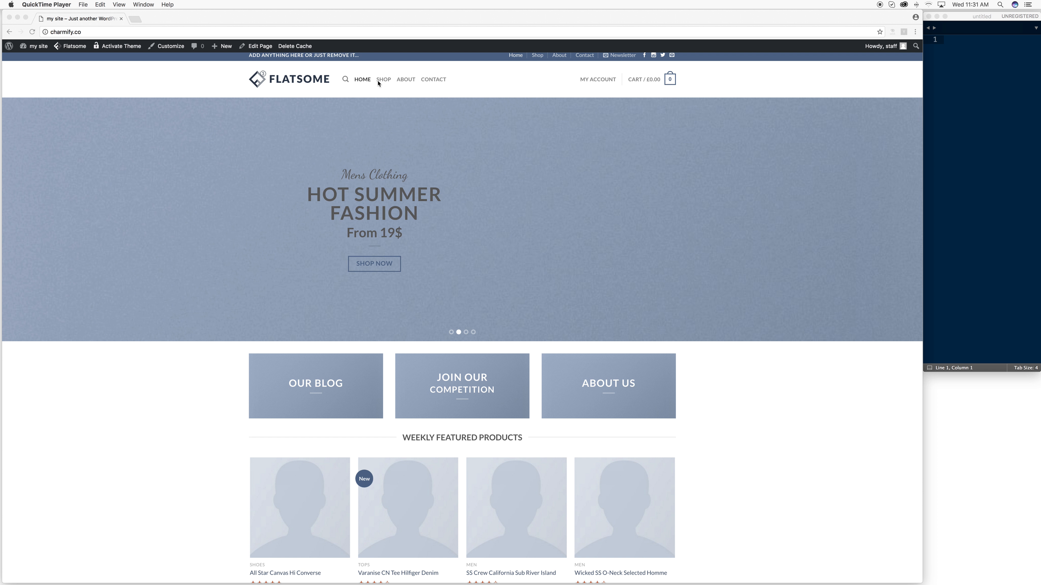
- Scroll the Charmify homepage to the footer and back, then open the 'My Site' admin menu
{"action": "scroll", "coordinate": [325, 84], "scroll_direction": "up", "scroll_amount": 1}
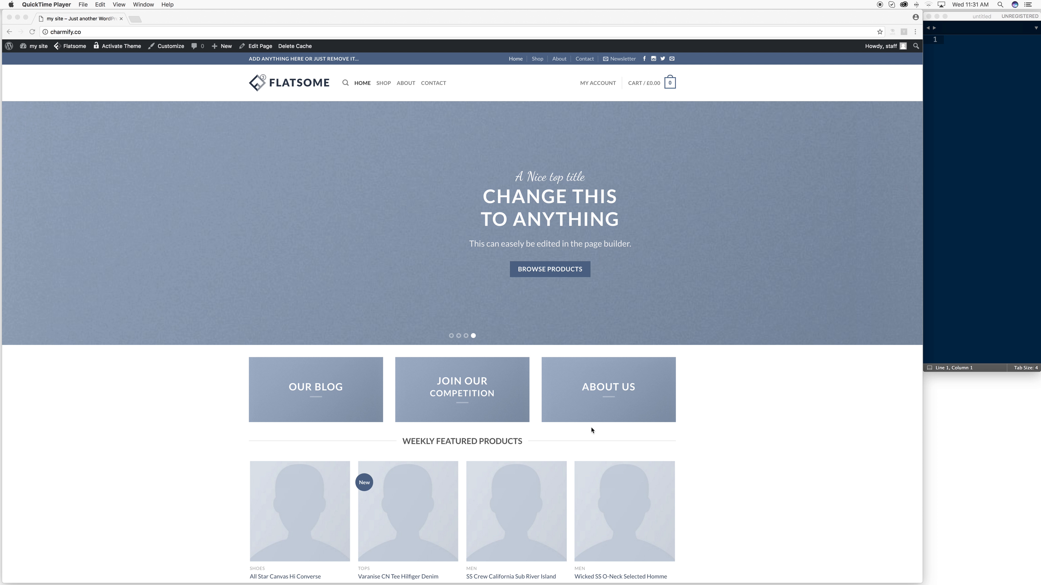
{"action": "scroll", "coordinate": [514, 216], "scroll_direction": "down", "scroll_amount": 20}
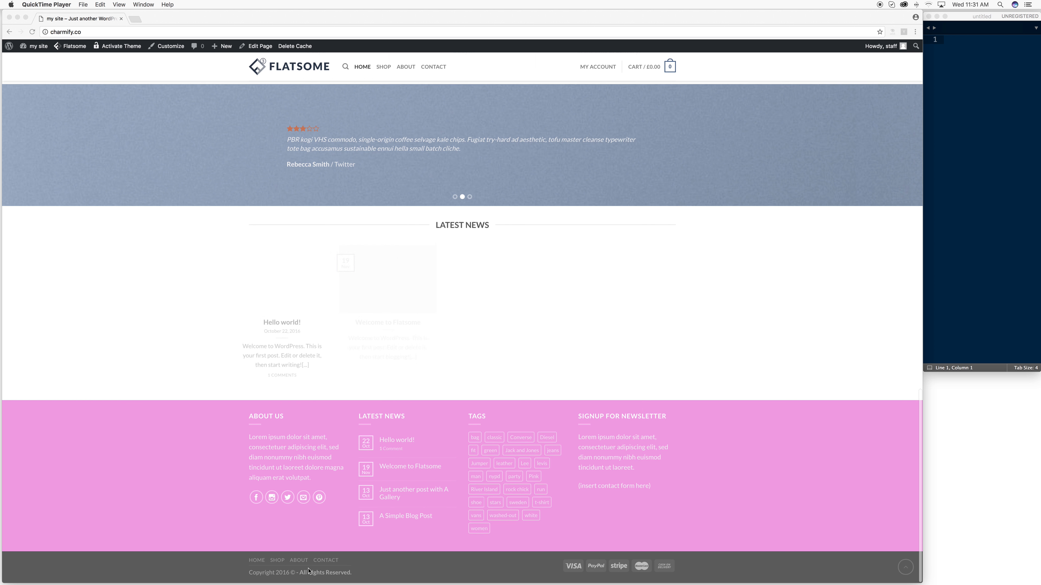
{"action": "scroll", "coordinate": [295, 550], "scroll_direction": "up", "scroll_amount": 15}
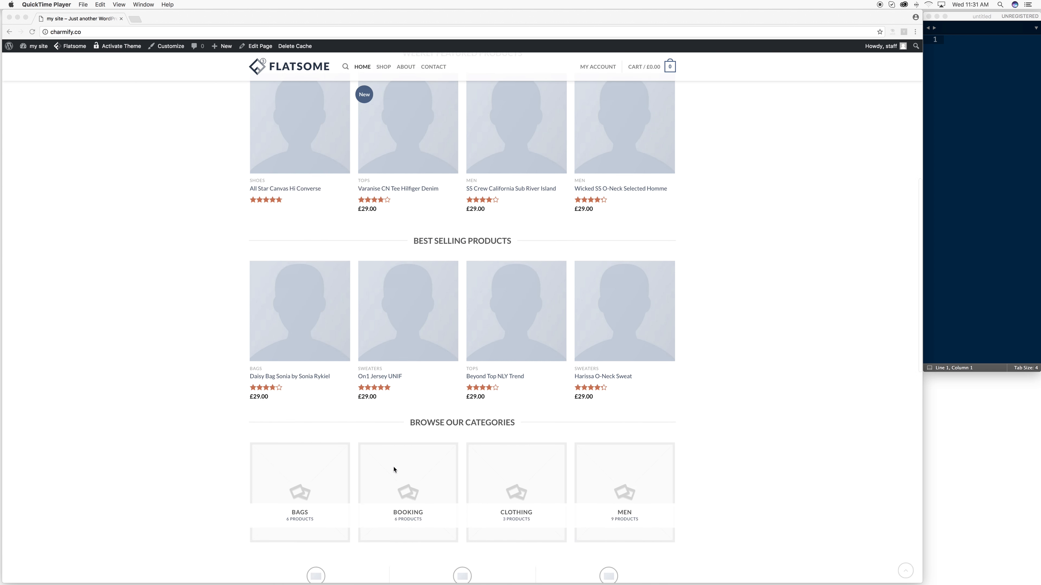
{"action": "scroll", "coordinate": [393, 469], "scroll_direction": "up", "scroll_amount": 10}
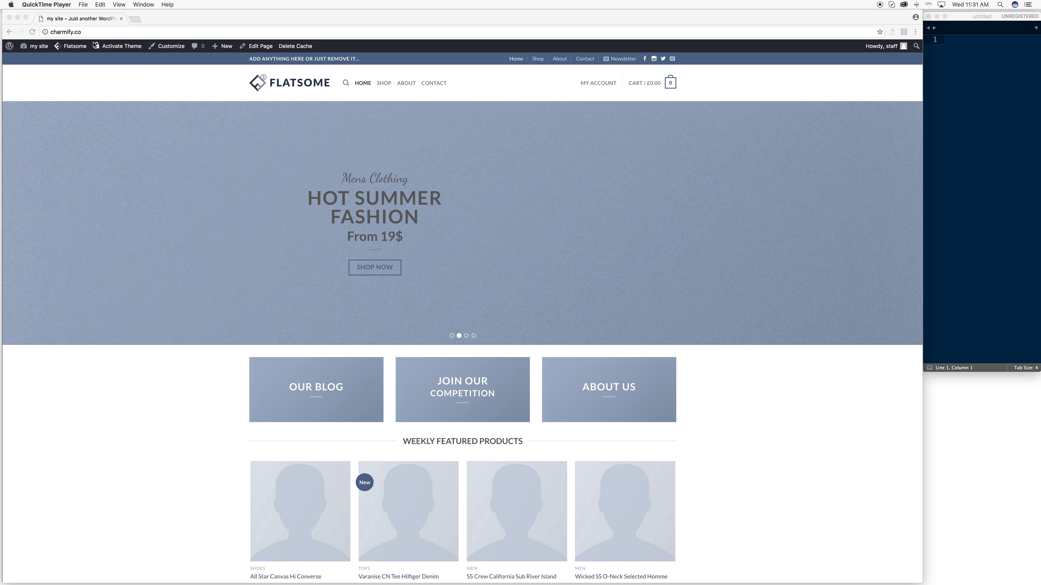
{"action": "left_click", "coordinate": [38, 49]}
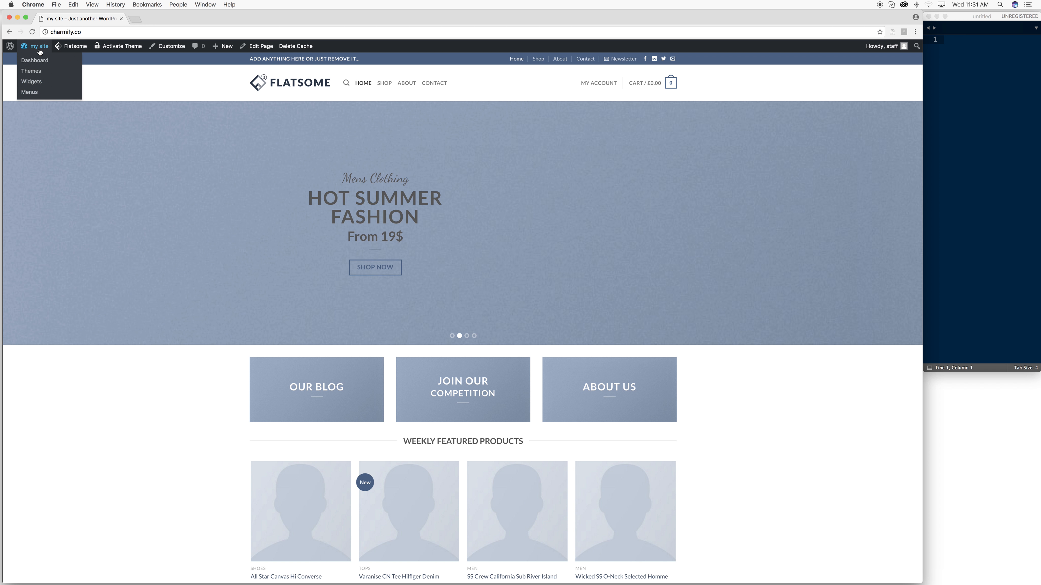
- Load the Flatsome Theme Options Customizer from the Dashboard and open a blank browser tab
{"action": "left_click", "coordinate": [35, 63]}
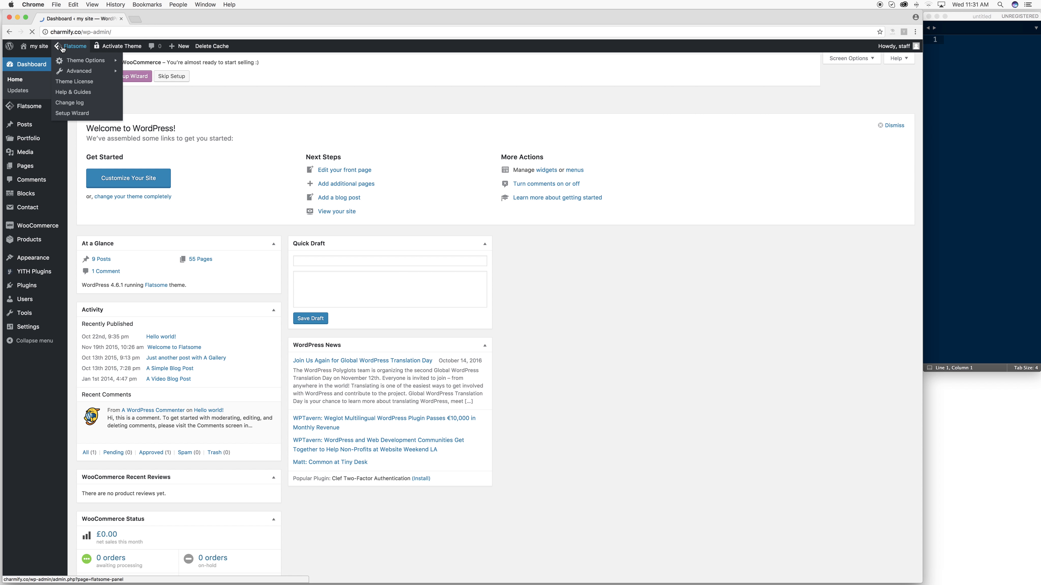
{"action": "mouse_move", "coordinate": [37, 110]}
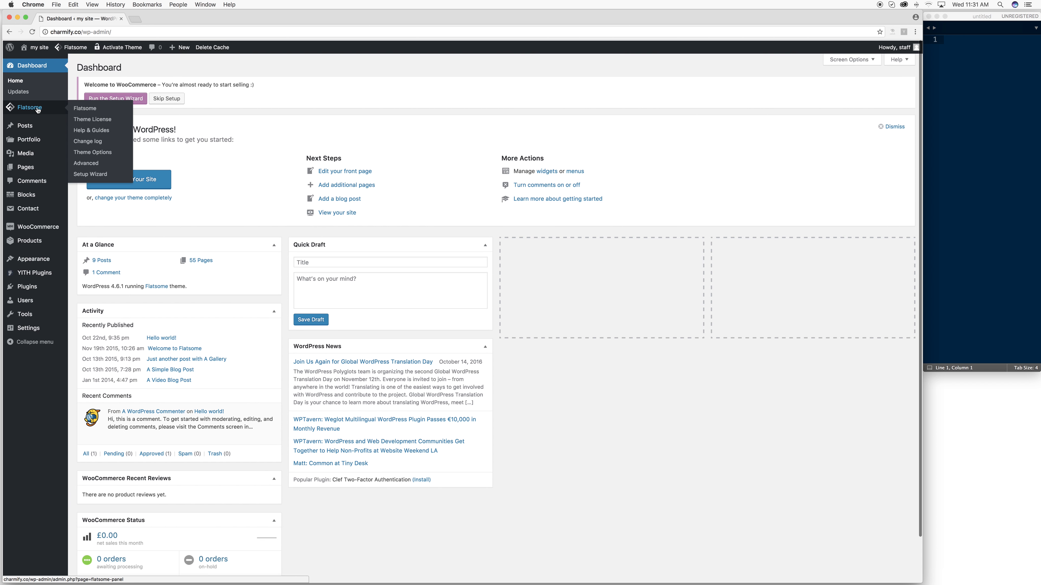
{"action": "left_click", "coordinate": [92, 156]}
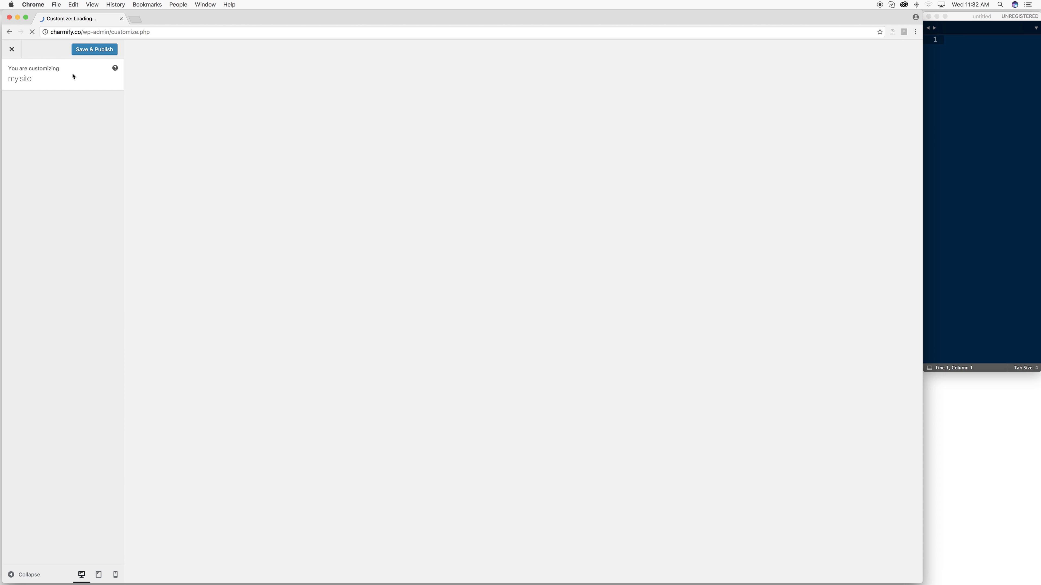
{"action": "left_click", "coordinate": [135, 19]}
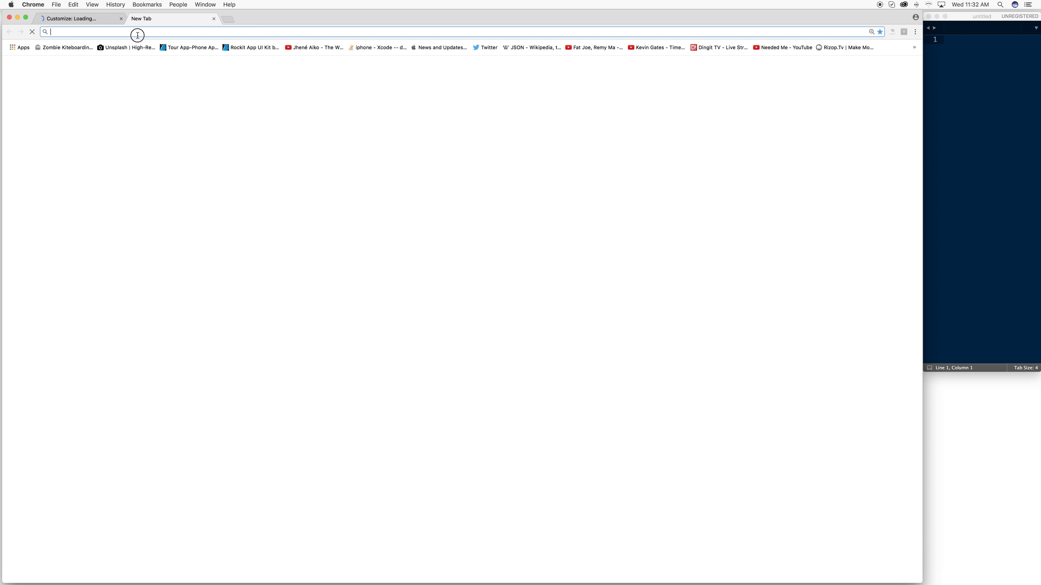
- Load charmify.co in the new tab, correcting the mistyped charmify.com address
{"action": "type", "text": "charmify.com"}
{"action": "key", "text": "Return"}
{"action": "left_click", "coordinate": [103, 32]}
{"action": "key", "text": "BackSpace"}
{"action": "key", "text": "Return"}
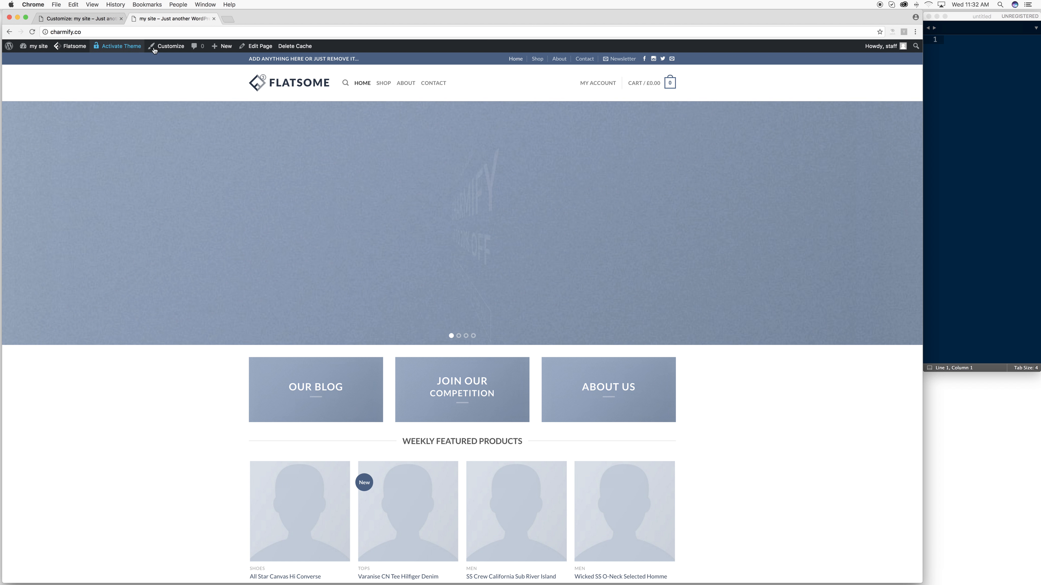
- Start a new blank post in the editor and open a third browser tab
{"action": "left_click", "coordinate": [221, 60]}
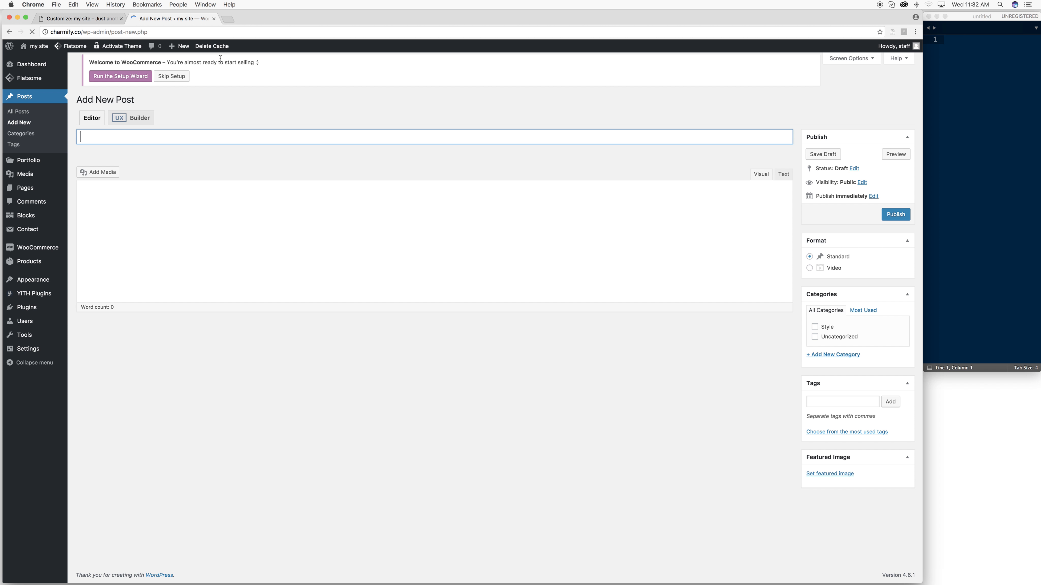
{"action": "left_click", "coordinate": [207, 226]}
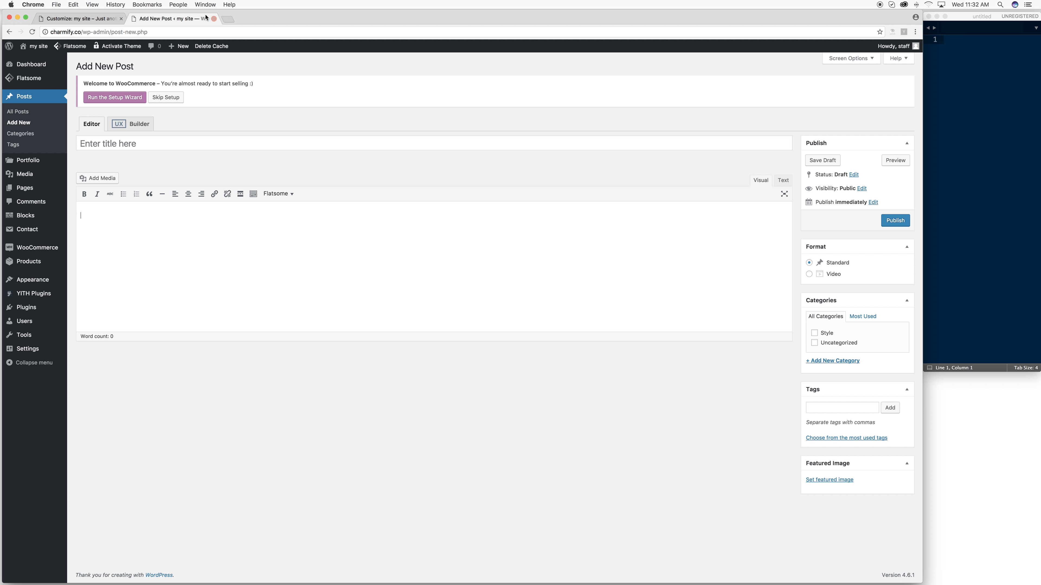
{"action": "left_click", "coordinate": [228, 19]}
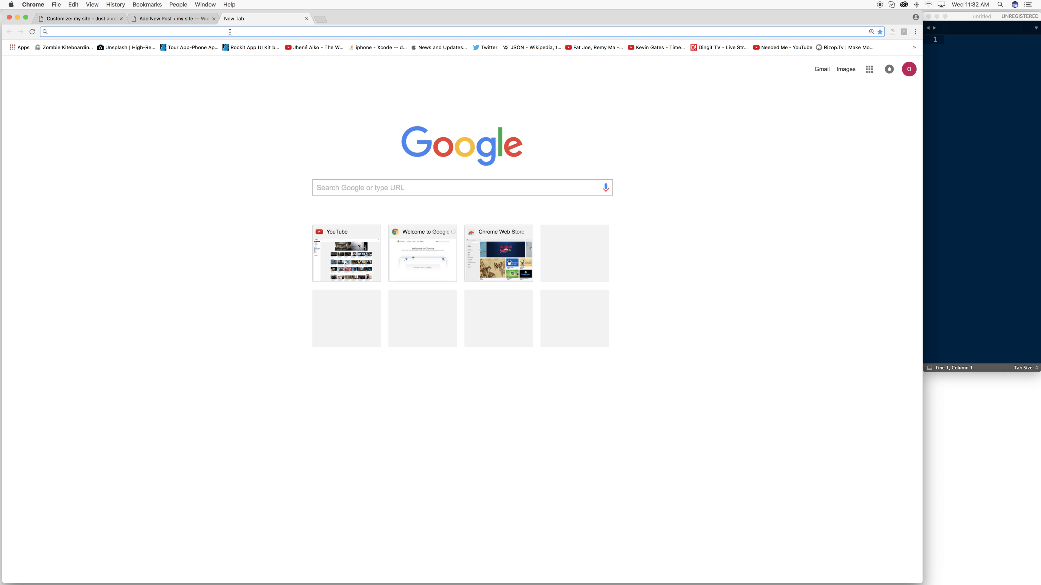
- Search Google Images for 'pink pallete seed'
{"action": "type", "text": "pink pallete seed"}
{"action": "key", "text": "Return"}
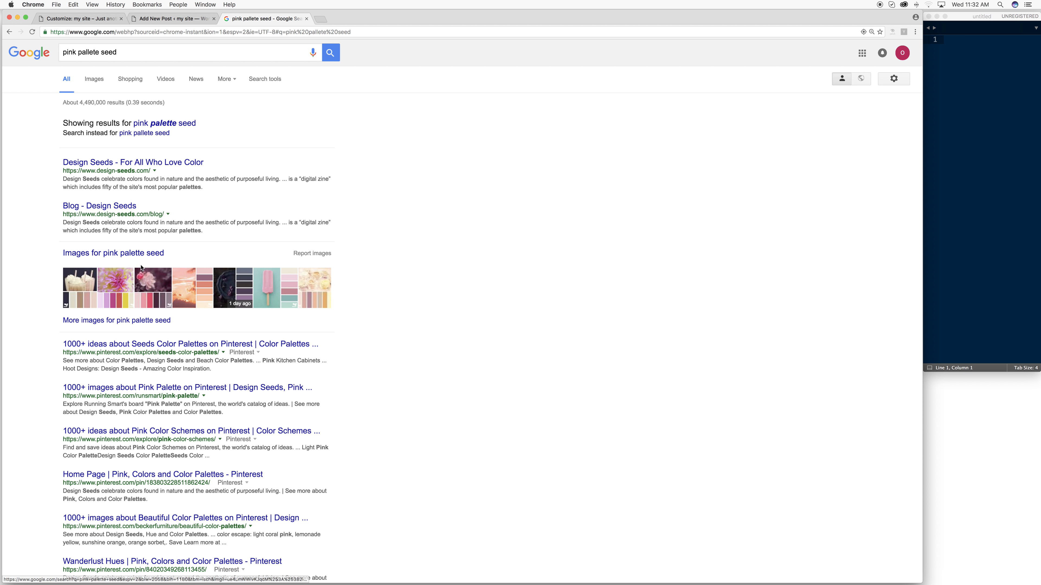
{"action": "left_click", "coordinate": [93, 79]}
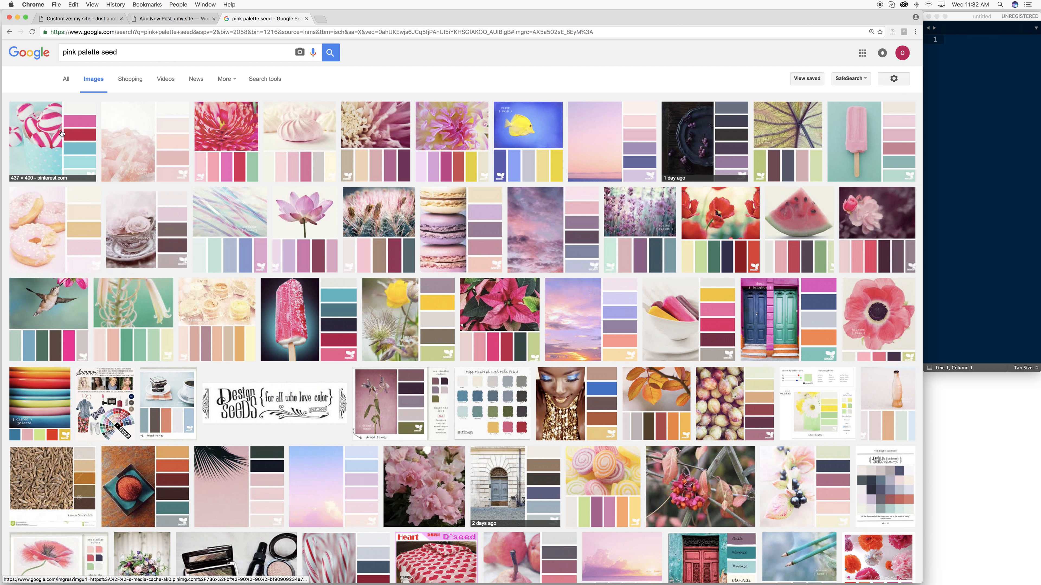
- Save the first pink palette image to Downloads and return to the post draft
{"action": "left_click", "coordinate": [62, 133]}
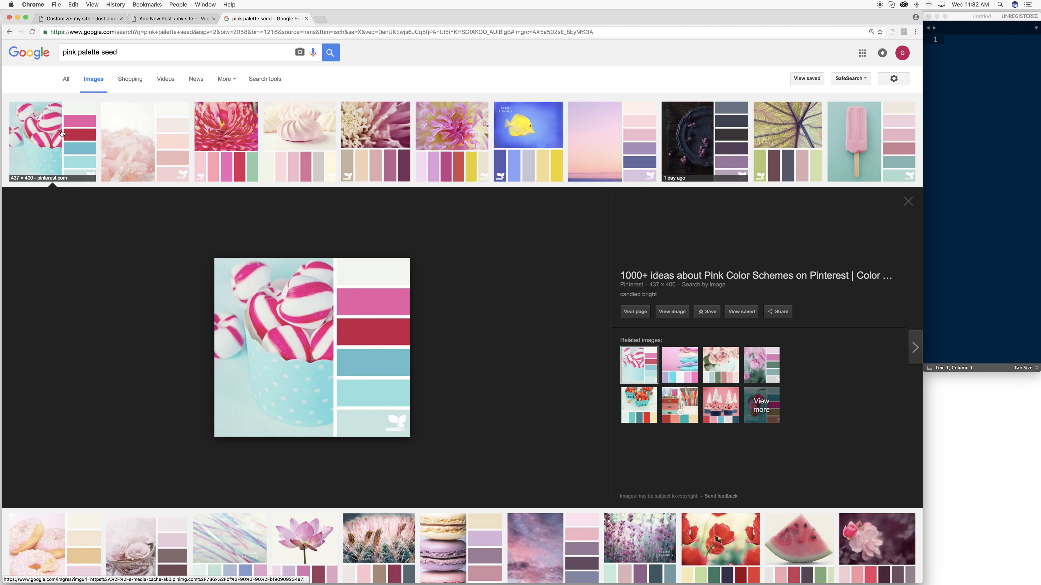
{"action": "right_click", "coordinate": [324, 333]}
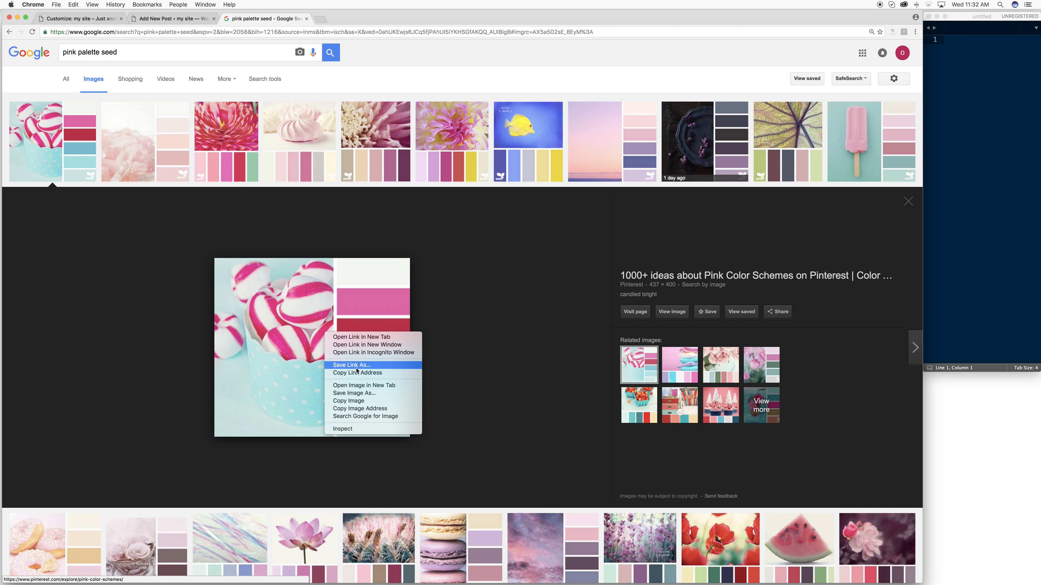
{"action": "left_click", "coordinate": [358, 395]}
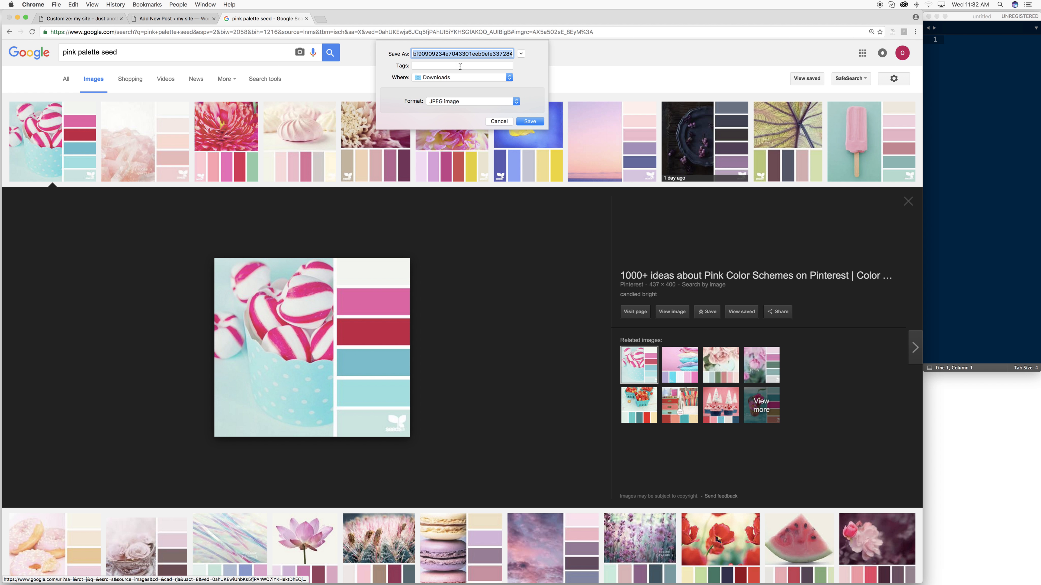
{"action": "key", "text": "Return"}
{"action": "left_click", "coordinate": [189, 19]}
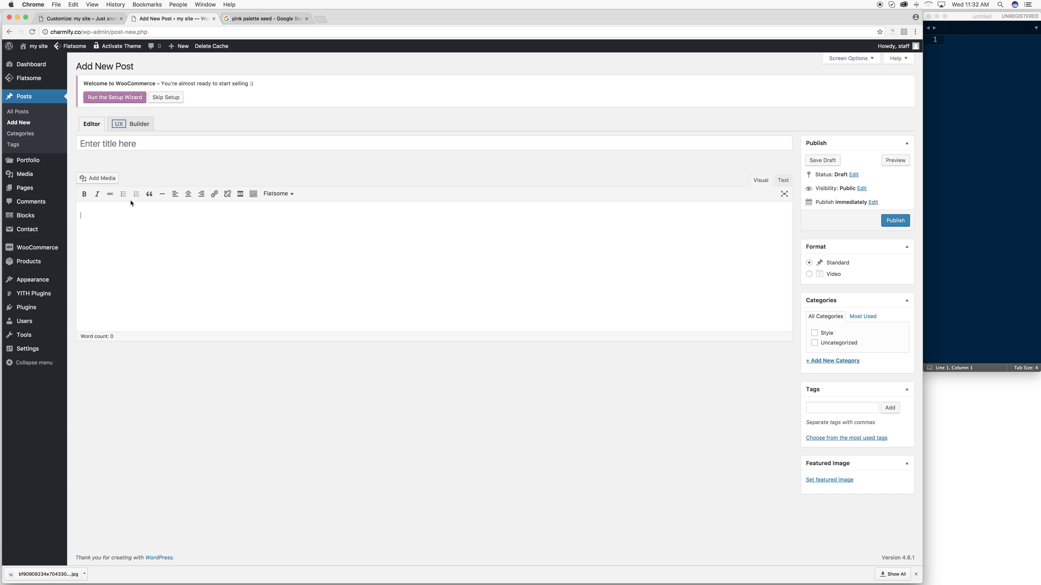
- Upload the downloaded palette JPEG through Add Media, insert it into the post, and save the draft
{"action": "left_click", "coordinate": [95, 178]}
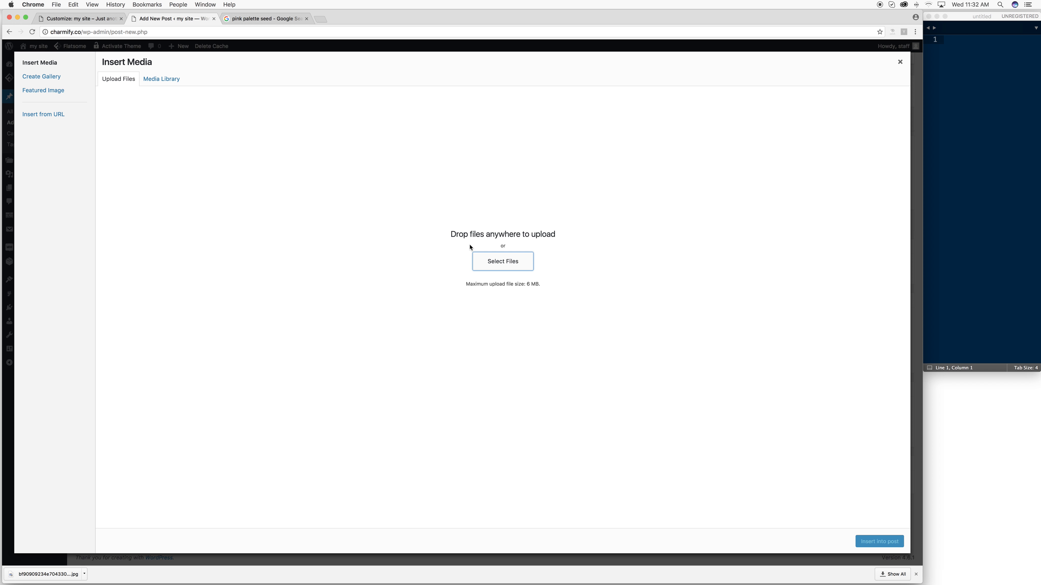
{"action": "left_click", "coordinate": [510, 265]}
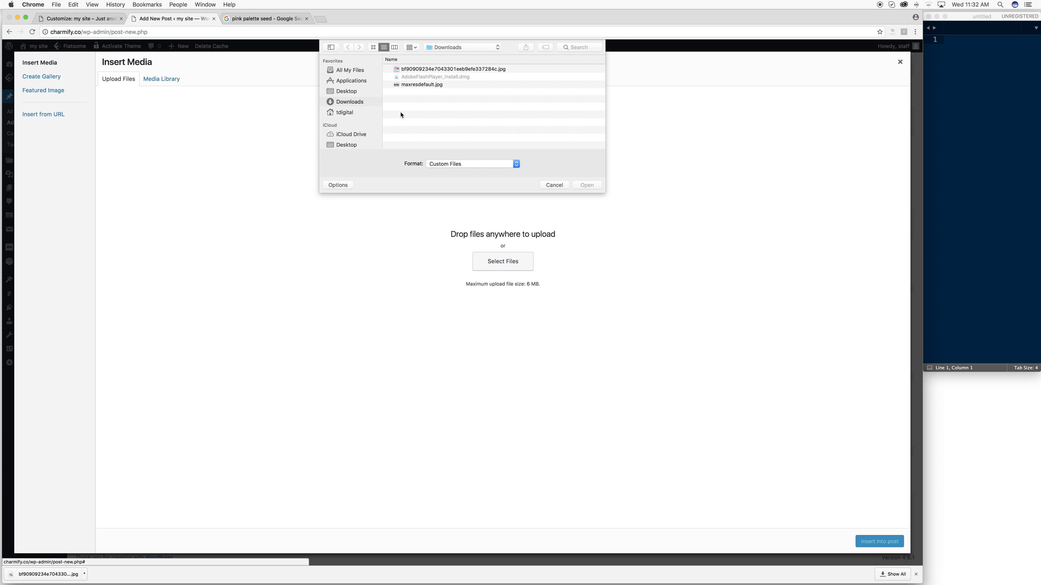
{"action": "left_click", "coordinate": [412, 70]}
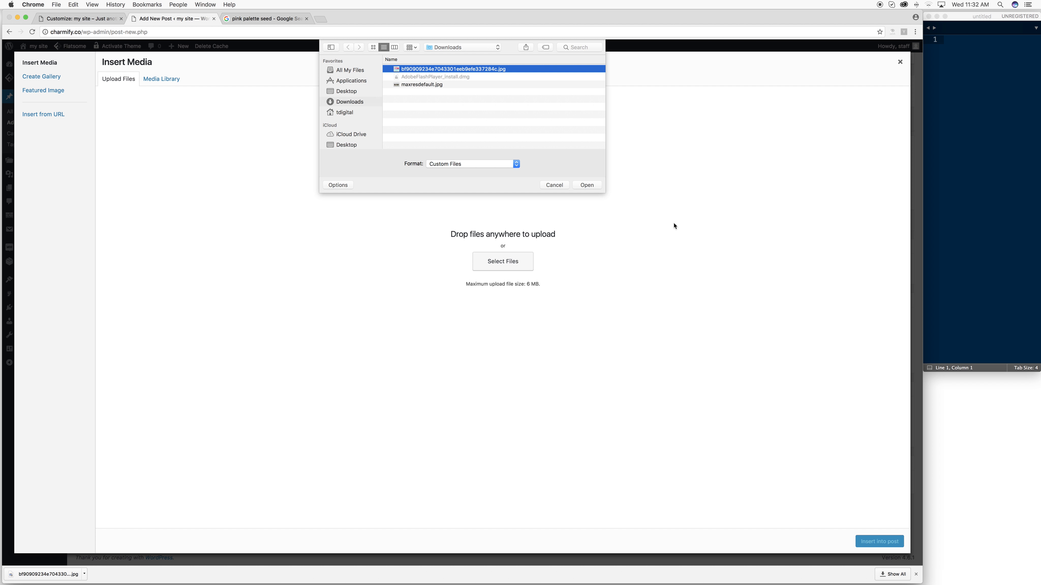
{"action": "left_click", "coordinate": [587, 185]}
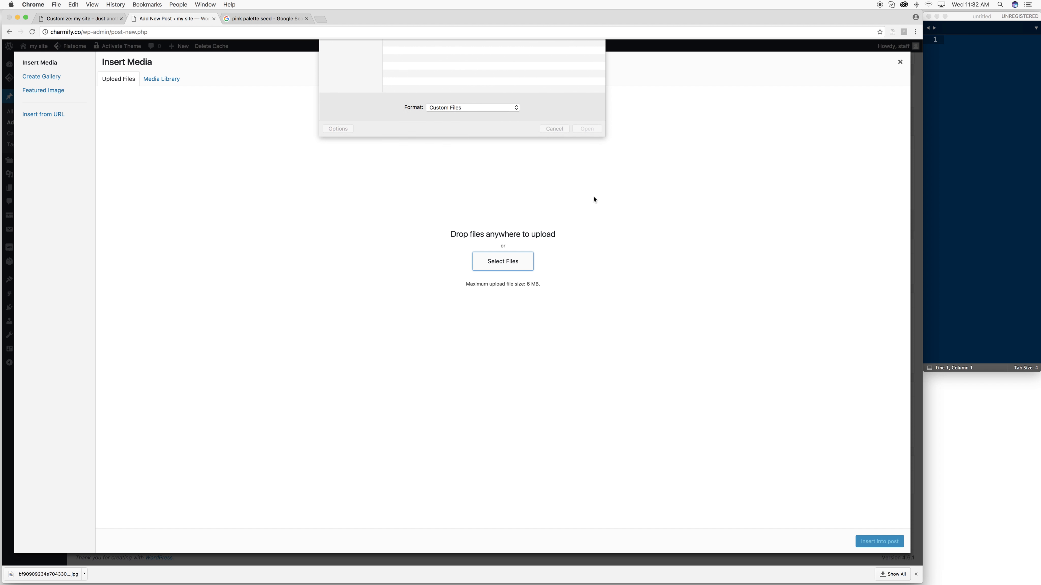
{"action": "double_click", "coordinate": [414, 72]}
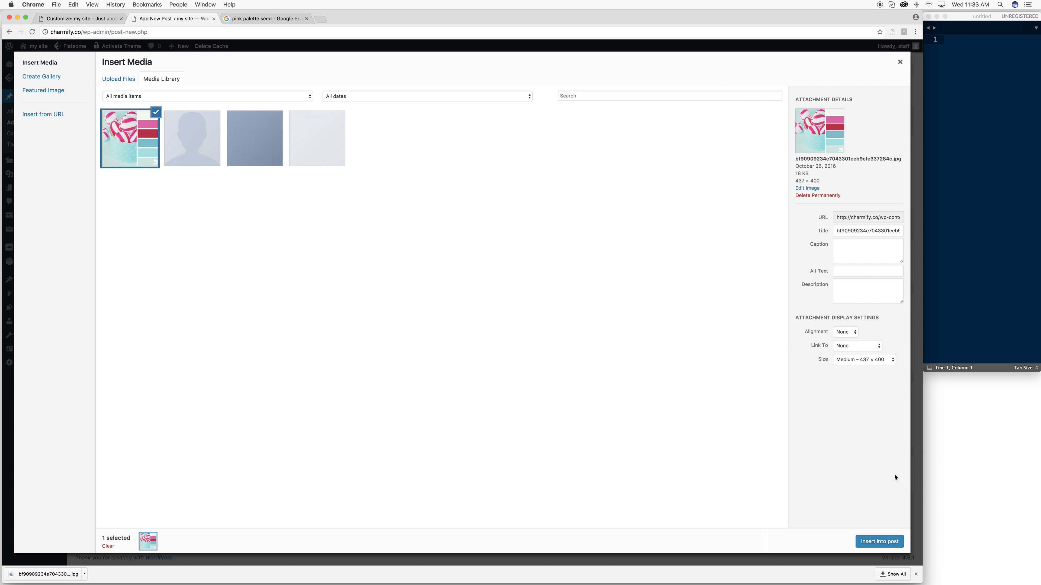
{"action": "left_click", "coordinate": [878, 544]}
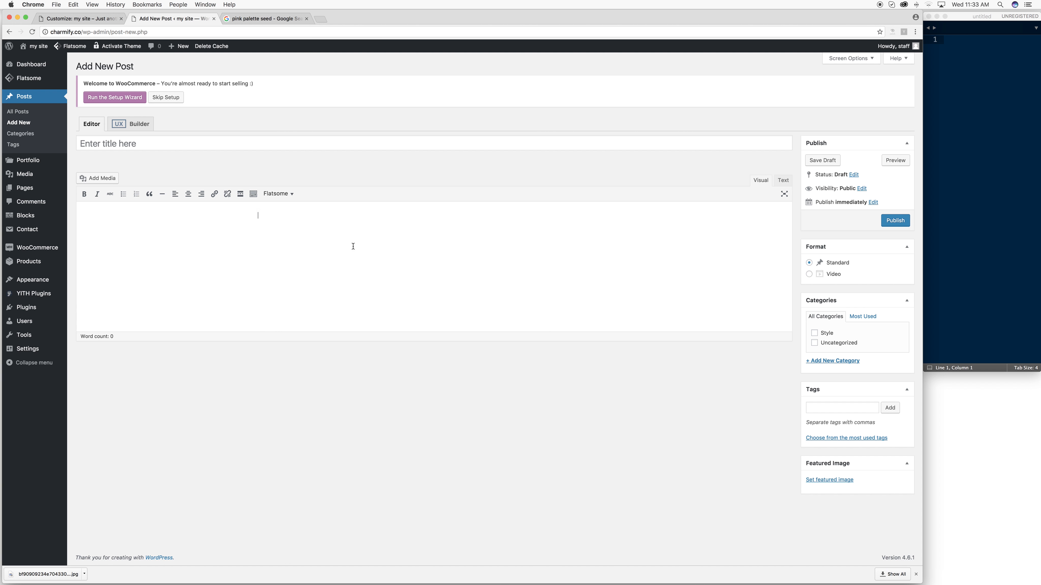
{"action": "left_click", "coordinate": [823, 160]}
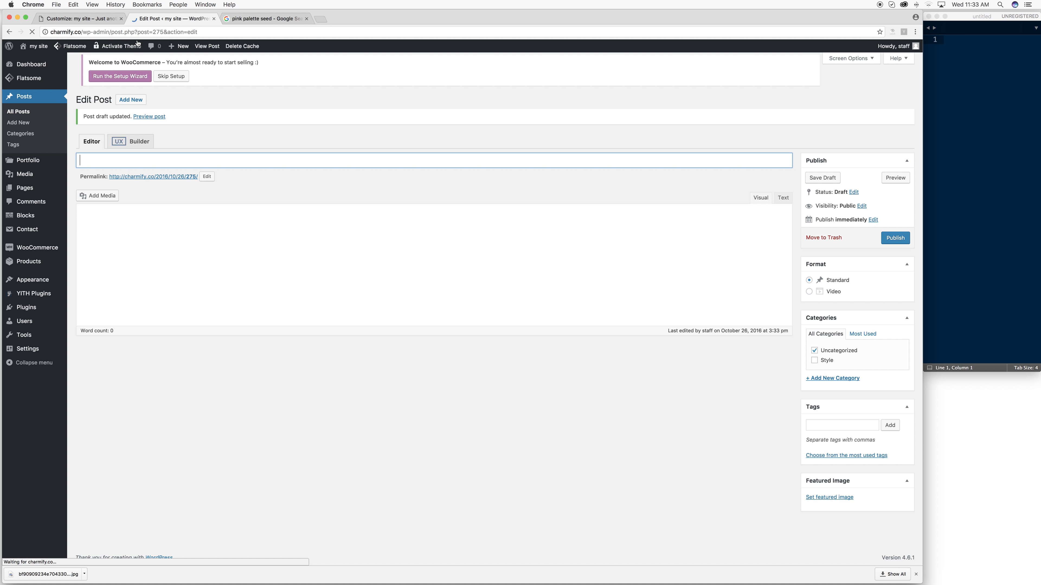
- Preview the draft and inspect the palette image in DevTools
{"action": "left_click", "coordinate": [206, 47]}
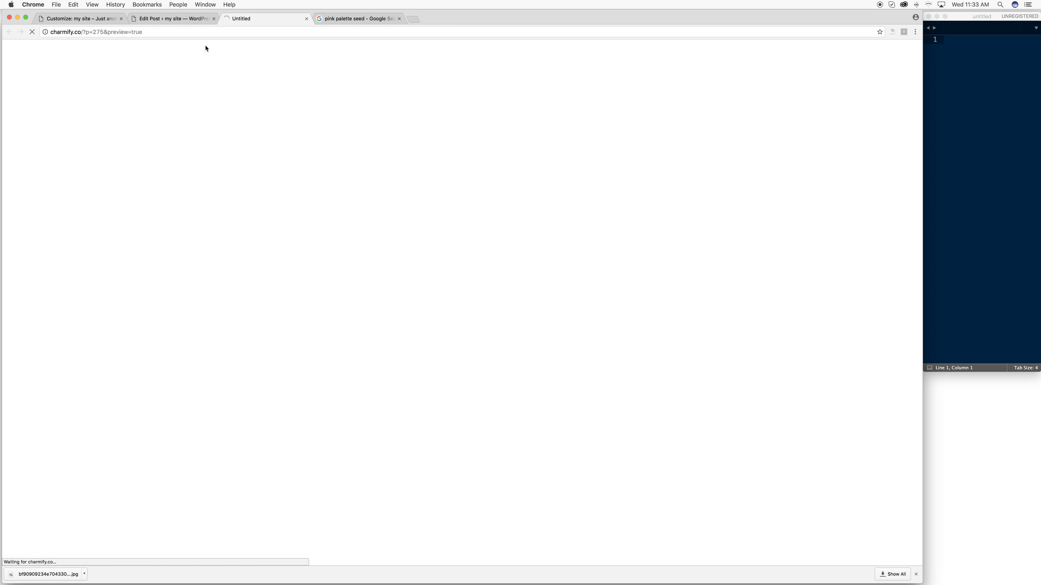
{"action": "right_click", "coordinate": [374, 177]}
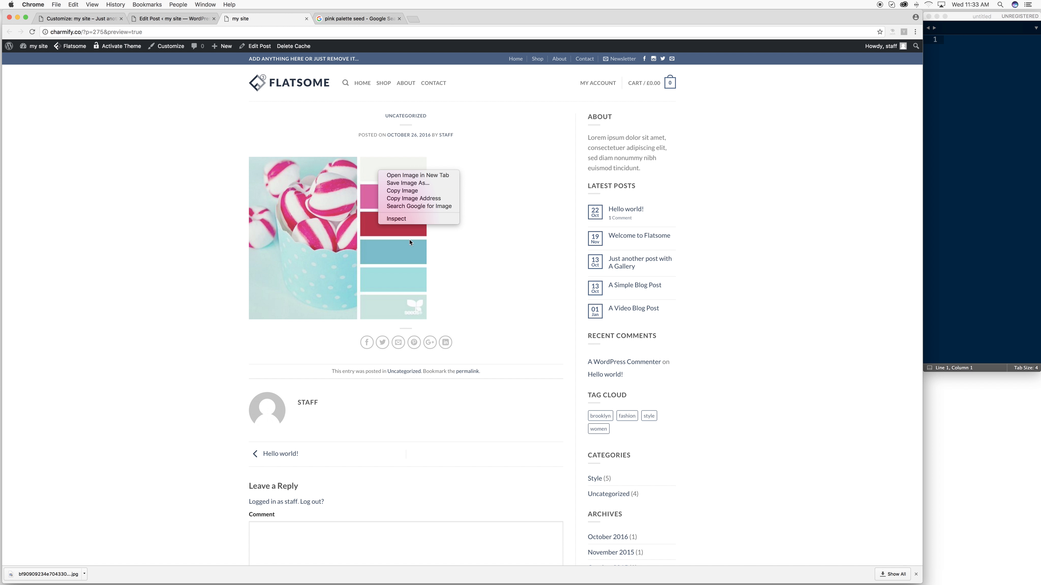
{"action": "left_click", "coordinate": [413, 222]}
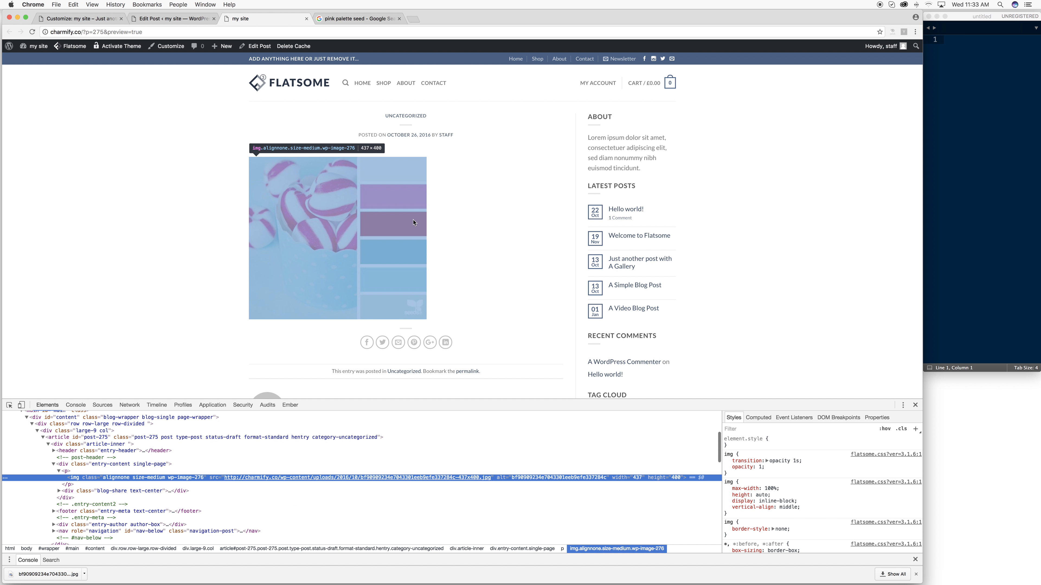
- Inspect the RECENT COMMENTS h3.widget-title heading and show its h1–h6 color rule
{"action": "right_click", "coordinate": [600, 336]}
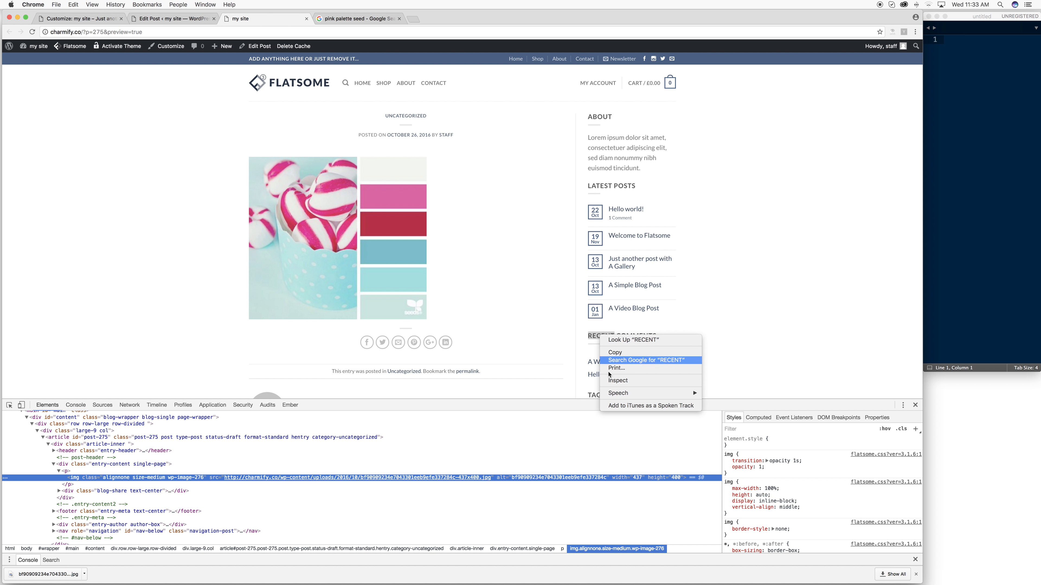
{"action": "left_click", "coordinate": [551, 309]}
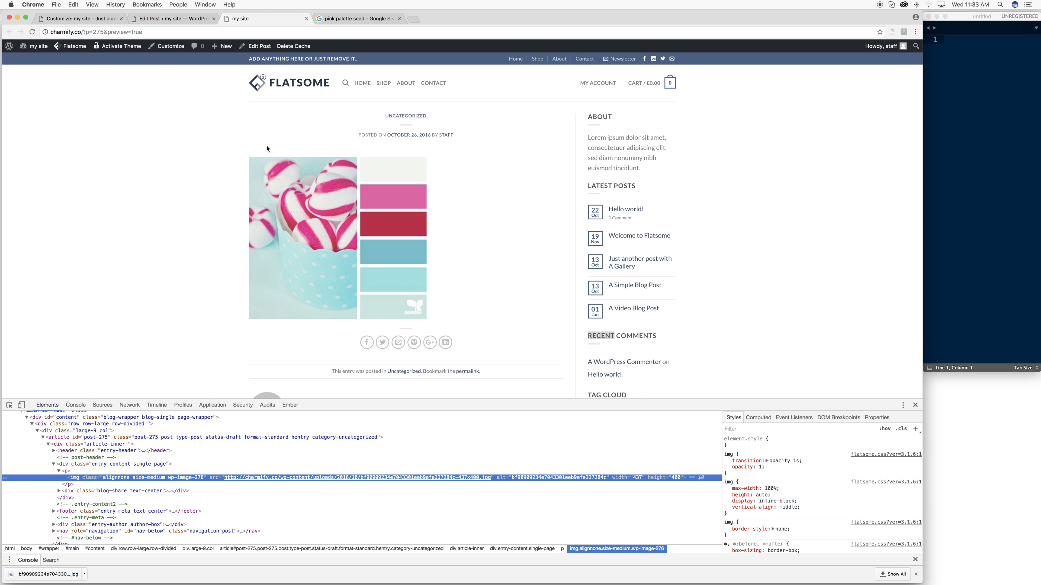
{"action": "right_click", "coordinate": [636, 335]}
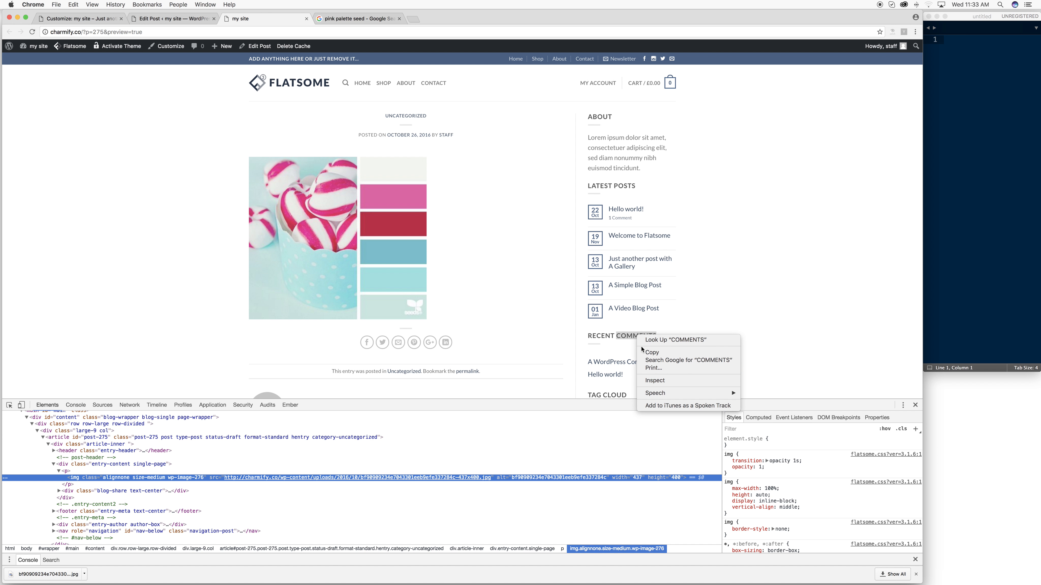
{"action": "left_click", "coordinate": [656, 382]}
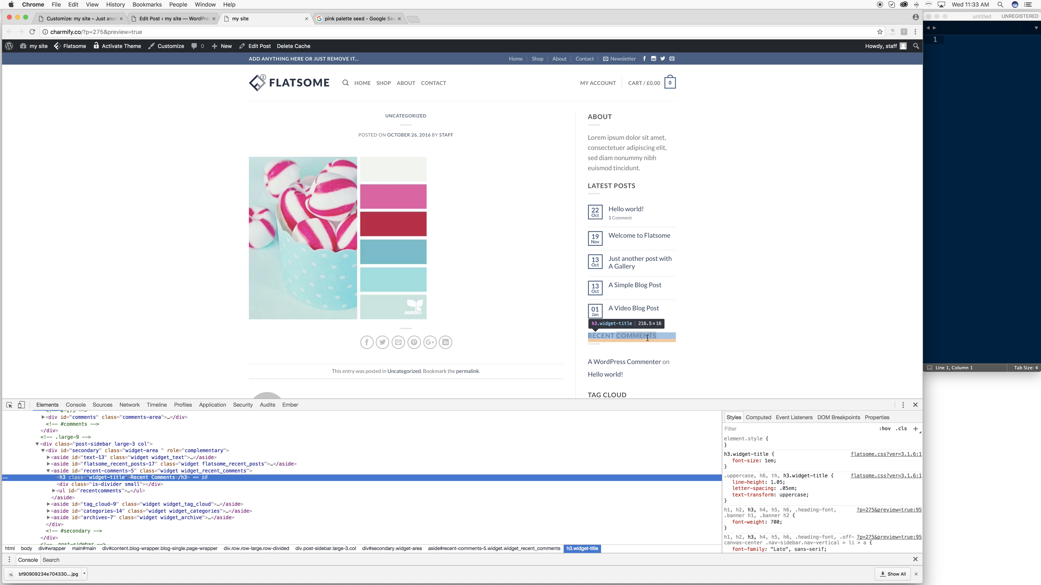
{"action": "scroll", "coordinate": [770, 504], "scroll_direction": "down", "scroll_amount": 5}
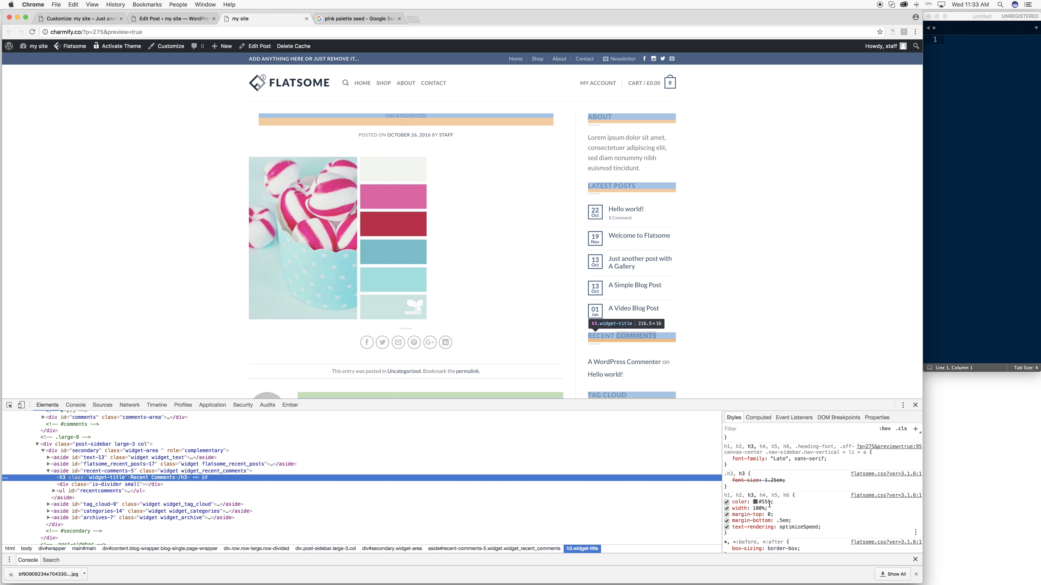
- Replace the #555 heading colour with light teal sampled from the palette, copy its hex, and return to the Customizer
{"action": "left_click", "coordinate": [755, 502]}
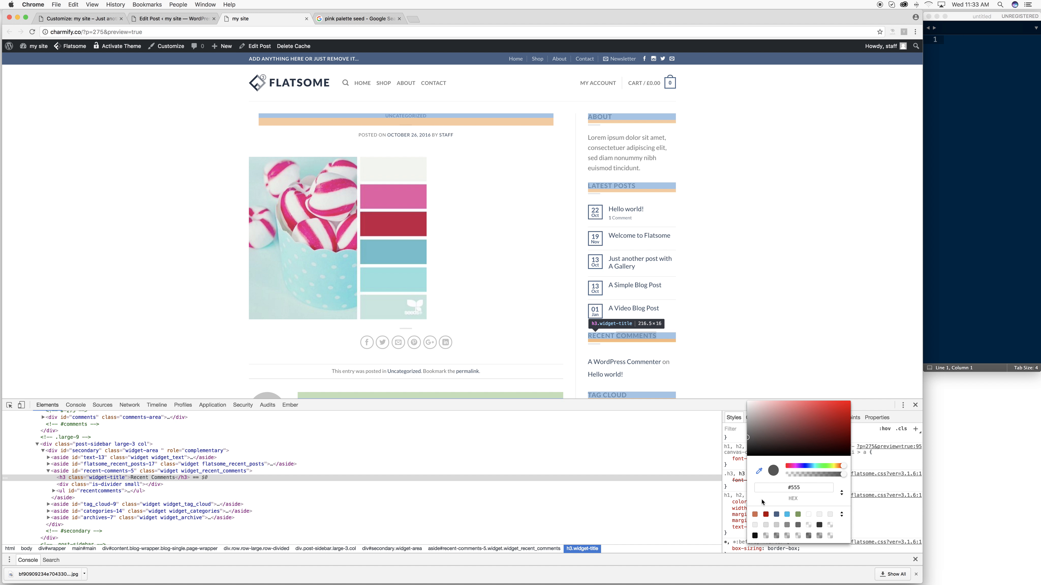
{"action": "left_click", "coordinate": [759, 472]}
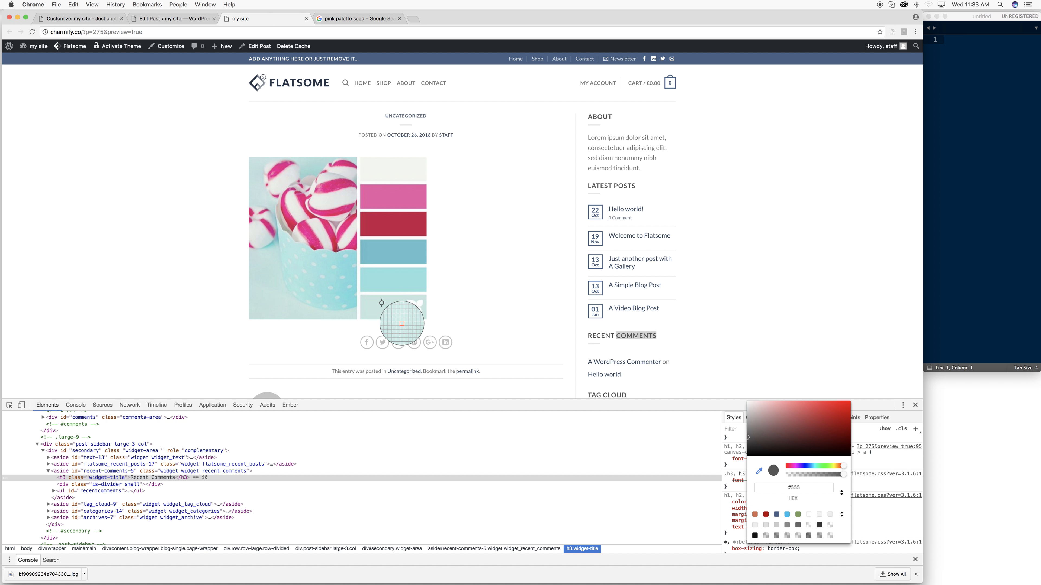
{"action": "left_click", "coordinate": [385, 252]}
{"action": "left_click", "coordinate": [390, 273]}
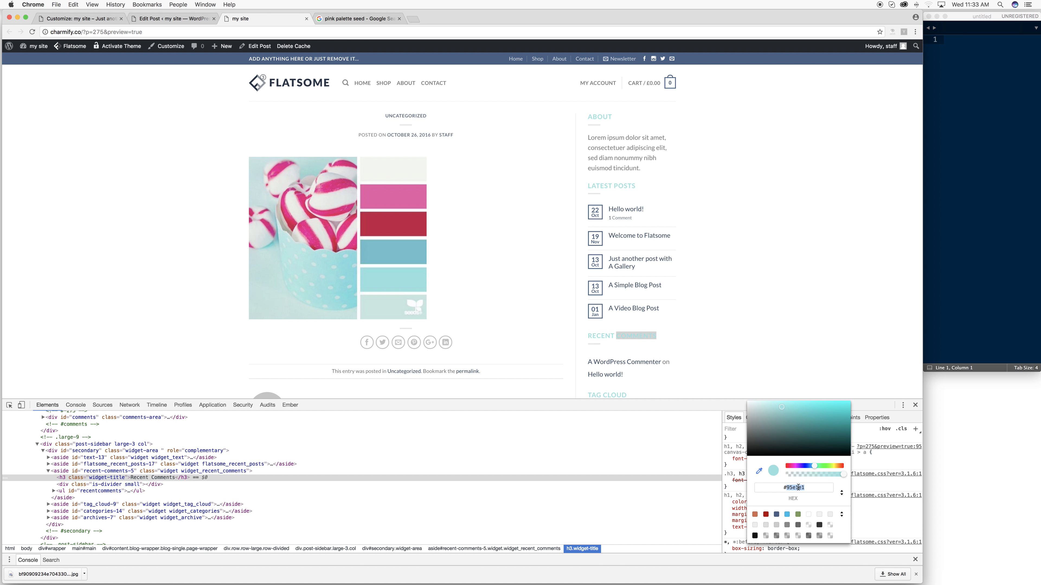
{"action": "key", "text": "super+c"}
{"action": "left_click", "coordinate": [163, 19]}
{"action": "left_click", "coordinate": [68, 18]}
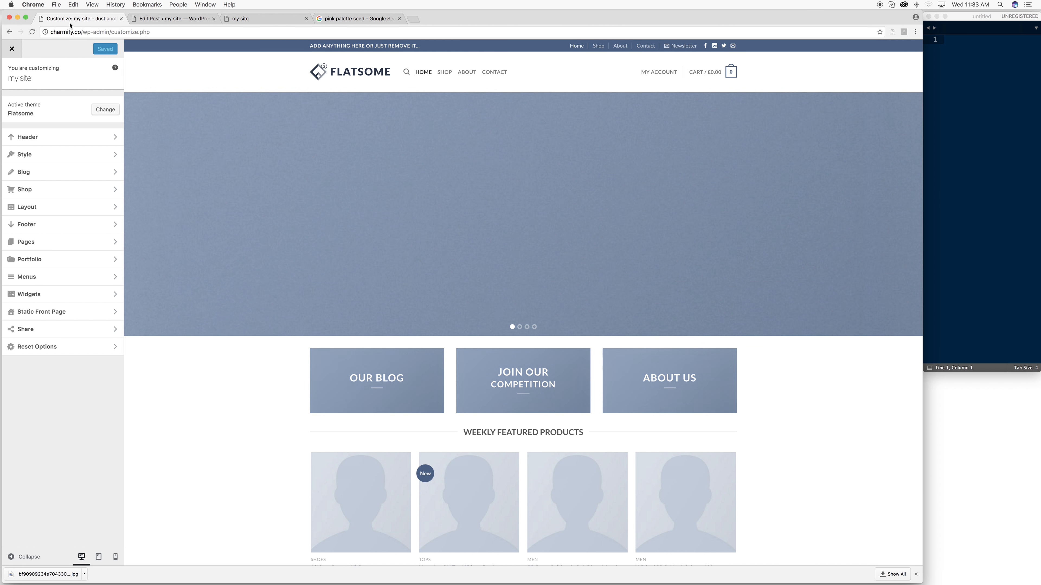
- Open the Customizer's Header settings, look over the Header Presets, and return to the Header list
{"action": "left_click", "coordinate": [109, 138]}
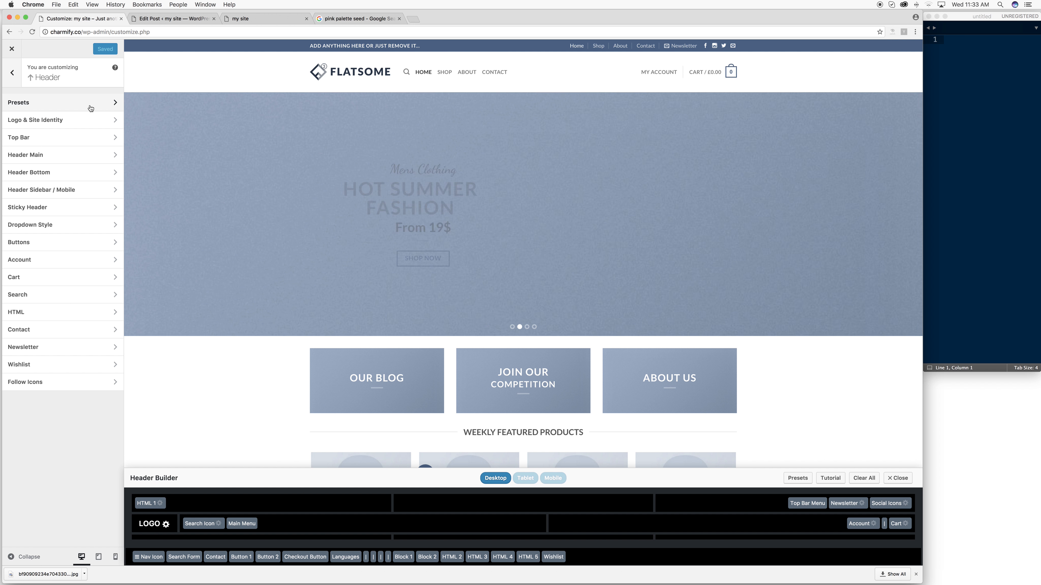
{"action": "left_click", "coordinate": [91, 107]}
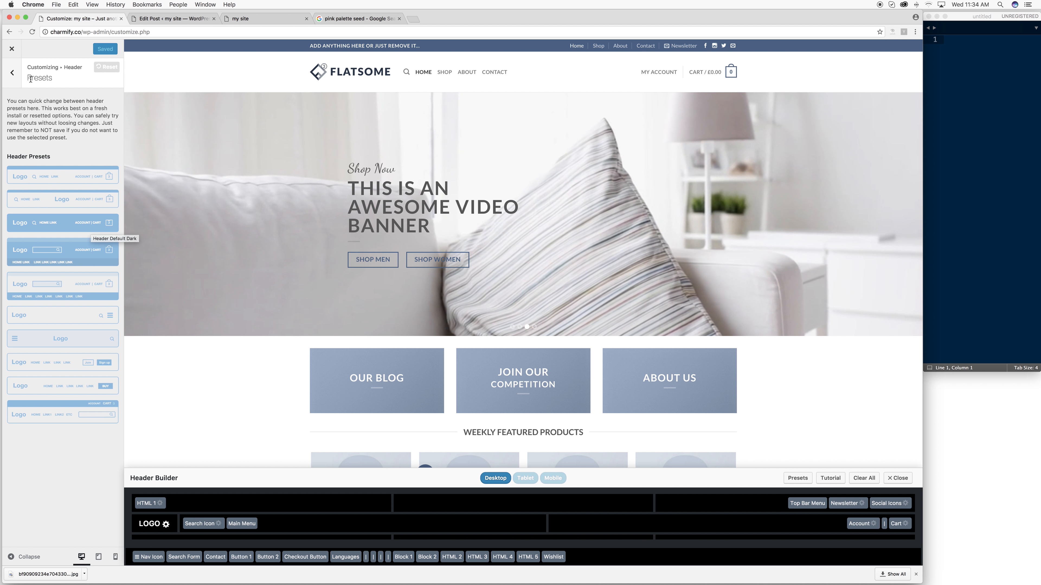
{"action": "left_click", "coordinate": [13, 74]}
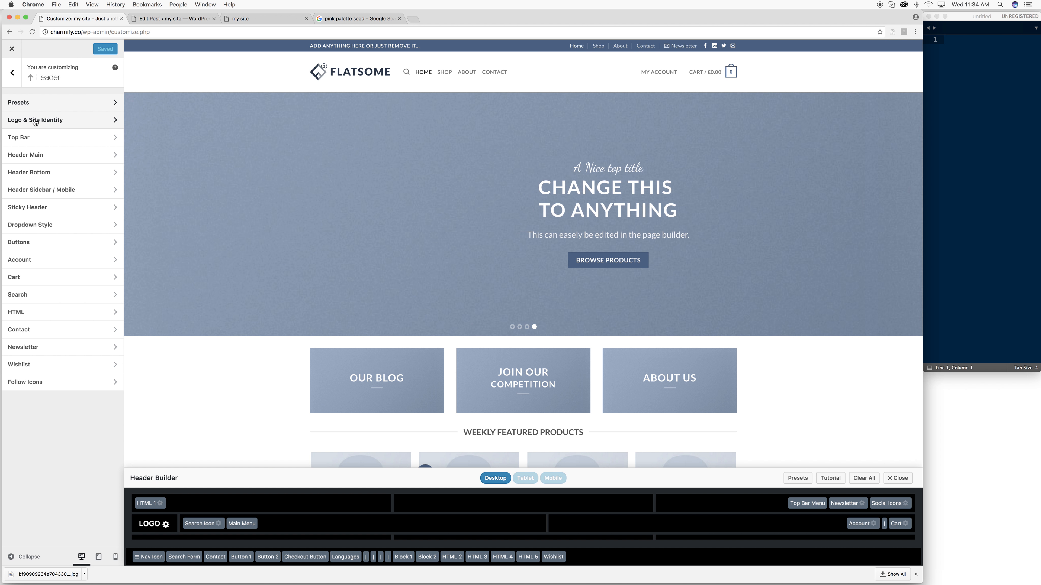
- Set the site title to 'Charmify' and the tagline to 'Just Another Shop'
{"action": "left_click", "coordinate": [35, 122]}
{"action": "left_click", "coordinate": [38, 112]}
{"action": "type", "text": "C"}
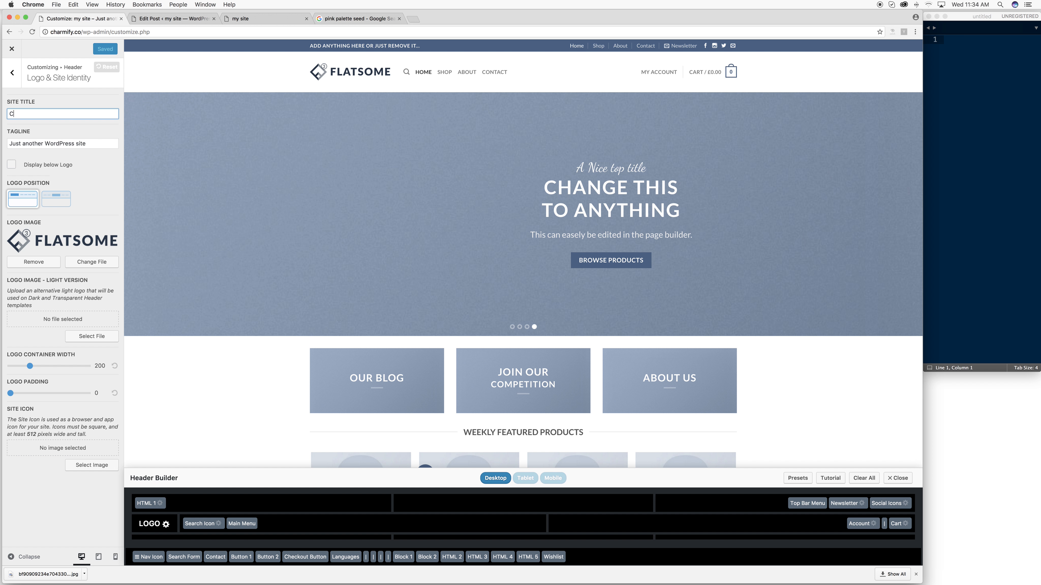
{"action": "type", "text": "harmify"}
{"action": "key", "text": "Tab"}
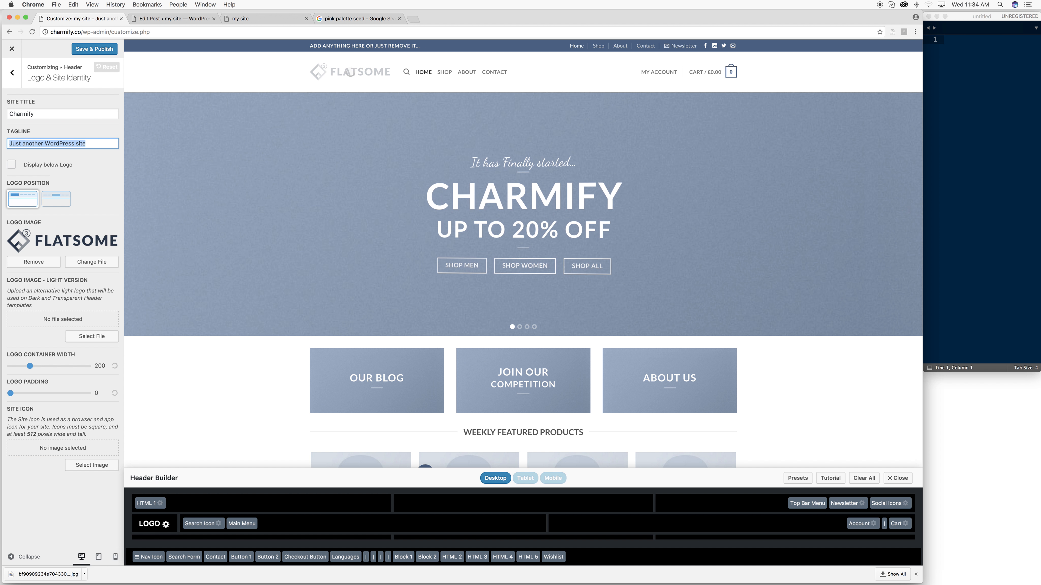
{"action": "type", "text": "Just Another Shop"}
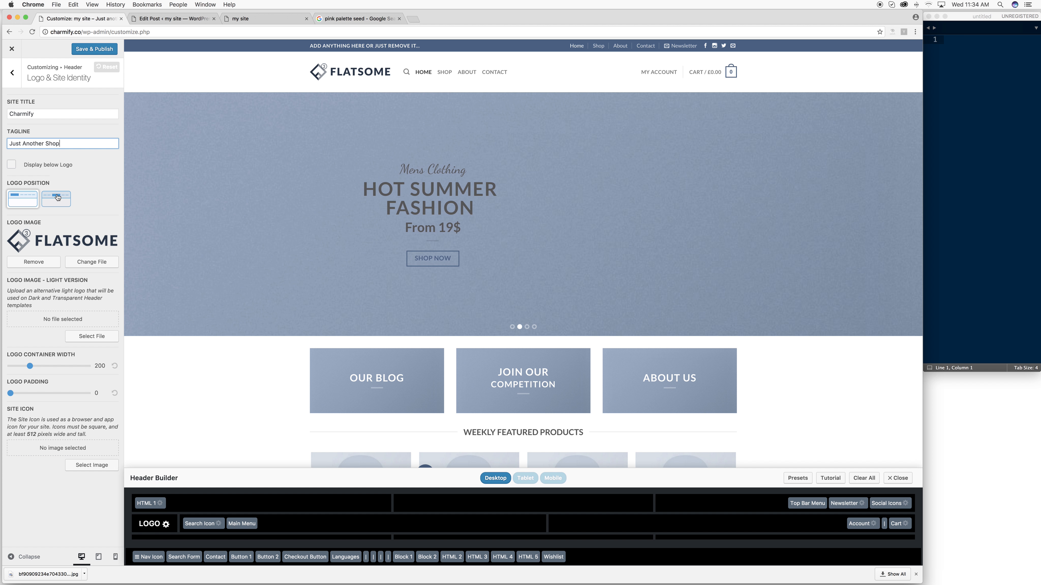
- Keep the logo left-aligned, remove the logo image, set container width 233, and publish
{"action": "left_click", "coordinate": [60, 201]}
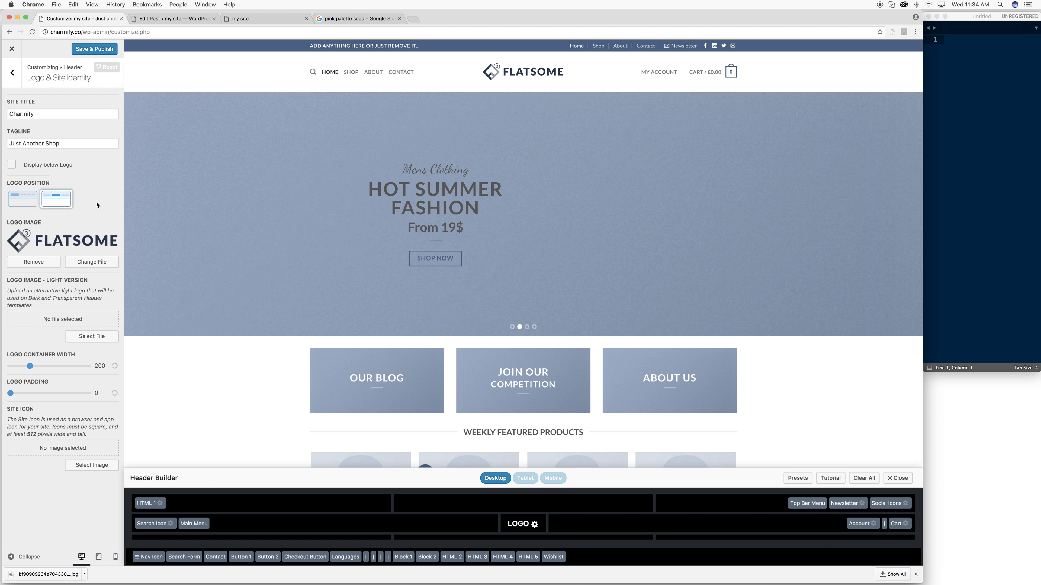
{"action": "left_click", "coordinate": [27, 203]}
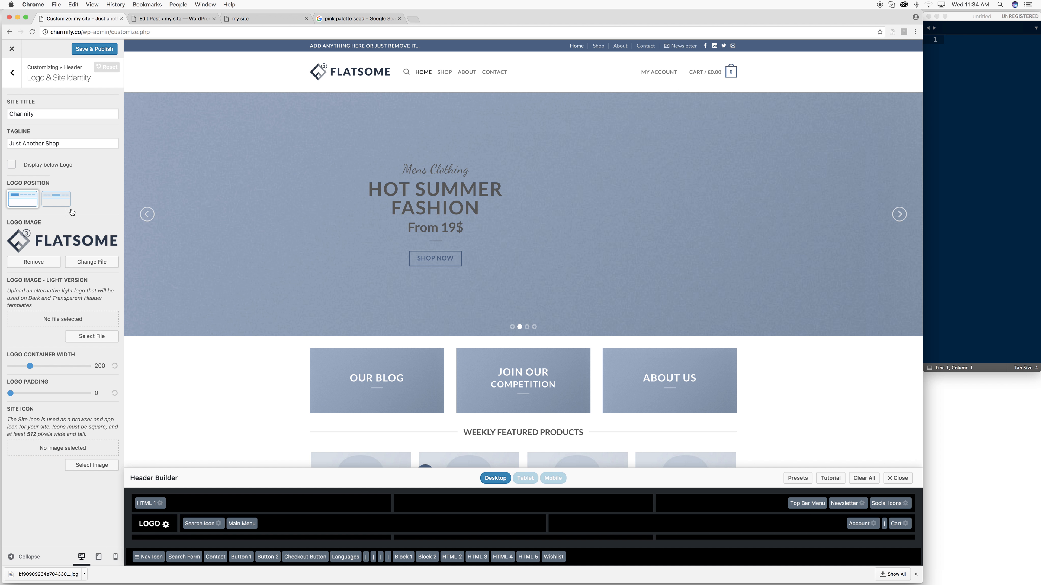
{"action": "left_click", "coordinate": [47, 266]}
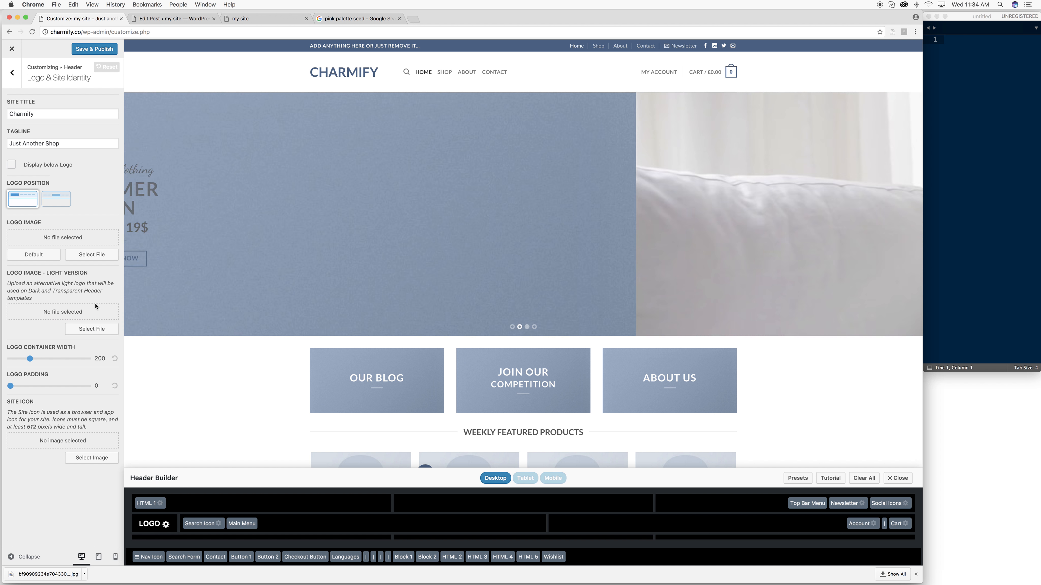
{"action": "left_click_drag", "start_coordinate": [32, 359], "coordinate": [27, 359]}
{"action": "left_click_drag", "start_coordinate": [26, 359], "coordinate": [34, 360]}
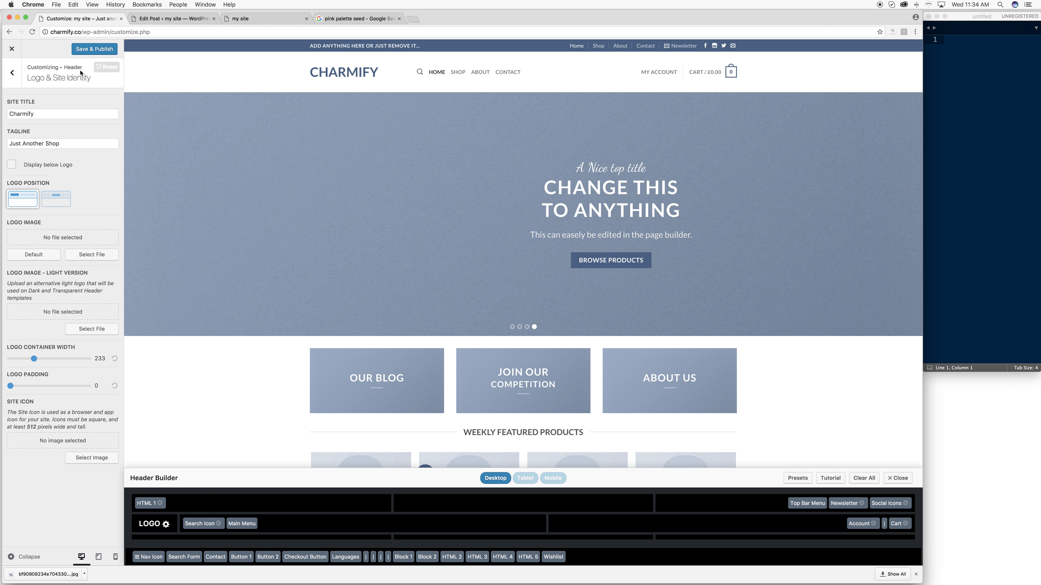
{"action": "left_click", "coordinate": [88, 53]}
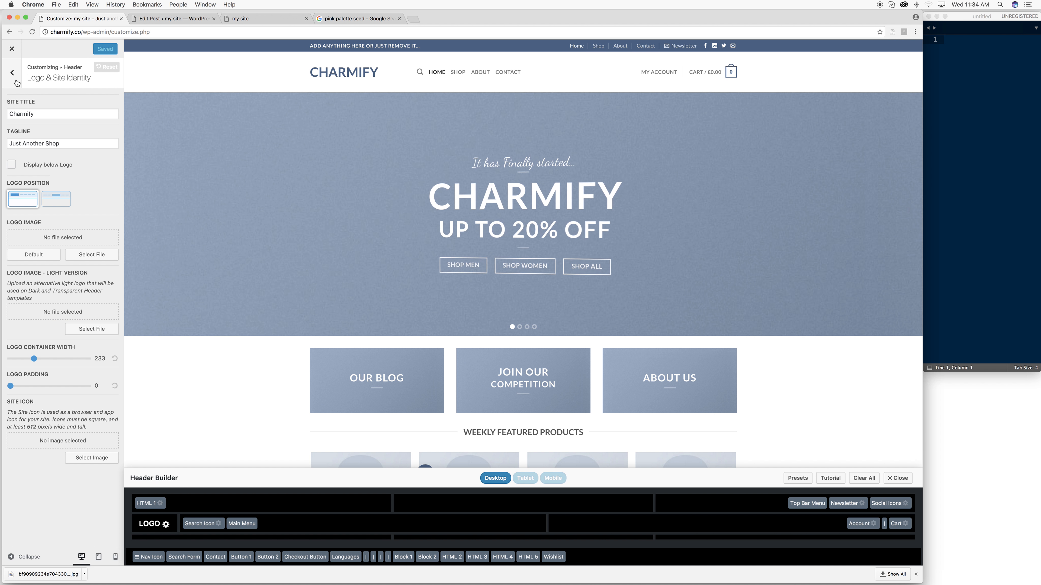
{"action": "left_click", "coordinate": [17, 82]}
- Set the top bar height to 20 with dark nav colour, and open the Top Bar Background colour chooser
{"action": "left_click", "coordinate": [26, 138]}
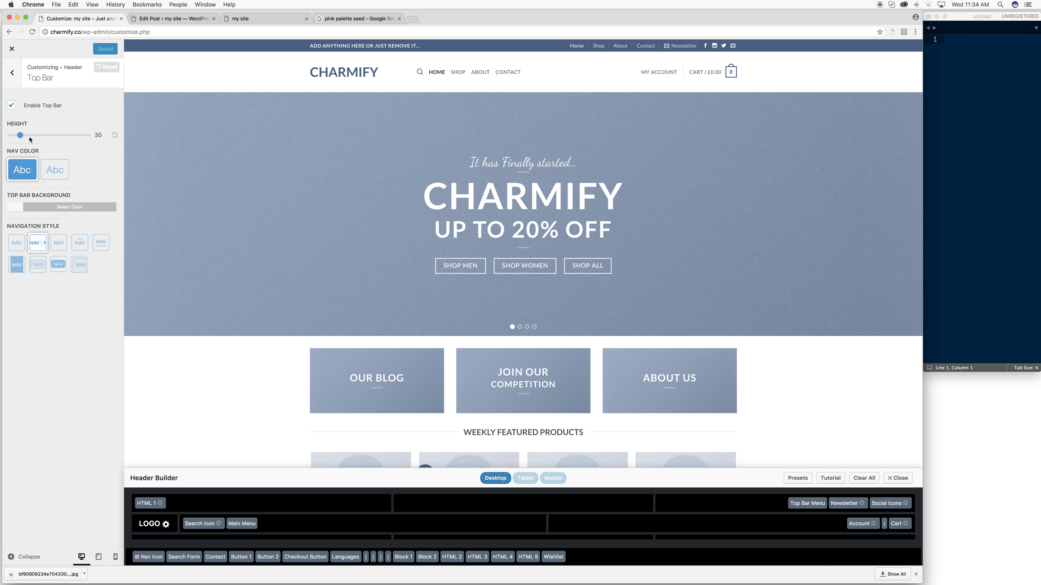
{"action": "mouse_move", "coordinate": [20, 136]}
{"action": "left_mouse_down"}
{"action": "mouse_move", "coordinate": [72, 141]}
{"action": "mouse_move", "coordinate": [19, 139]}
{"action": "left_mouse_up"}
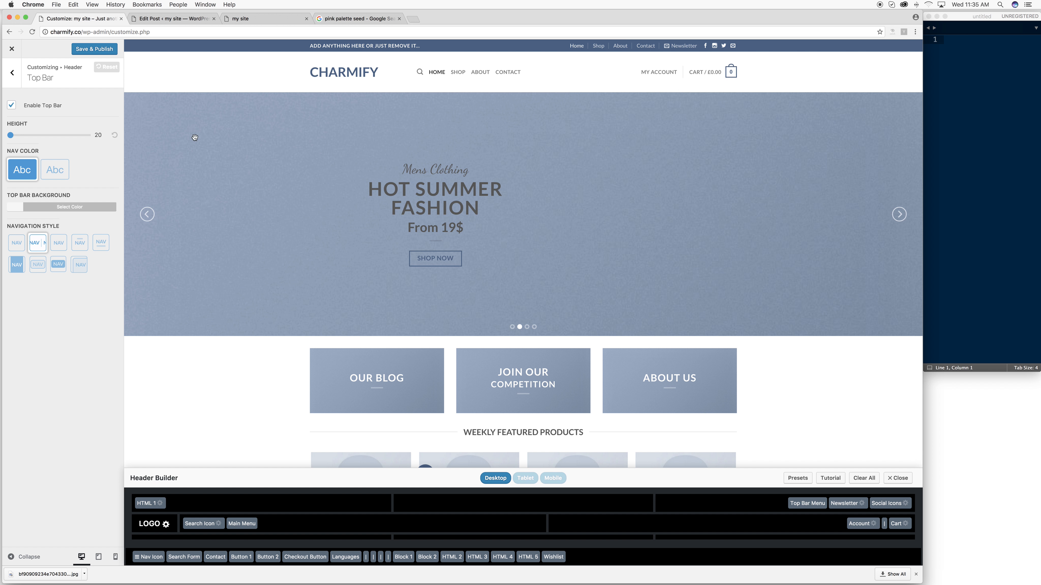
{"action": "left_click", "coordinate": [51, 175]}
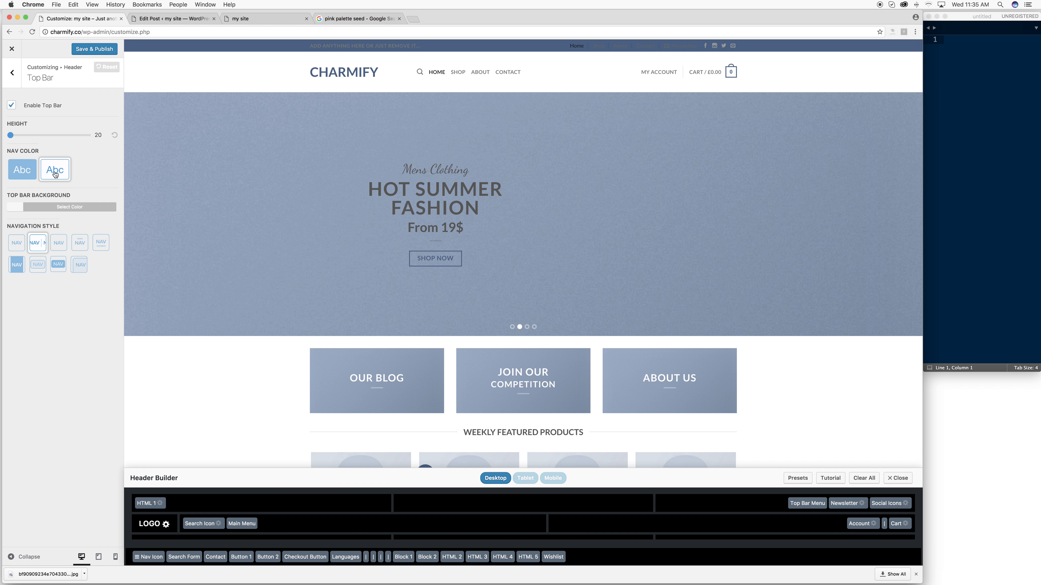
{"action": "left_click", "coordinate": [20, 170]}
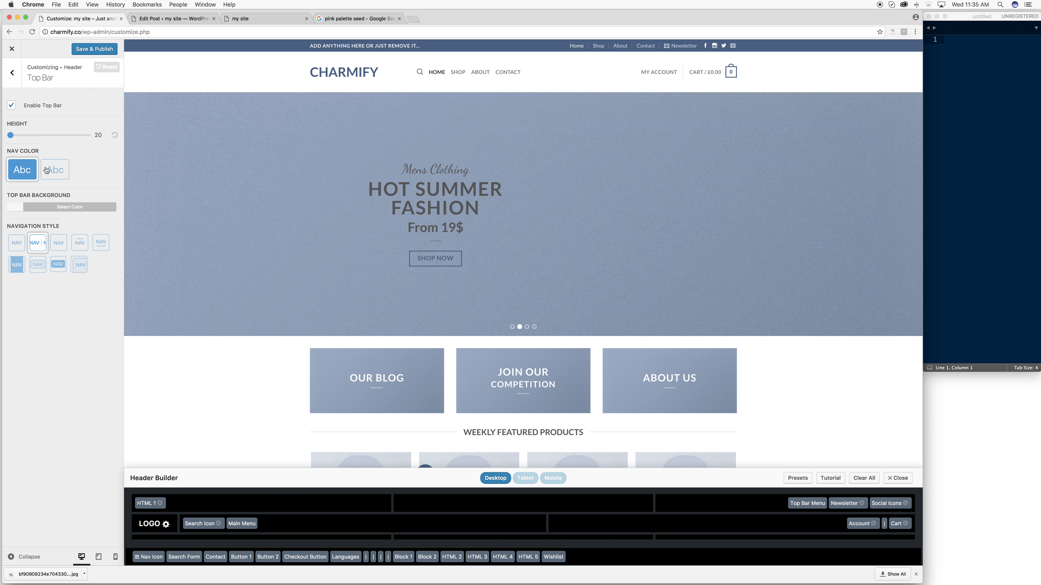
{"action": "left_click", "coordinate": [45, 208]}
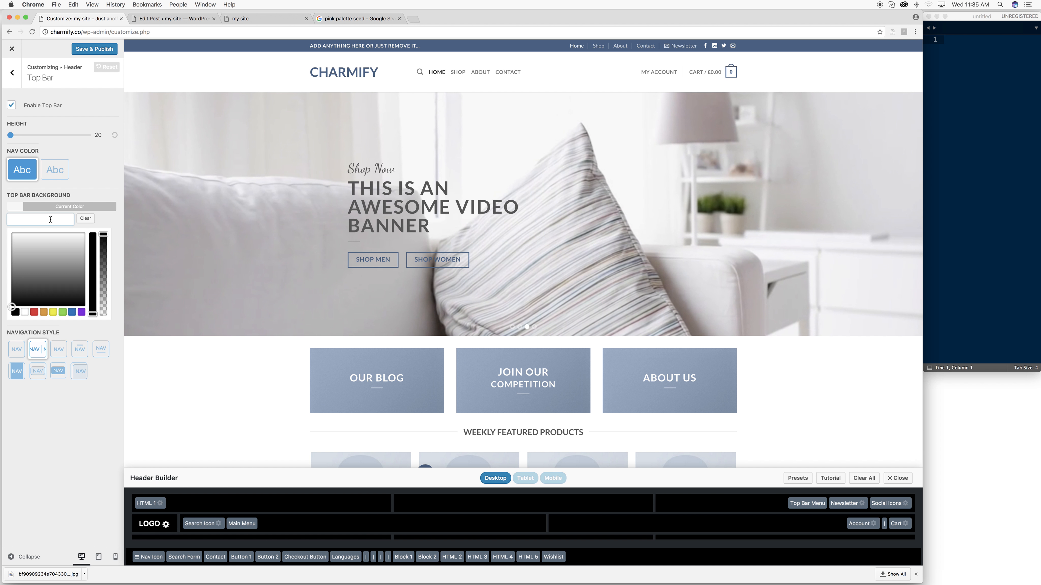
- Sample the darker teal #66becc from the palette and paste it as the top bar background
{"action": "key", "text": "super+v"}
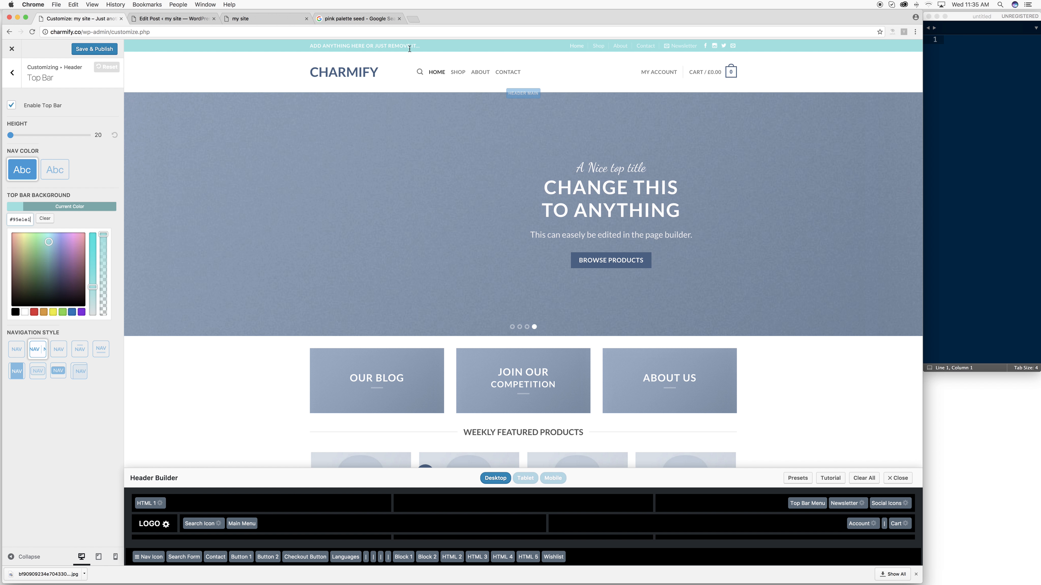
{"action": "left_click", "coordinate": [267, 18]}
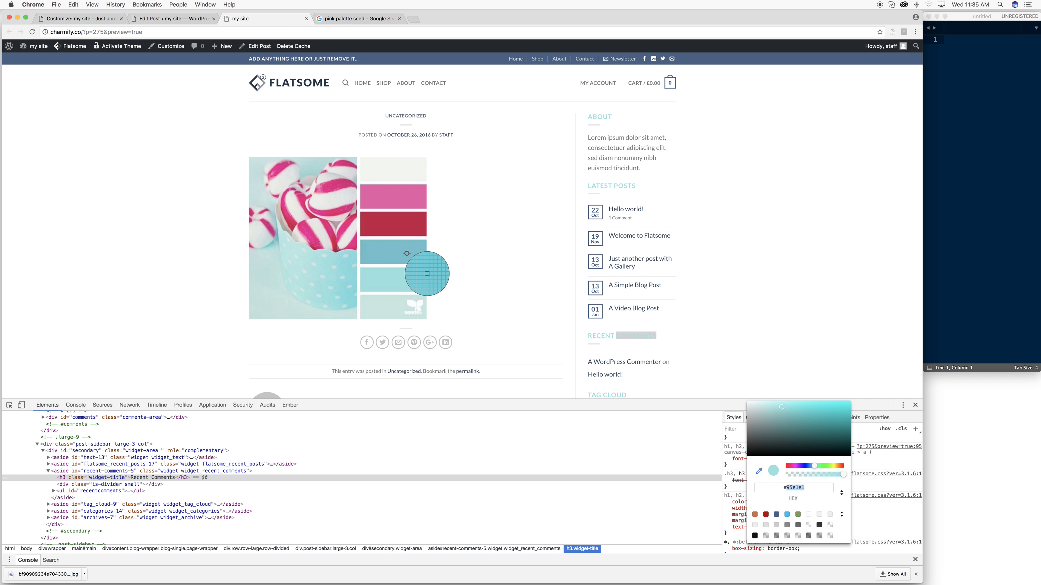
{"action": "left_click", "coordinate": [428, 273]}
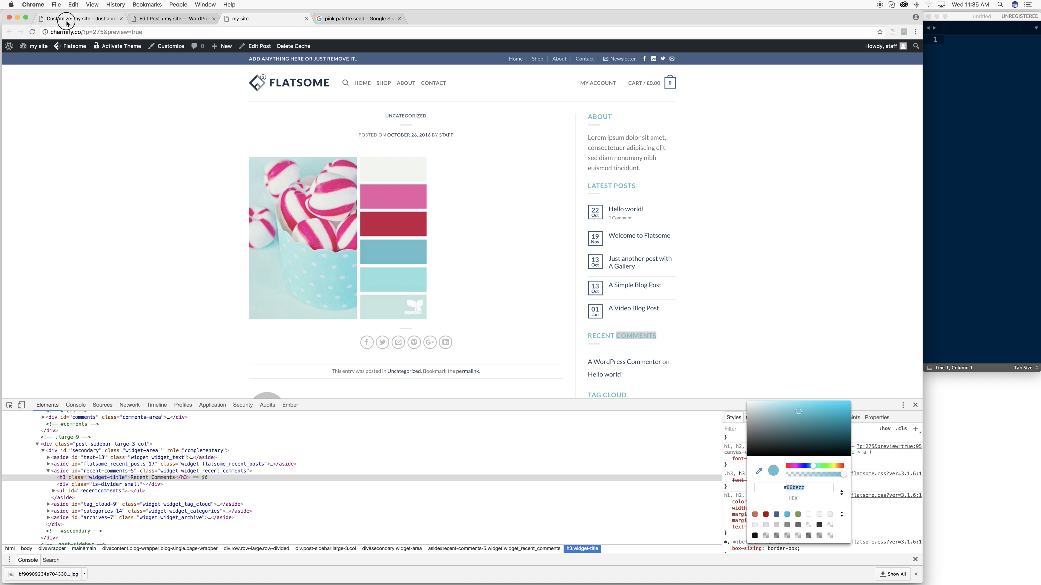
{"action": "left_click", "coordinate": [78, 18]}
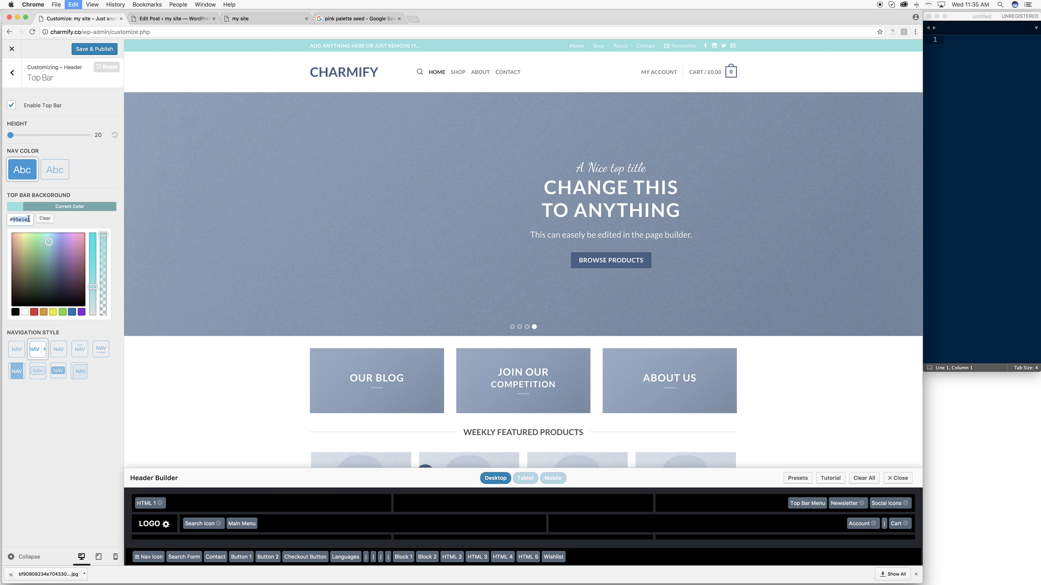
{"action": "key", "text": "super+v"}
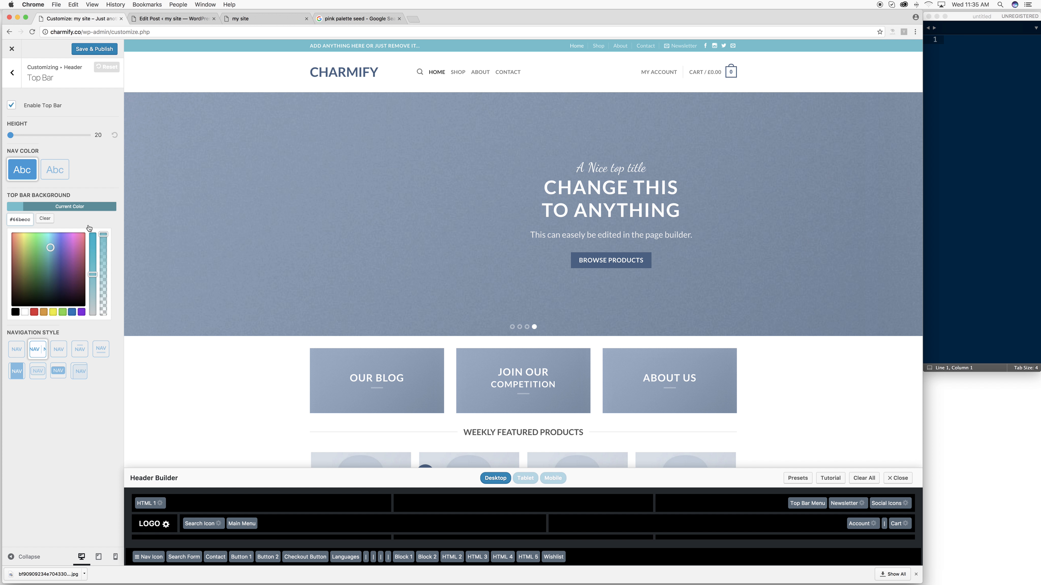
- Publish the new top bar colour and close the colour picker
{"action": "scroll", "coordinate": [130, 78], "scroll_direction": "down", "scroll_amount": 1}
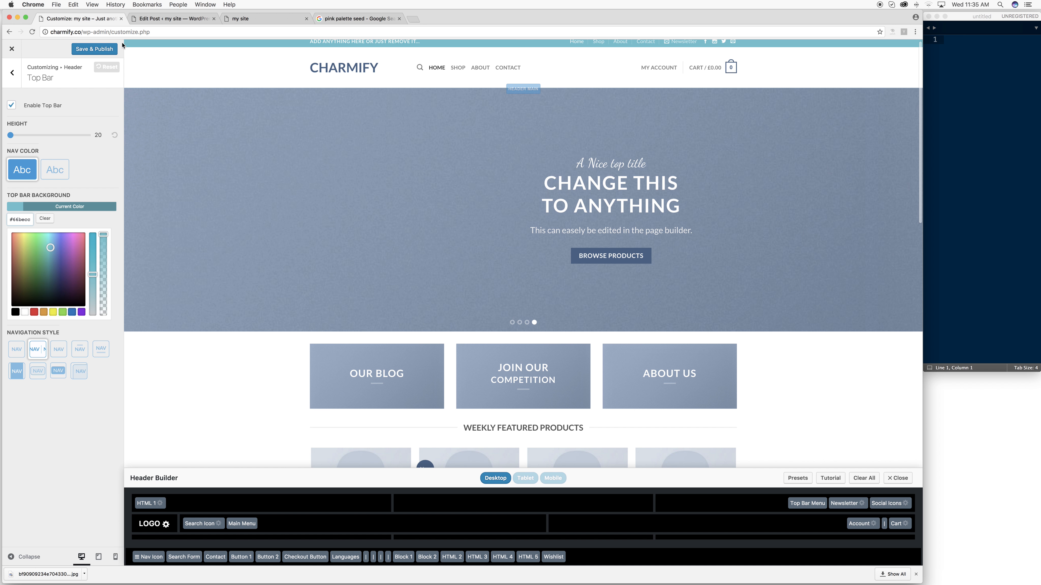
{"action": "left_click", "coordinate": [100, 52]}
{"action": "left_click", "coordinate": [83, 197]}
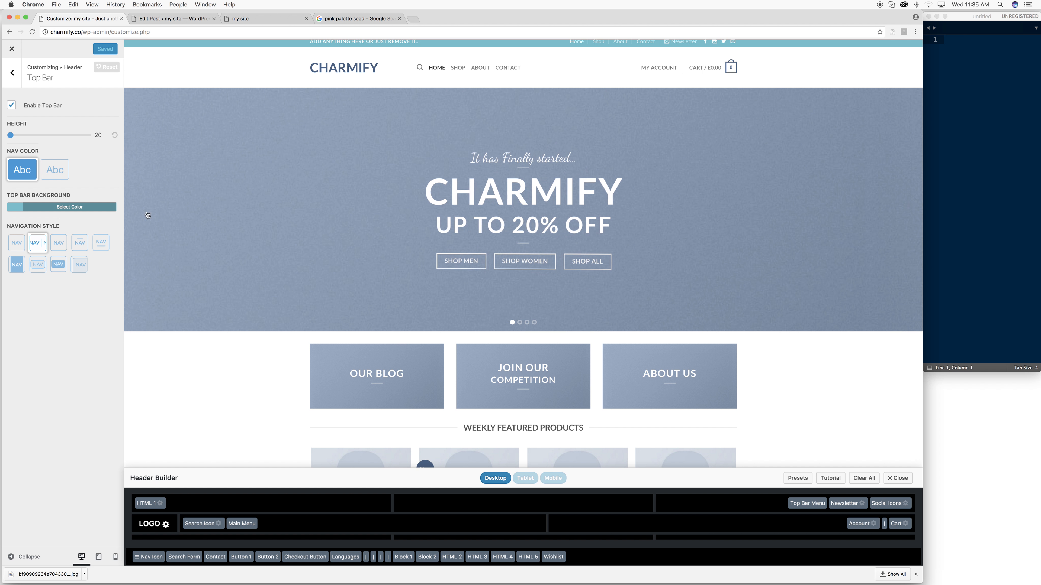
- Try the first top bar navigation style, settle on the second, and publish it
{"action": "left_click", "coordinate": [22, 245]}
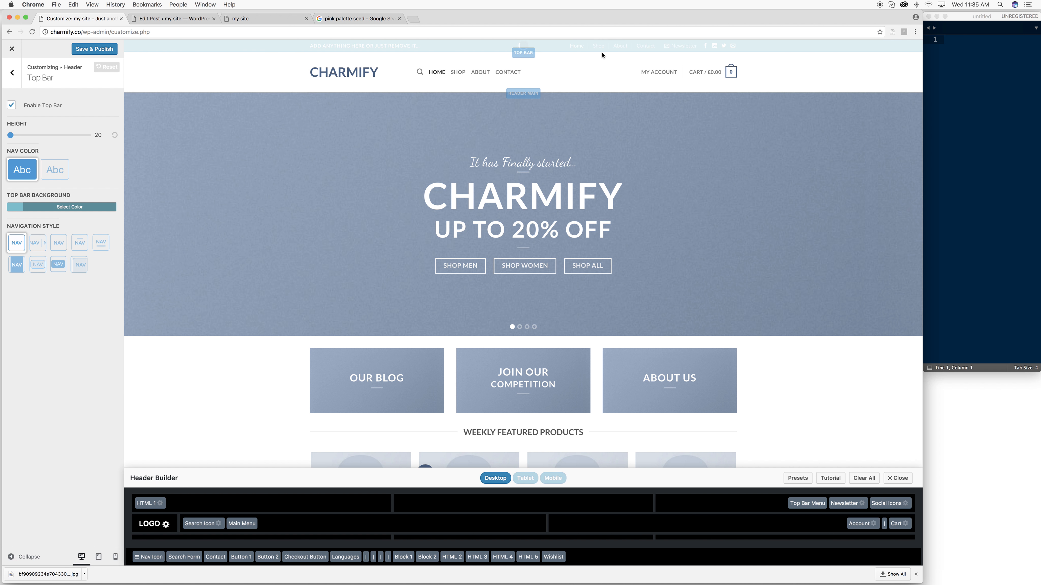
{"action": "left_click", "coordinate": [39, 243]}
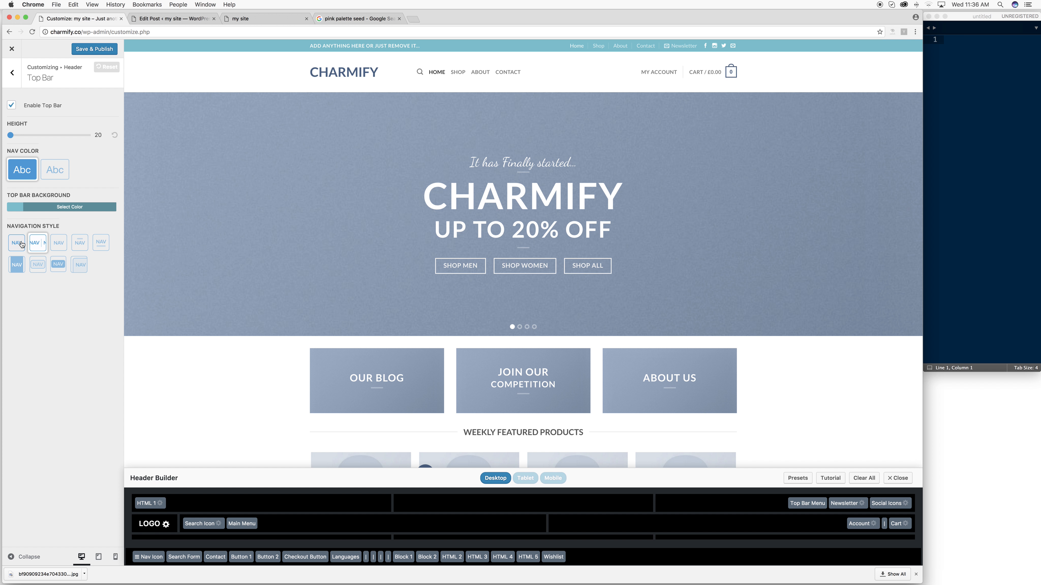
{"action": "left_click", "coordinate": [92, 49]}
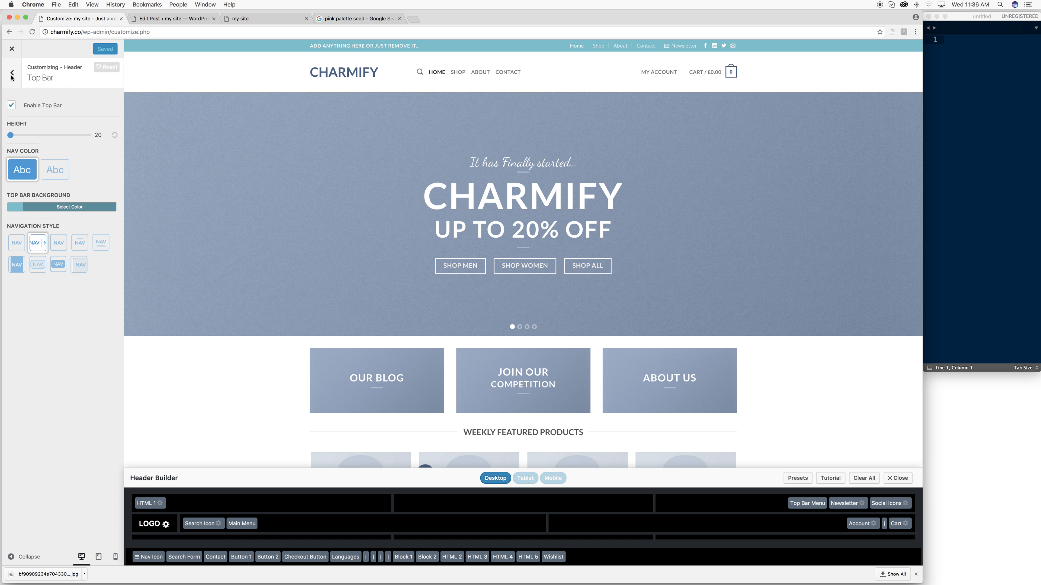
{"action": "left_click", "coordinate": [12, 77]}
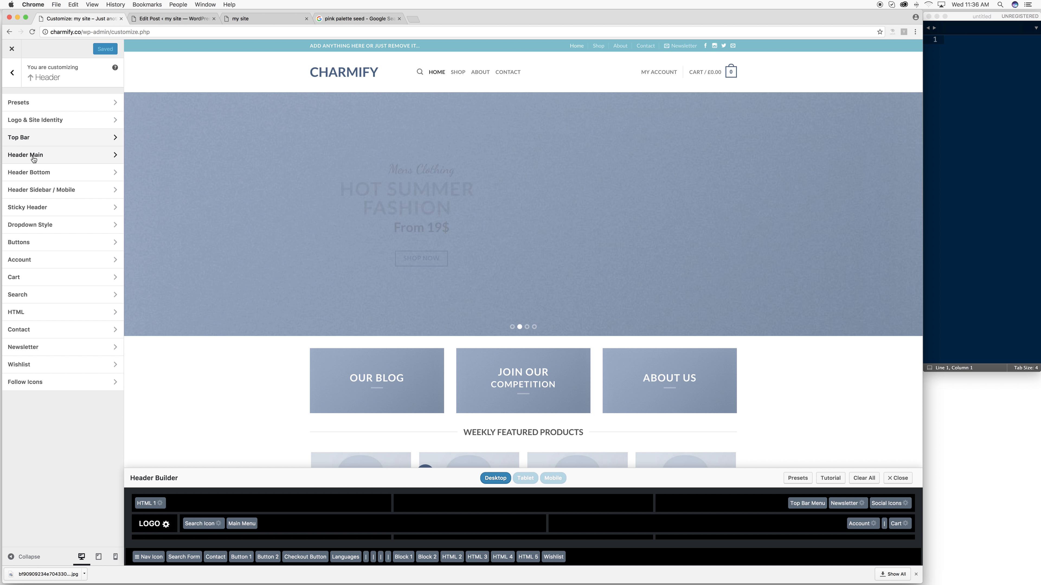
- In Header Main, switch the width back to boxed and drag the height slider to 68
{"action": "left_click", "coordinate": [41, 160]}
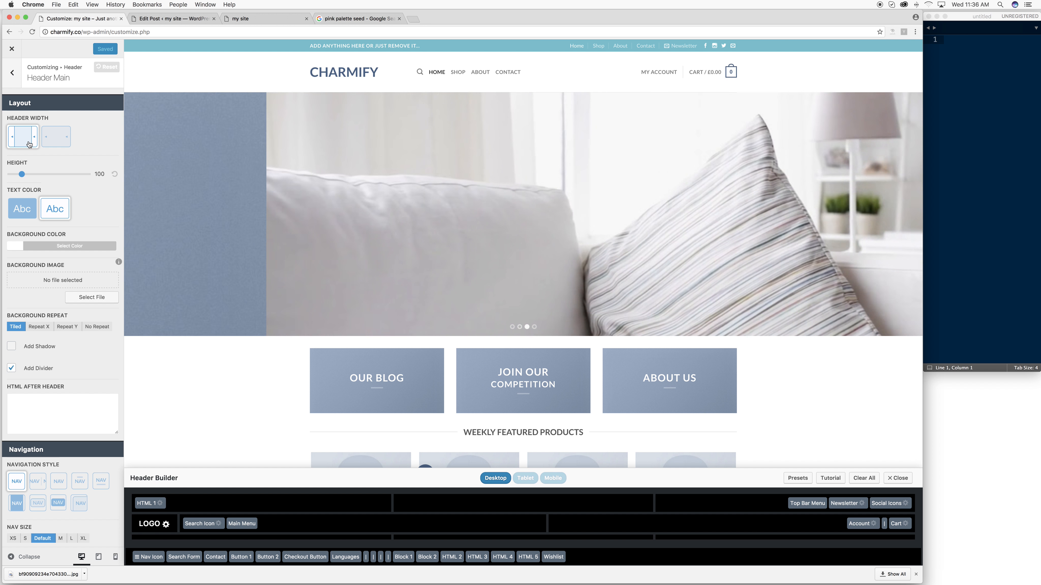
{"action": "left_click", "coordinate": [67, 143]}
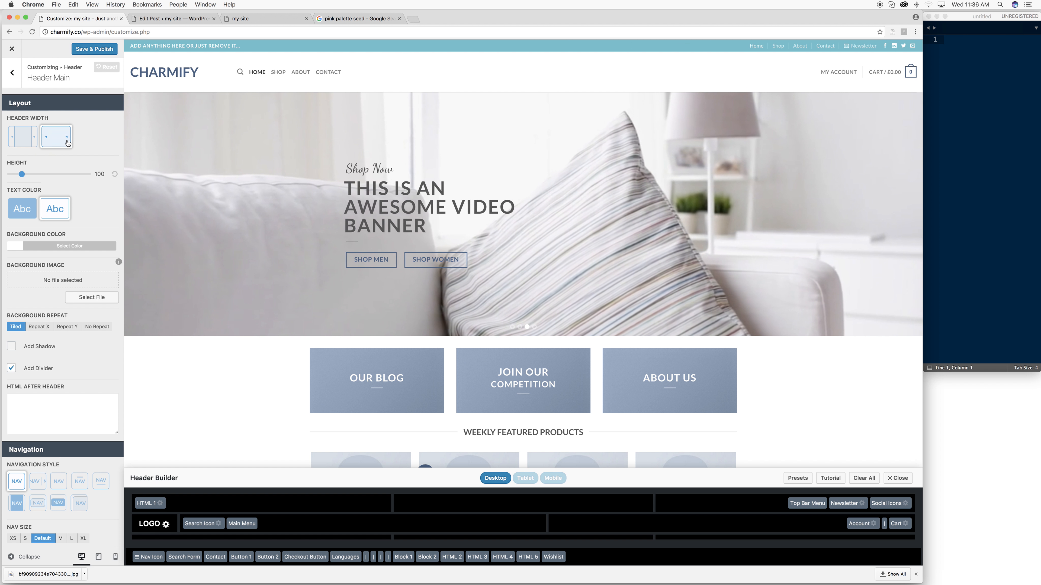
{"action": "left_click", "coordinate": [23, 136]}
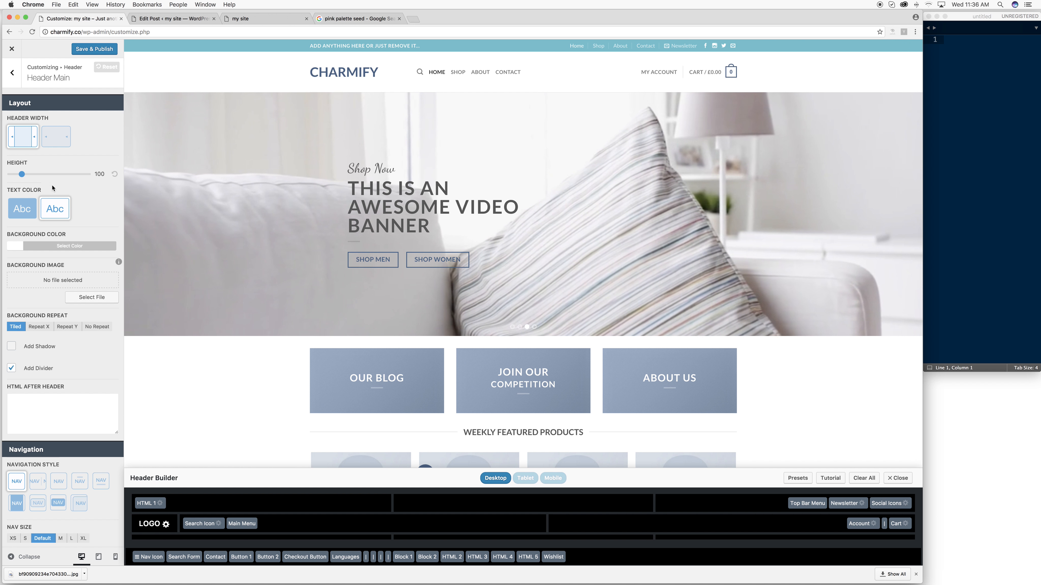
{"action": "left_click_drag", "start_coordinate": [23, 176], "coordinate": [18, 176]}
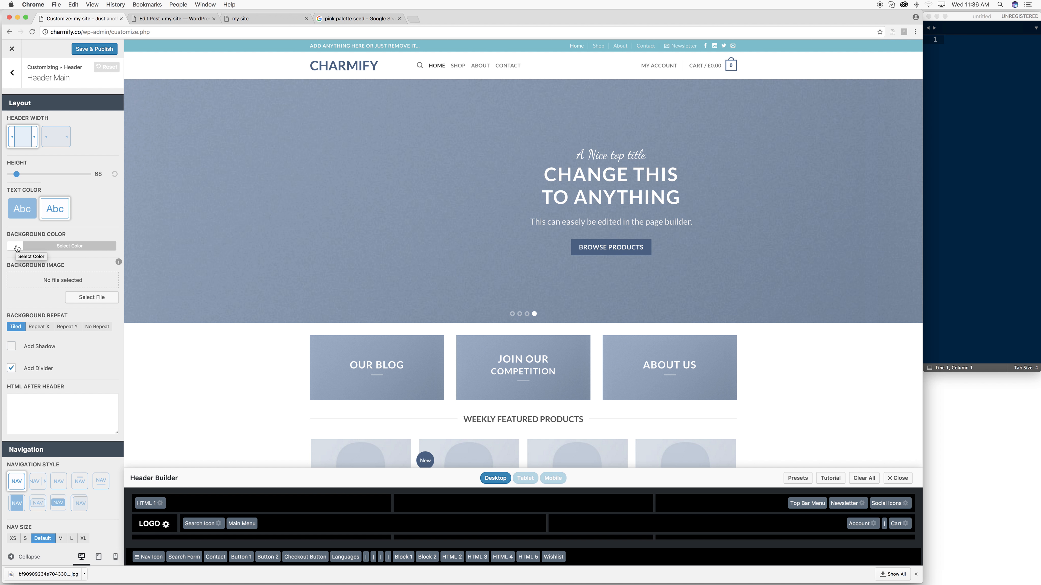
- Try green, then teal as the main header background colour
{"action": "left_click", "coordinate": [34, 247]}
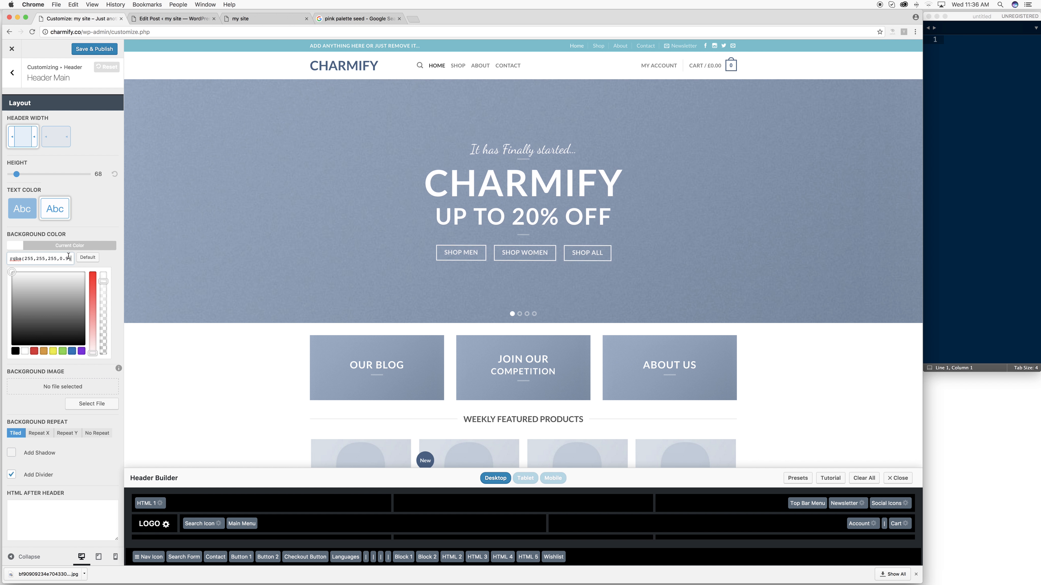
{"action": "left_click", "coordinate": [62, 352]}
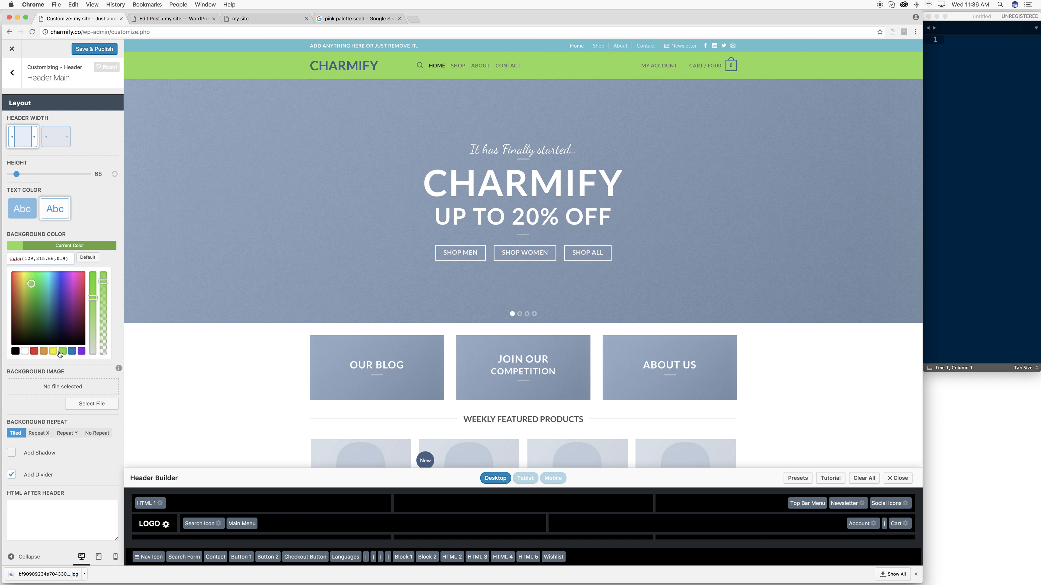
{"action": "left_click_drag", "start_coordinate": [62, 306], "coordinate": [50, 281]}
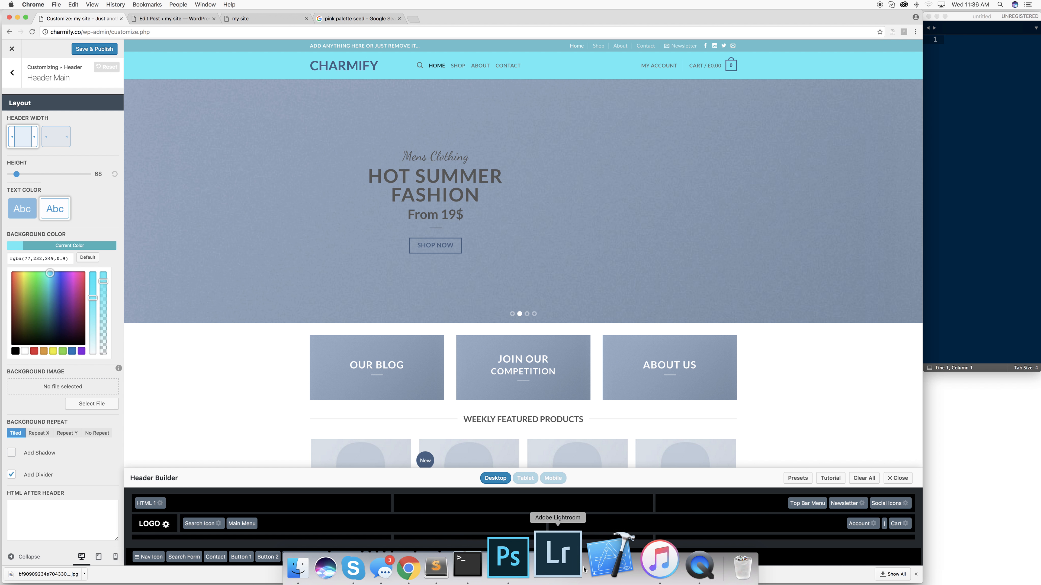
- Sample a pale mint from the palette image, try an olive tone, then make the header white
{"action": "left_click", "coordinate": [356, 18]}
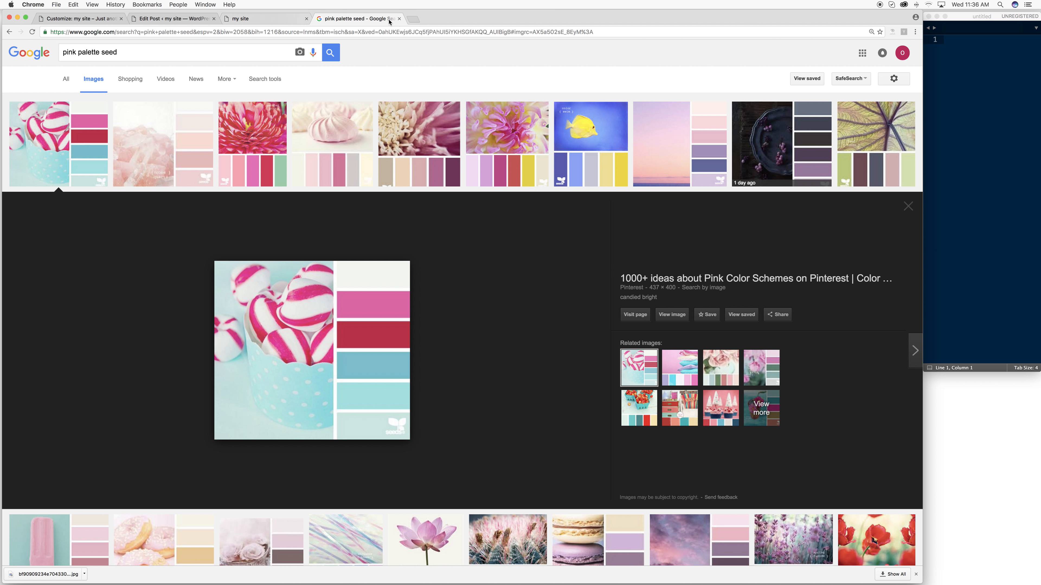
{"action": "left_click", "coordinate": [398, 19]}
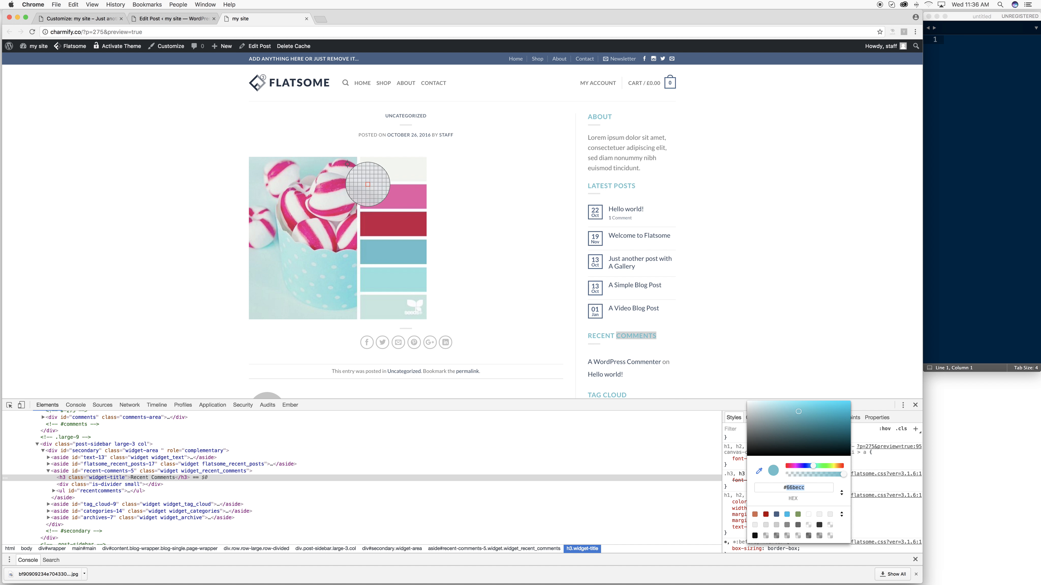
{"action": "left_click", "coordinate": [386, 305]}
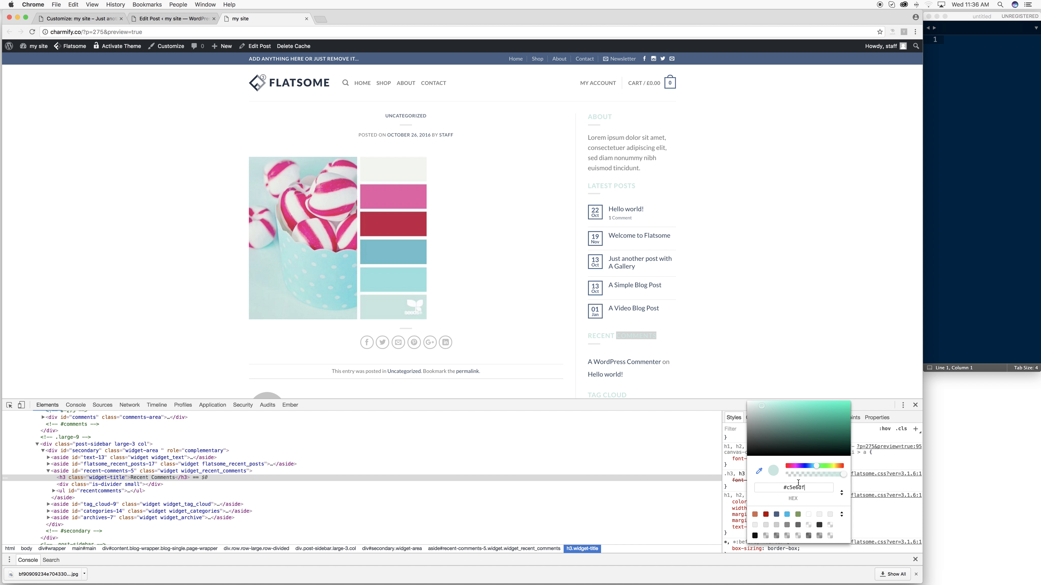
{"action": "key", "text": "super+c"}
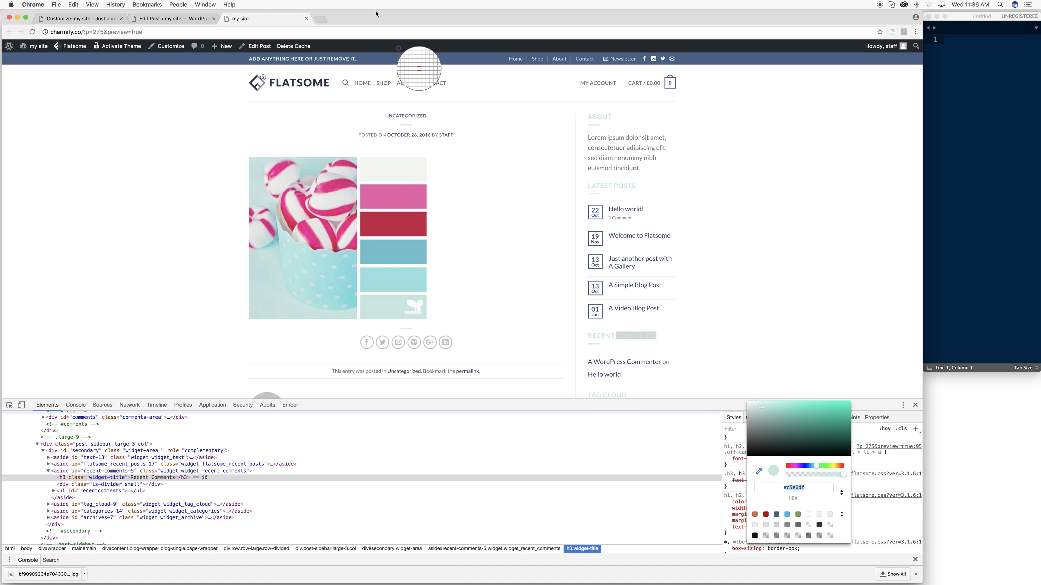
{"action": "left_click", "coordinate": [199, 19]}
{"action": "left_click", "coordinate": [101, 19]}
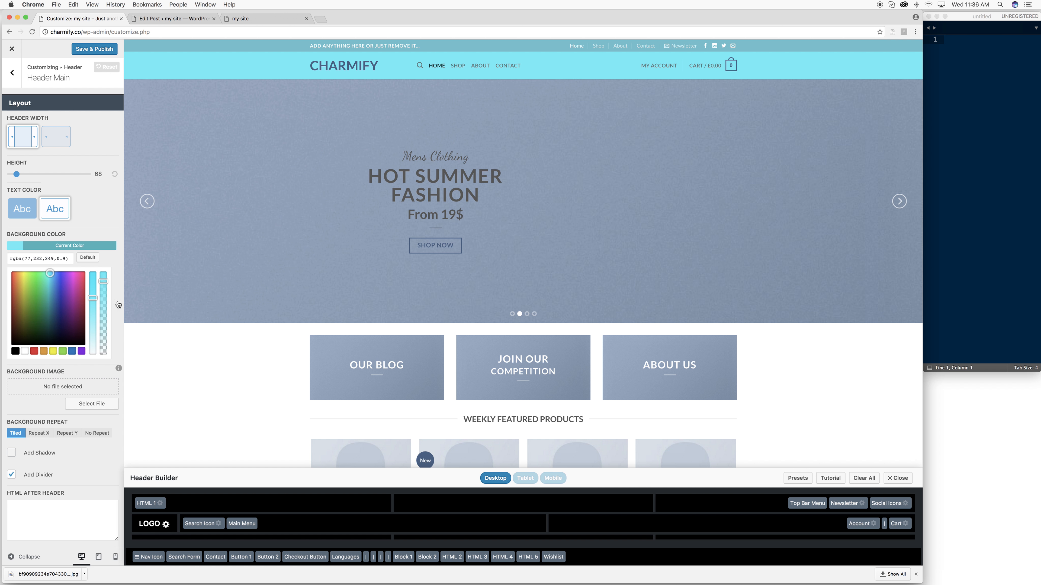
{"action": "key", "text": "super+a"}
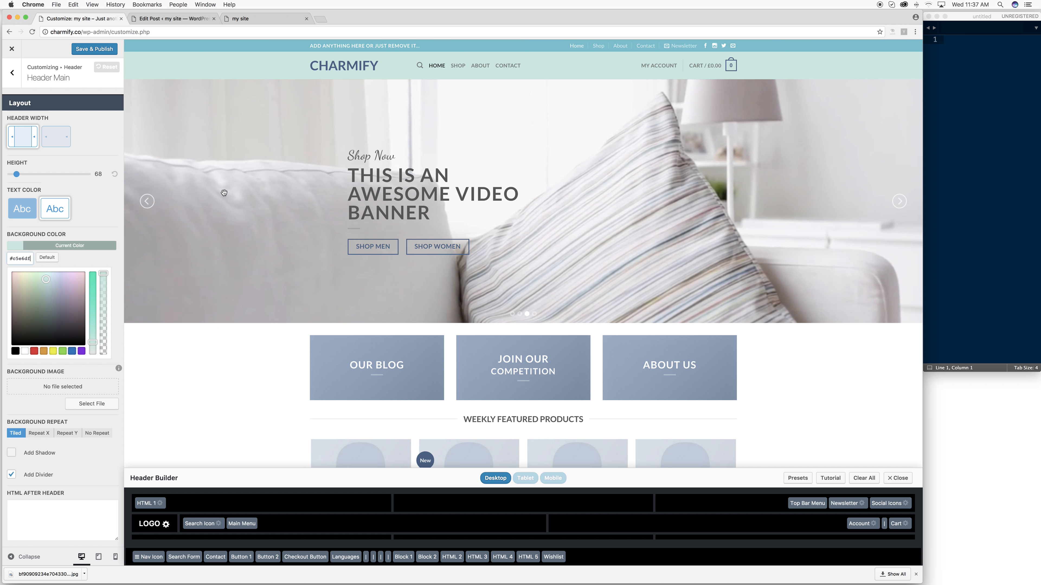
{"action": "left_click_drag", "start_coordinate": [24, 290], "coordinate": [23, 316]}
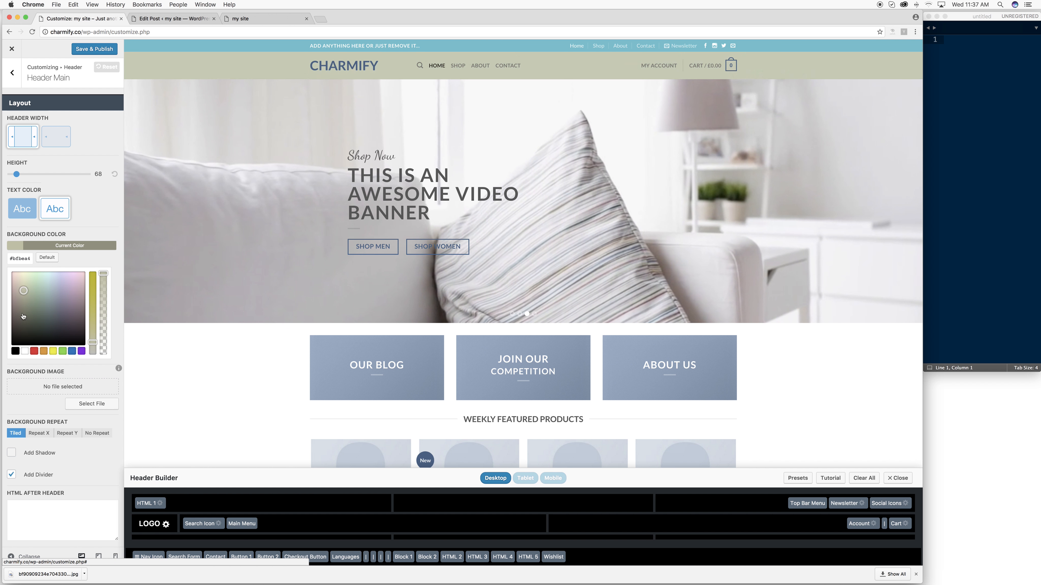
{"action": "left_click", "coordinate": [25, 351]}
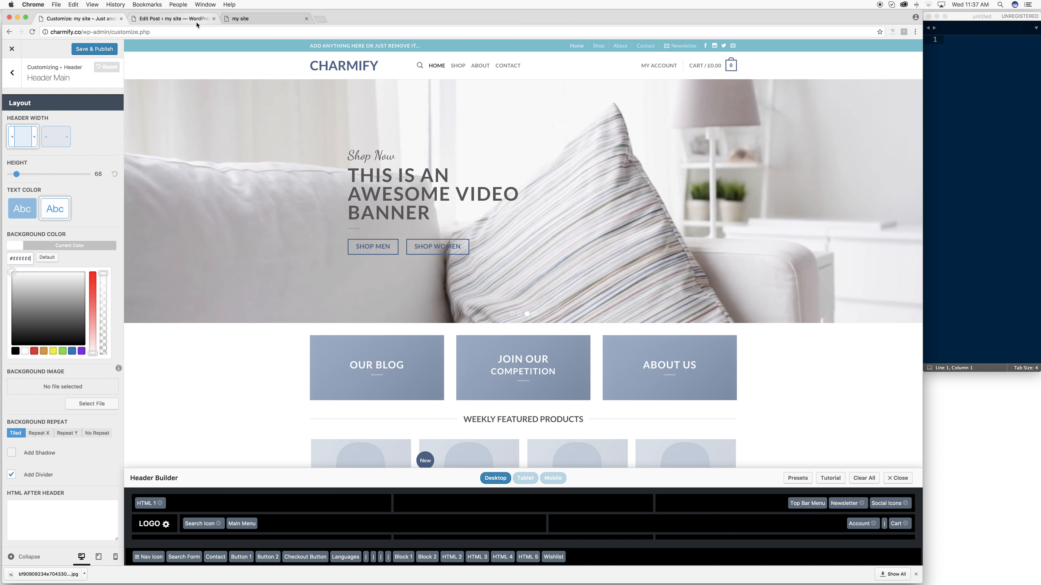
- Sample the pale #F3F5EF swatch from the palette and paste it as the main header background
{"action": "left_click", "coordinate": [172, 19]}
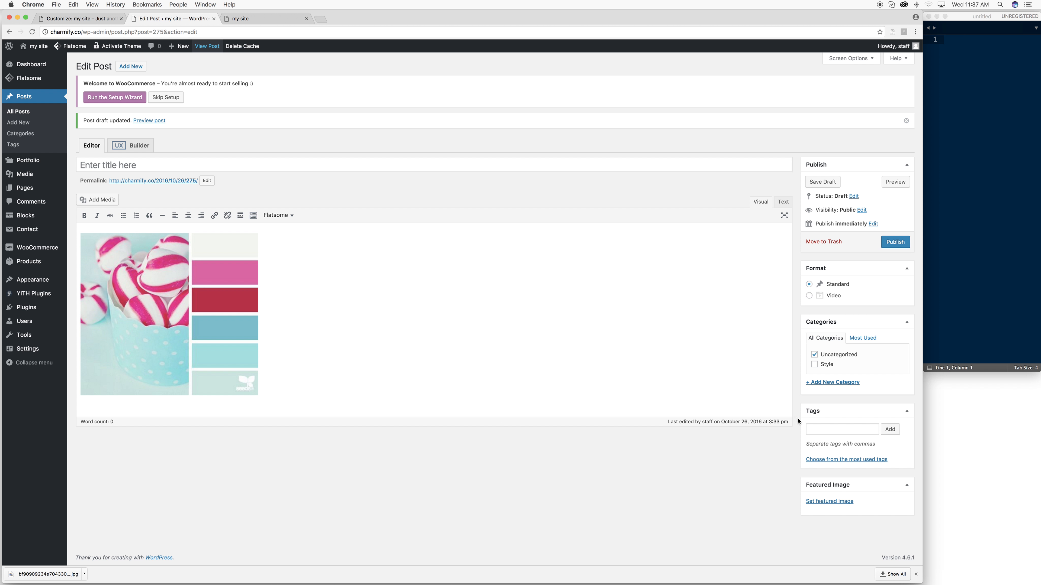
{"action": "left_click", "coordinate": [258, 19]}
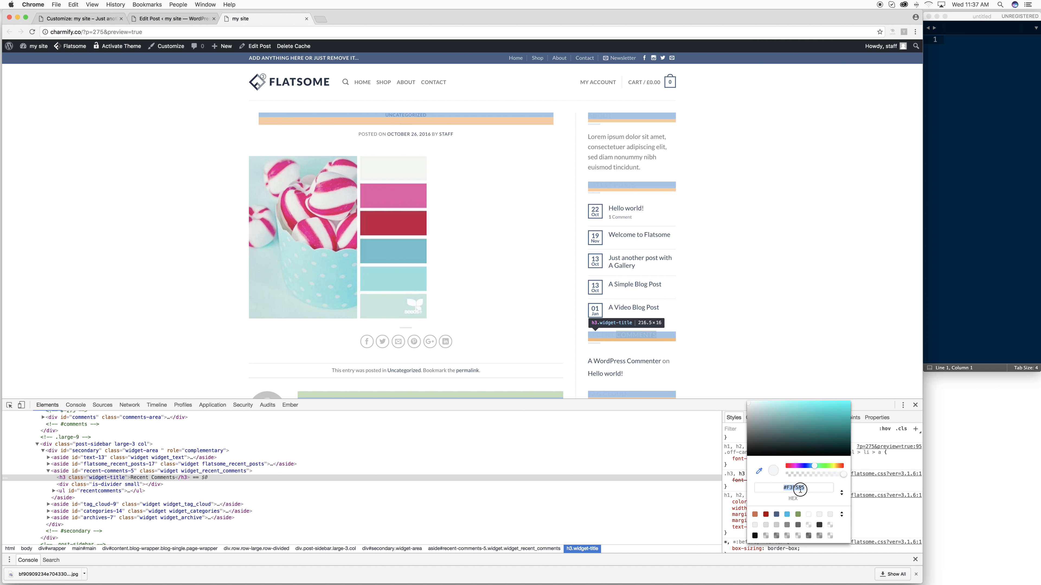
{"action": "left_click", "coordinate": [371, 163]}
{"action": "scroll", "coordinate": [372, 163], "scroll_direction": "down", "scroll_amount": 1}
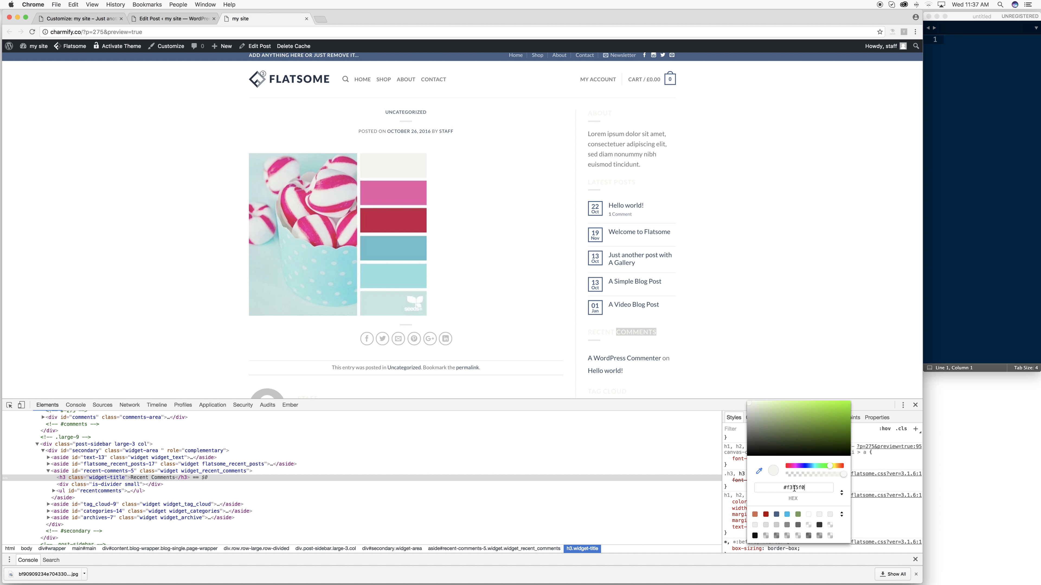
{"action": "scroll", "coordinate": [795, 487], "scroll_direction": "up", "scroll_amount": 6}
{"action": "scroll", "coordinate": [795, 487], "scroll_direction": "down", "scroll_amount": 7}
{"action": "left_click", "coordinate": [104, 18]}
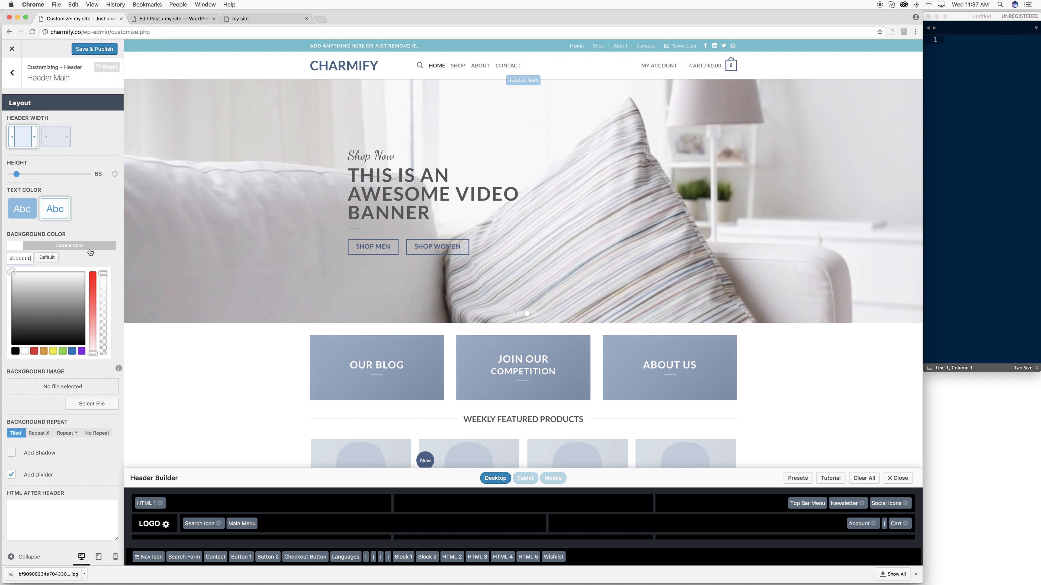
{"action": "key", "text": "super+v"}
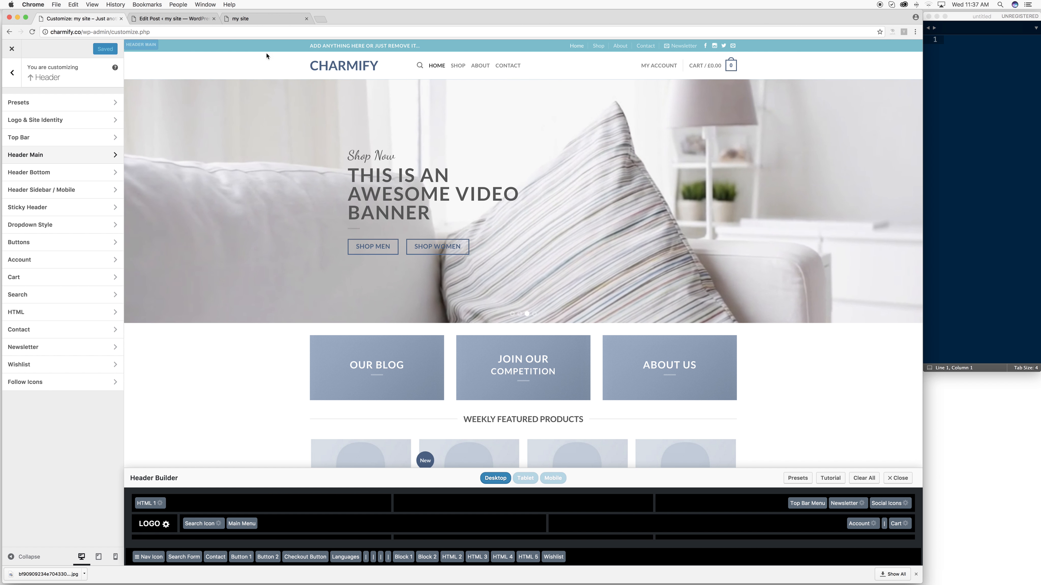
- Look over Header Bottom, then open the Header Sidebar / Mobile settings with mobile height 70
{"action": "left_click", "coordinate": [40, 176]}
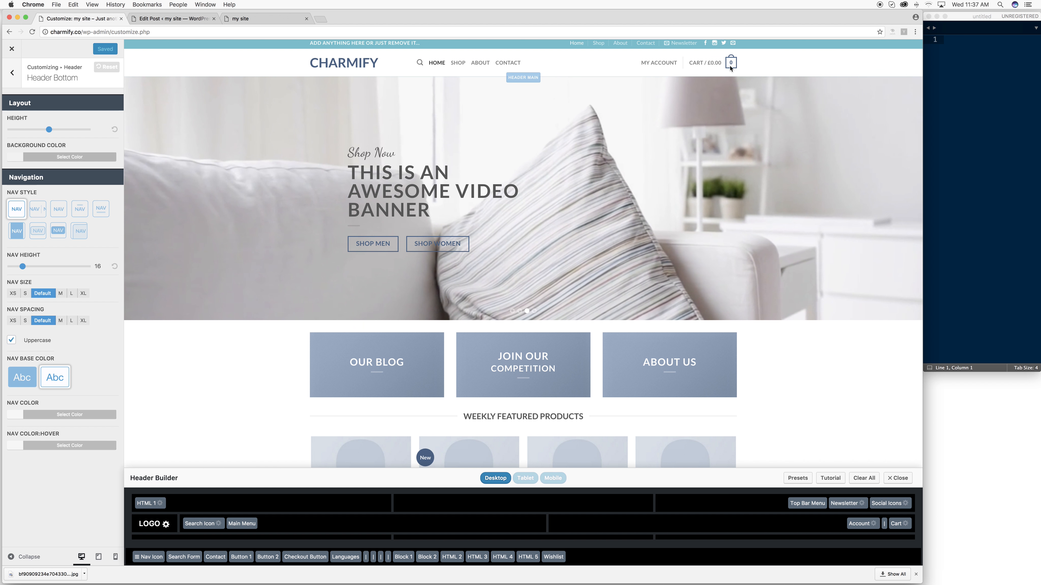
{"action": "mouse_move", "coordinate": [706, 64]}
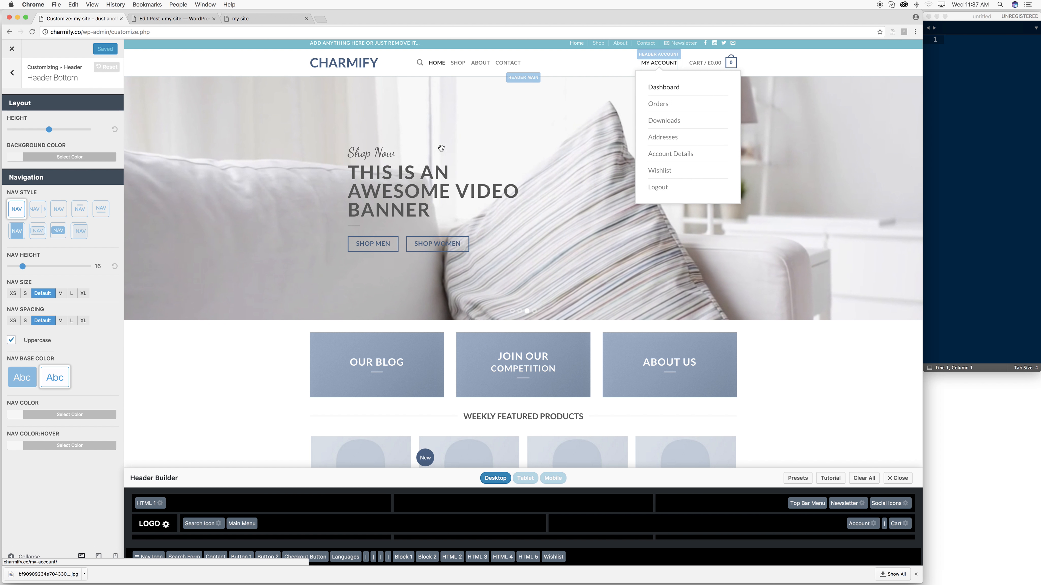
{"action": "scroll", "coordinate": [144, 201], "scroll_direction": "down", "scroll_amount": 1}
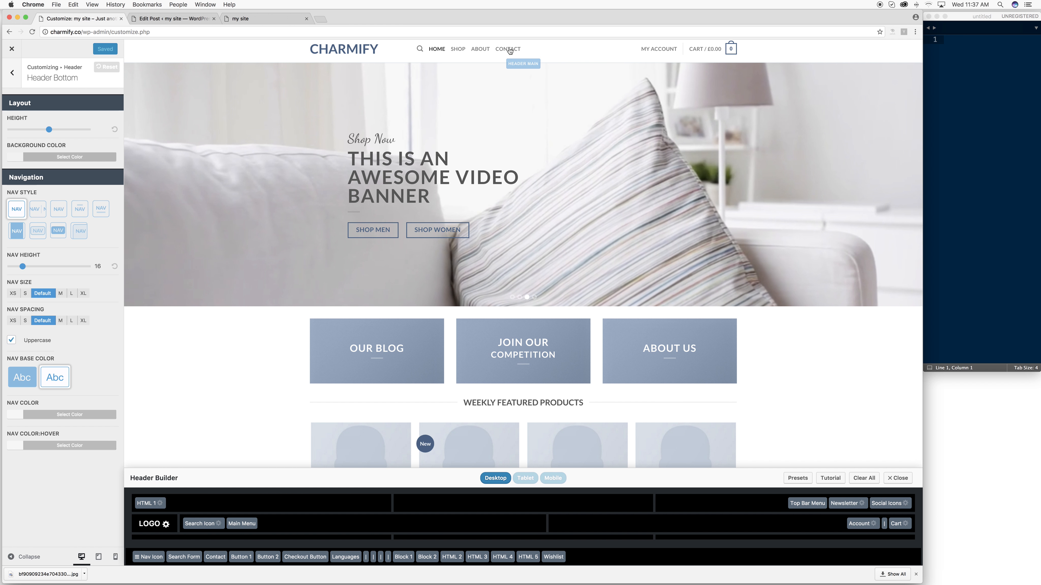
{"action": "scroll", "coordinate": [385, 106], "scroll_direction": "up", "scroll_amount": 1}
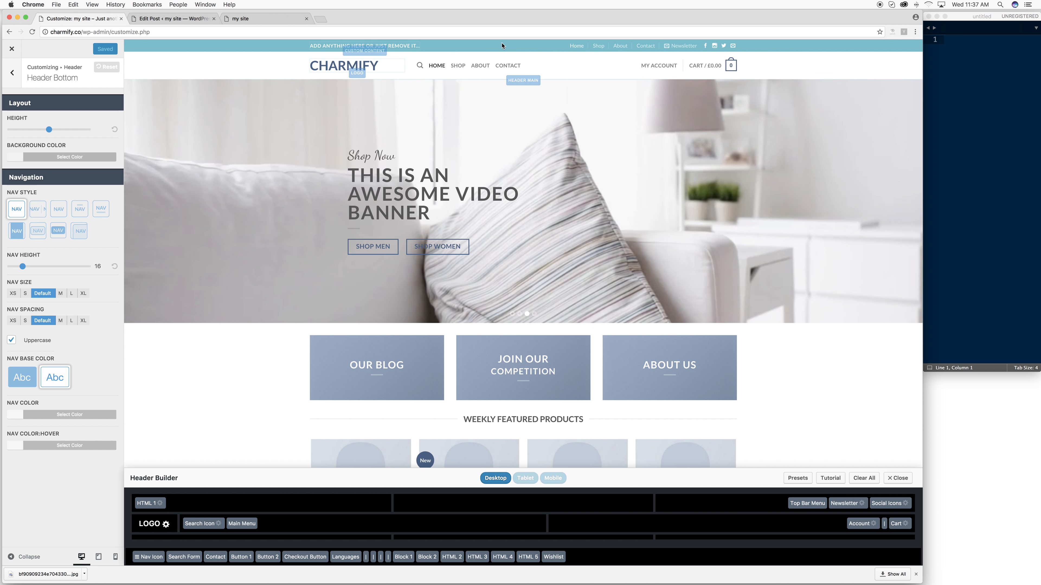
{"action": "left_click", "coordinate": [11, 78]}
{"action": "left_click", "coordinate": [35, 194]}
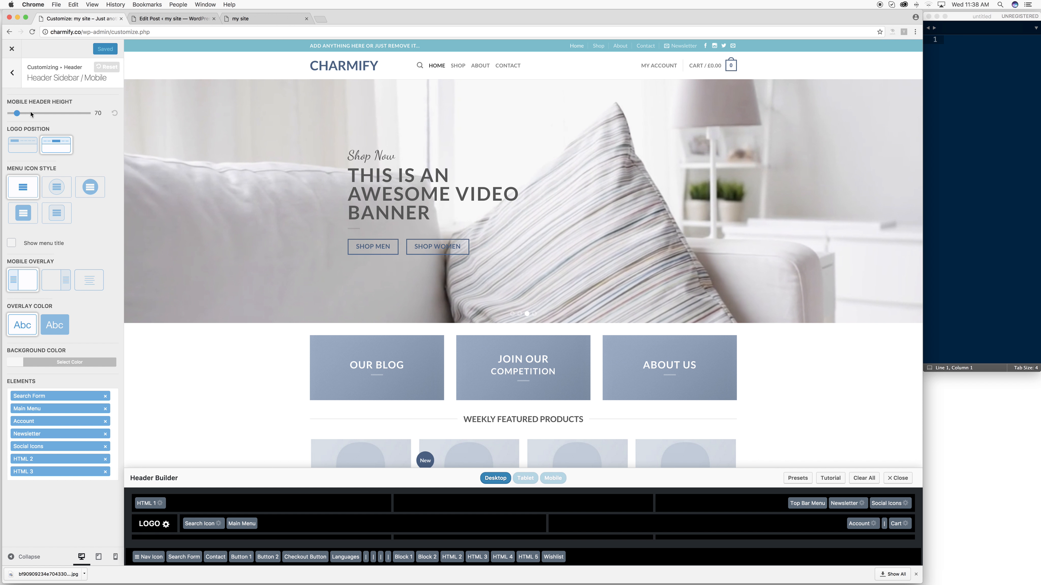
- Open the Sticky Header settings and scroll the preview to check them
{"action": "left_click", "coordinate": [13, 75]}
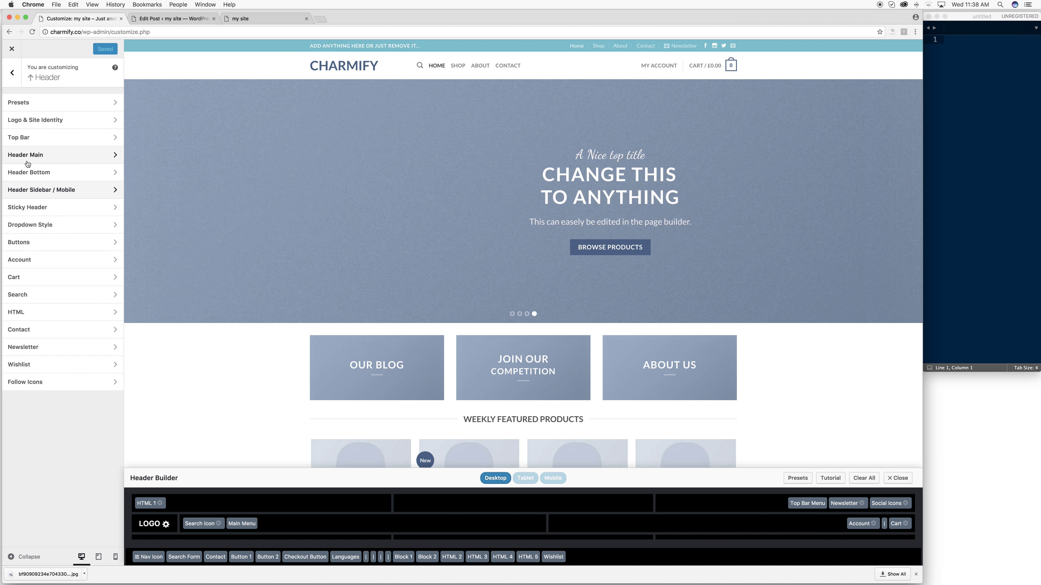
{"action": "left_click", "coordinate": [34, 208]}
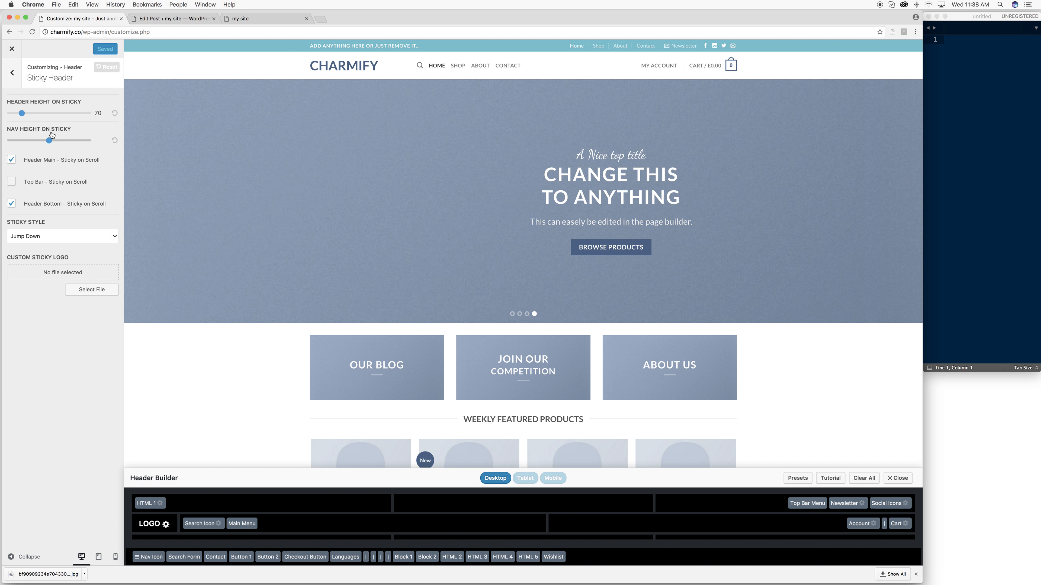
{"action": "scroll", "coordinate": [328, 128], "scroll_direction": "down", "scroll_amount": 10}
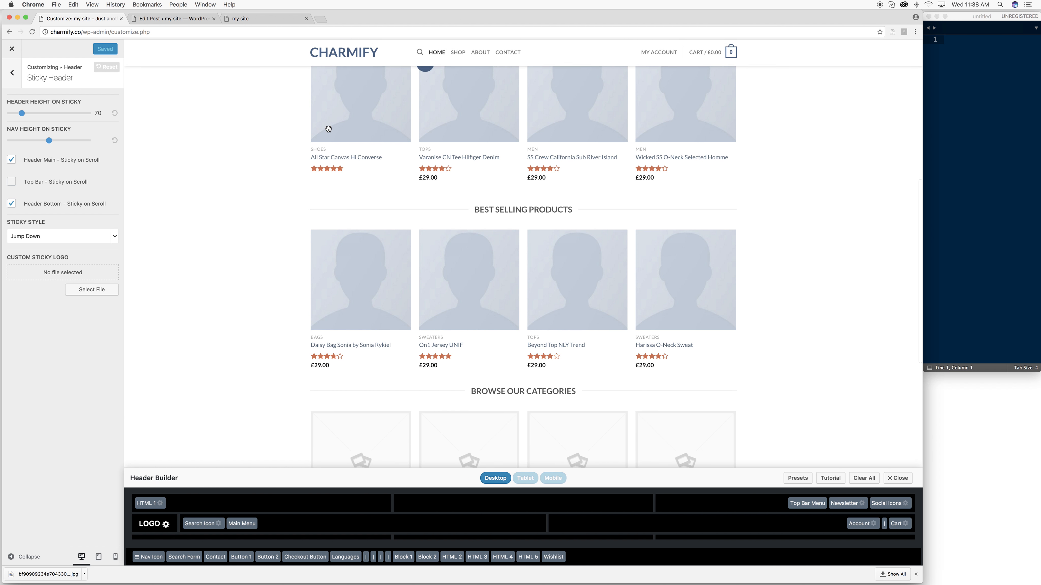
{"action": "scroll", "coordinate": [665, 71], "scroll_direction": "down", "scroll_amount": 5}
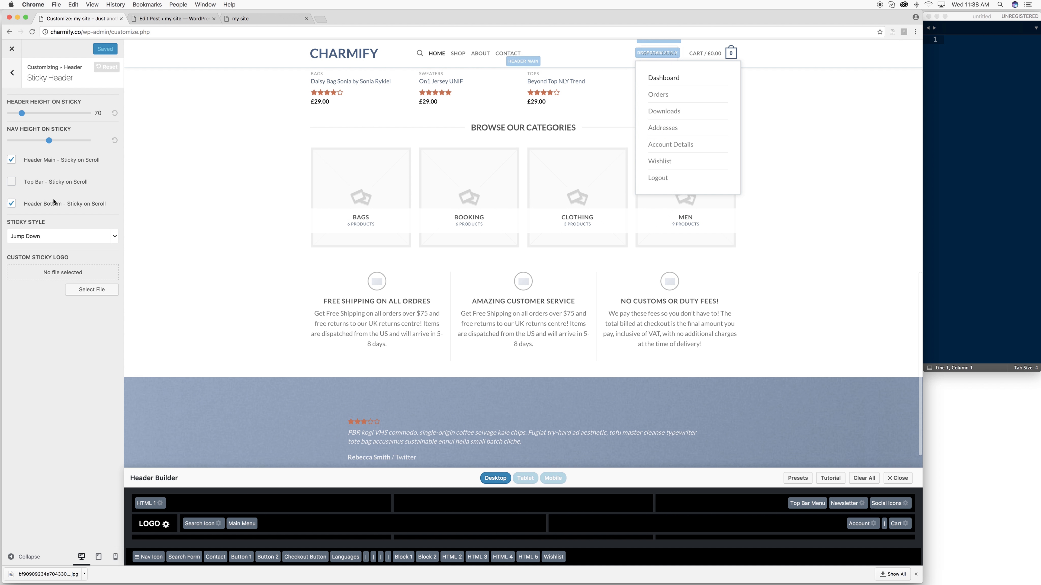
{"action": "scroll", "coordinate": [249, 184], "scroll_direction": "down", "scroll_amount": 5}
{"action": "scroll", "coordinate": [248, 184], "scroll_direction": "up", "scroll_amount": 15}
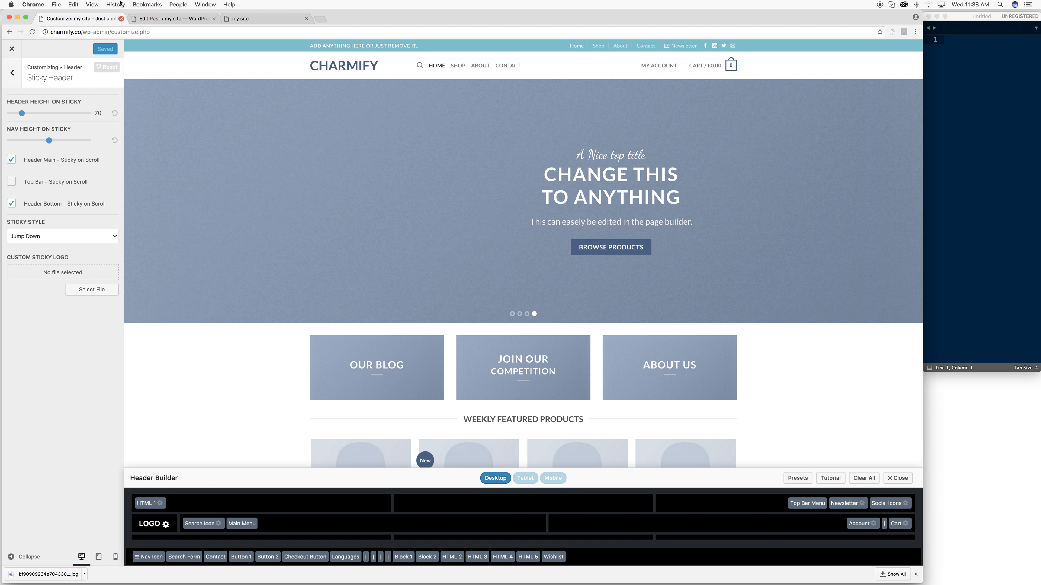
- Review the Dropdown Style and Buttons settings in turn
{"action": "left_click", "coordinate": [12, 75]}
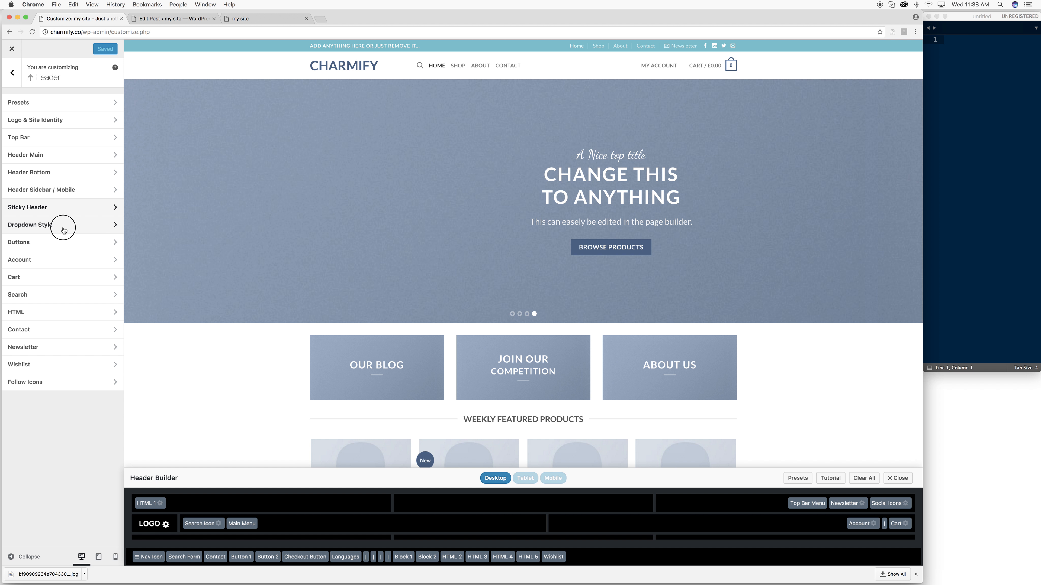
{"action": "left_click", "coordinate": [64, 230]}
{"action": "left_click", "coordinate": [12, 73]}
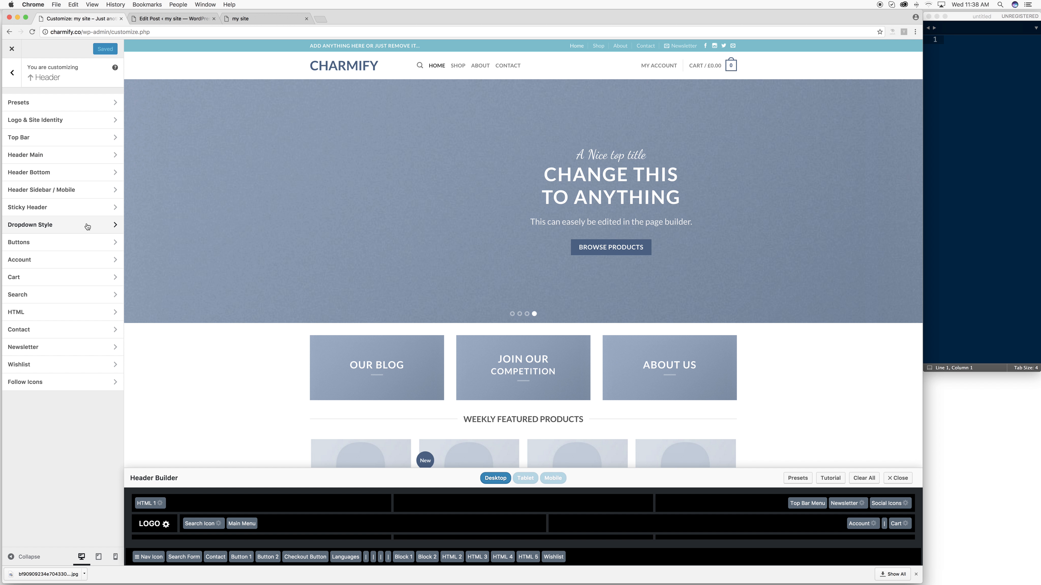
{"action": "left_click", "coordinate": [77, 237]}
{"action": "scroll", "coordinate": [410, 273], "scroll_direction": "down", "scroll_amount": 15}
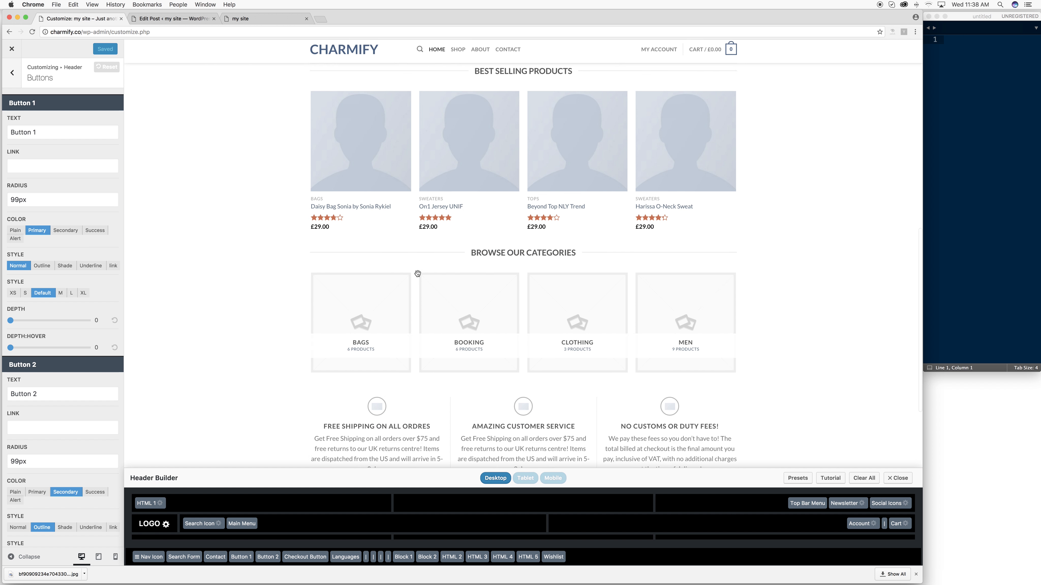
{"action": "left_click", "coordinate": [12, 72]}
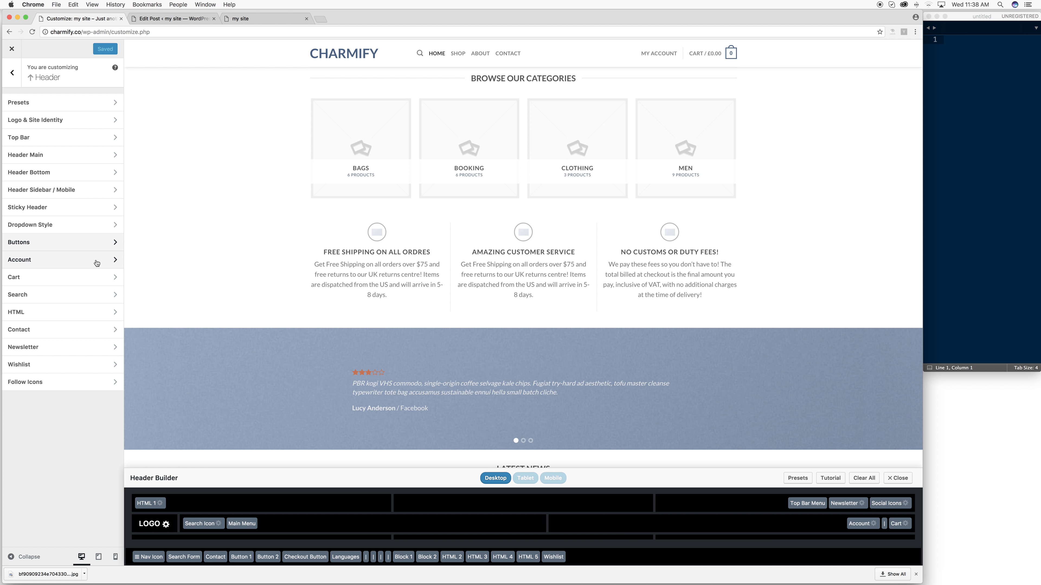
{"action": "left_click", "coordinate": [79, 278]}
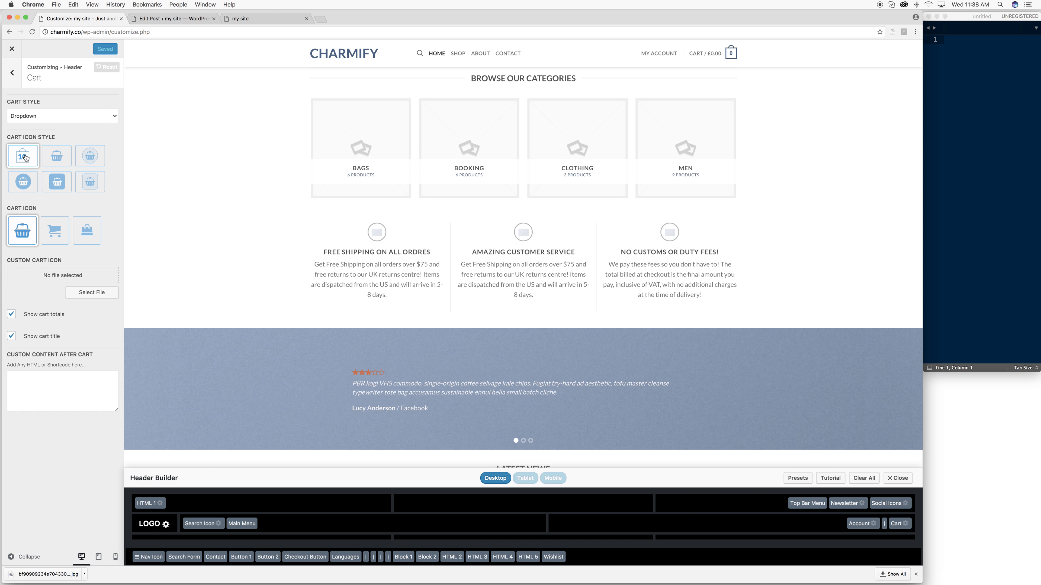
- Set the Cart Icon Style to the solid filled box, keeping the basket icon
{"action": "left_click", "coordinate": [57, 160]}
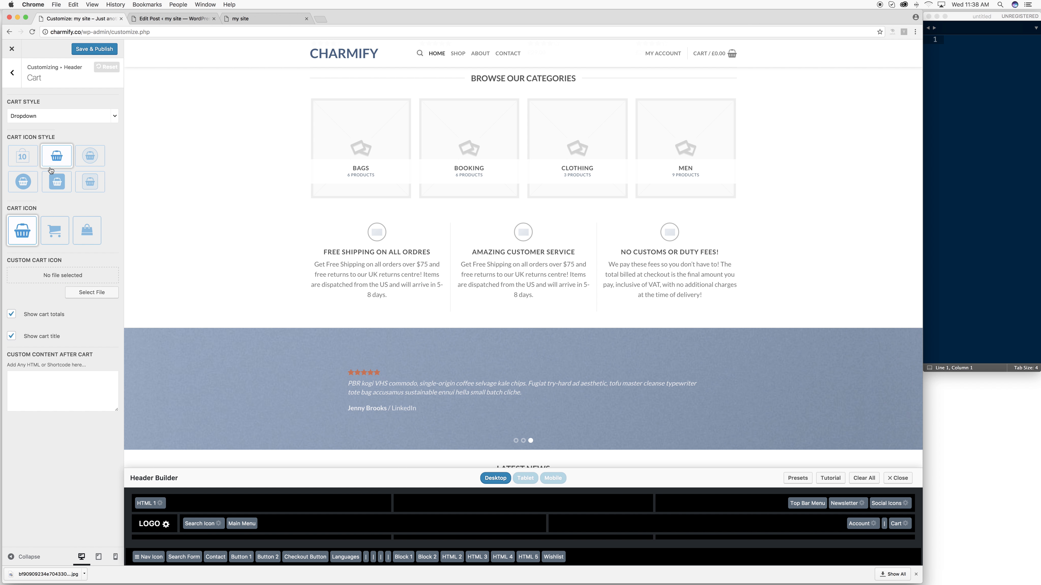
{"action": "left_click", "coordinate": [60, 187]}
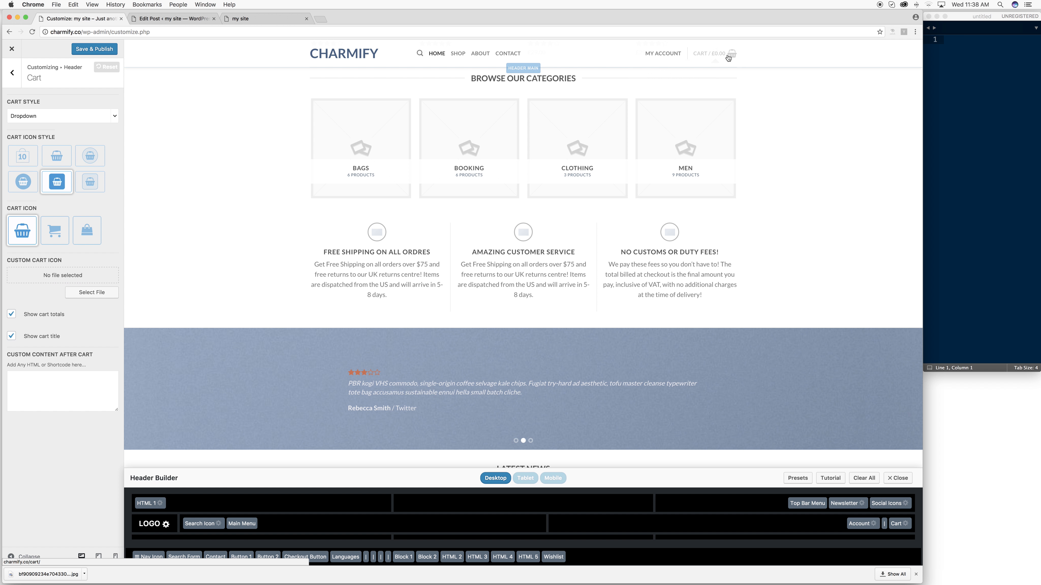
{"action": "mouse_move", "coordinate": [712, 54]}
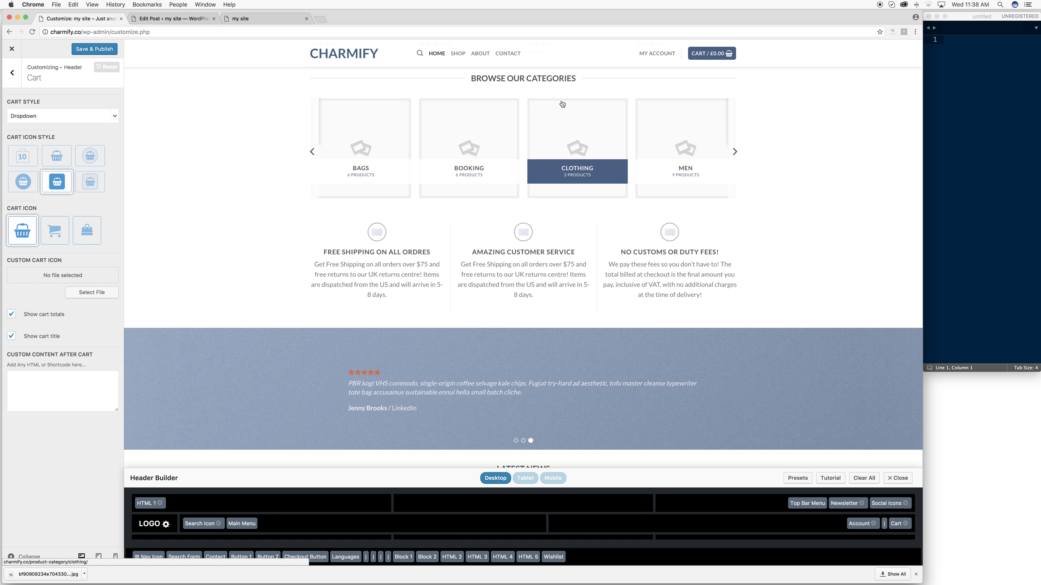
{"action": "scroll", "coordinate": [411, 100], "scroll_direction": "up", "scroll_amount": 15}
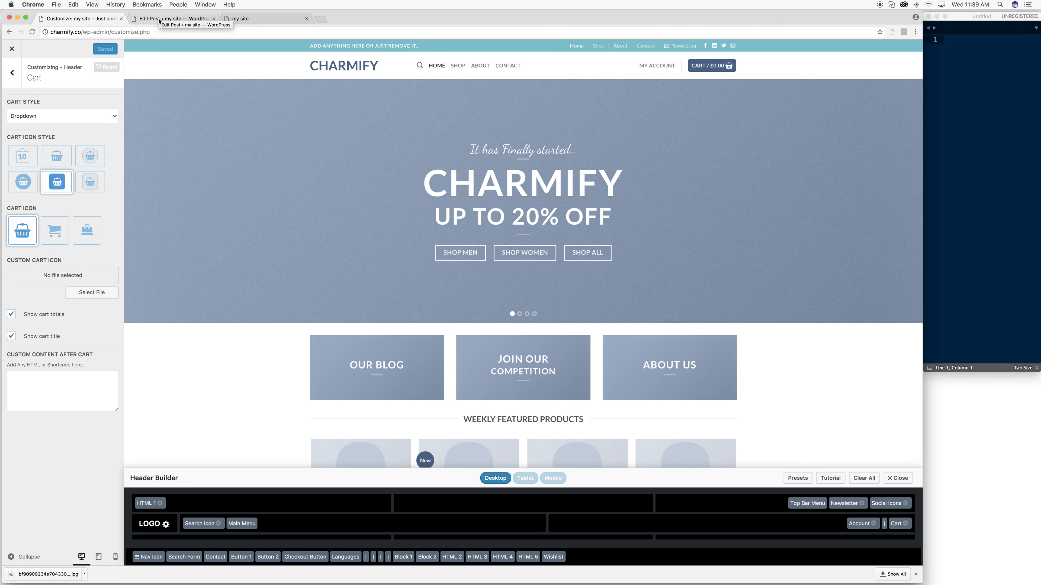
{"action": "left_click", "coordinate": [177, 19]}
- Set the base location to United States (US) — Florida and keep selling to all countries
{"action": "mouse_move", "coordinate": [28, 246]}
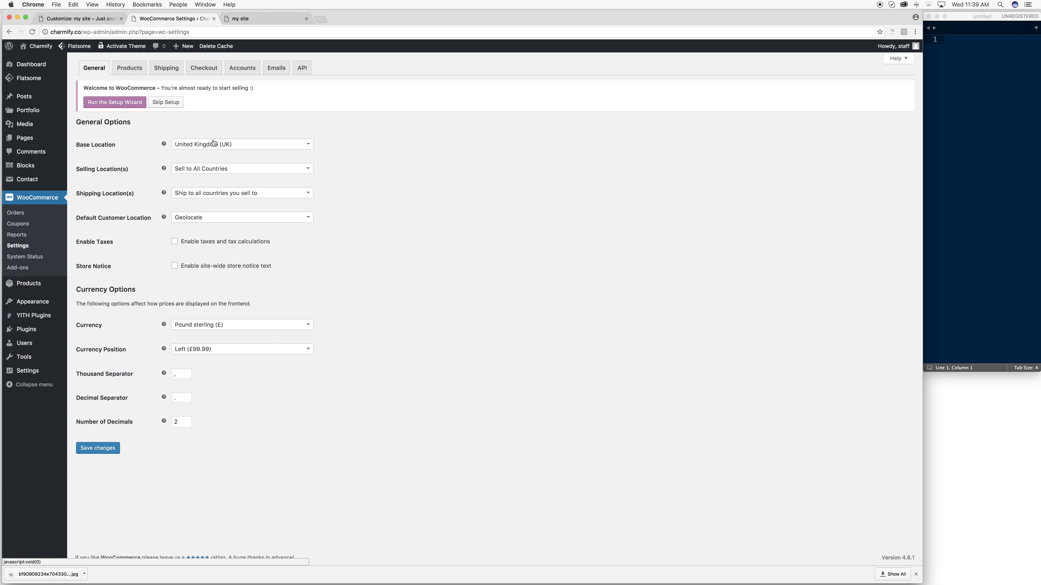
{"action": "left_click", "coordinate": [197, 149]}
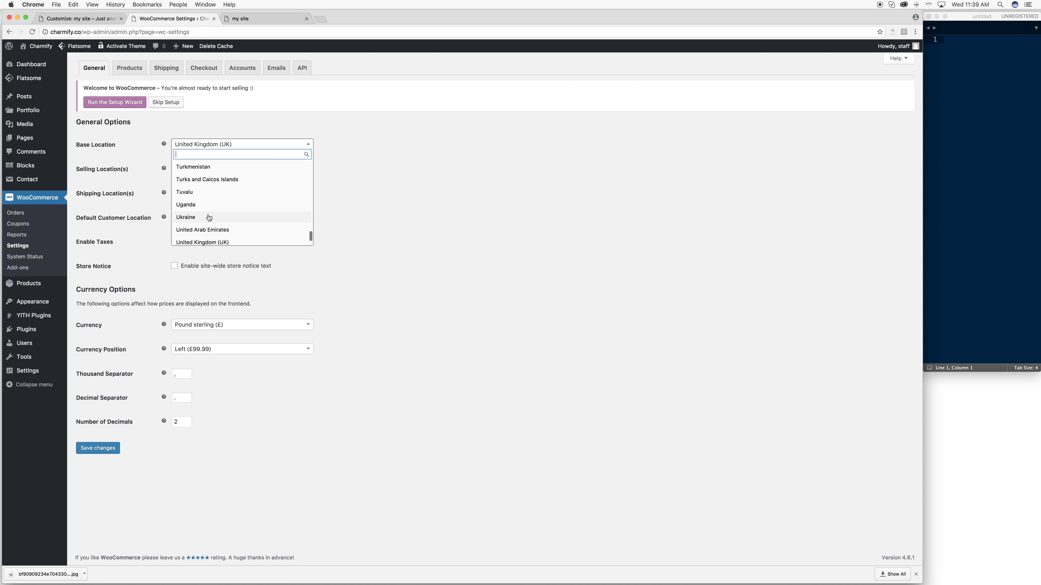
{"action": "scroll", "coordinate": [215, 241], "scroll_direction": "down", "scroll_amount": 6}
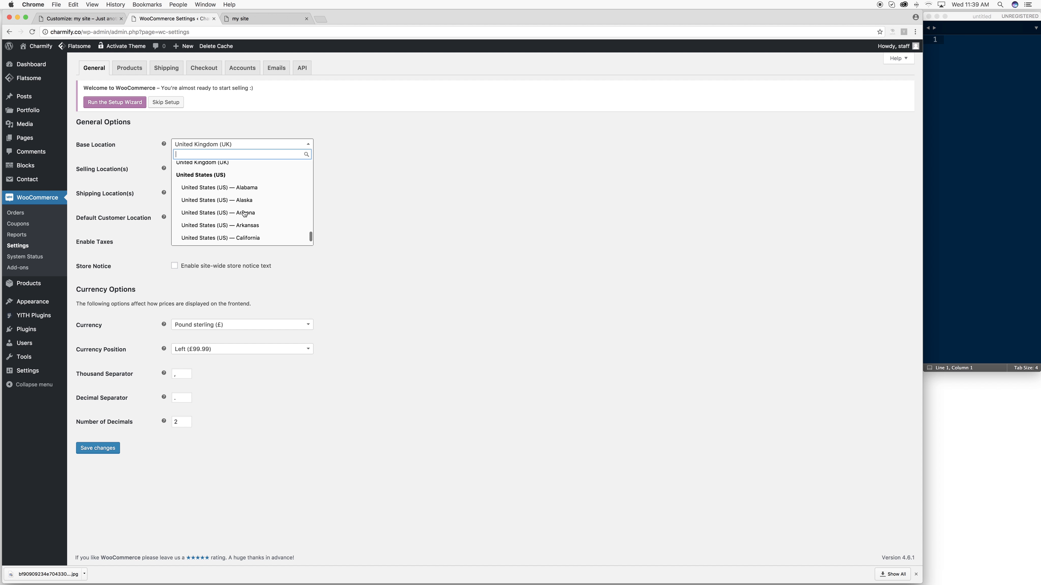
{"action": "scroll", "coordinate": [244, 214], "scroll_direction": "down", "scroll_amount": 4}
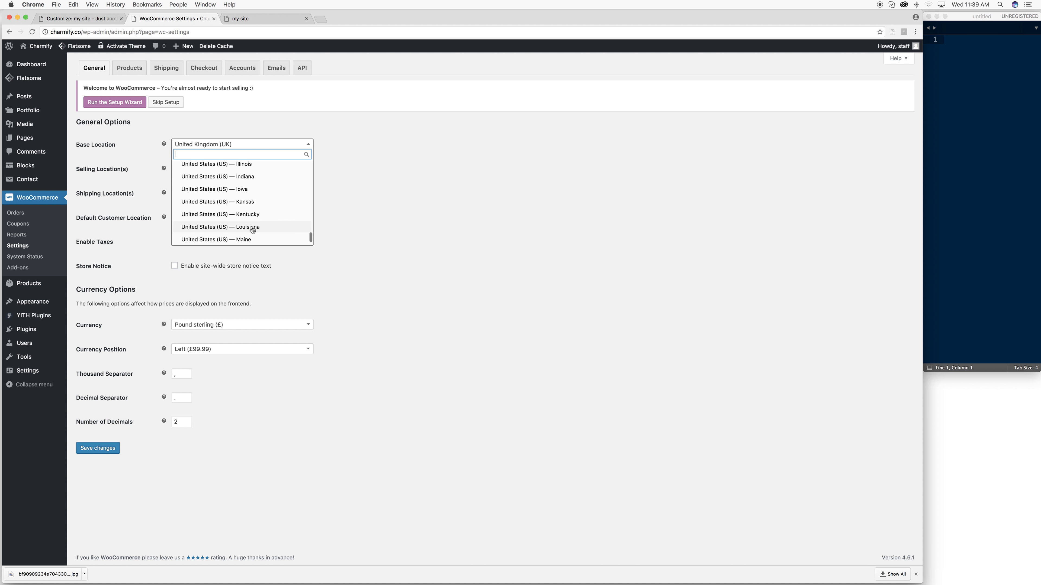
{"action": "scroll", "coordinate": [254, 230], "scroll_direction": "down", "scroll_amount": 8}
{"action": "scroll", "coordinate": [254, 229], "scroll_direction": "up", "scroll_amount": 8}
{"action": "scroll", "coordinate": [254, 230], "scroll_direction": "up", "scroll_amount": 4}
{"action": "left_click", "coordinate": [223, 204]}
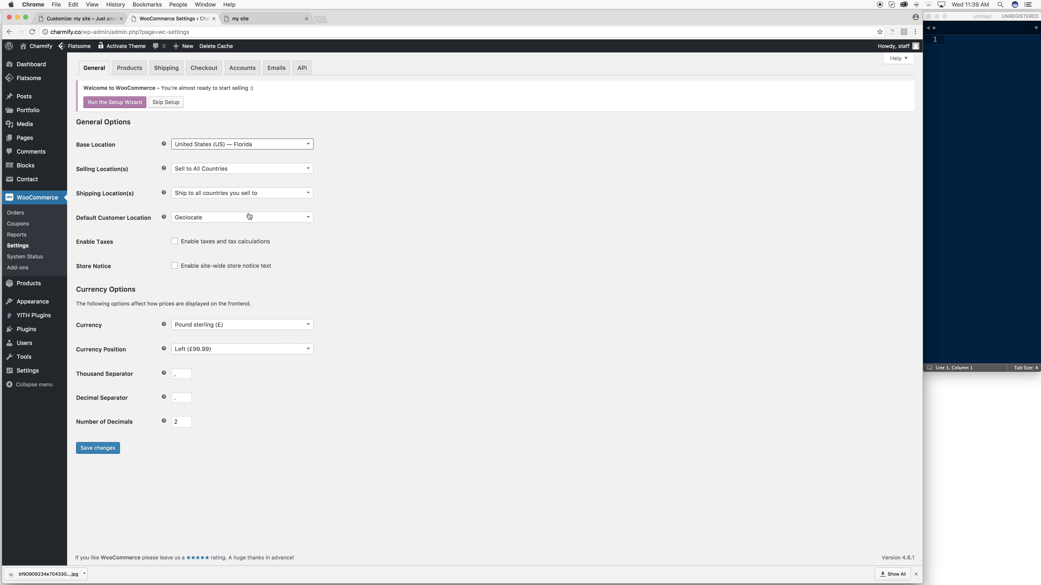
{"action": "left_click", "coordinate": [227, 168]}
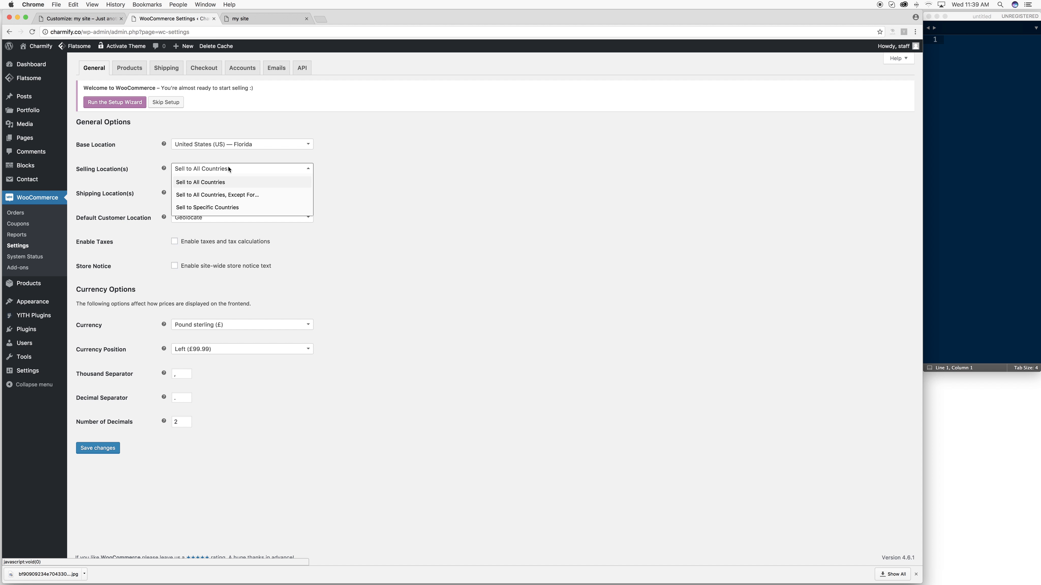
{"action": "left_click", "coordinate": [221, 182]}
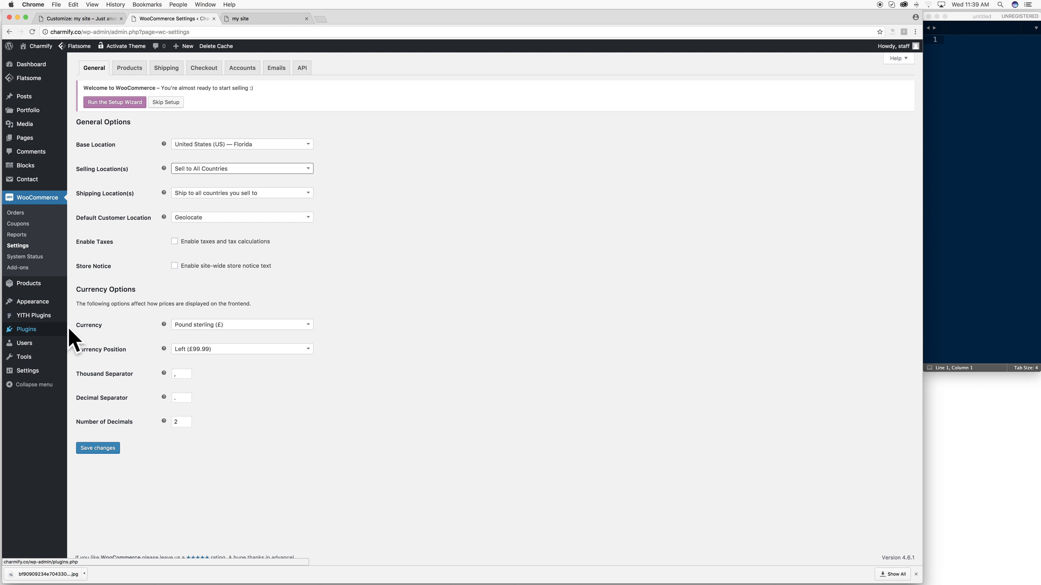
- Change the currency to United States dollar ($) and save the general settings
{"action": "left_click", "coordinate": [230, 328]}
{"action": "scroll", "coordinate": [242, 366], "scroll_direction": "down", "scroll_amount": 15}
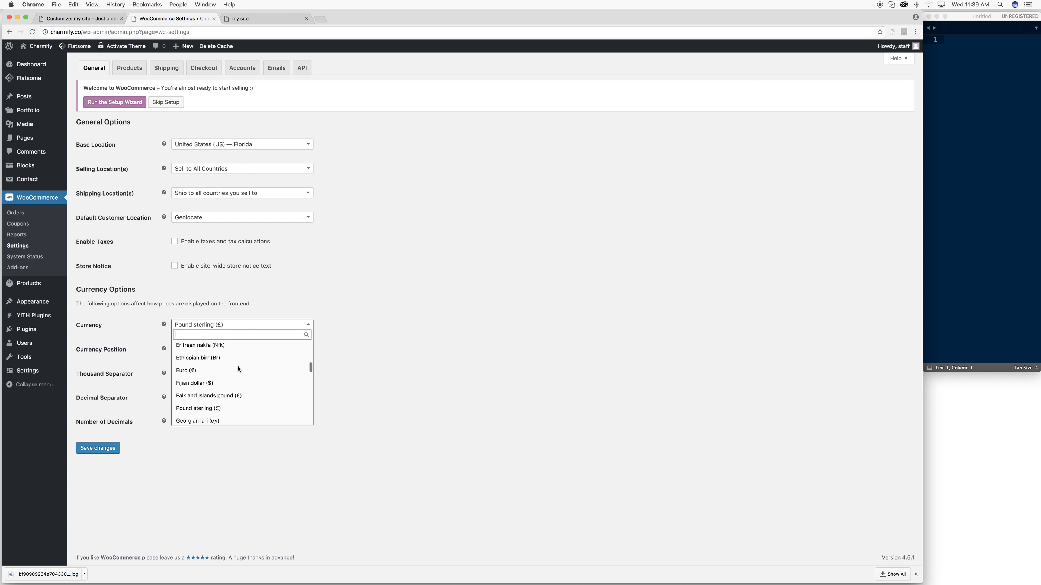
{"action": "scroll", "coordinate": [246, 369], "scroll_direction": "up", "scroll_amount": 3}
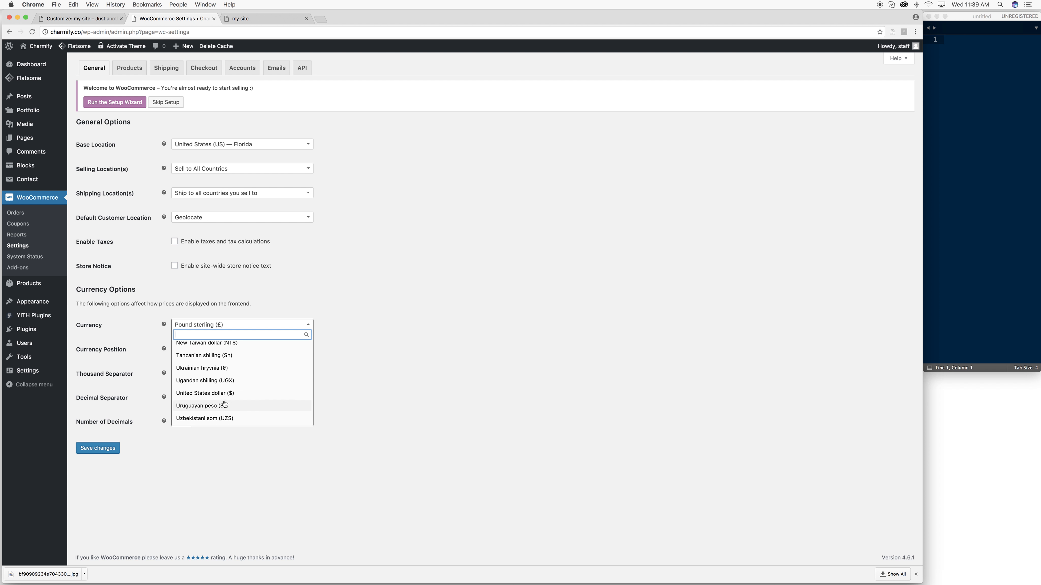
{"action": "left_click", "coordinate": [222, 394]}
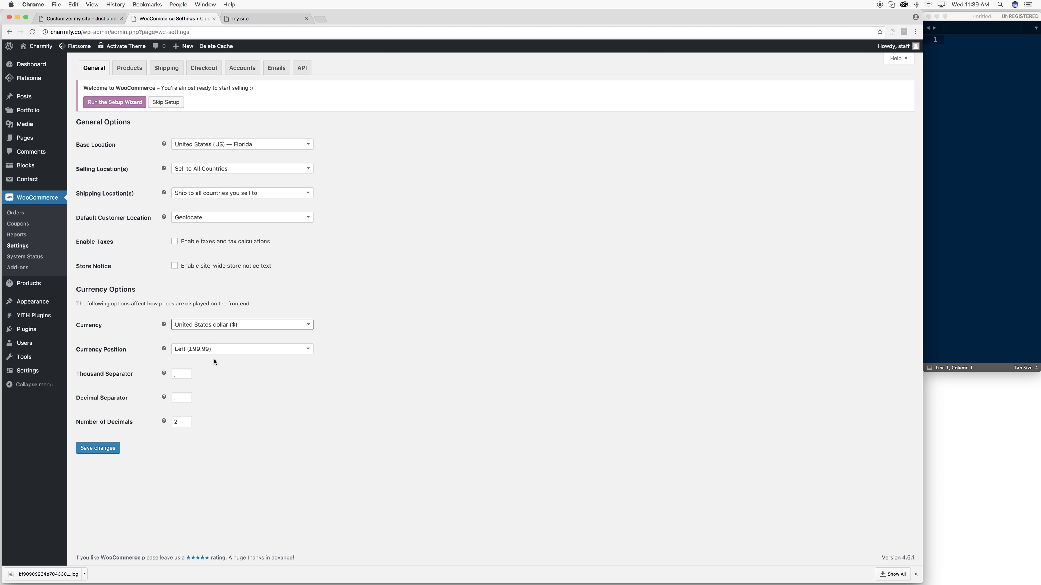
{"action": "left_click", "coordinate": [103, 451]}
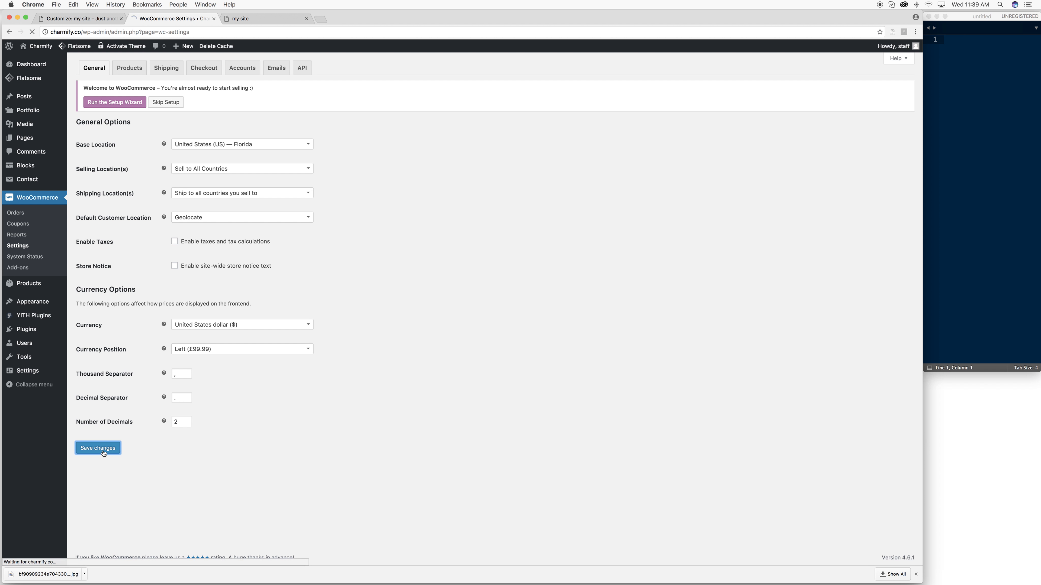
{"action": "left_click", "coordinate": [244, 19]}
{"action": "left_click", "coordinate": [251, 32]}
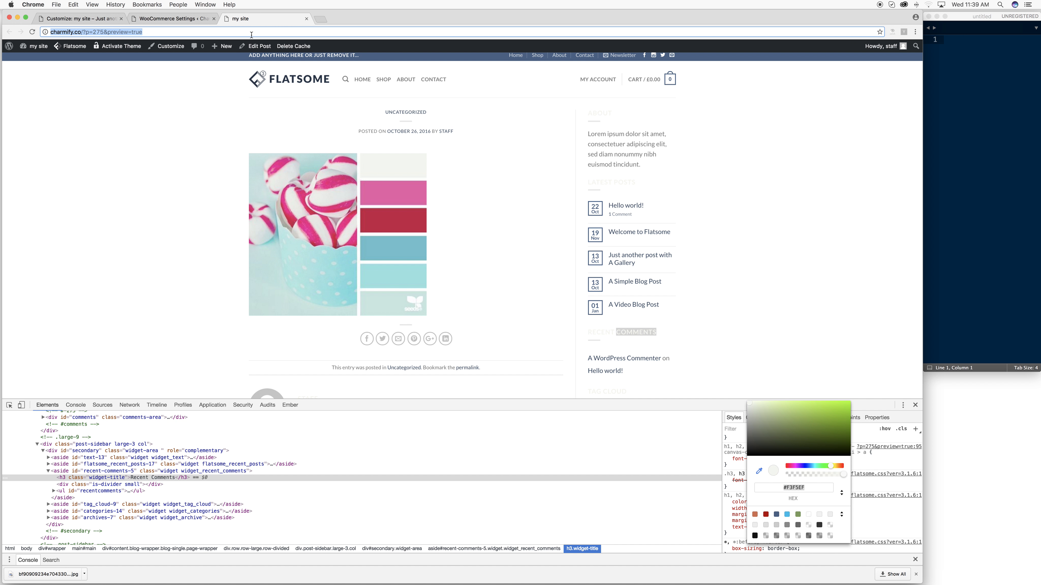
- Reload the site preview to see the Charmify header, then go back to the settings tabs
{"action": "key", "text": "Return"}
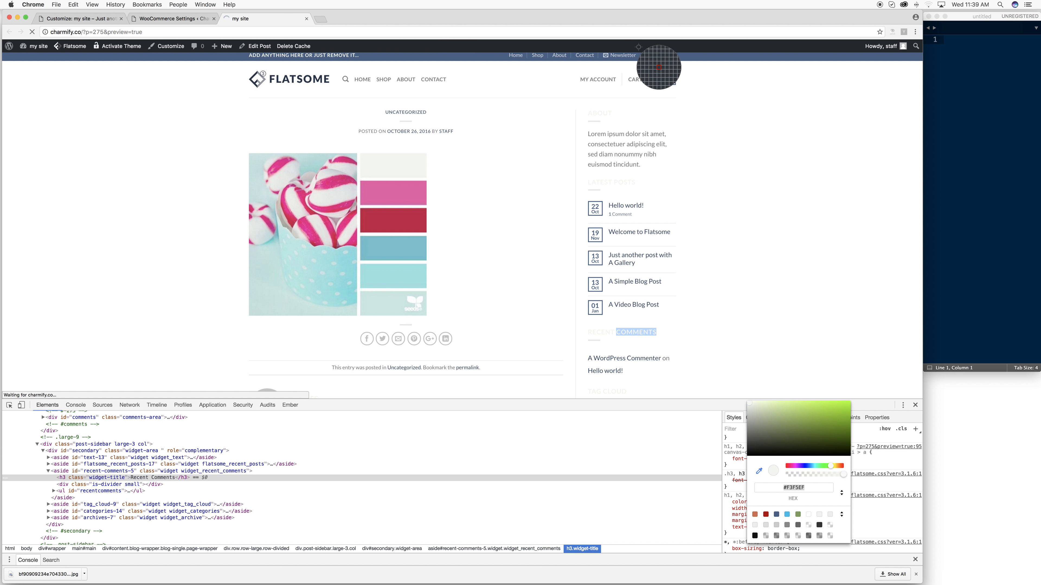
{"action": "mouse_move", "coordinate": [643, 84]}
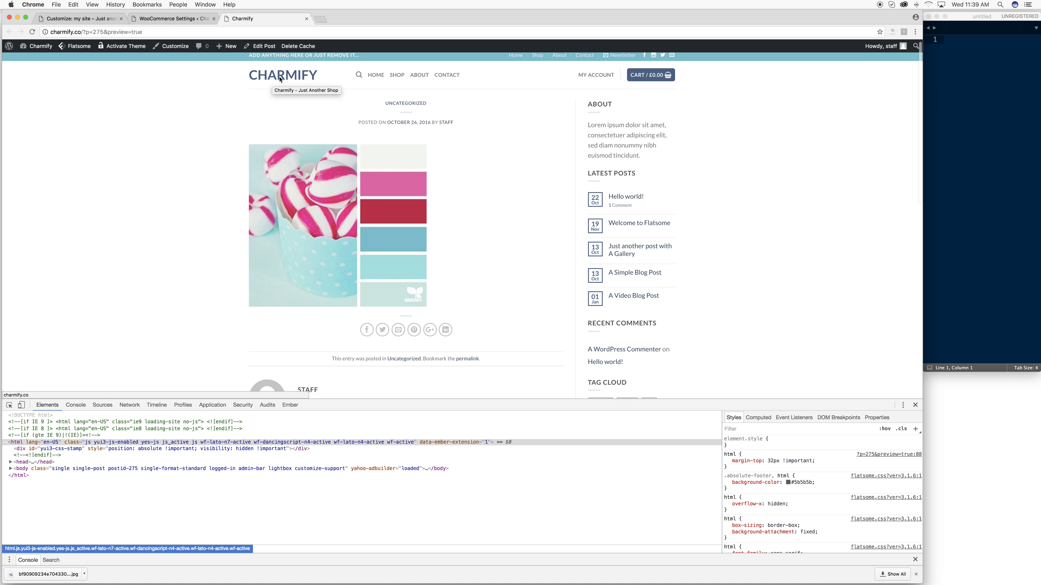
{"action": "left_click", "coordinate": [172, 19]}
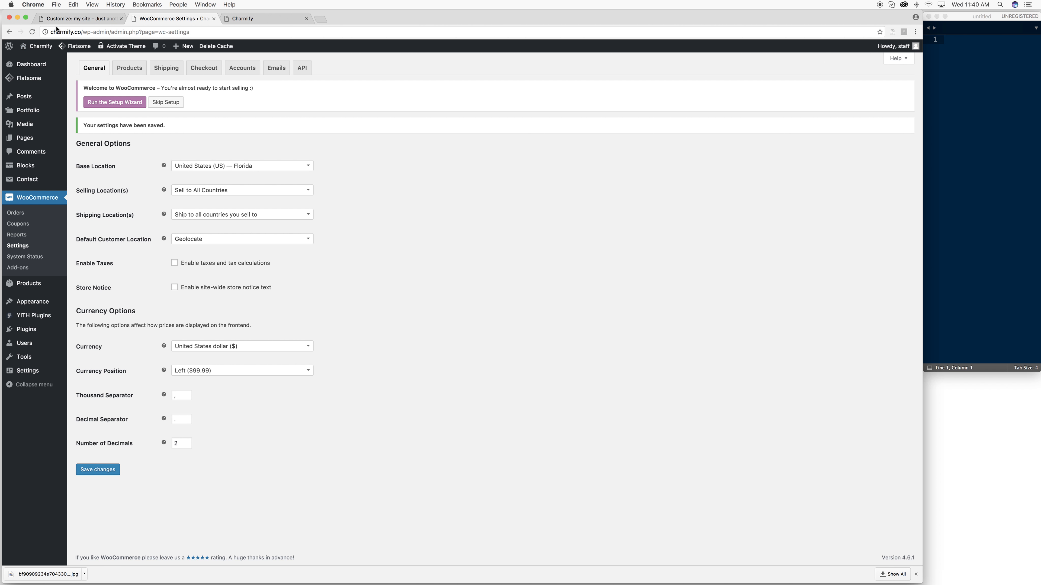
{"action": "left_click", "coordinate": [62, 18]}
- Look through the header Search, HTML and Contact settings, then open Follow Icons
{"action": "left_click", "coordinate": [11, 66]}
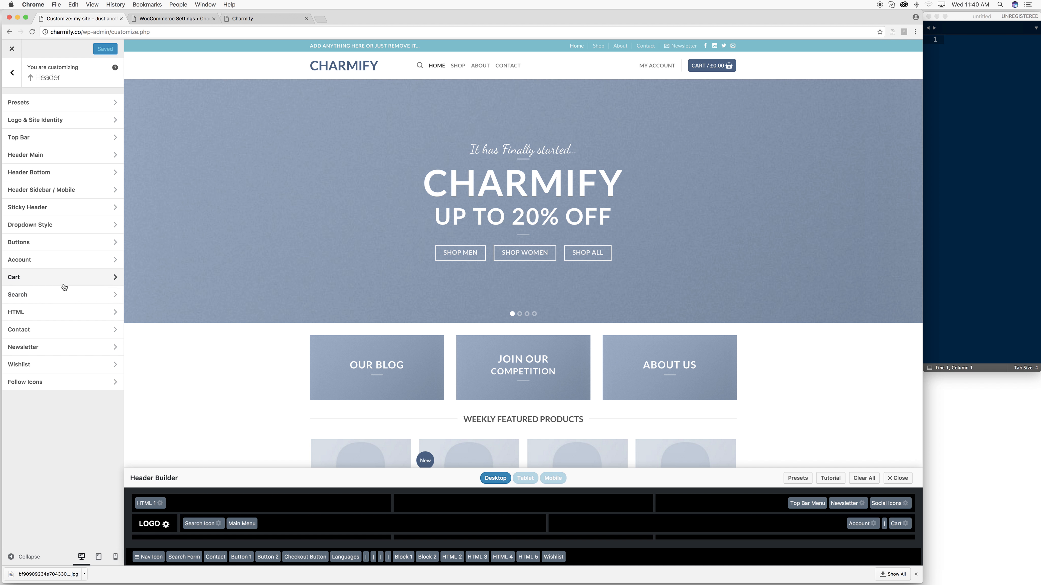
{"action": "left_click", "coordinate": [63, 295]}
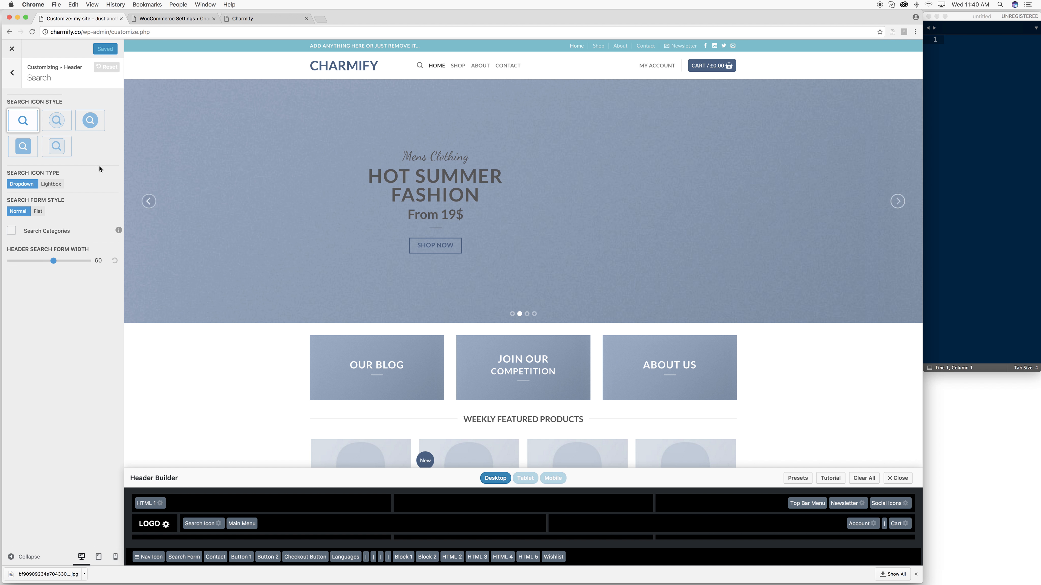
{"action": "left_click", "coordinate": [12, 72]}
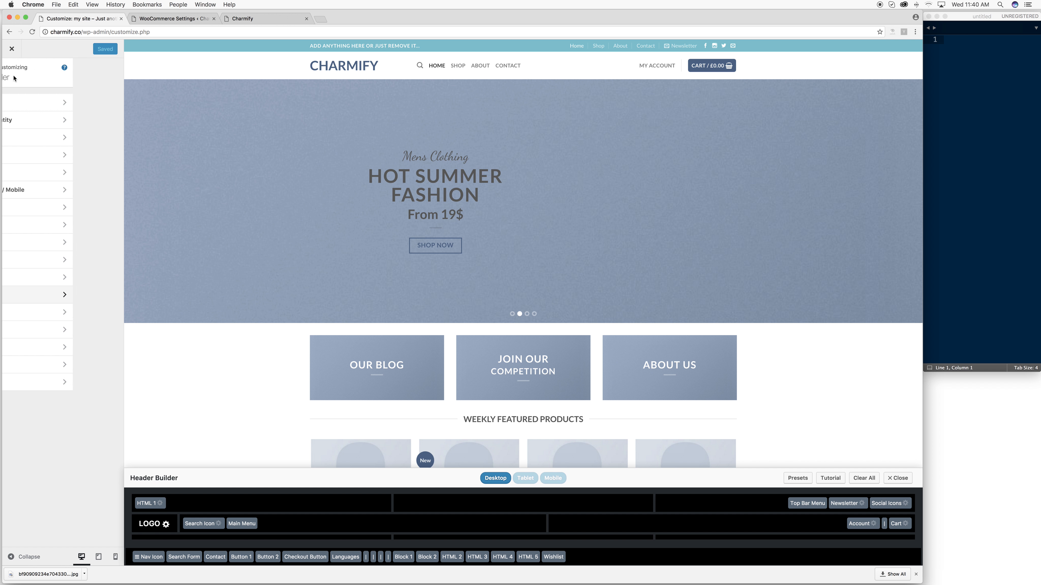
{"action": "left_click", "coordinate": [50, 314]}
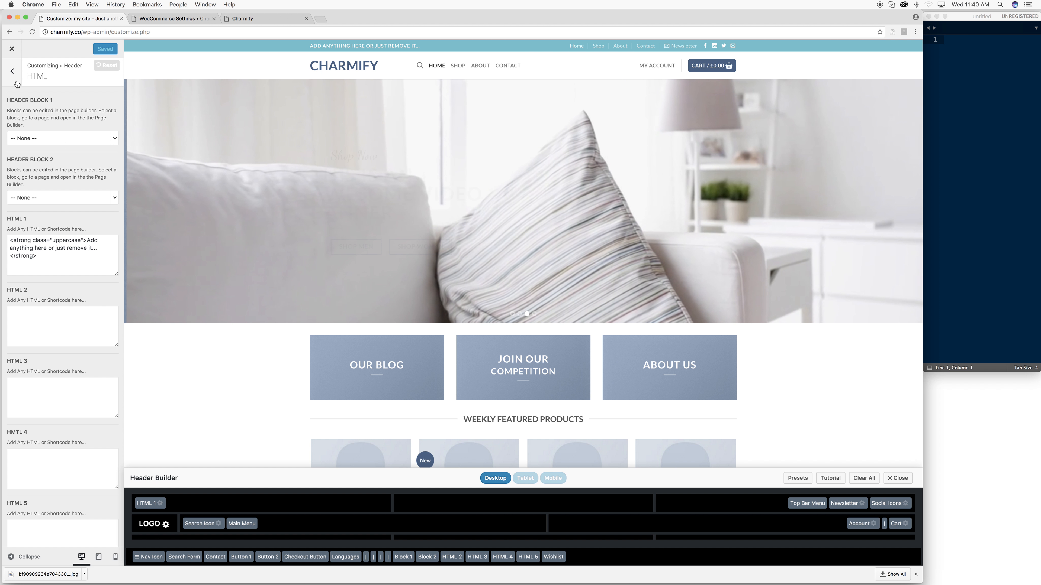
{"action": "left_click", "coordinate": [13, 74]}
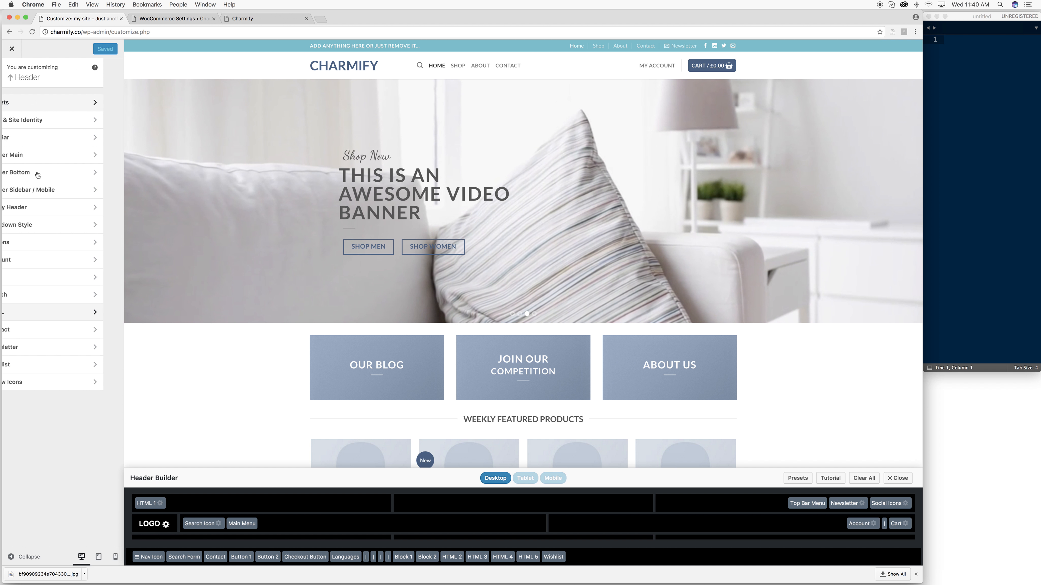
{"action": "left_click", "coordinate": [47, 331]}
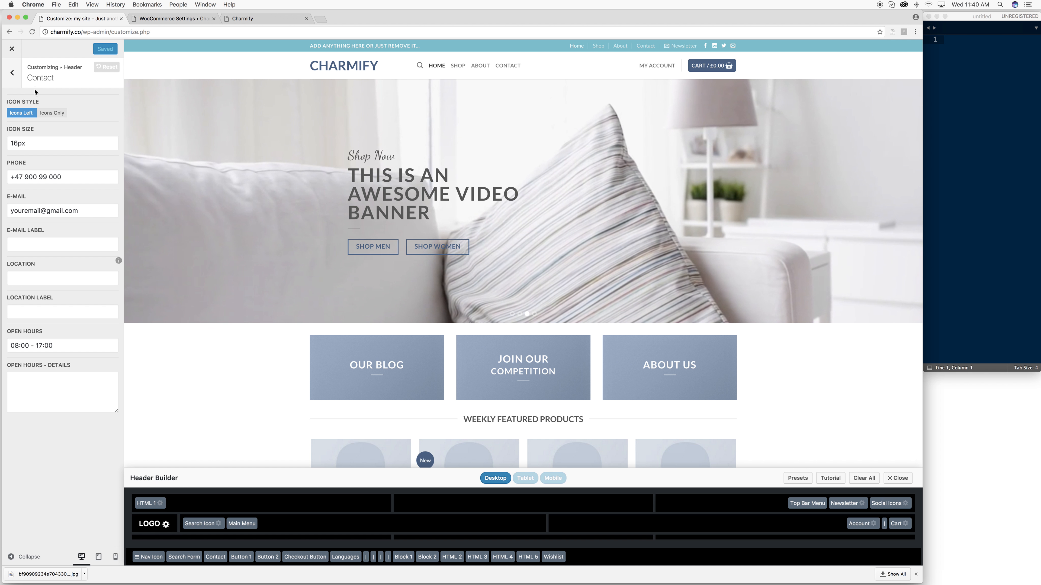
{"action": "left_click", "coordinate": [12, 72]}
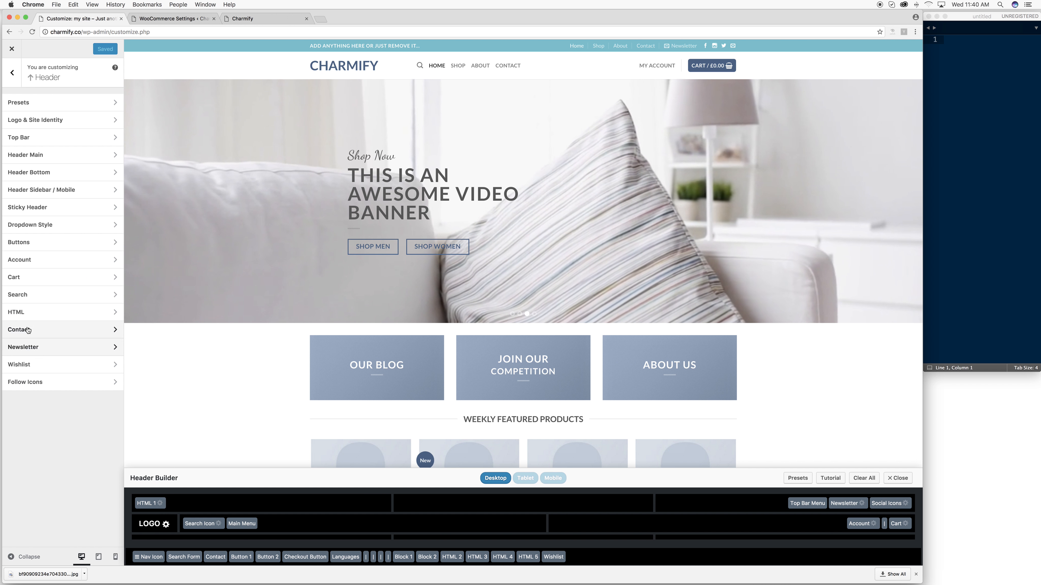
{"action": "left_click", "coordinate": [35, 382]}
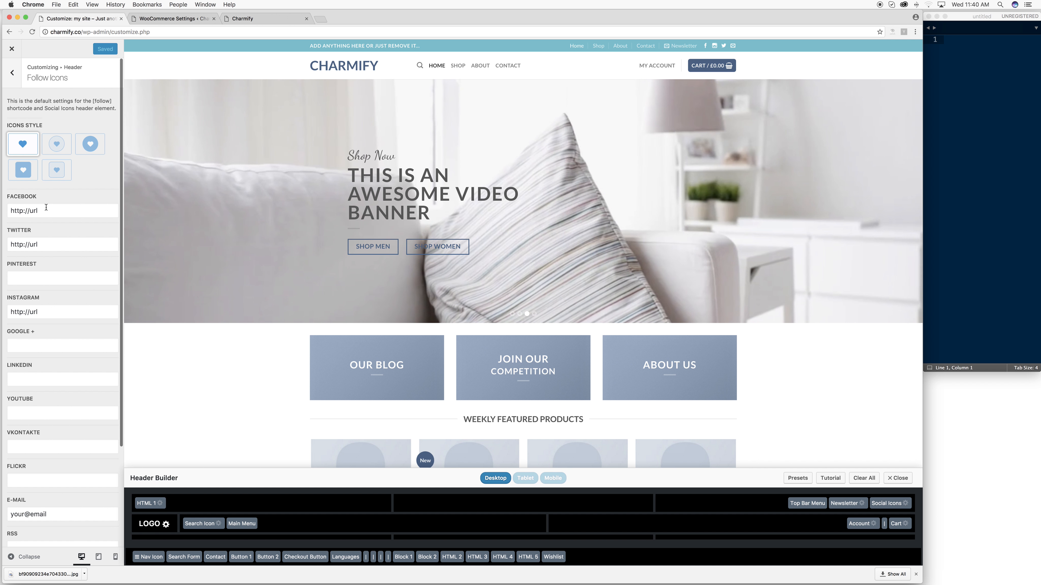
- Clear the Instagram follow link and enter the shop's contact e-mail in the E-MAIL field
{"action": "left_click_drag", "start_coordinate": [39, 208], "coordinate": [6, 211]}
{"action": "left_click", "coordinate": [75, 213]}
{"action": "double_click", "coordinate": [75, 213]}
{"action": "left_click", "coordinate": [56, 316]}
{"action": "key", "text": "BackSpace"}
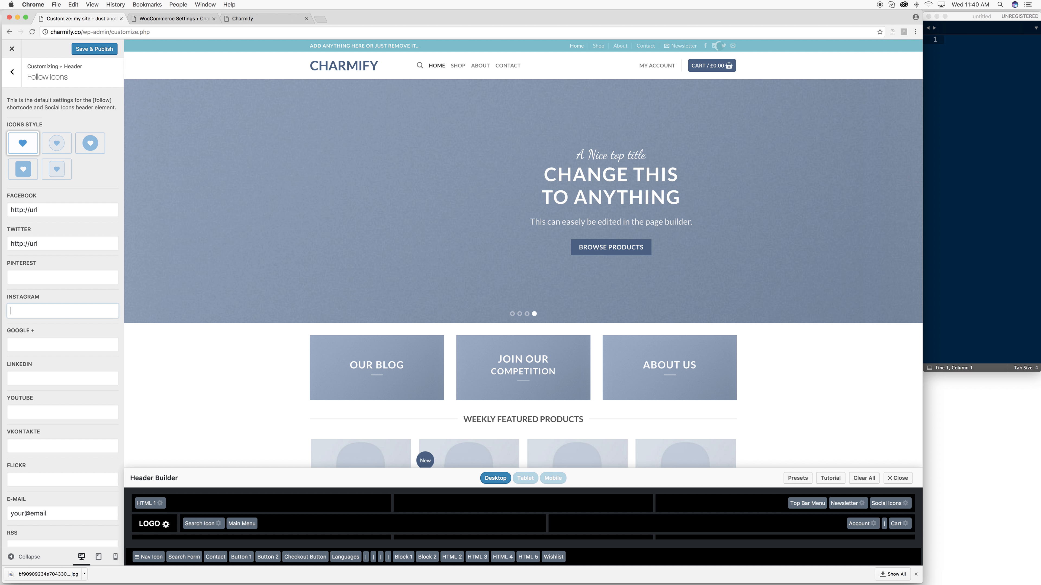
{"action": "key", "text": "Tab"}
{"action": "key", "text": "Tab"}
{"action": "key", "text": "Tab"}
{"action": "key", "text": "Tab"}
{"action": "key", "text": "Tab"}
{"action": "key", "text": "Tab"}
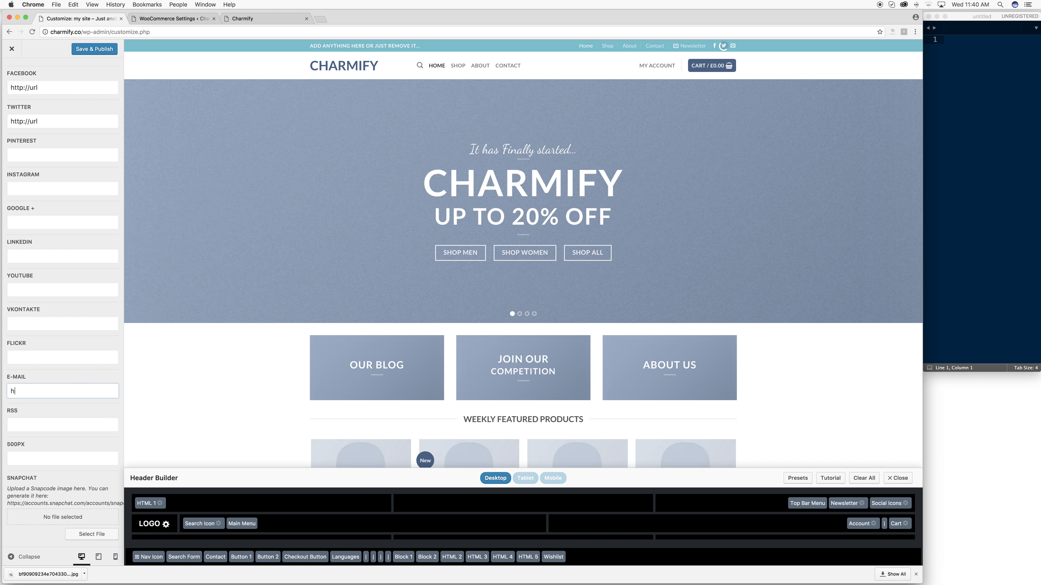
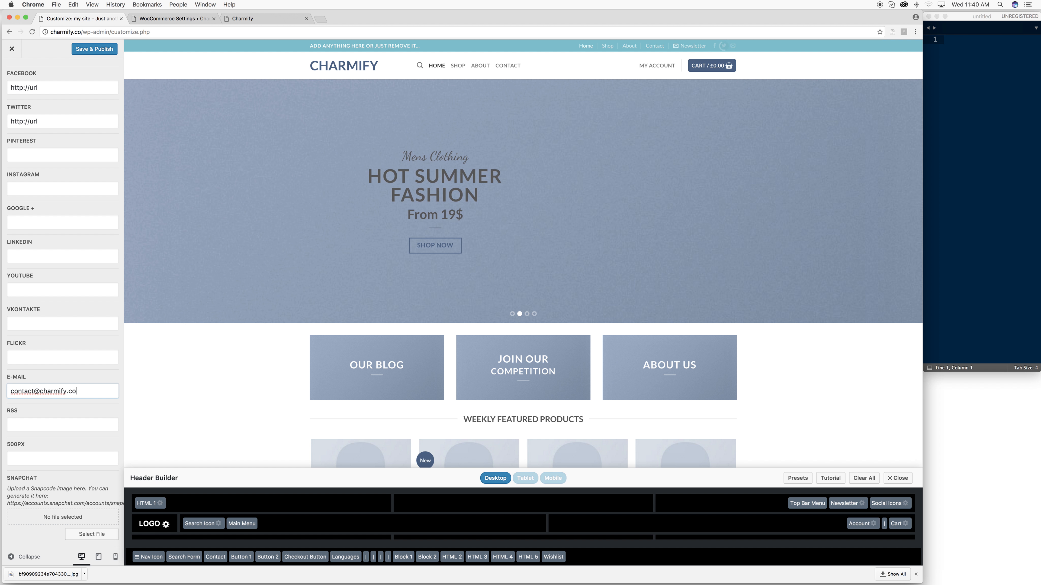
- Publish the follow icon changes and return to the WooCommerce settings tab
{"action": "scroll", "coordinate": [80, 442], "scroll_direction": "up", "scroll_amount": 5}
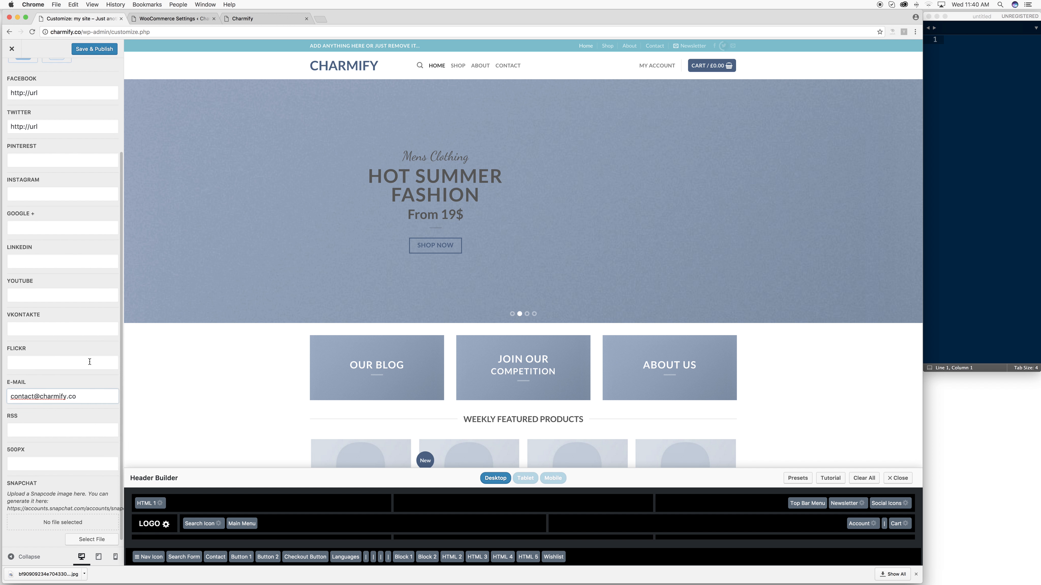
{"action": "left_click", "coordinate": [99, 49]}
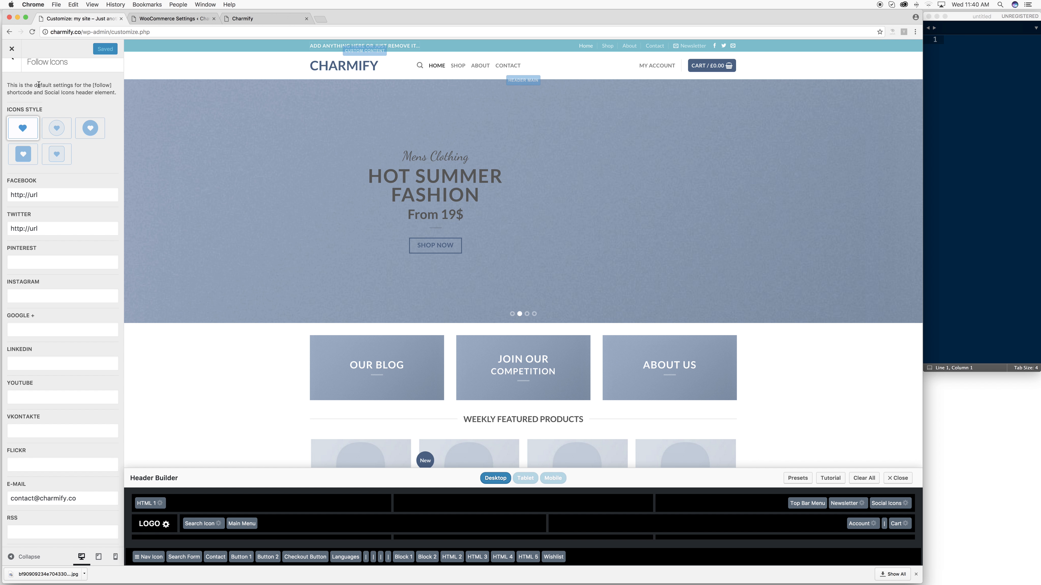
{"action": "scroll", "coordinate": [55, 84], "scroll_direction": "up", "scroll_amount": 1}
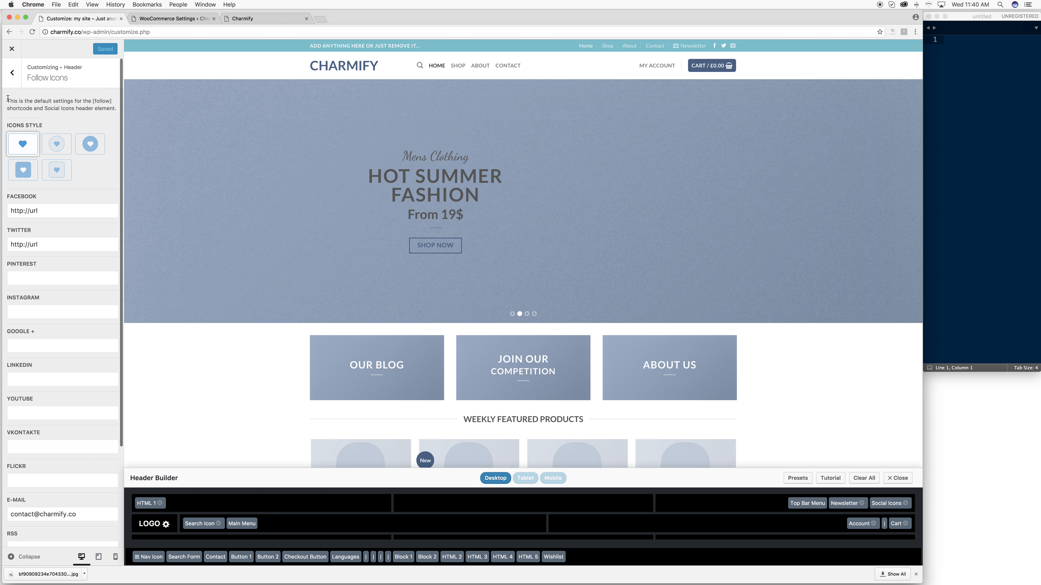
{"action": "left_click", "coordinate": [12, 74]}
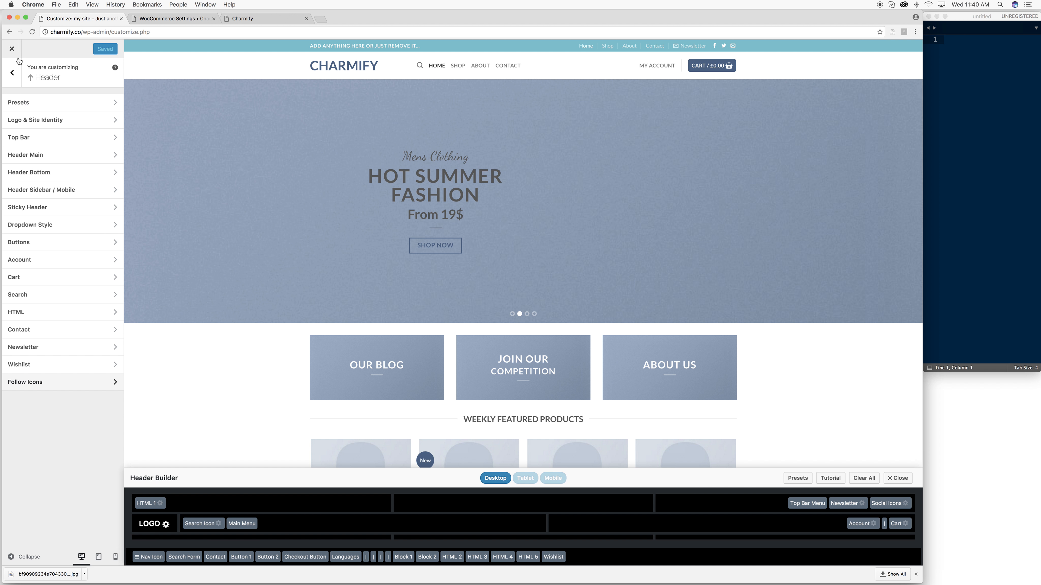
{"action": "left_click", "coordinate": [172, 19]}
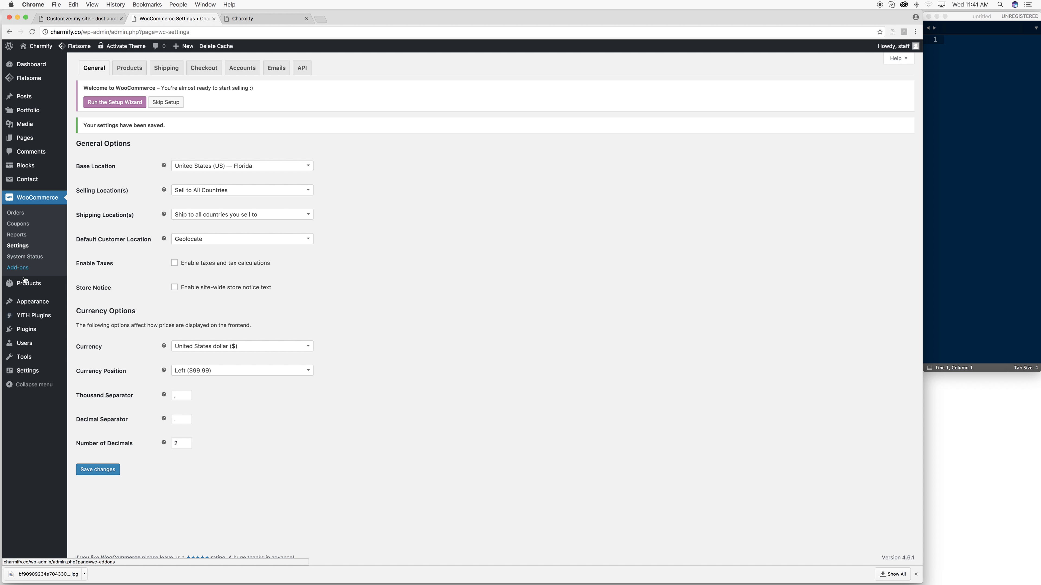
- Expand the Shop Sidebar, Product Sidebar, Footer 1 and Footer 2 widget areas, then check Flatsome and Charmify
{"action": "mouse_move", "coordinate": [29, 301]}
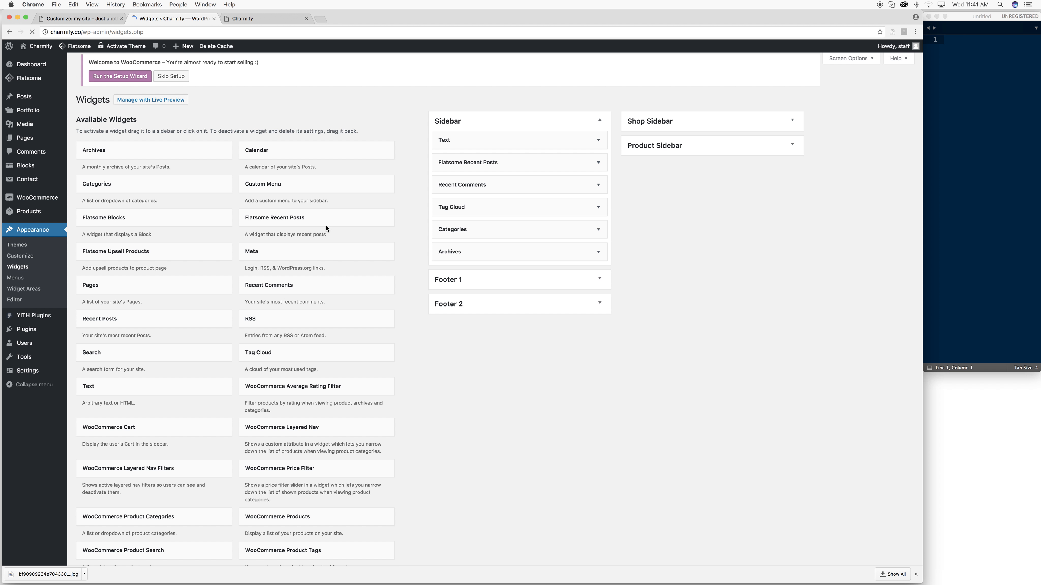
{"action": "left_click", "coordinate": [670, 130]}
{"action": "left_click", "coordinate": [690, 265]}
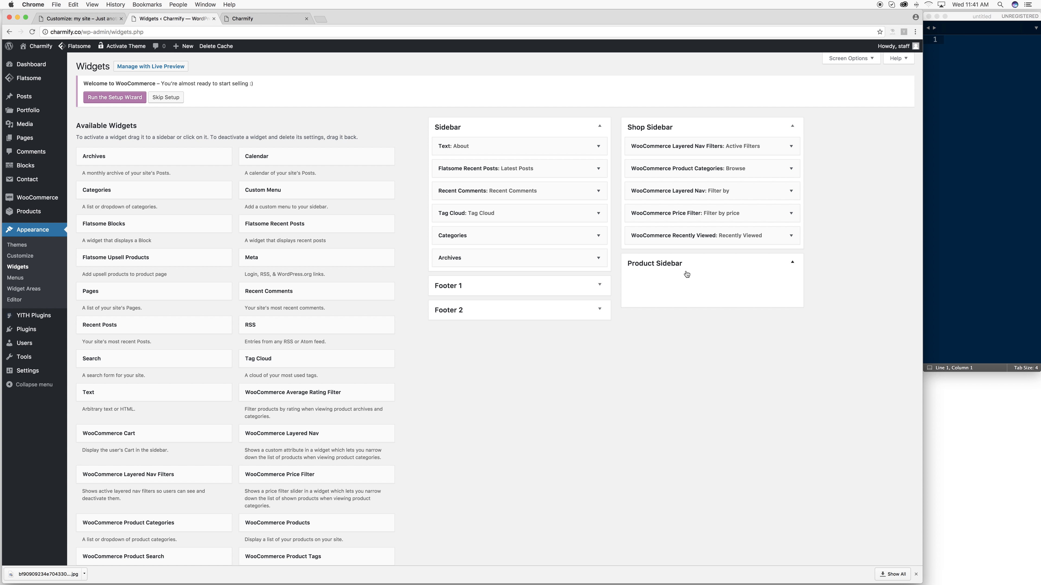
{"action": "left_click", "coordinate": [551, 292]}
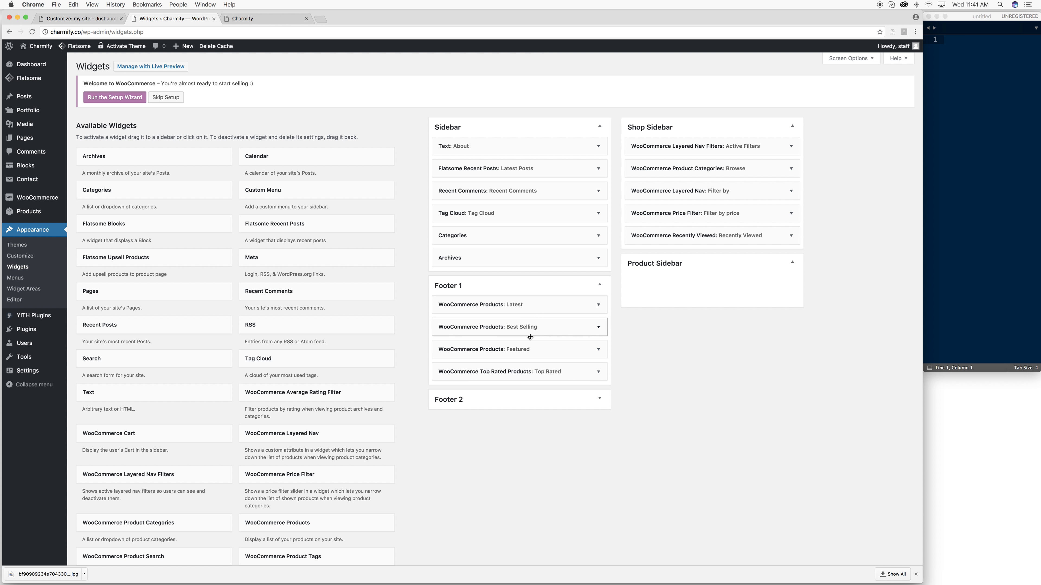
{"action": "left_click", "coordinate": [506, 399]}
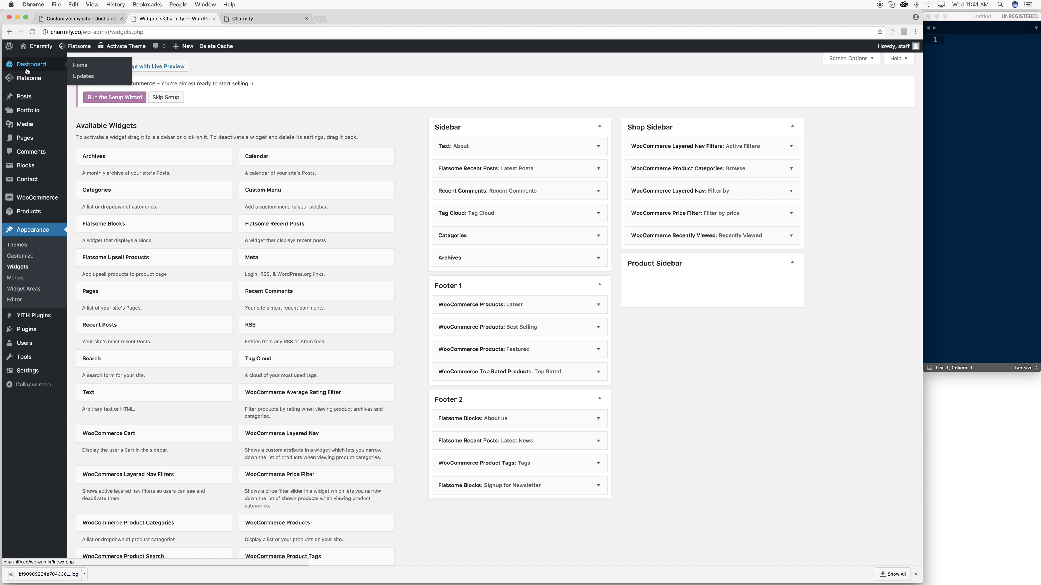
{"action": "left_click", "coordinate": [26, 81]}
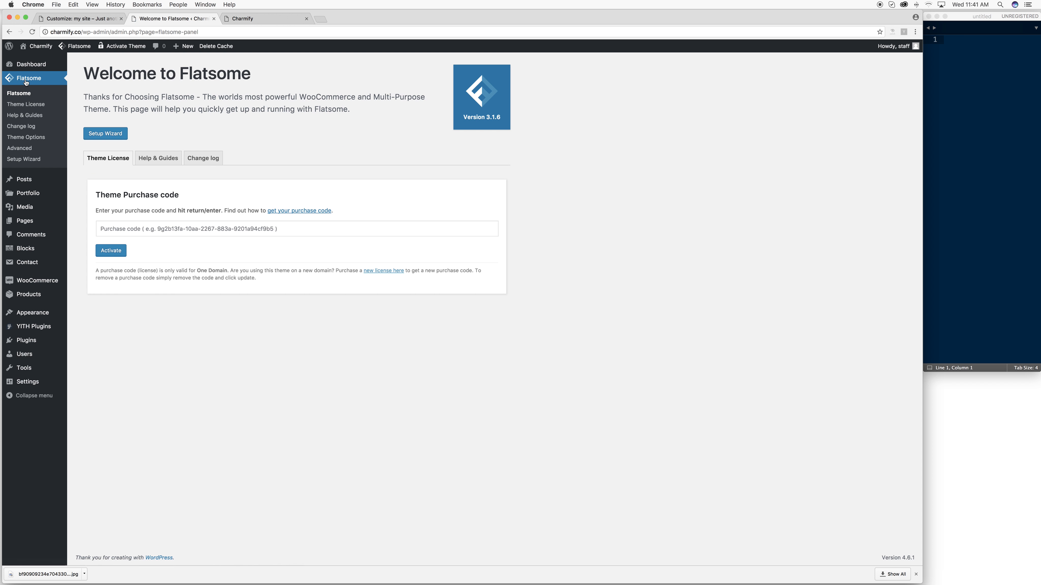
{"action": "left_click", "coordinate": [260, 20]}
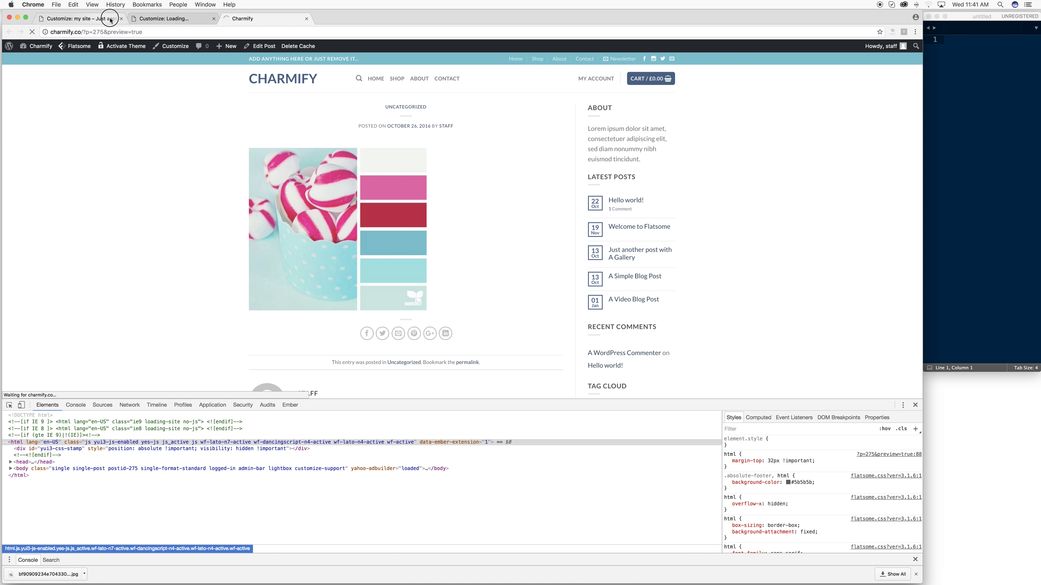
- Open the Charmify home page in a new tab from the Customizer logo and exit the Customizer
{"action": "left_click", "coordinate": [141, 20]}
{"action": "left_click", "coordinate": [96, 20]}
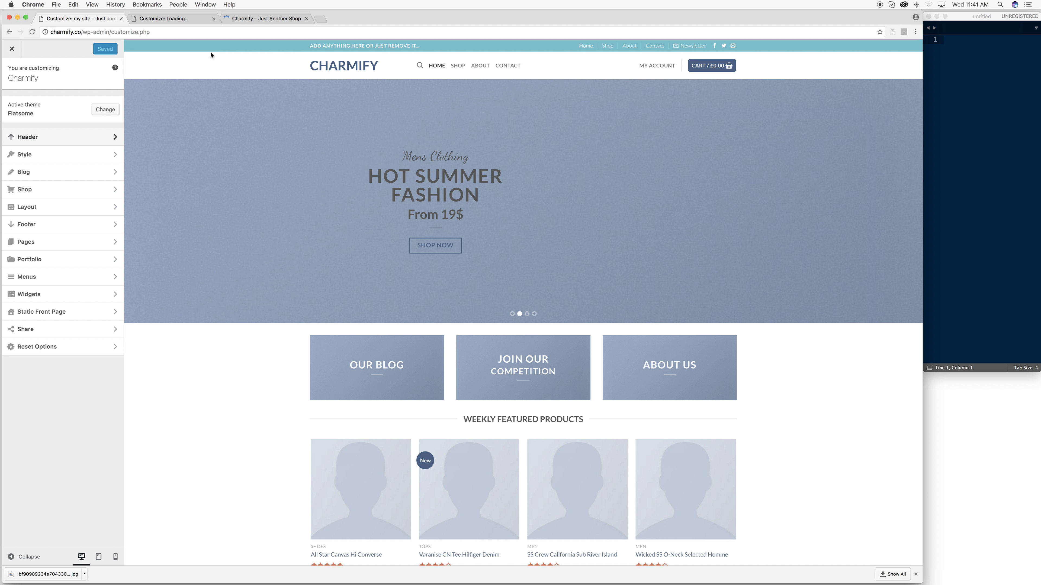
{"action": "right_click", "coordinate": [344, 64]}
{"action": "left_click", "coordinate": [357, 71]}
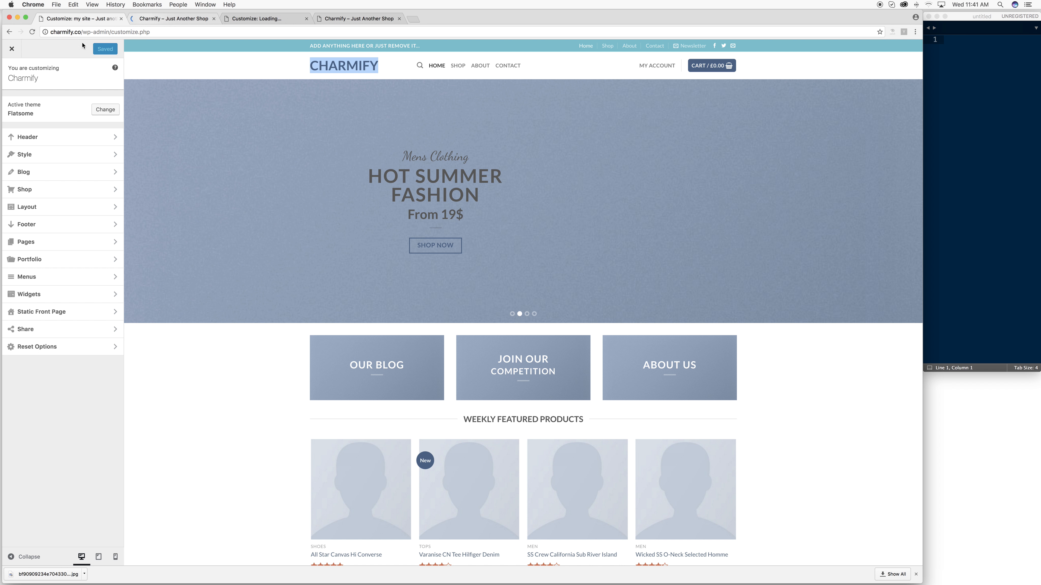
{"action": "left_click", "coordinate": [12, 49]}
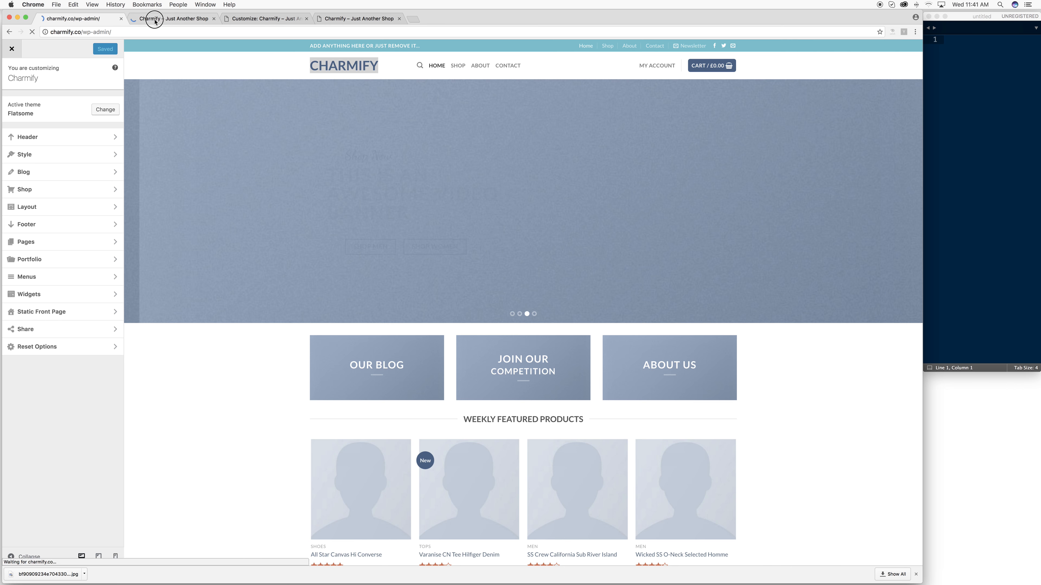
{"action": "left_click", "coordinate": [155, 18]}
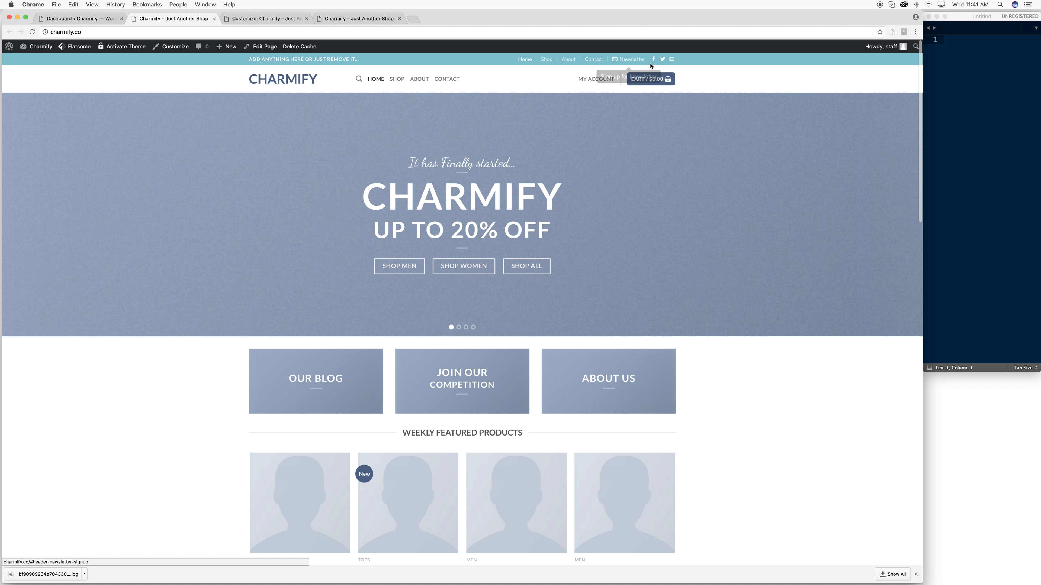
- Open Flatsome's Style colour settings from the dashboard, then bring up the live site with DevTools
{"action": "mouse_move", "coordinate": [658, 82]}
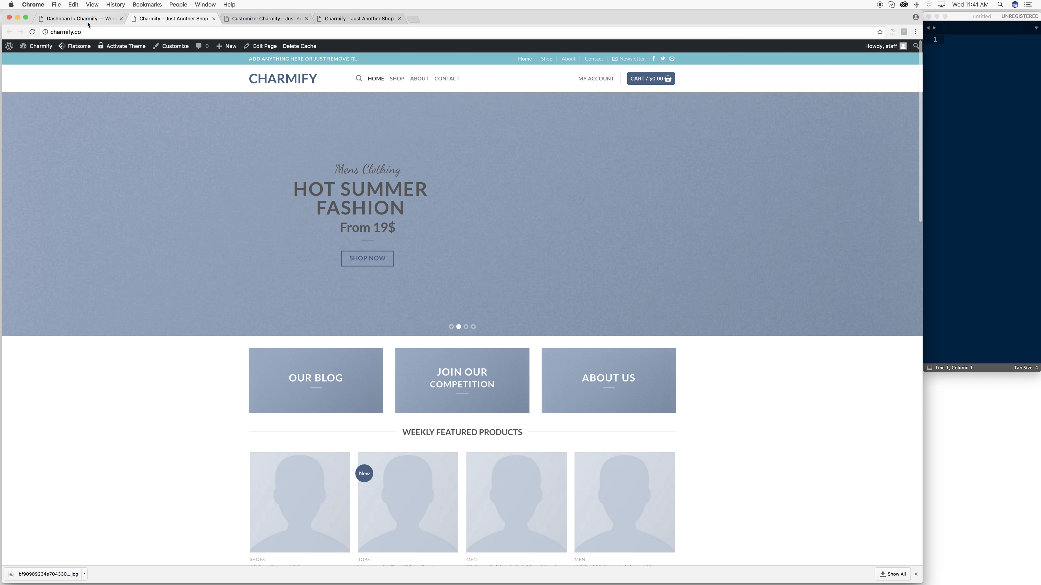
{"action": "left_click", "coordinate": [88, 20]}
{"action": "mouse_move", "coordinate": [64, 114]}
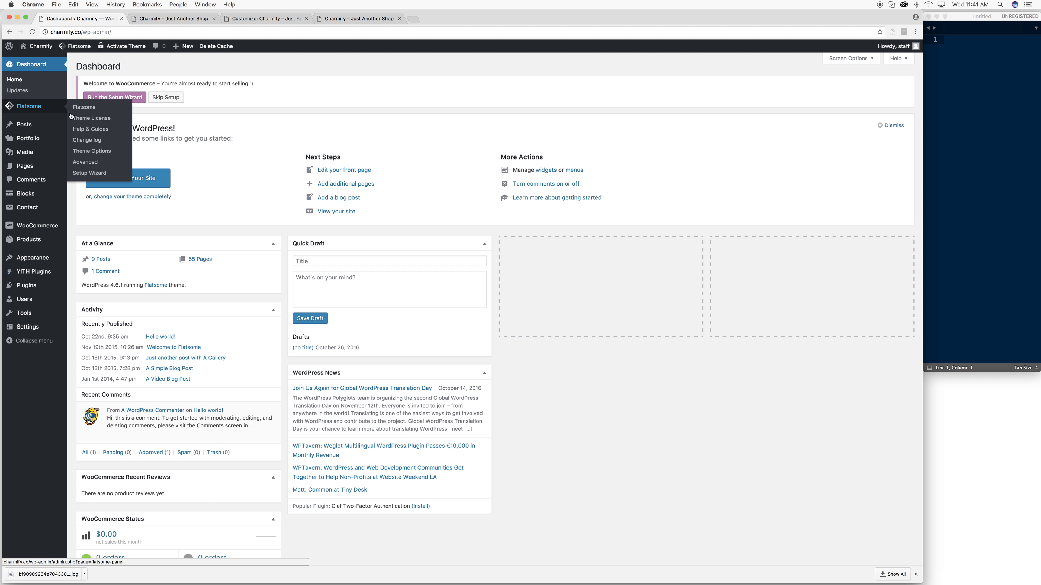
{"action": "left_click", "coordinate": [86, 152]}
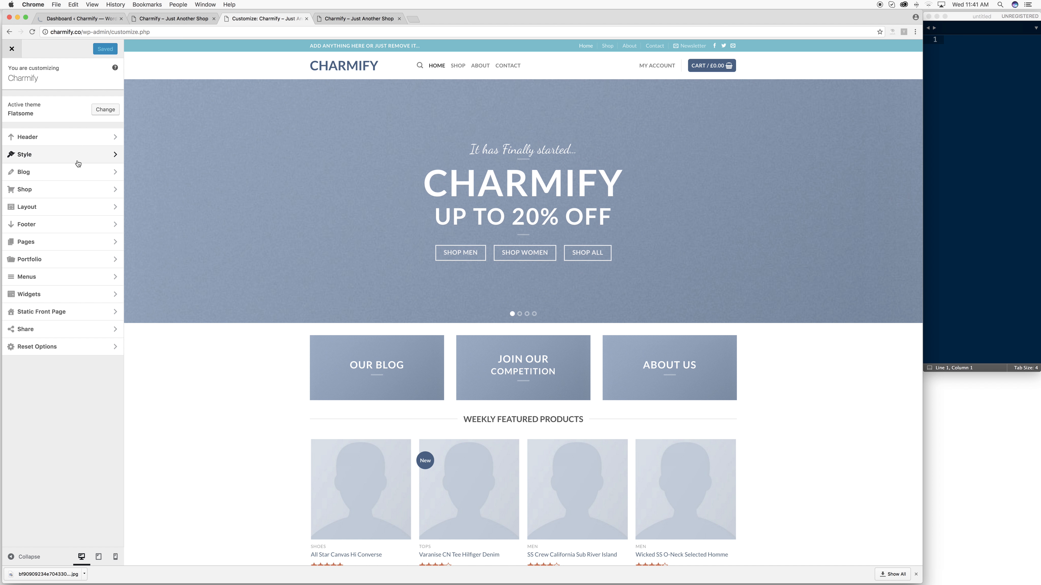
{"action": "left_click", "coordinate": [67, 155]}
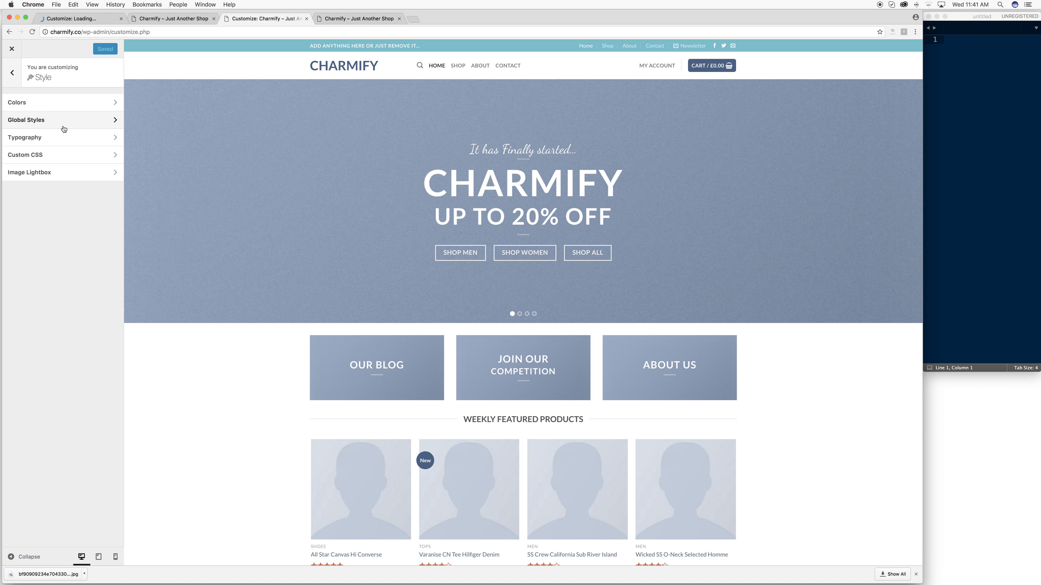
{"action": "left_click", "coordinate": [70, 101]}
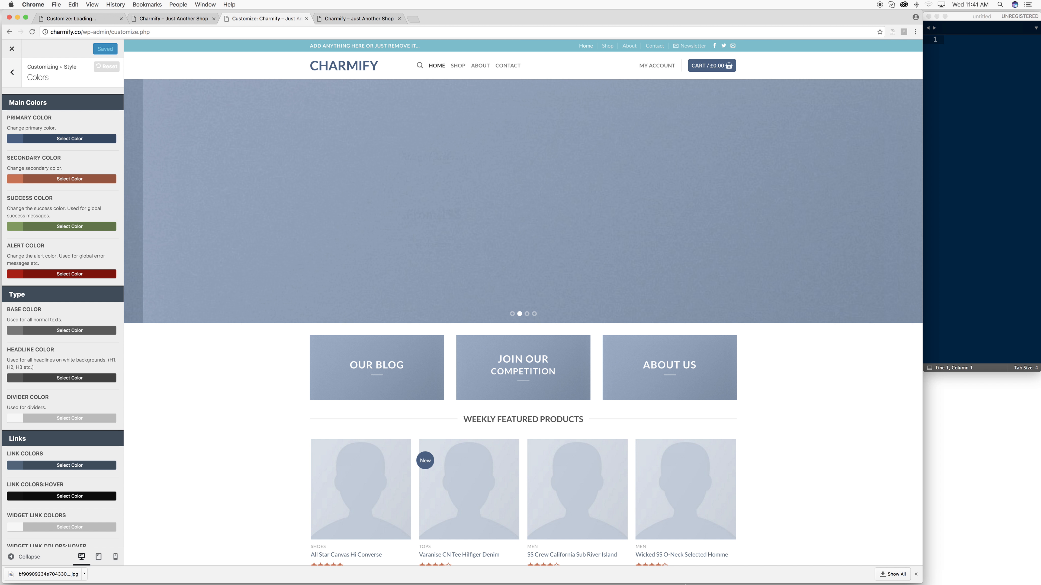
{"action": "left_click", "coordinate": [342, 17]}
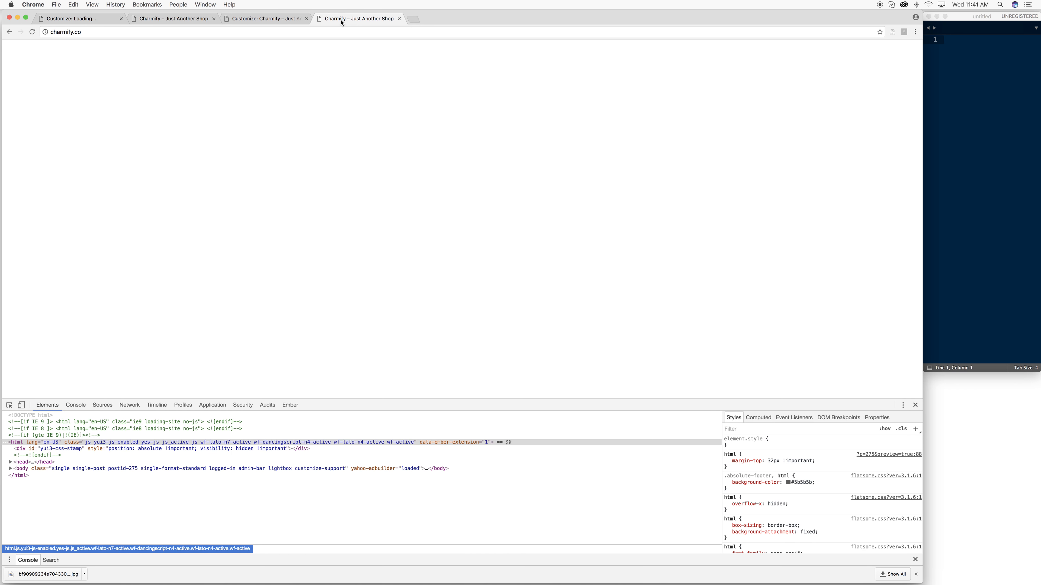
- Reload the palette post and open the DevTools colour picker on the background-color value
{"action": "left_click", "coordinate": [174, 19]}
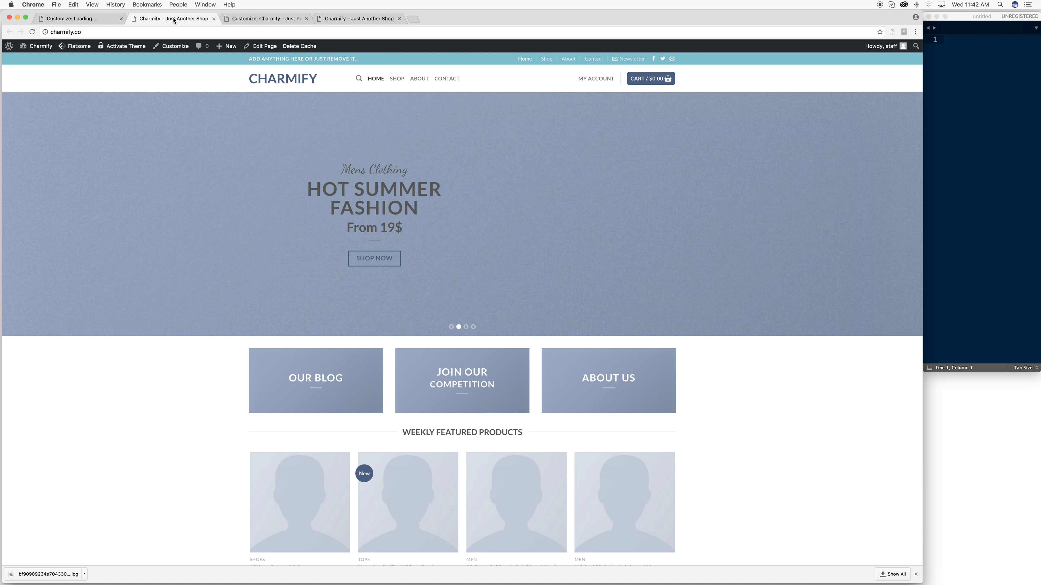
{"action": "left_click", "coordinate": [239, 21]}
{"action": "left_click", "coordinate": [344, 20]}
{"action": "left_click", "coordinate": [11, 32]}
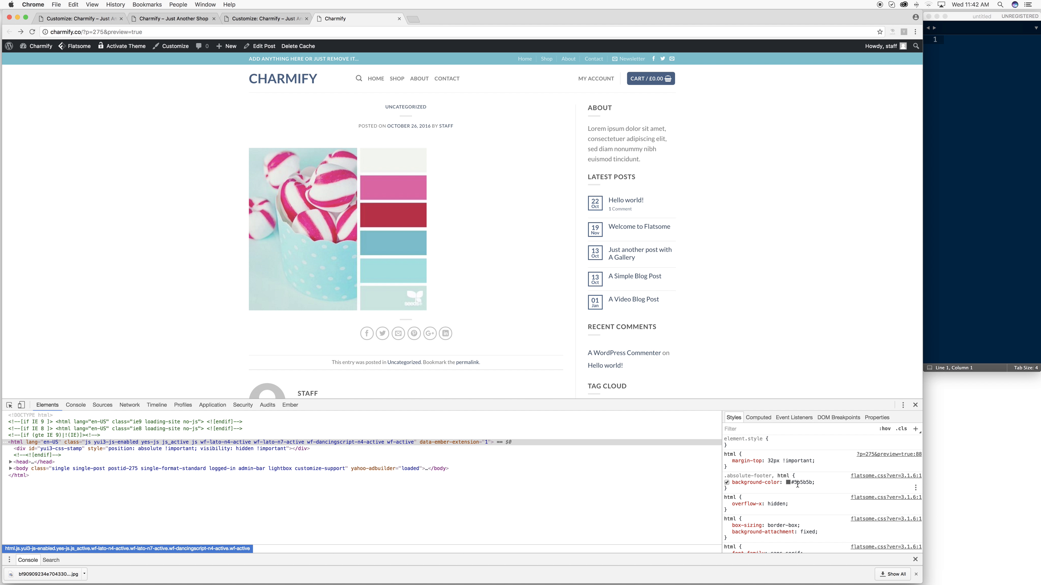
{"action": "left_click", "coordinate": [788, 483]}
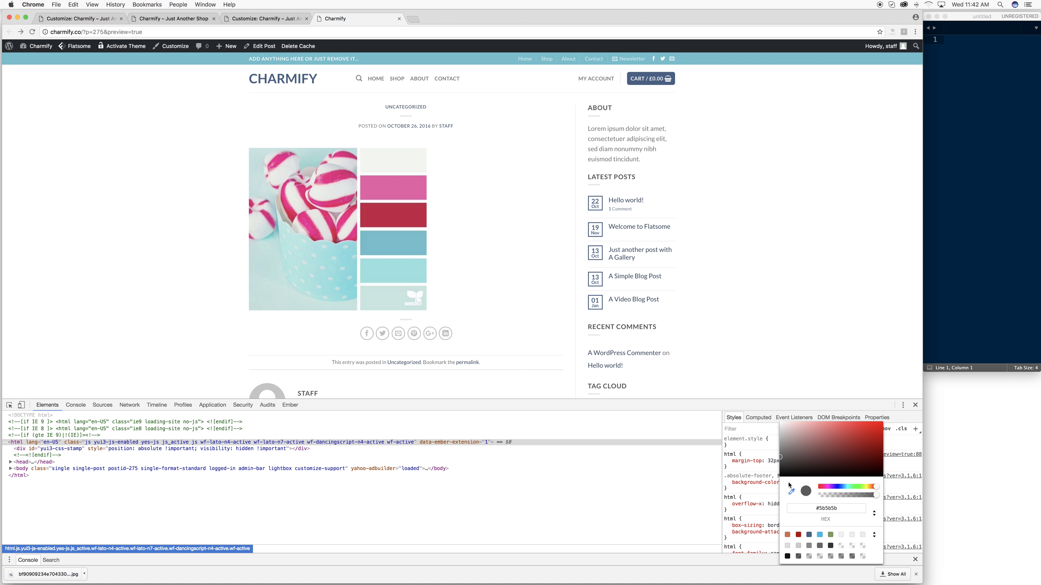
{"action": "left_click", "coordinate": [768, 481]}
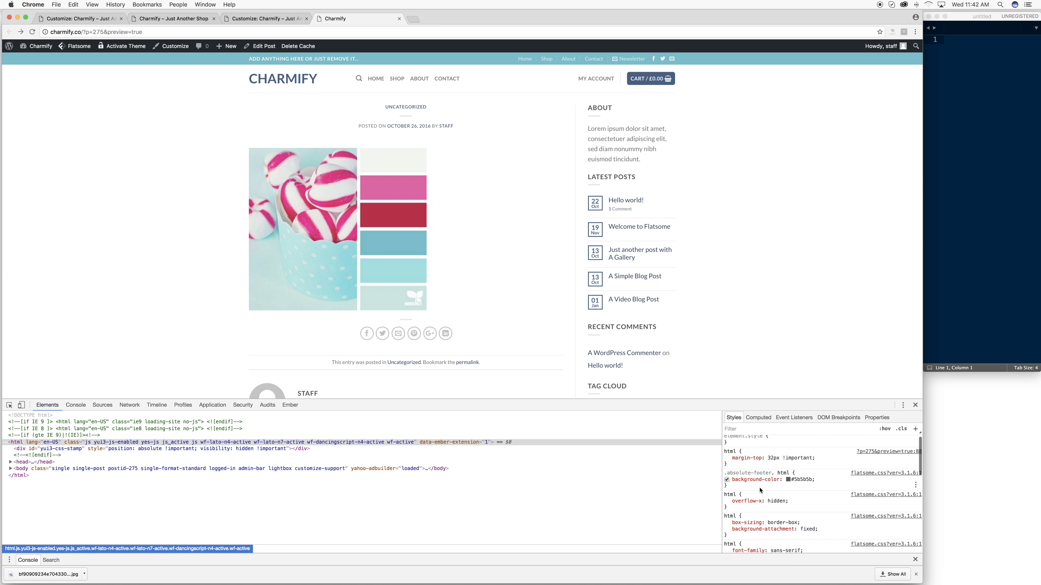
{"action": "left_click", "coordinate": [788, 483]}
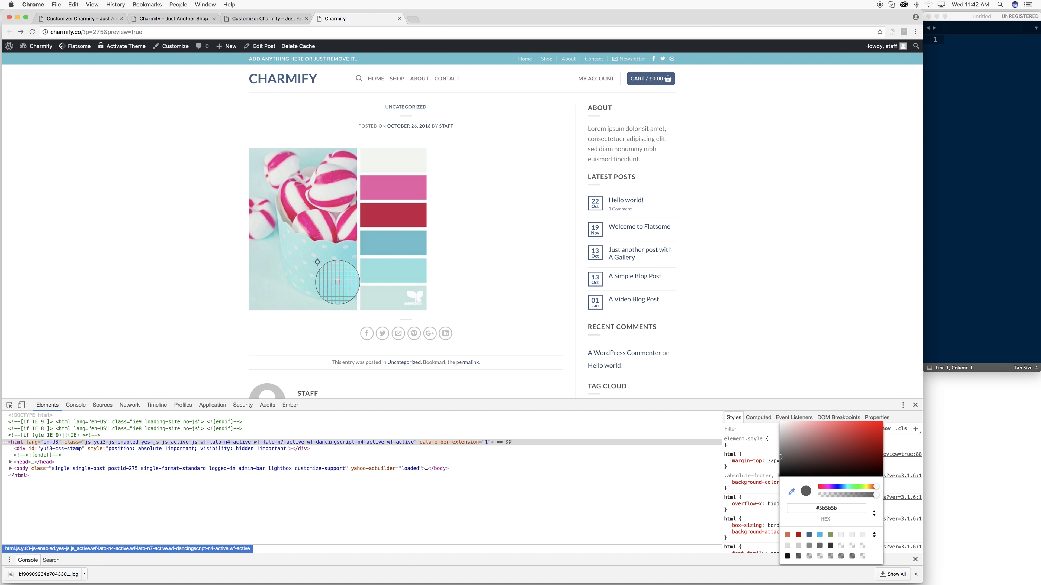
{"action": "scroll", "coordinate": [408, 172], "scroll_direction": "down", "scroll_amount": 1}
- Eyedrop the teal #66becc from the post's palette image
{"action": "left_click", "coordinate": [258, 20]}
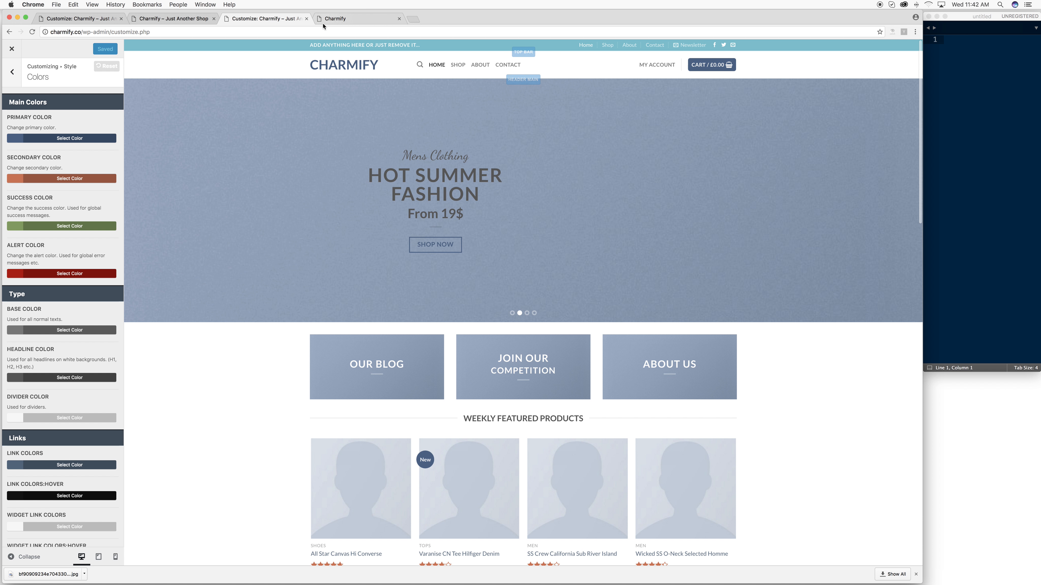
{"action": "left_click", "coordinate": [334, 21]}
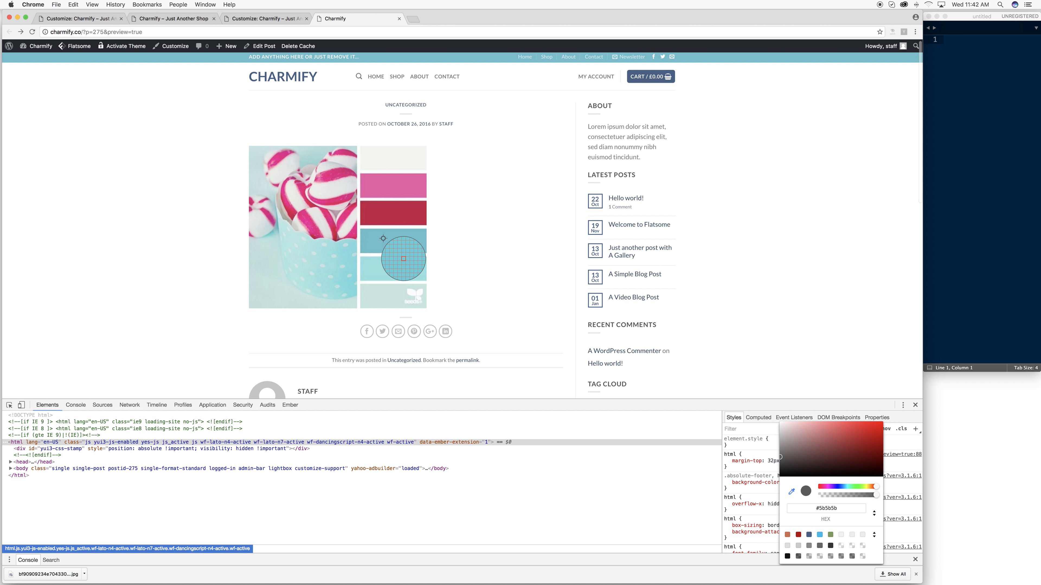
{"action": "left_click", "coordinate": [257, 20]}
{"action": "left_click", "coordinate": [338, 19]}
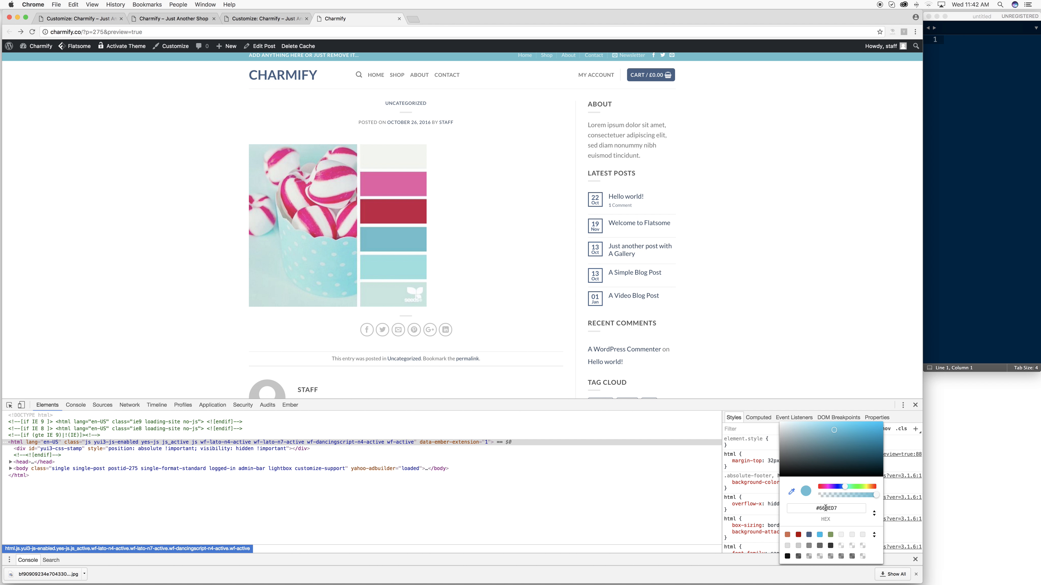
{"action": "left_click", "coordinate": [418, 248]}
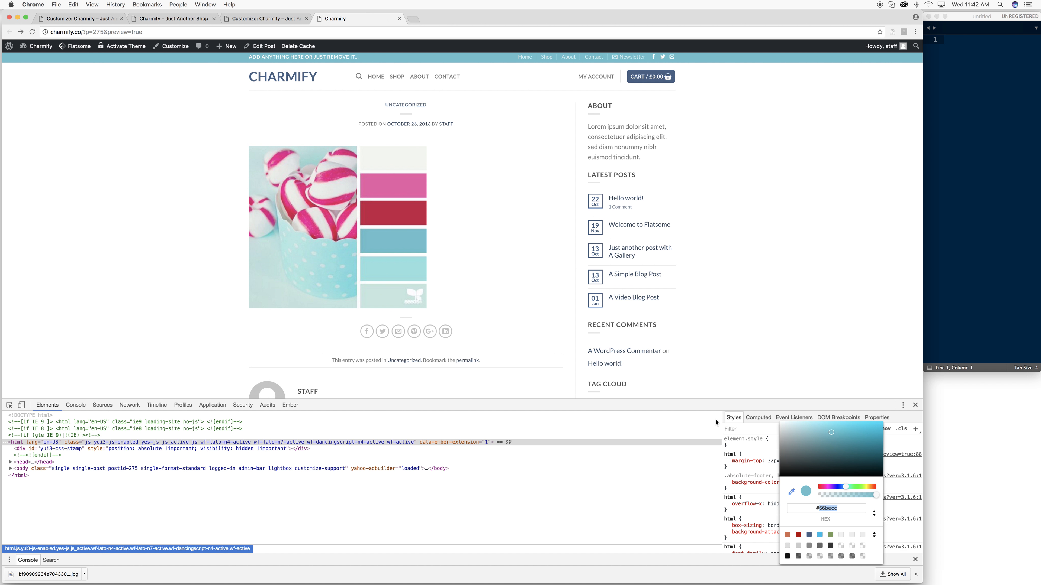
- Close the duplicate Customizer tab and return to the Style › Colors settings
{"action": "left_click", "coordinate": [99, 19]}
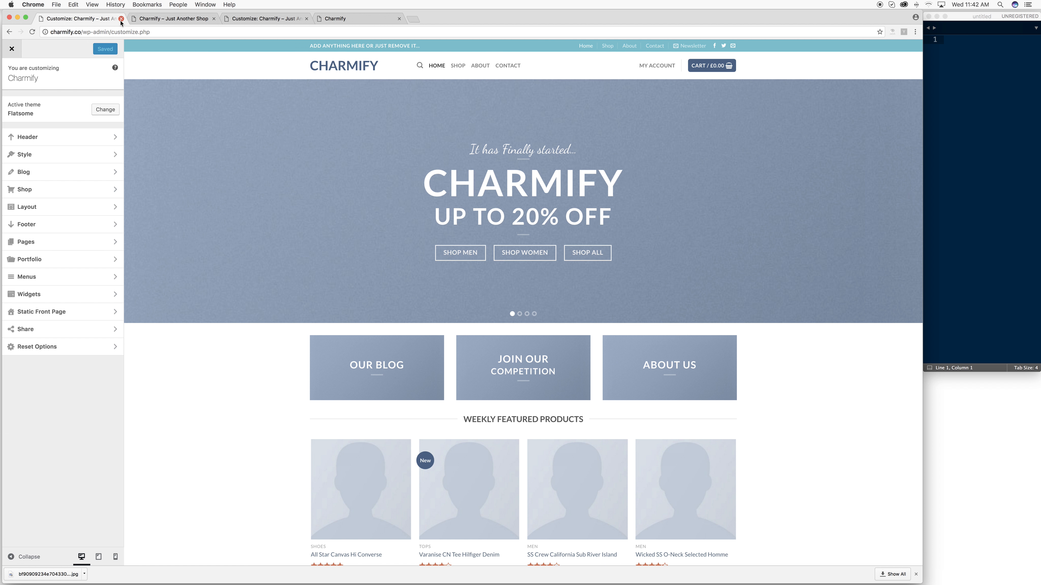
{"action": "left_click", "coordinate": [141, 22]}
{"action": "left_click", "coordinate": [121, 18]}
{"action": "left_click", "coordinate": [156, 21]}
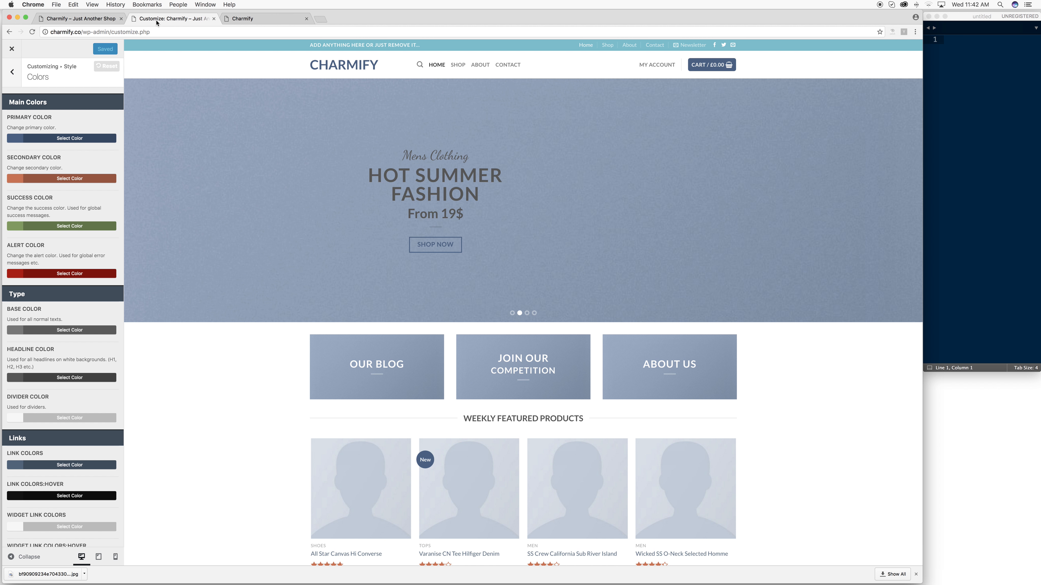
{"action": "left_click", "coordinate": [108, 20]}
{"action": "left_click", "coordinate": [144, 20]}
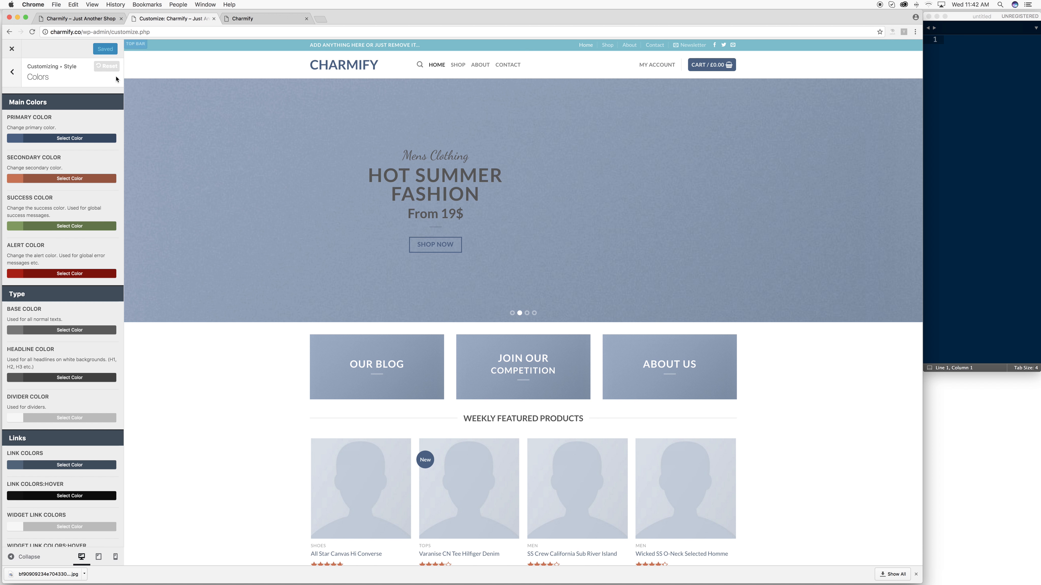
- Set the primary colour to teal #66becc and publish it
{"action": "left_click", "coordinate": [74, 139]}
{"action": "double_click", "coordinate": [22, 150]}
{"action": "scroll", "coordinate": [23, 150], "scroll_direction": "down", "scroll_amount": 1}
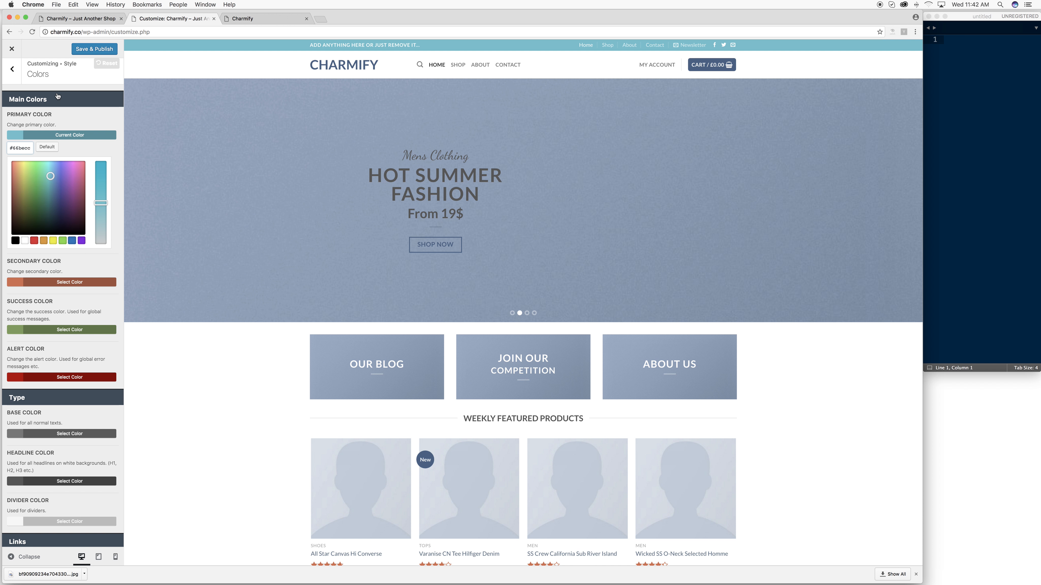
{"action": "left_click", "coordinate": [90, 51]}
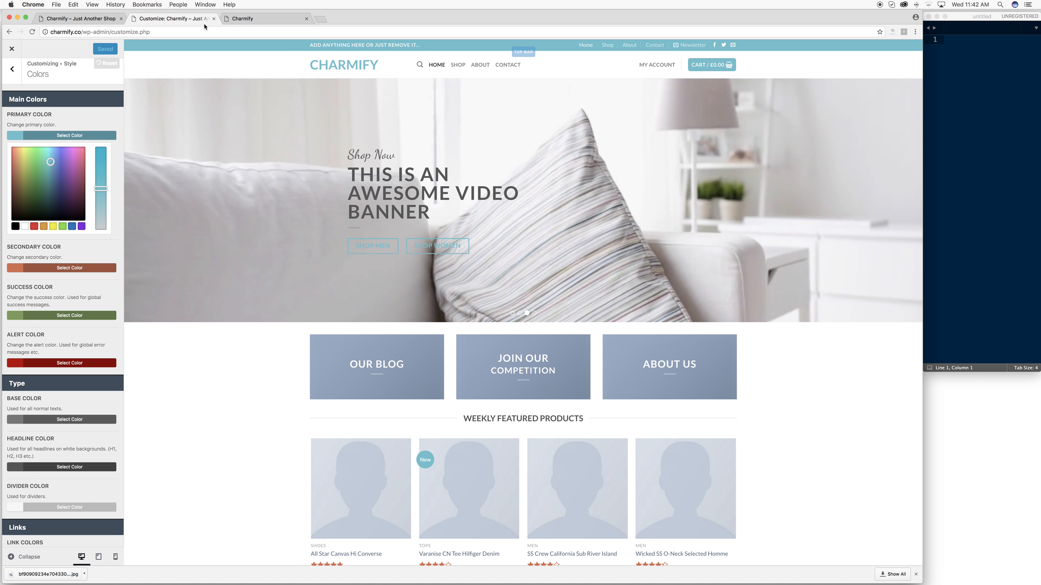
- Reload the palette post to see the new colour, then compare it with the Customizer preview
{"action": "left_click", "coordinate": [242, 19]}
{"action": "left_click", "coordinate": [242, 33]}
{"action": "key", "text": "Return"}
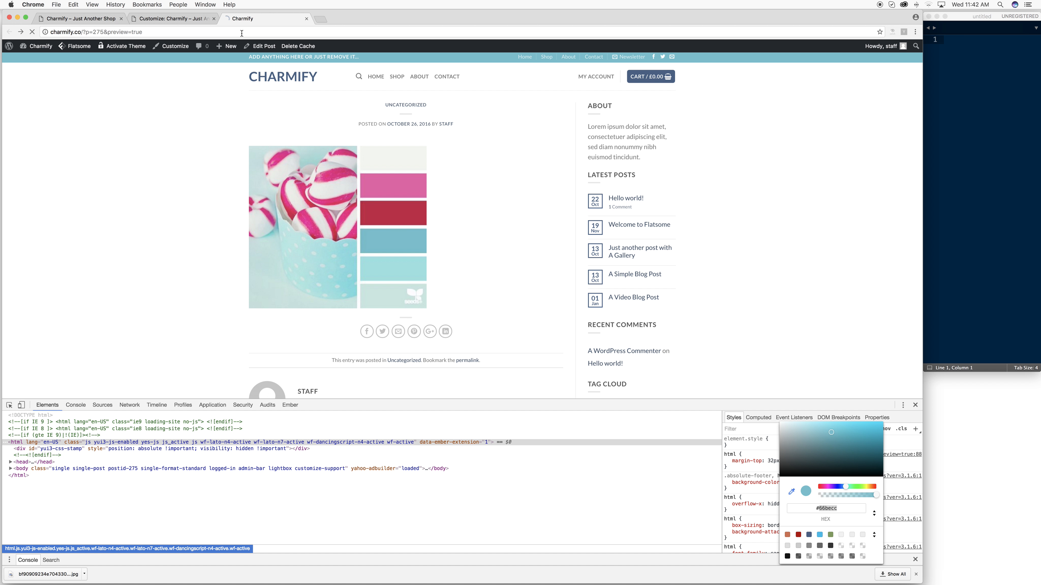
{"action": "mouse_move", "coordinate": [649, 82]}
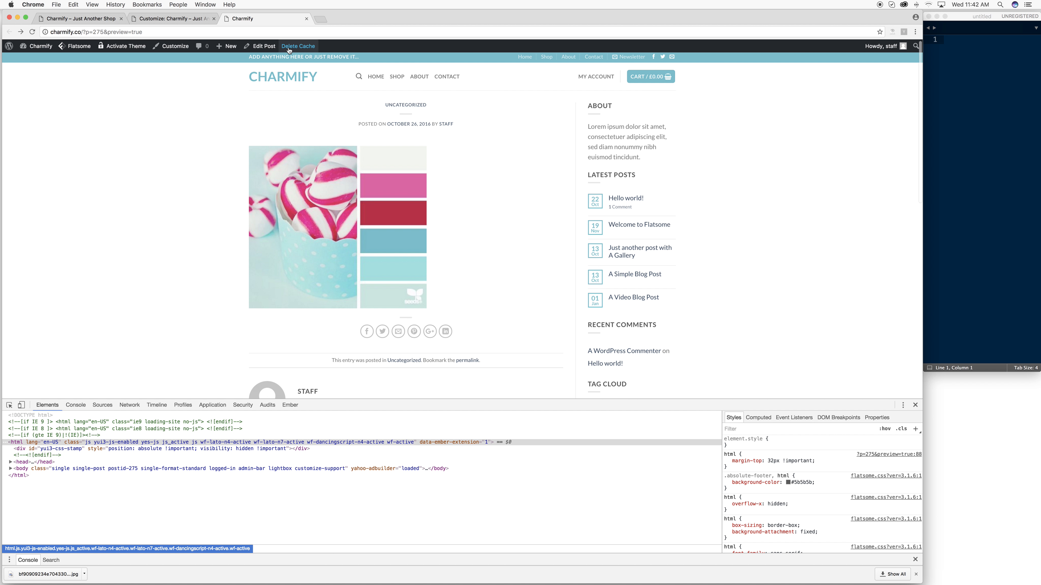
{"action": "left_click", "coordinate": [178, 19]}
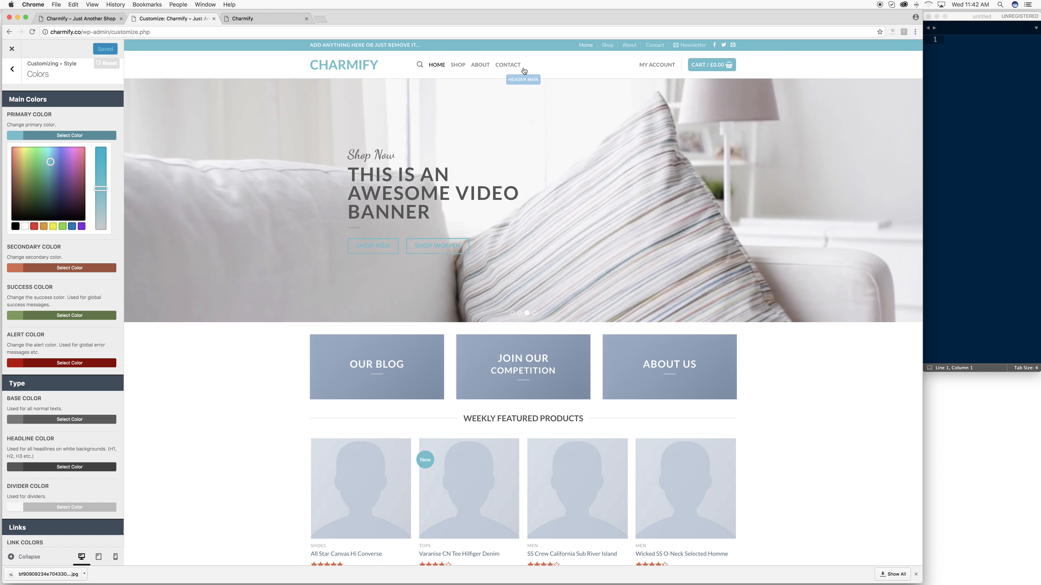
{"action": "mouse_move", "coordinate": [632, 72]}
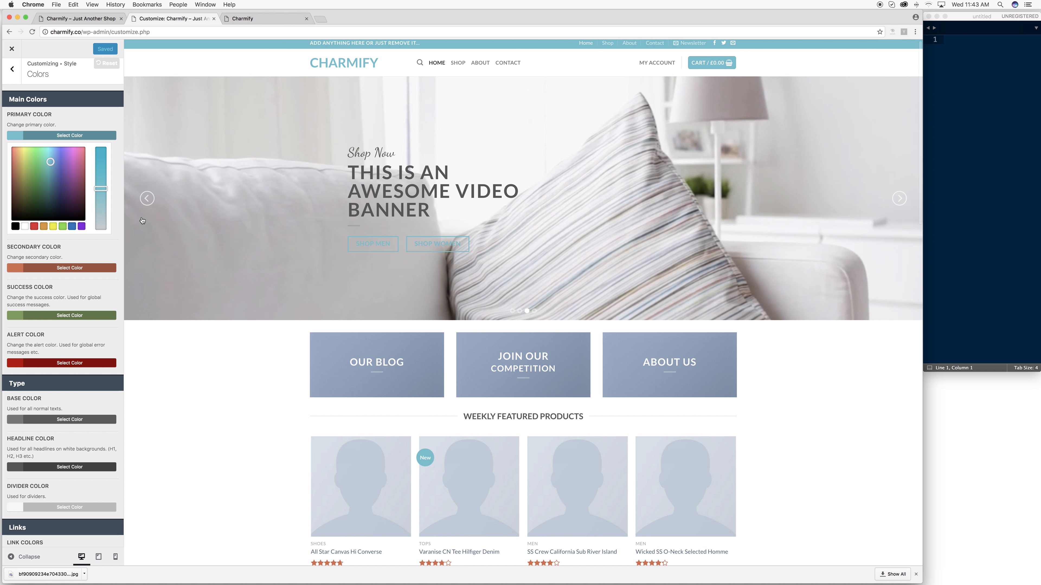
{"action": "scroll", "coordinate": [573, 328], "scroll_direction": "down", "scroll_amount": 5}
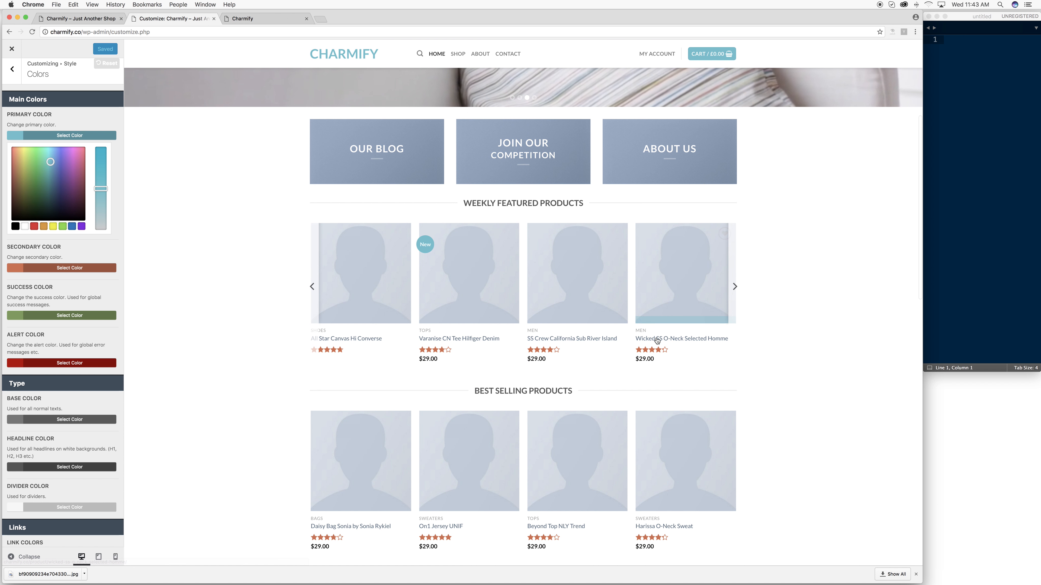
{"action": "scroll", "coordinate": [485, 346], "scroll_direction": "up", "scroll_amount": 4}
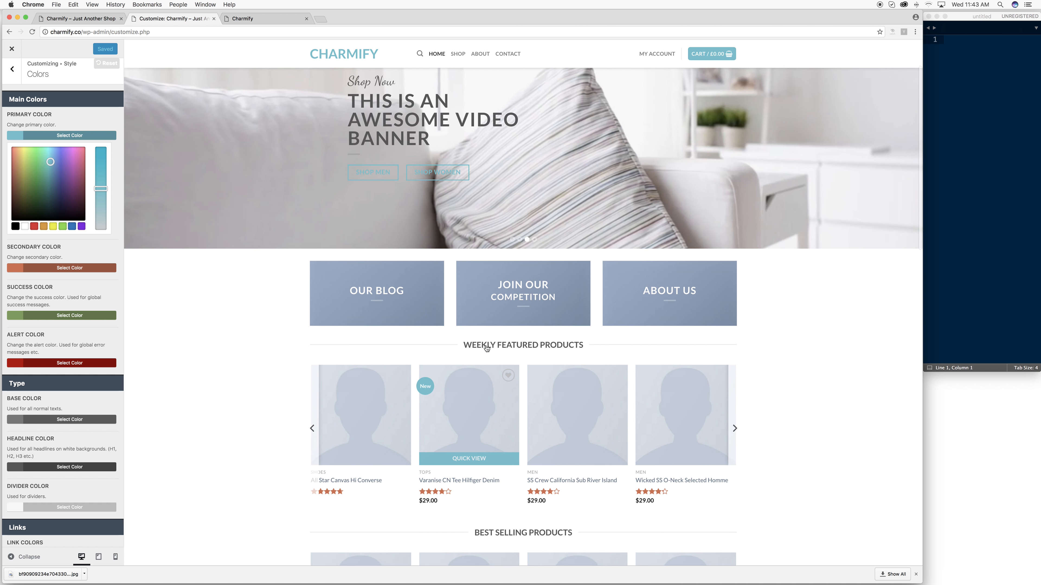
{"action": "scroll", "coordinate": [486, 348], "scroll_direction": "up", "scroll_amount": 2}
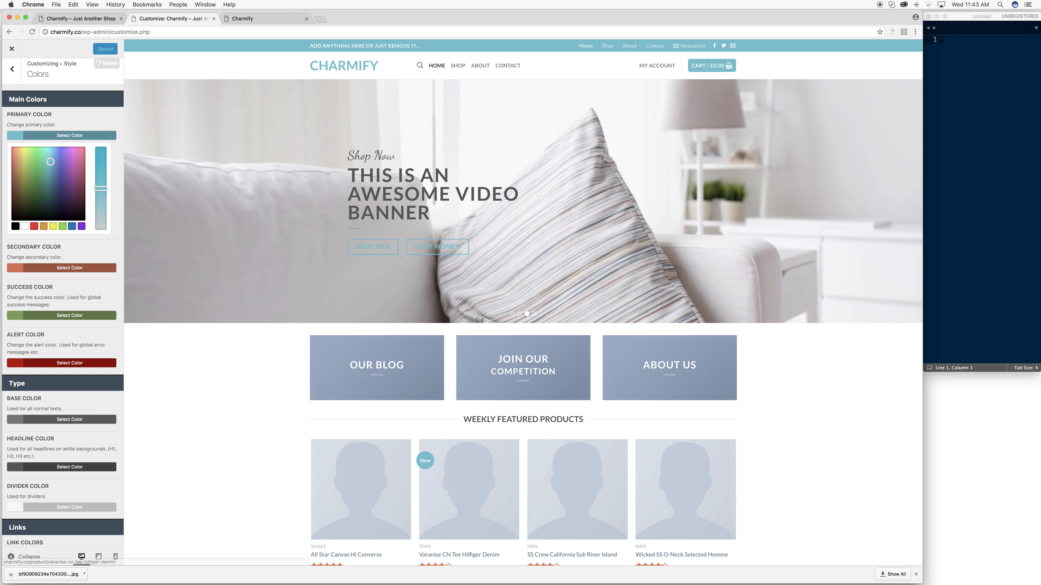
{"action": "mouse_move", "coordinate": [444, 584]}
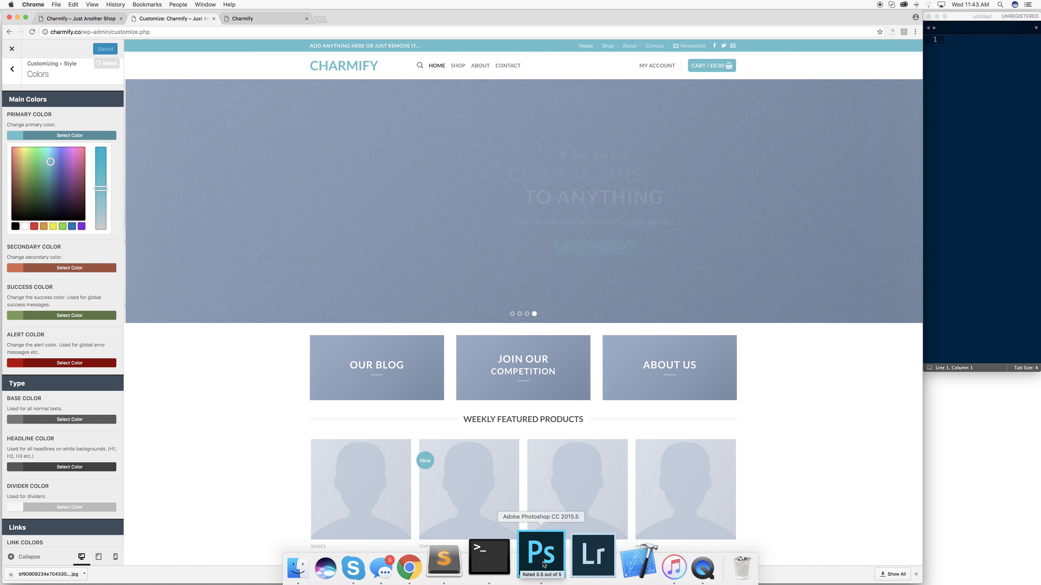
{"action": "left_click", "coordinate": [246, 19]}
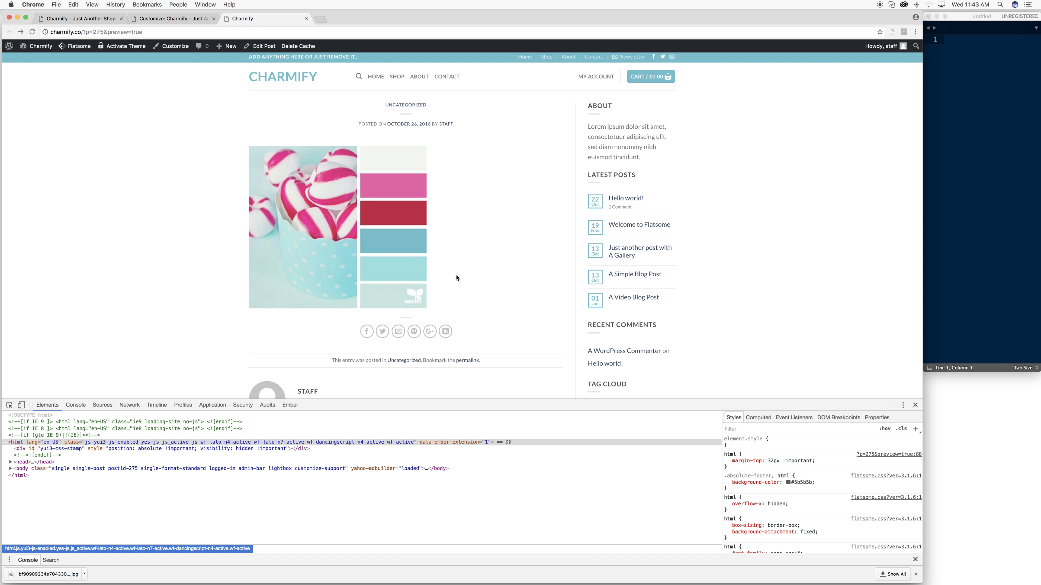
- Eyedrop the pink #ea5ca4 from the palette image and copy its hex value
{"action": "left_click", "coordinate": [788, 482]}
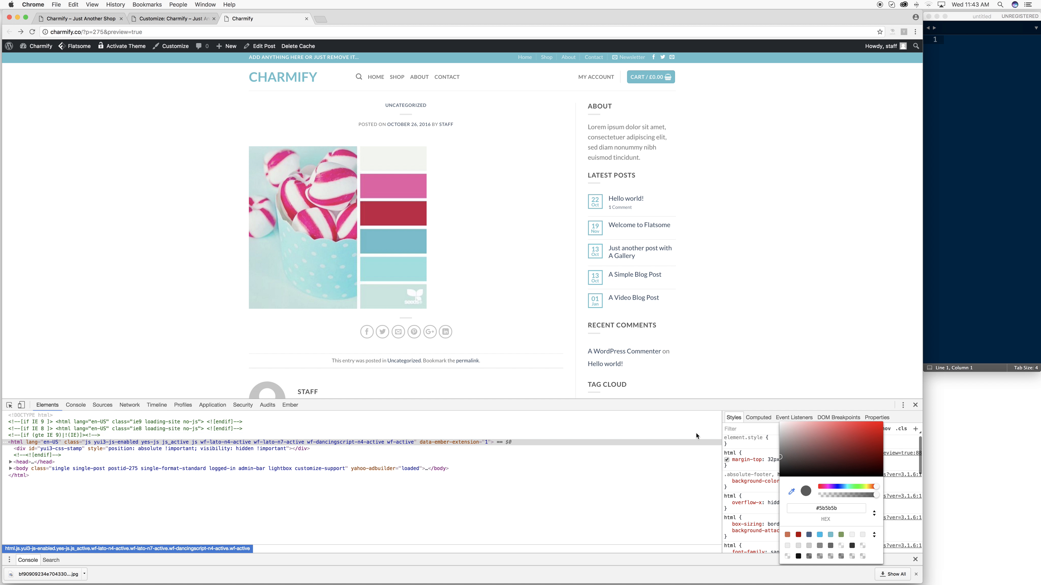
{"action": "left_click", "coordinate": [826, 512]}
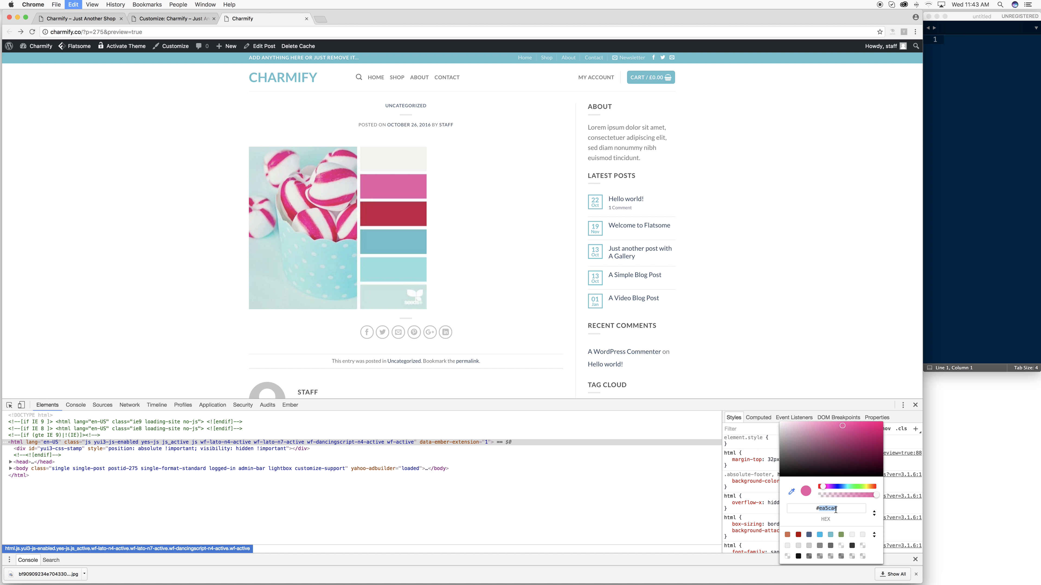
{"action": "left_click", "coordinate": [161, 21]}
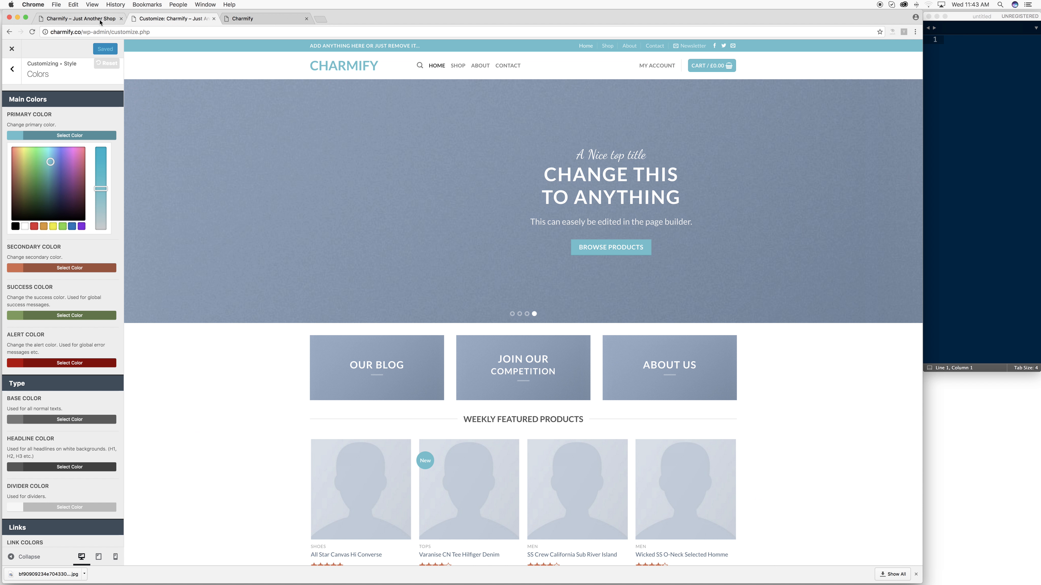
- Set the secondary colour to the sampled pink #ea5ca4, leaving it unpublished
{"action": "left_click", "coordinate": [56, 273]}
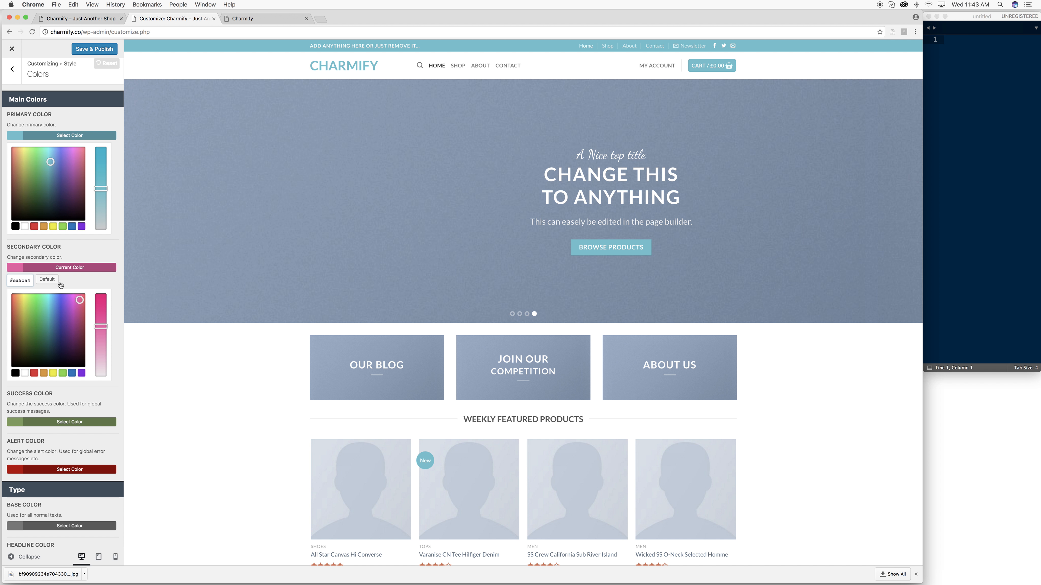
{"action": "left_click", "coordinate": [83, 254]}
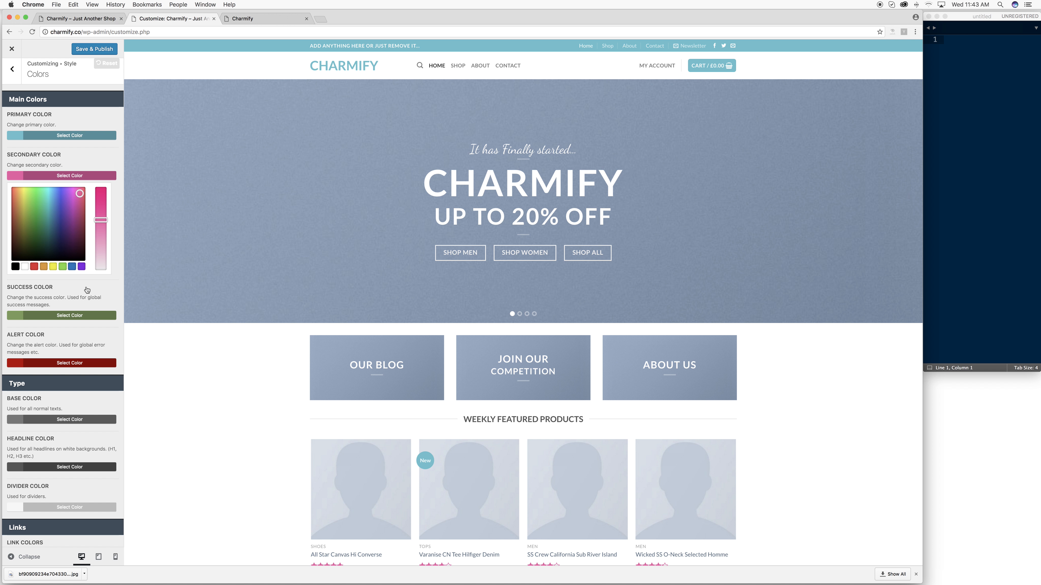
{"action": "scroll", "coordinate": [78, 326], "scroll_direction": "down", "scroll_amount": 3}
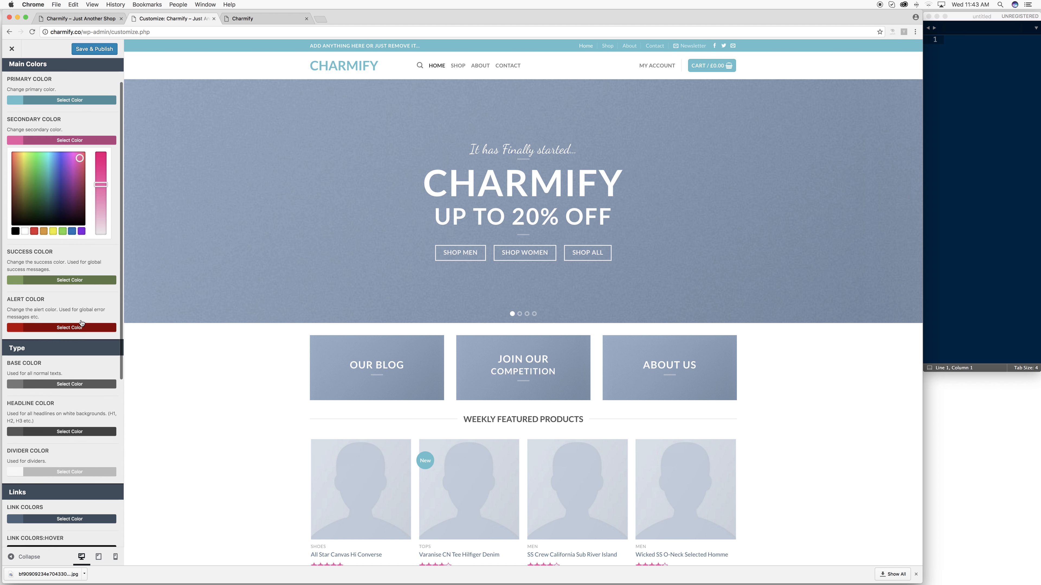
{"action": "scroll", "coordinate": [88, 327], "scroll_direction": "down", "scroll_amount": 8}
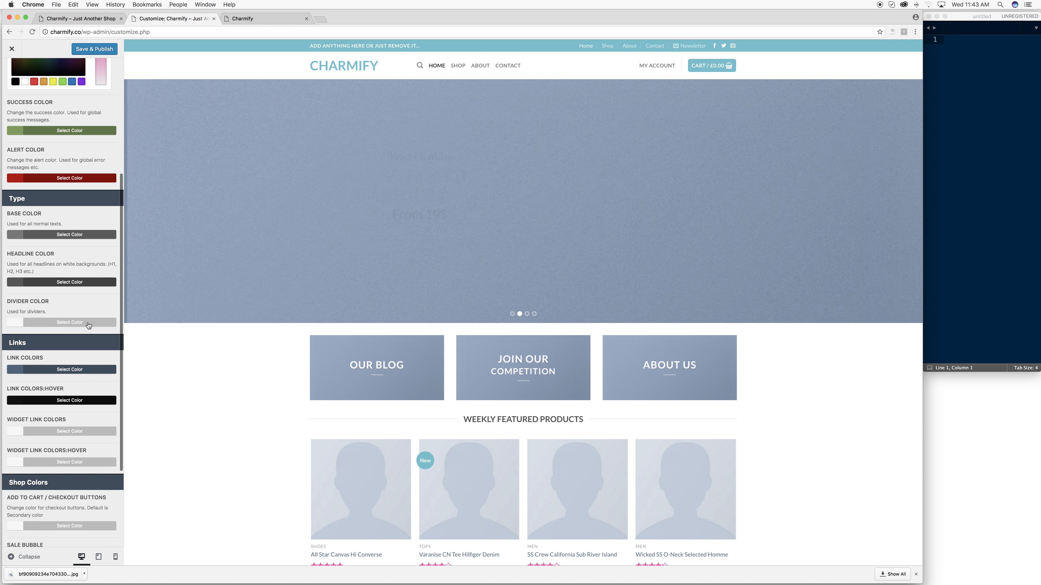
- Copy the primary colour's hex value #66becc
{"action": "scroll", "coordinate": [88, 325], "scroll_direction": "up", "scroll_amount": 10}
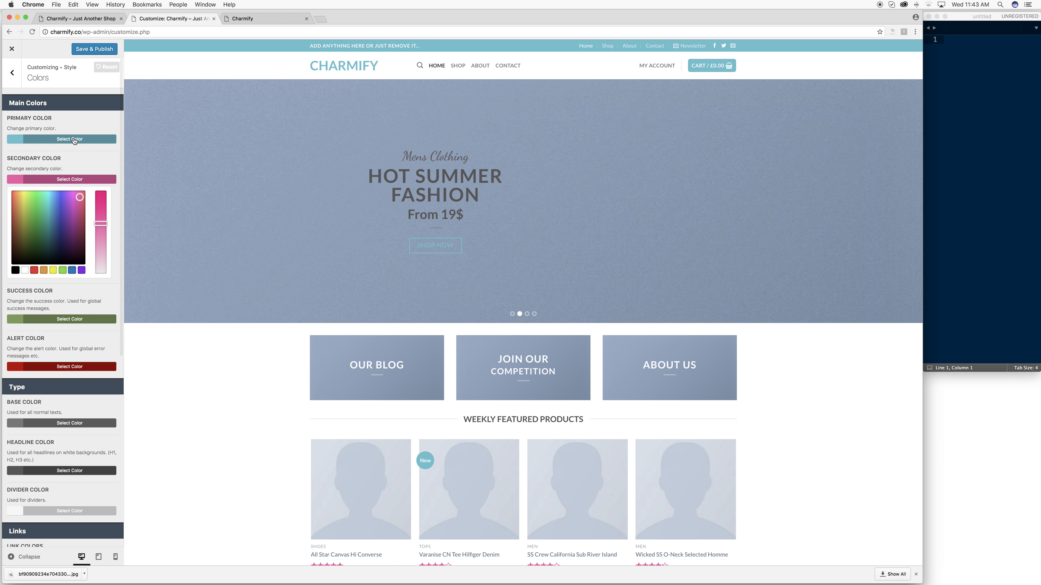
{"action": "left_click", "coordinate": [75, 139]}
{"action": "scroll", "coordinate": [25, 150], "scroll_direction": "down", "scroll_amount": 1}
{"action": "double_click", "coordinate": [26, 150]}
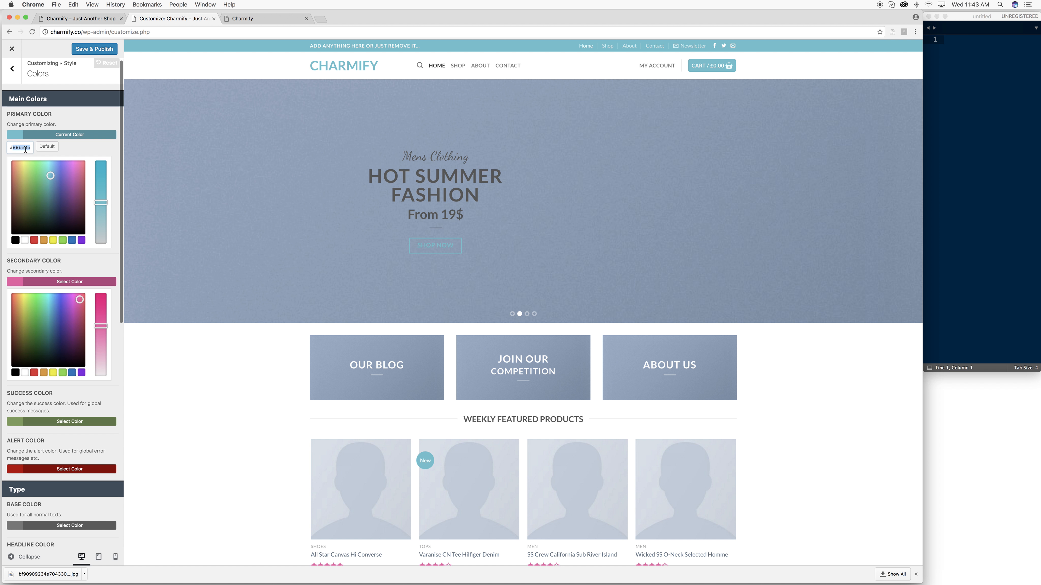
{"action": "key", "text": "super+c"}
{"action": "left_click", "coordinate": [53, 133]}
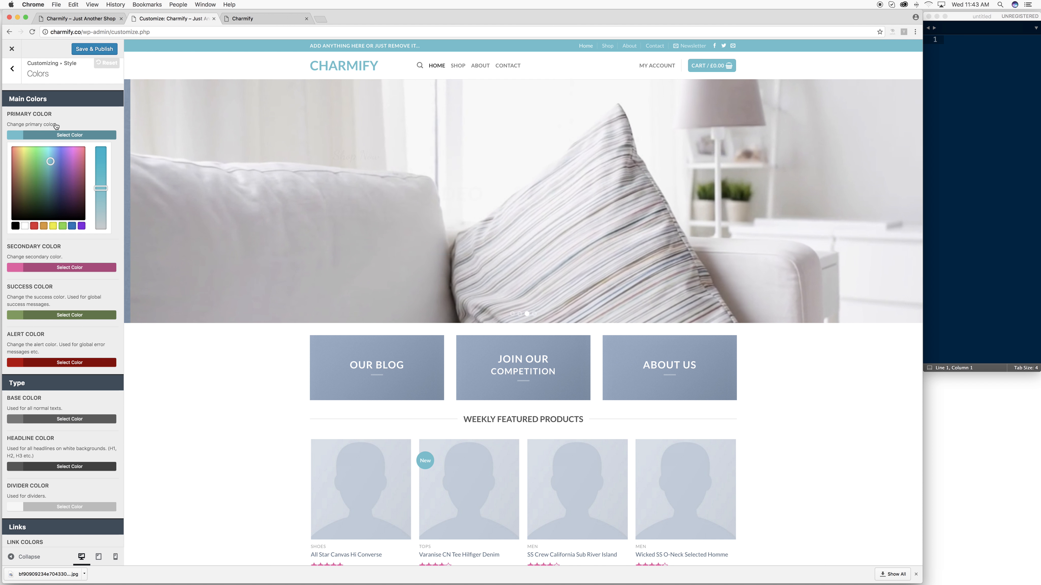
- Paste #66becc into Link Colors and publish the change
{"action": "scroll", "coordinate": [66, 259], "scroll_direction": "up", "scroll_amount": 1}
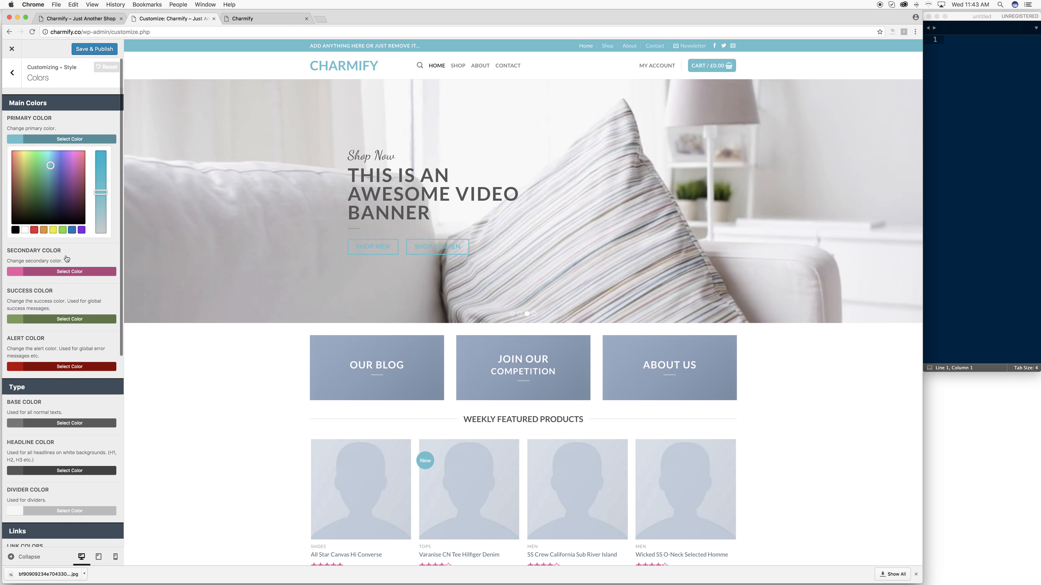
{"action": "scroll", "coordinate": [65, 303], "scroll_direction": "down", "scroll_amount": 5}
{"action": "scroll", "coordinate": [83, 311], "scroll_direction": "down", "scroll_amount": 5}
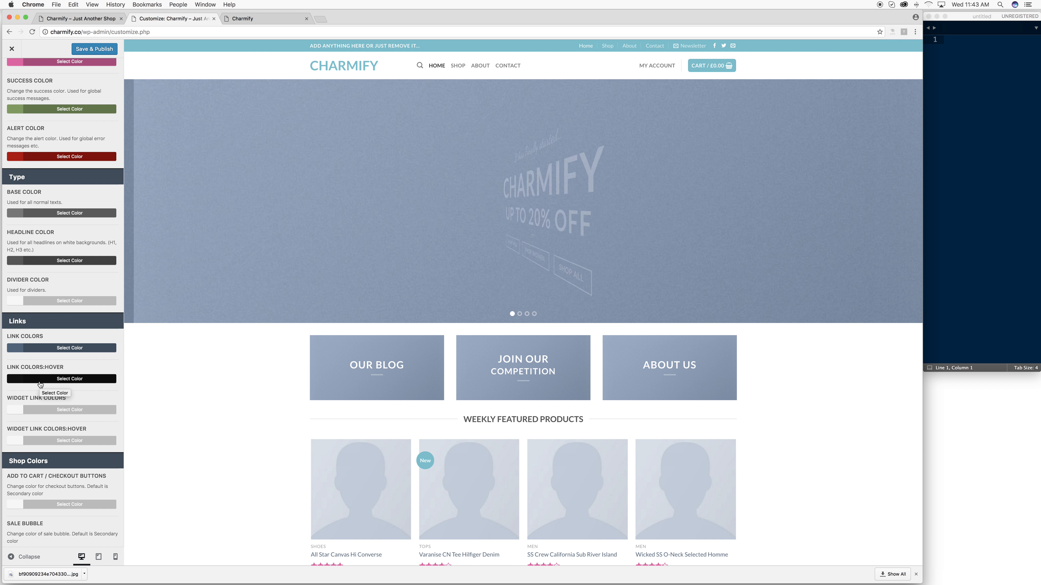
{"action": "scroll", "coordinate": [45, 183], "scroll_direction": "up", "scroll_amount": 1}
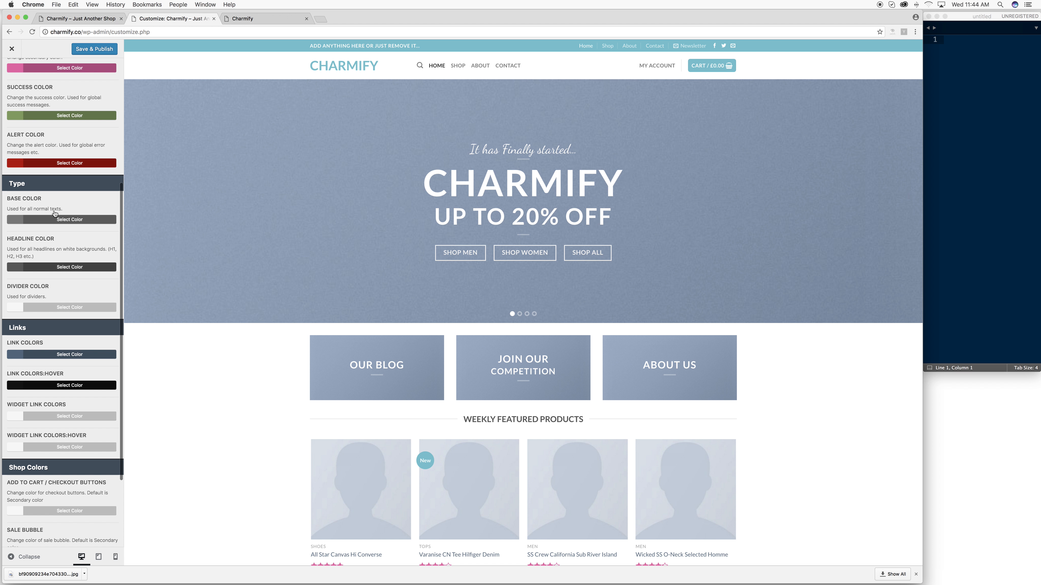
{"action": "scroll", "coordinate": [81, 262], "scroll_direction": "down", "scroll_amount": 5}
{"action": "scroll", "coordinate": [81, 262], "scroll_direction": "up", "scroll_amount": 4}
{"action": "scroll", "coordinate": [57, 180], "scroll_direction": "up", "scroll_amount": 4}
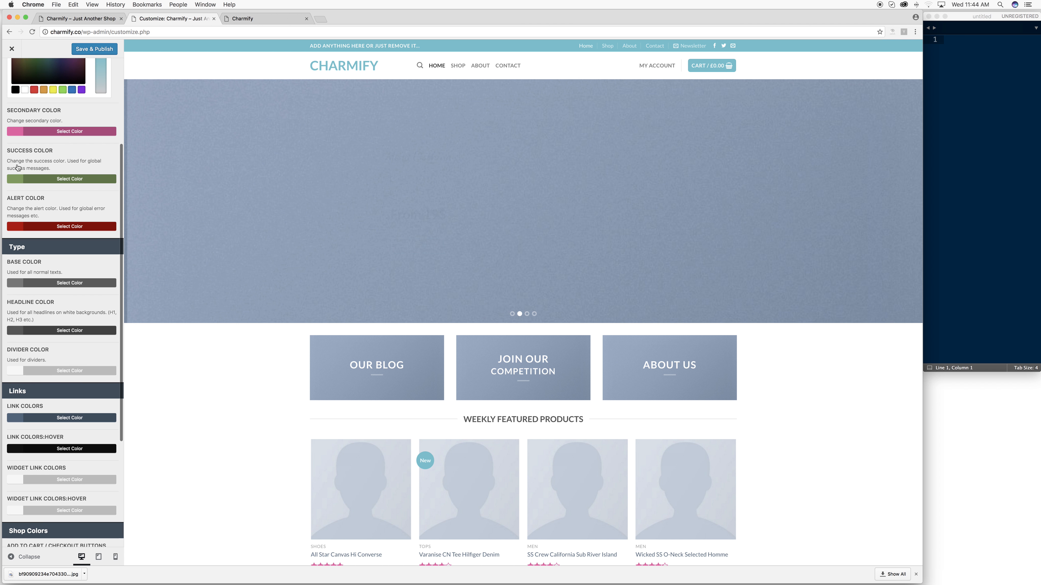
{"action": "scroll", "coordinate": [62, 282], "scroll_direction": "down", "scroll_amount": 3}
{"action": "scroll", "coordinate": [74, 347], "scroll_direction": "up", "scroll_amount": 1}
{"action": "left_click", "coordinate": [72, 386]}
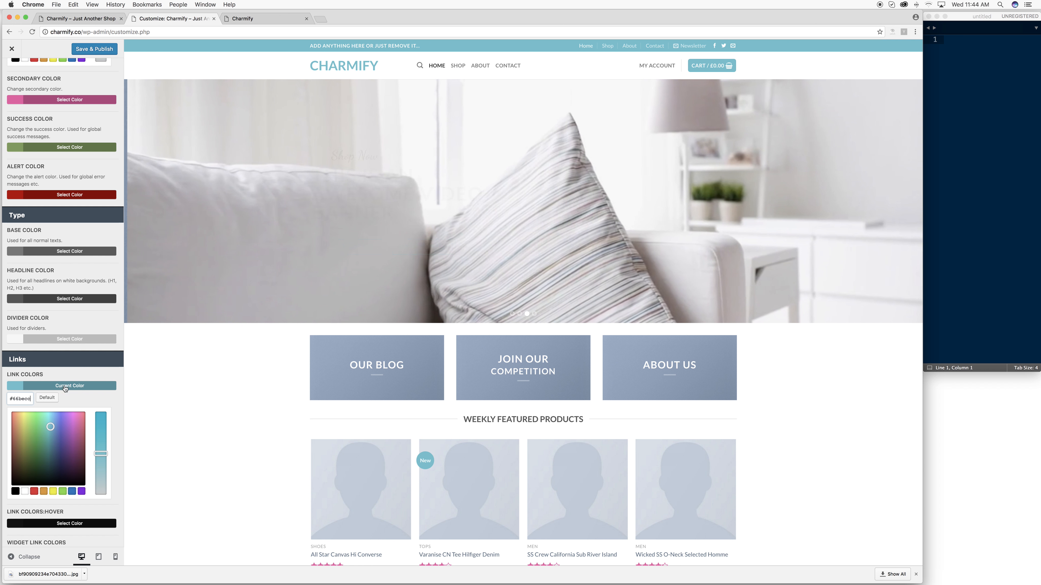
{"action": "scroll", "coordinate": [81, 278], "scroll_direction": "down", "scroll_amount": 1}
{"action": "scroll", "coordinate": [80, 277], "scroll_direction": "down", "scroll_amount": 10}
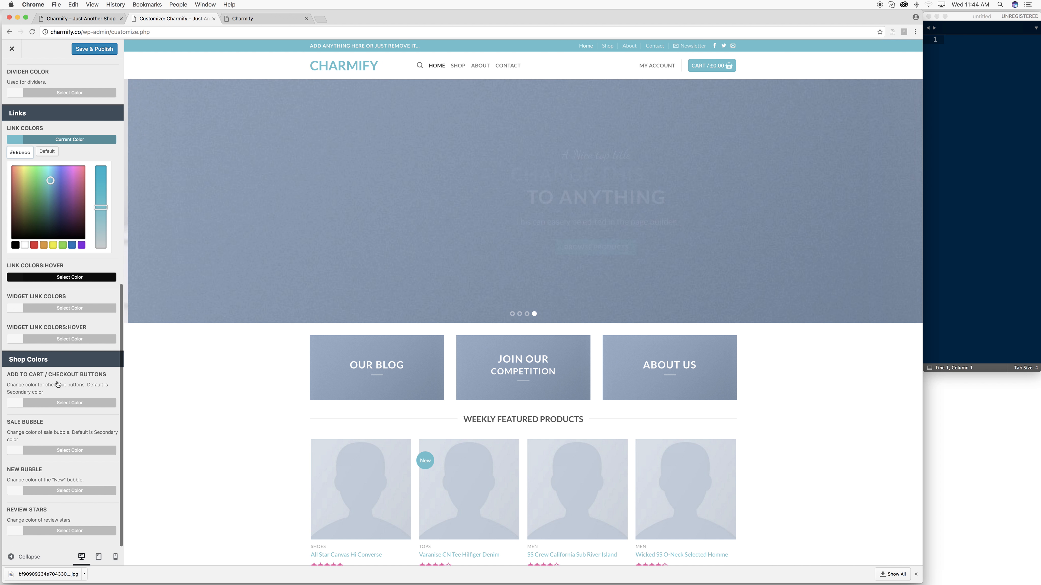
{"action": "scroll", "coordinate": [49, 287], "scroll_direction": "up", "scroll_amount": 5}
{"action": "left_click", "coordinate": [87, 50]}
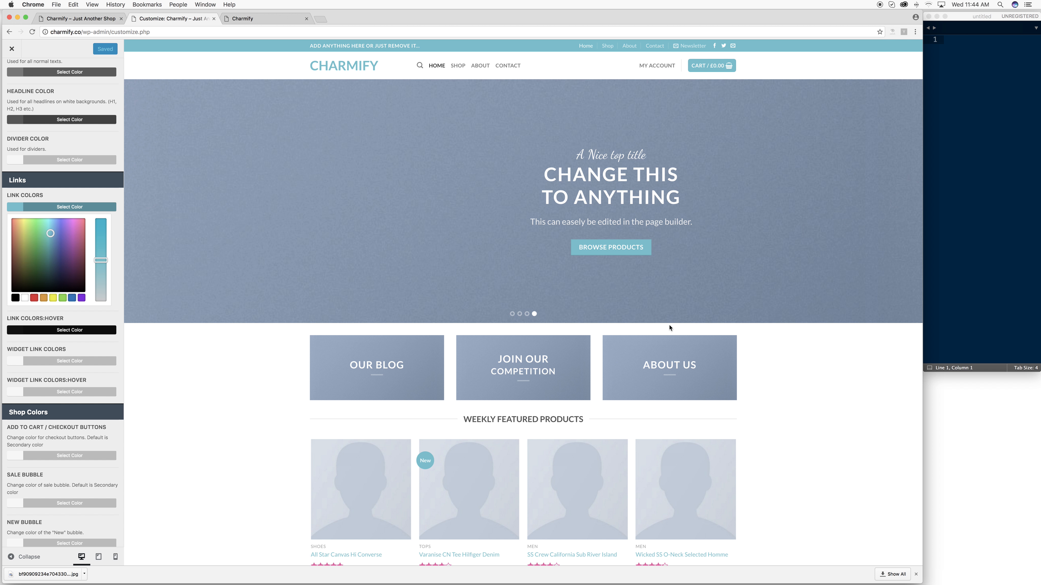
{"action": "scroll", "coordinate": [664, 322], "scroll_direction": "down", "scroll_amount": 2}
- Scroll the home page preview down to Latest News and open the Hello world! post in a new tab
{"action": "scroll", "coordinate": [549, 160], "scroll_direction": "up", "scroll_amount": 2}
{"action": "scroll", "coordinate": [493, 226], "scroll_direction": "down", "scroll_amount": 5}
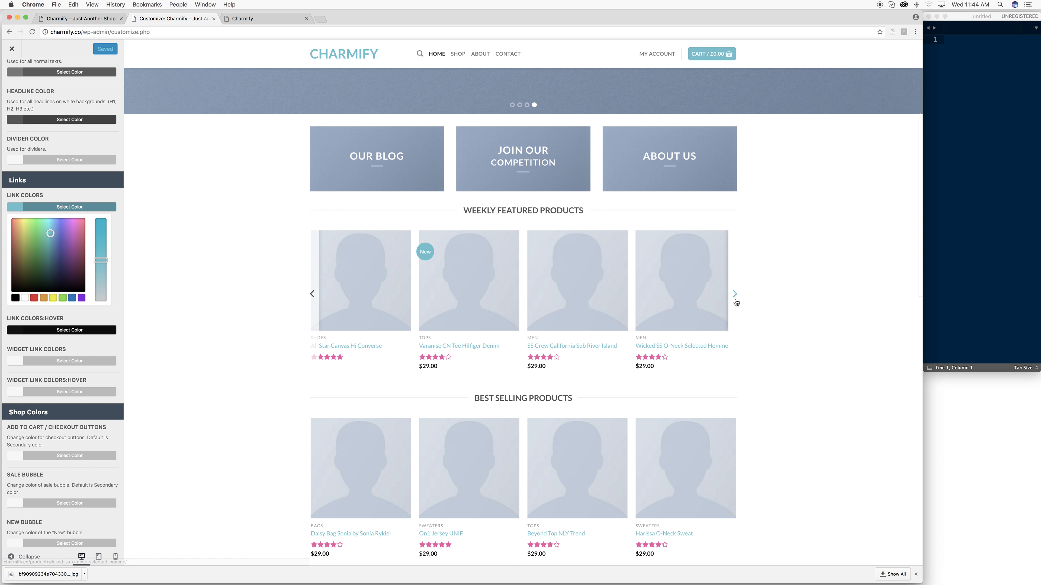
{"action": "scroll", "coordinate": [713, 316], "scroll_direction": "down", "scroll_amount": 10}
{"action": "scroll", "coordinate": [708, 312], "scroll_direction": "up", "scroll_amount": 7}
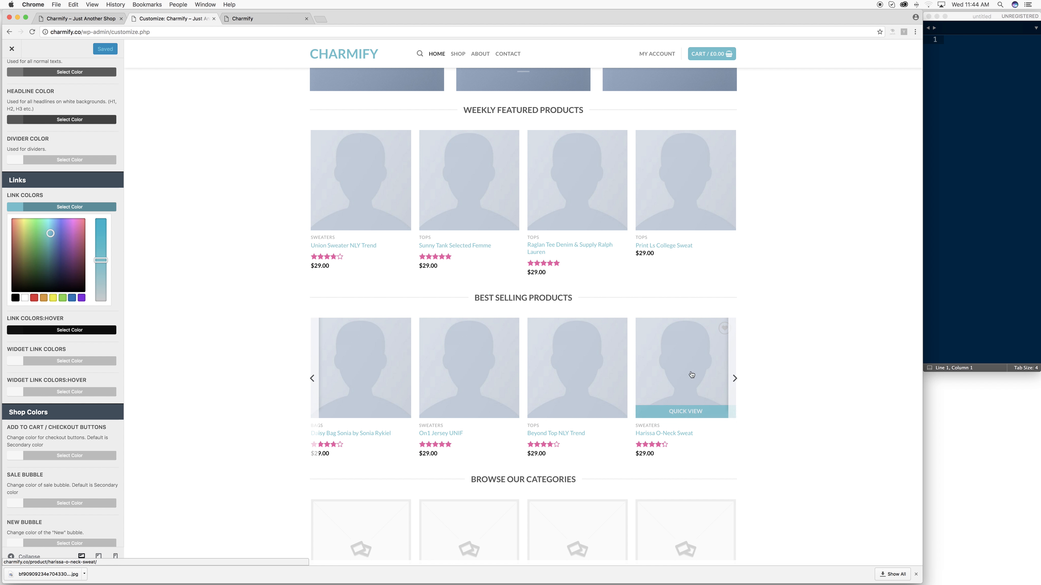
{"action": "scroll", "coordinate": [656, 451], "scroll_direction": "down", "scroll_amount": 3}
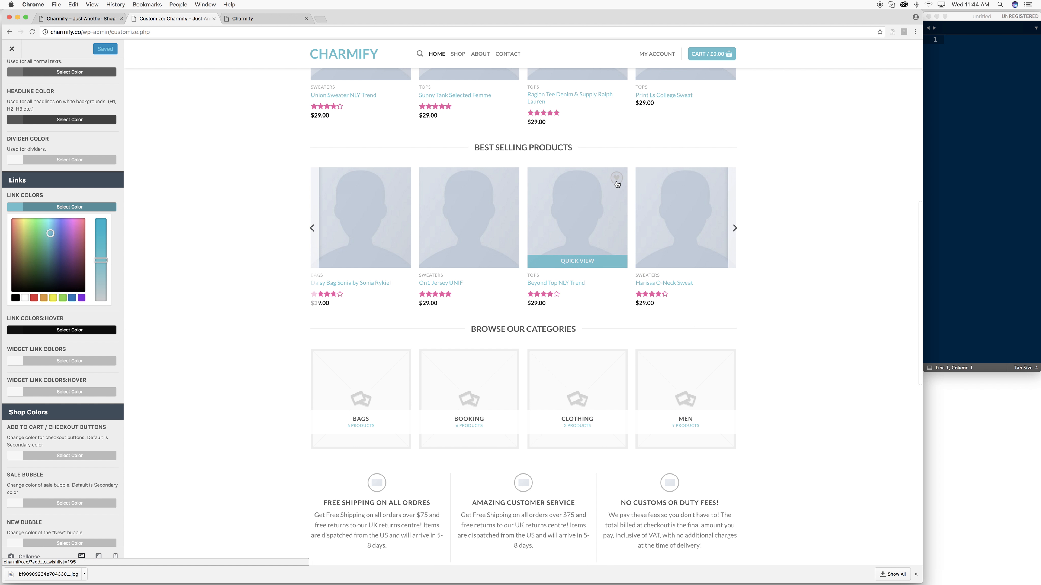
{"action": "scroll", "coordinate": [557, 402], "scroll_direction": "down", "scroll_amount": 3}
{"action": "scroll", "coordinate": [556, 403], "scroll_direction": "down", "scroll_amount": 12}
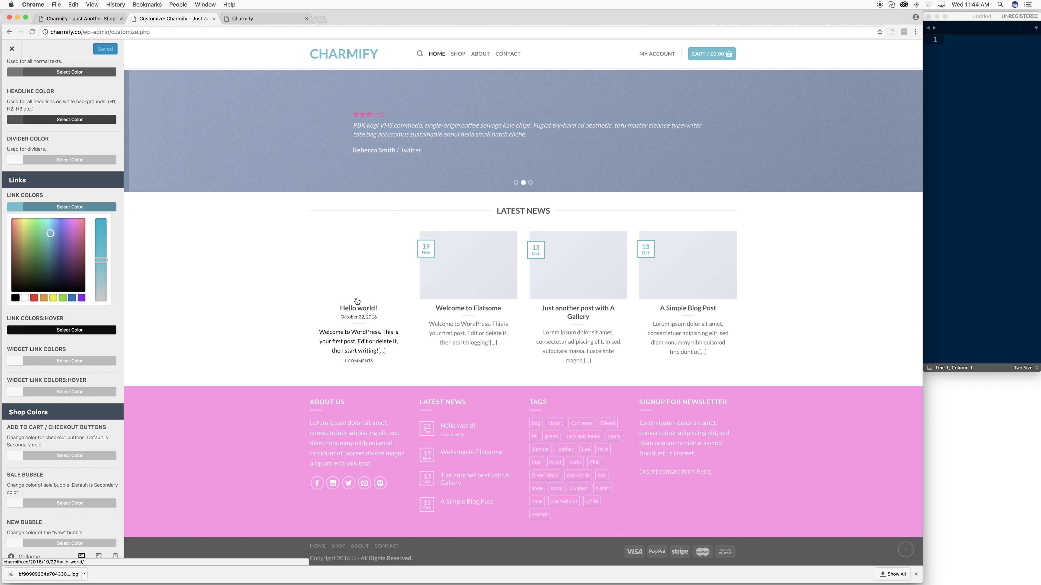
{"action": "right_click", "coordinate": [363, 311]}
{"action": "left_click", "coordinate": [400, 315]}
{"action": "left_click", "coordinate": [264, 18]}
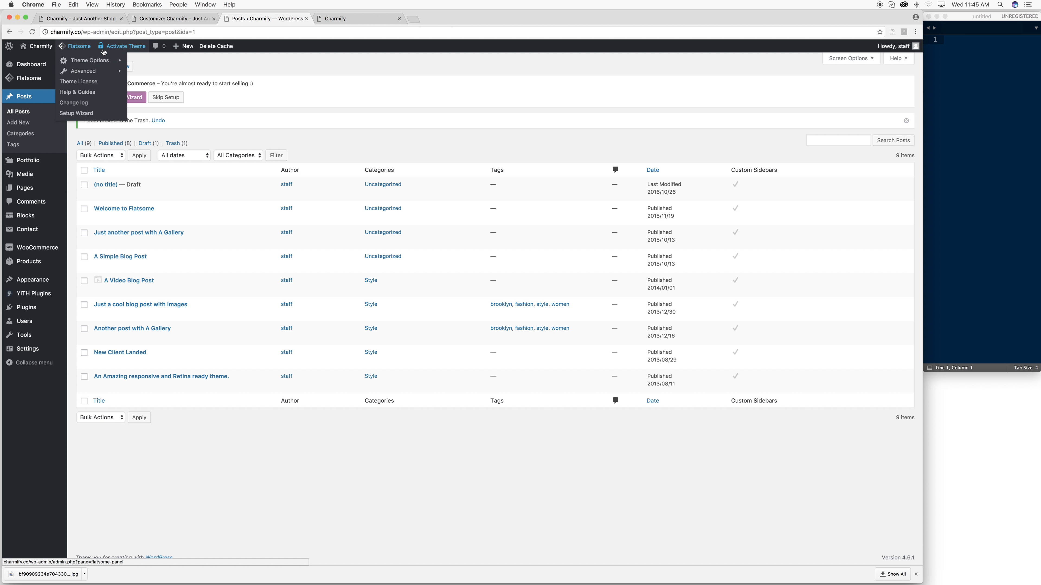
- Visit the live Charmify site, then return to the first Charmify browser tab
{"action": "left_click", "coordinate": [33, 62]}
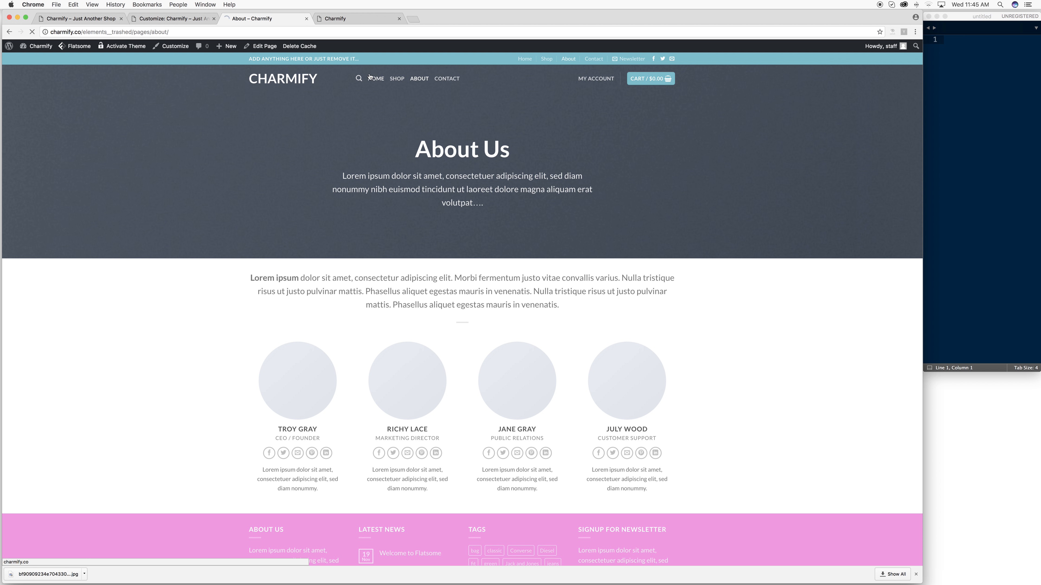
{"action": "left_click", "coordinate": [144, 20]}
{"action": "left_click", "coordinate": [89, 20]}
{"action": "mouse_move", "coordinate": [68, 44]}
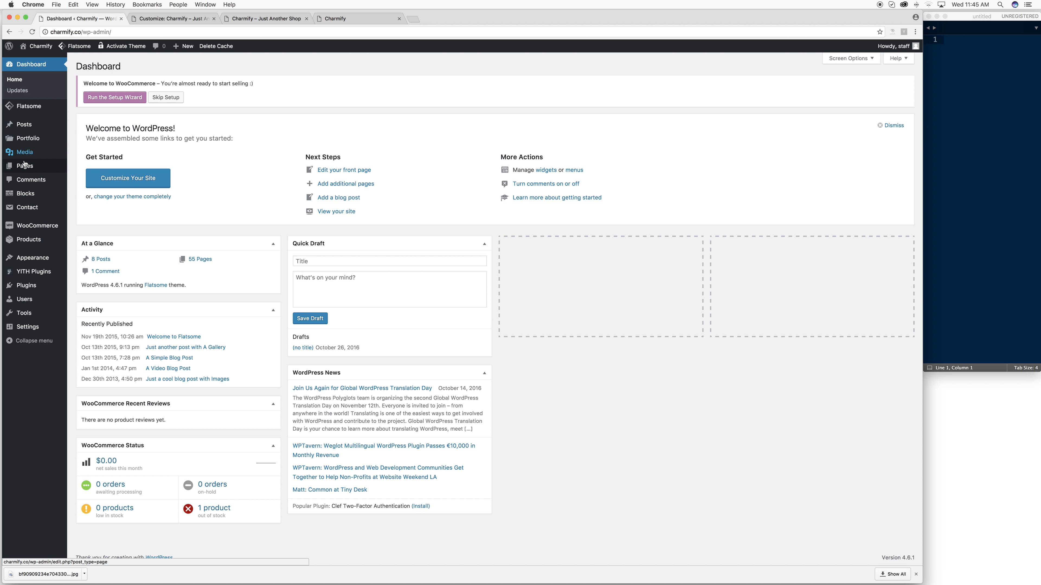
{"action": "mouse_move", "coordinate": [24, 166]}
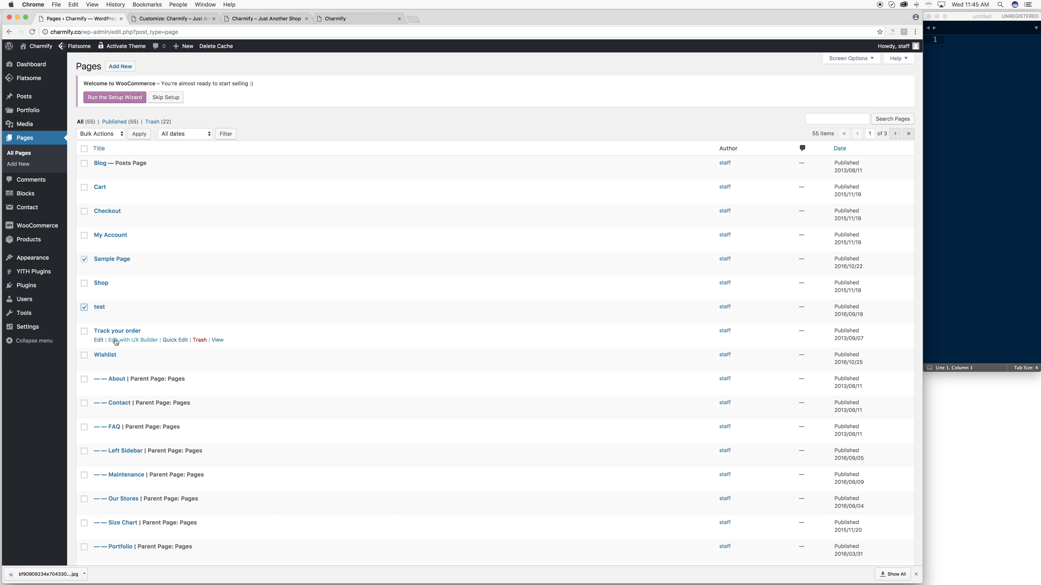
- Tick FAQ, Maintenance, Our Stores, Size Chart, Classic Shop and Cute Shop, and bulk-move them to Trash
{"action": "scroll", "coordinate": [86, 363], "scroll_direction": "down", "scroll_amount": 3}
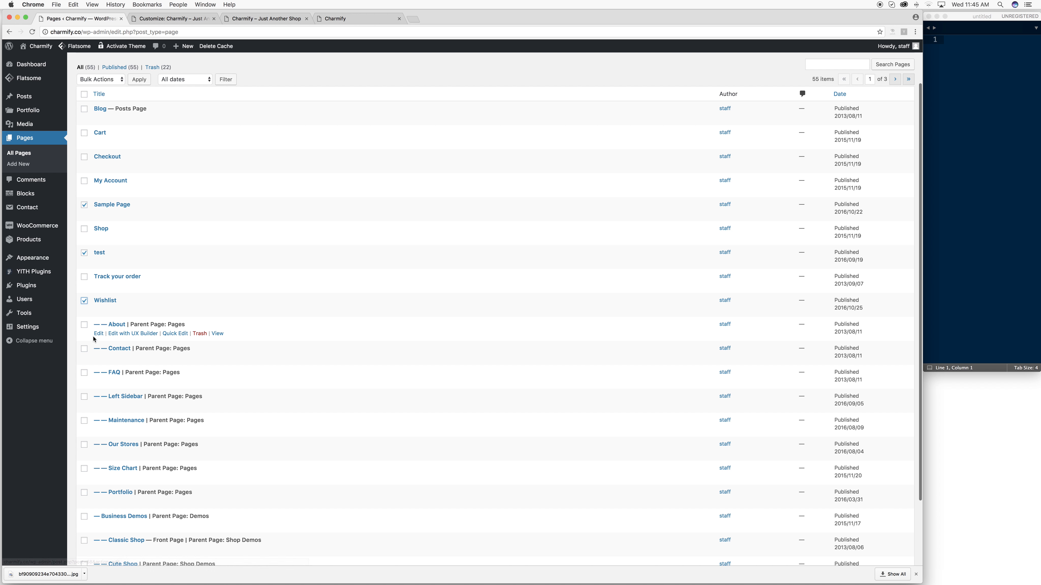
{"action": "left_click", "coordinate": [84, 373]}
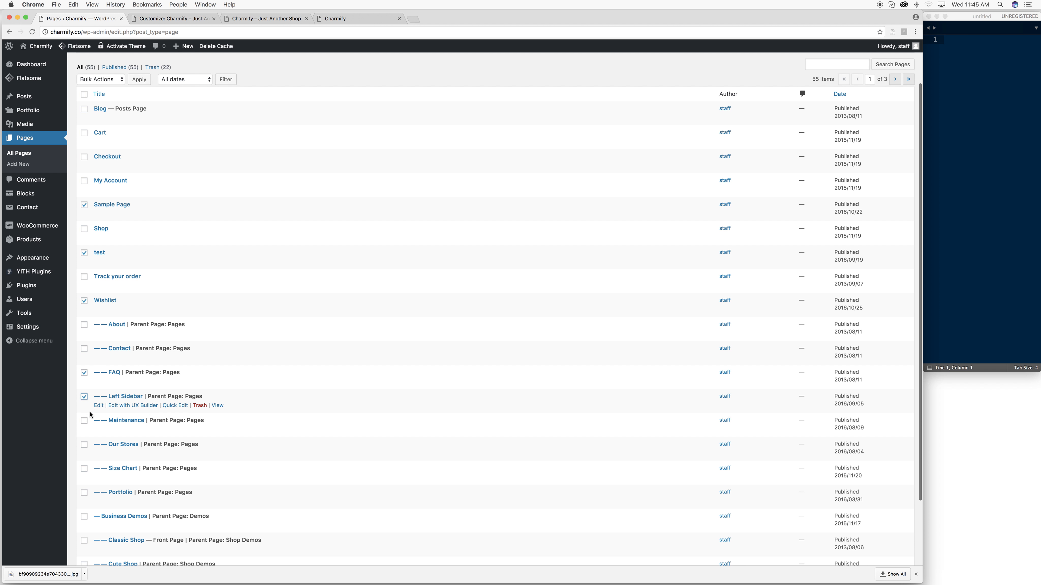
{"action": "scroll", "coordinate": [90, 415], "scroll_direction": "down", "scroll_amount": 3}
{"action": "left_click", "coordinate": [84, 357]}
{"action": "left_click", "coordinate": [85, 381]}
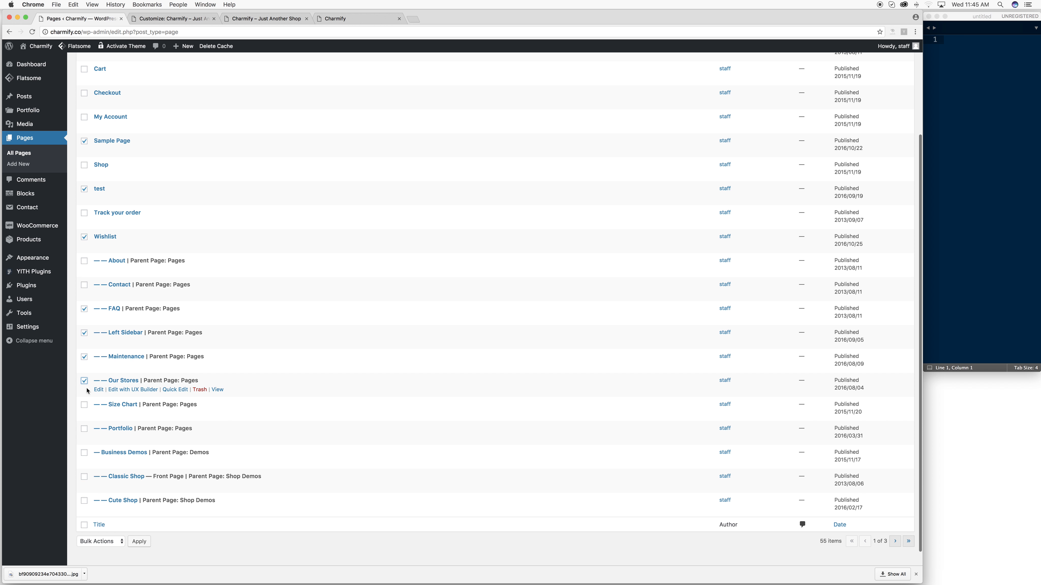
{"action": "left_click", "coordinate": [84, 405]}
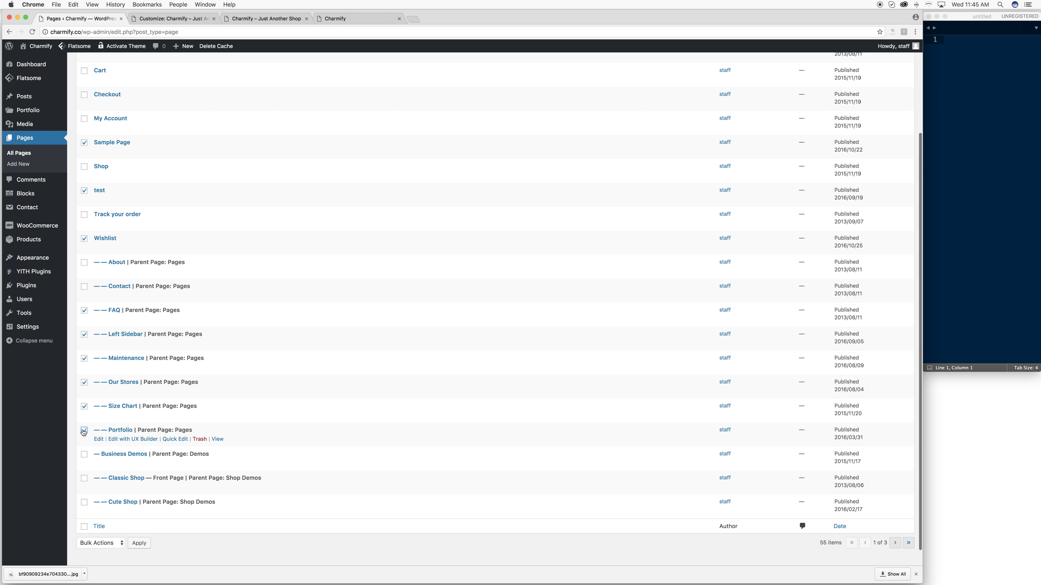
{"action": "left_click", "coordinate": [84, 478]}
{"action": "left_click", "coordinate": [85, 502]}
{"action": "left_click", "coordinate": [98, 543]}
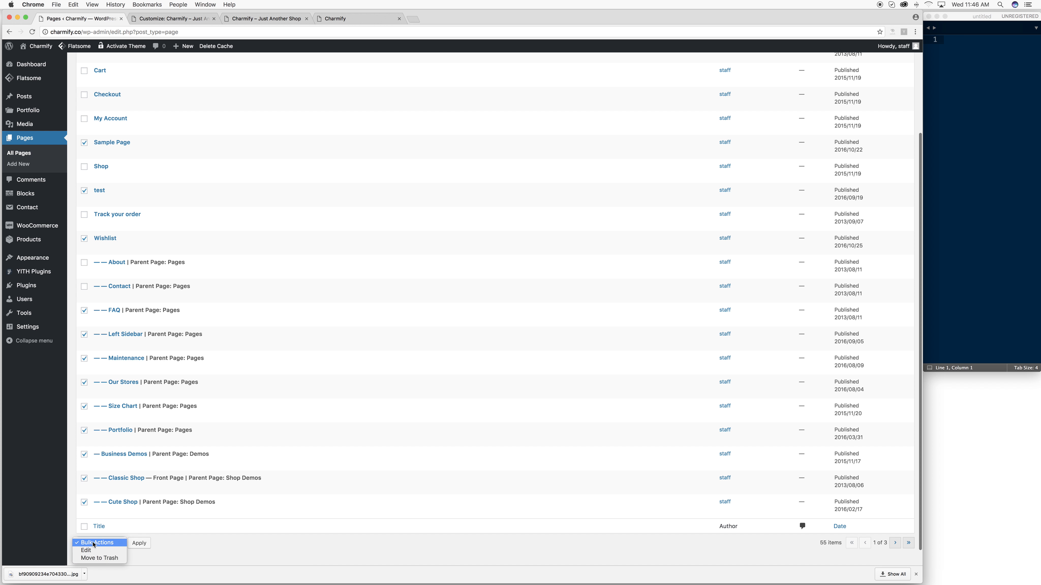
{"action": "left_click", "coordinate": [95, 558]}
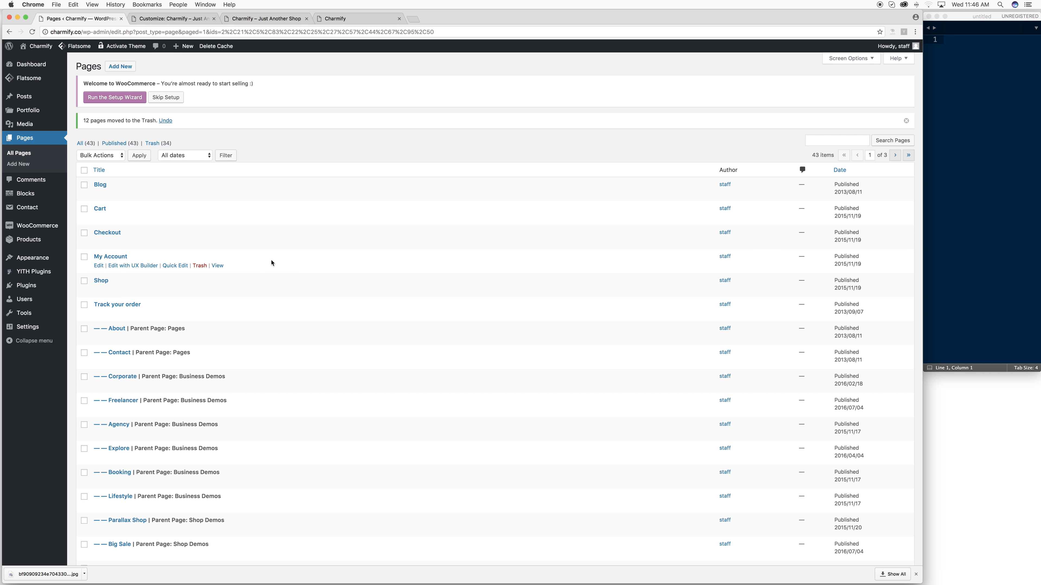
{"action": "scroll", "coordinate": [271, 263], "scroll_direction": "down", "scroll_amount": 5}
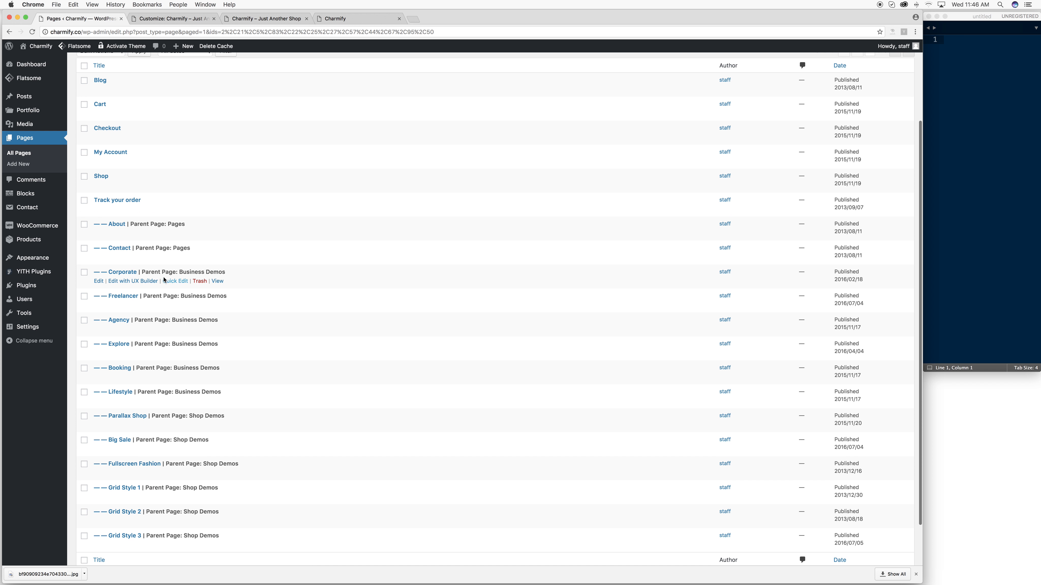
- Tick Corporate and Freelancer, open the Corporate page in a new tab and review it
{"action": "left_click", "coordinate": [85, 273]}
{"action": "left_click", "coordinate": [84, 295]}
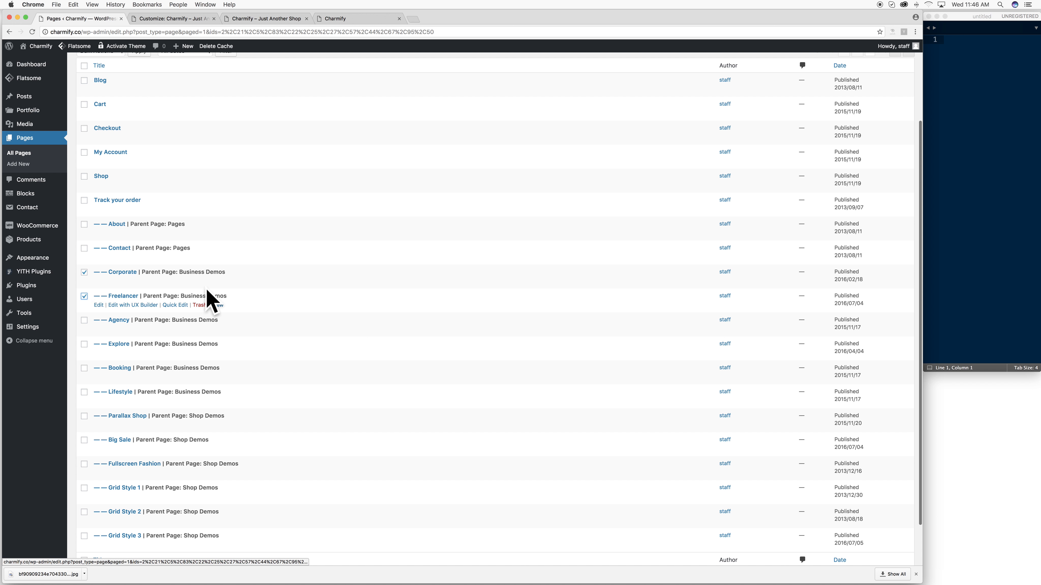
{"action": "right_click", "coordinate": [217, 281]}
{"action": "left_click", "coordinate": [230, 284]}
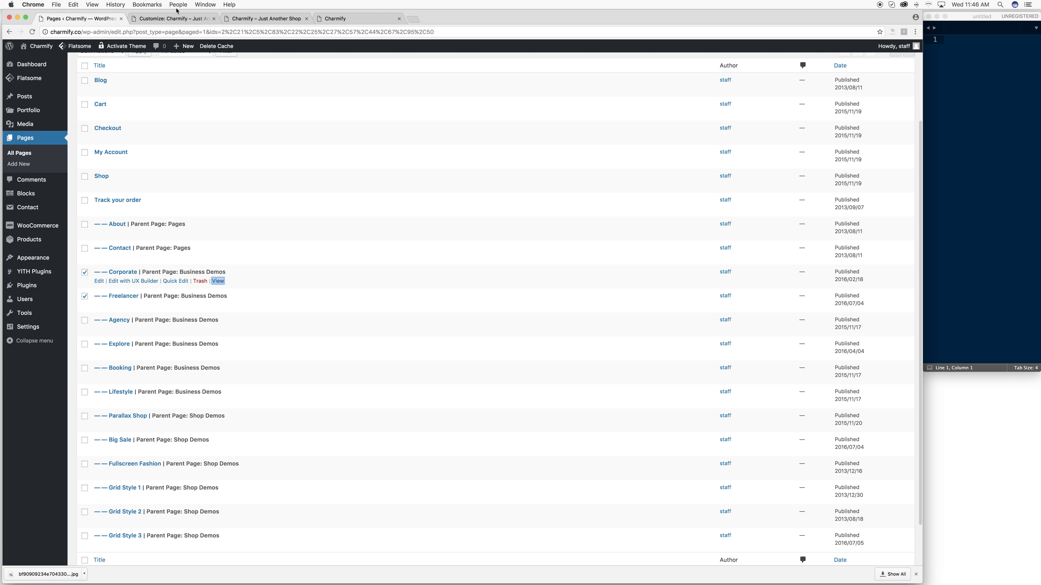
{"action": "left_click", "coordinate": [172, 18]}
{"action": "left_click", "coordinate": [102, 19]}
{"action": "left_click", "coordinate": [179, 21]}
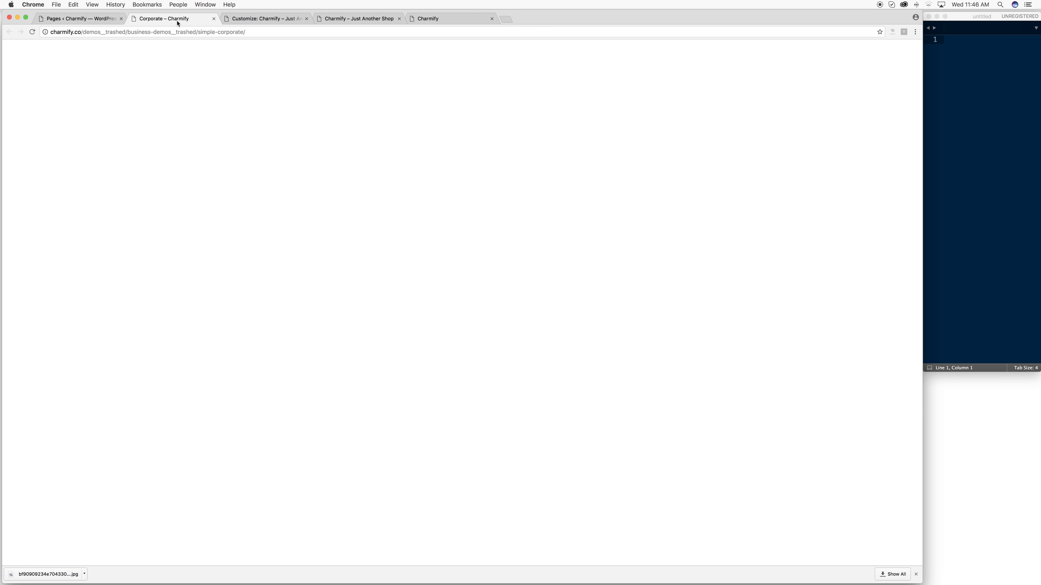
{"action": "scroll", "coordinate": [461, 186], "scroll_direction": "down", "scroll_amount": 8}
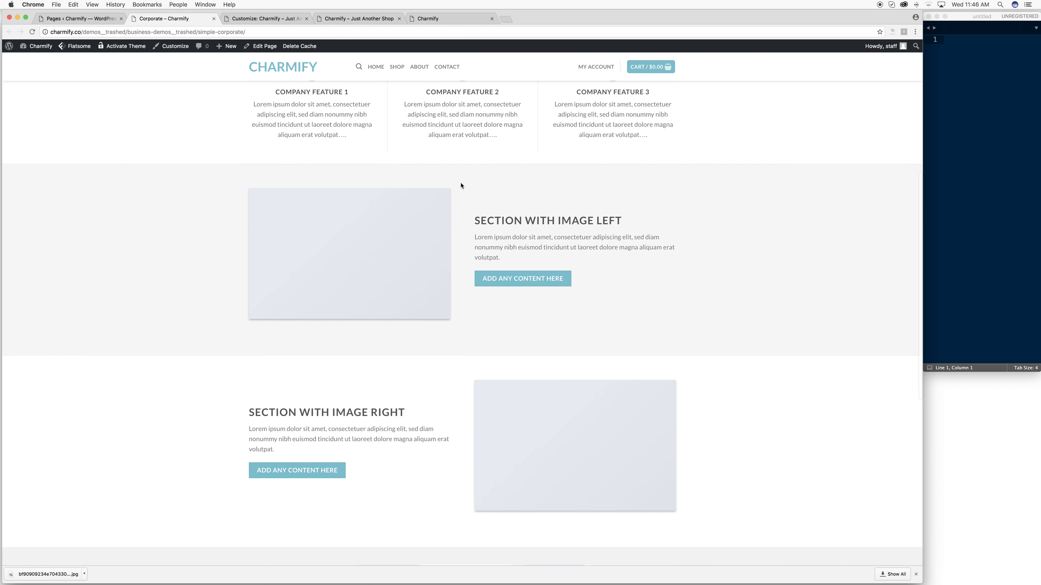
{"action": "scroll", "coordinate": [461, 183], "scroll_direction": "down", "scroll_amount": 10}
{"action": "scroll", "coordinate": [459, 180], "scroll_direction": "up", "scroll_amount": 13}
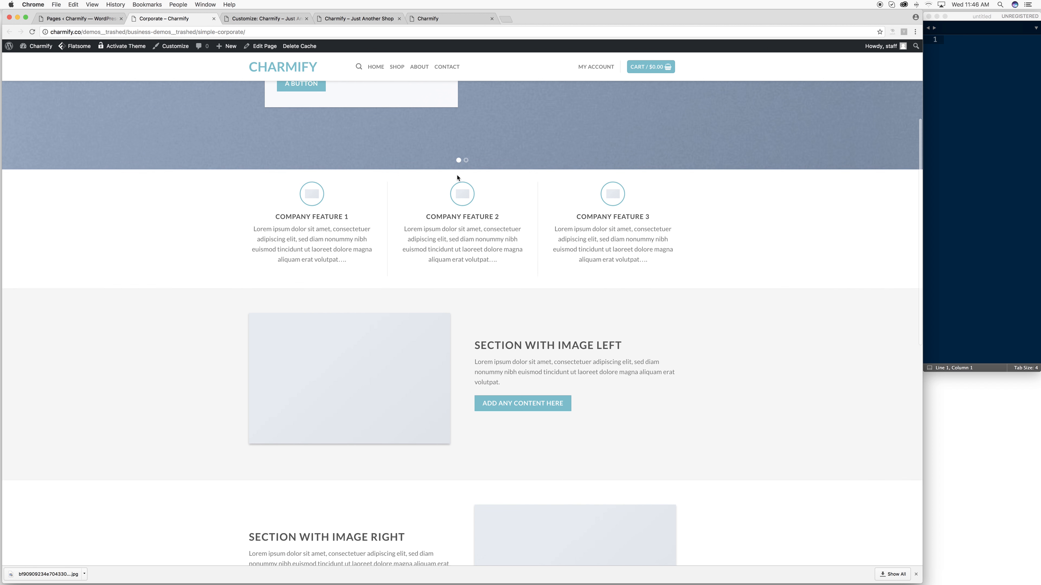
{"action": "scroll", "coordinate": [457, 177], "scroll_direction": "up", "scroll_amount": 6}
{"action": "left_click", "coordinate": [89, 21]}
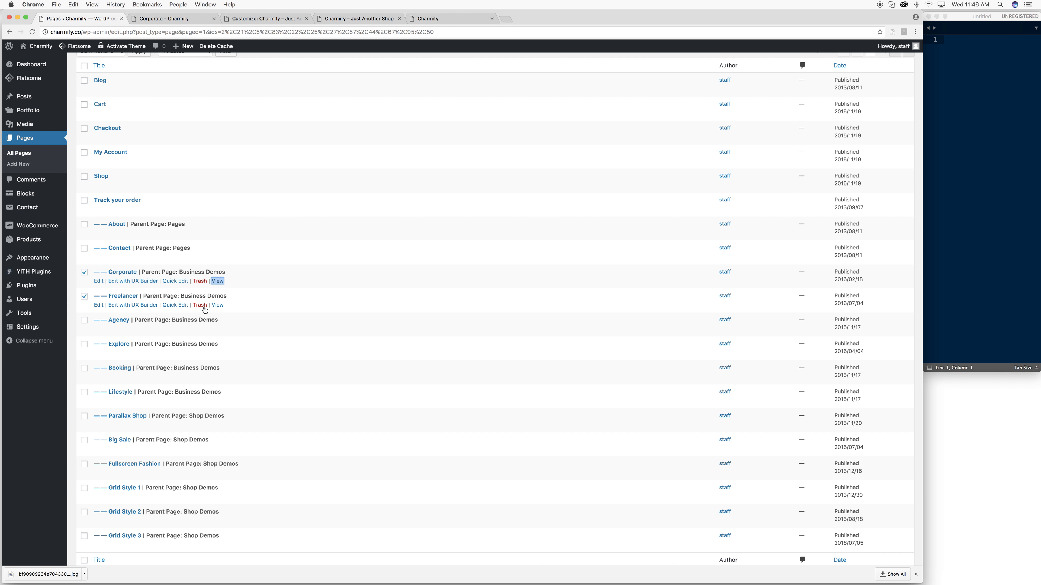
- Open the Freelancer page in a new tab, compare it with Corporate, then return to Pages
{"action": "right_click", "coordinate": [217, 305]}
{"action": "left_click", "coordinate": [238, 304]}
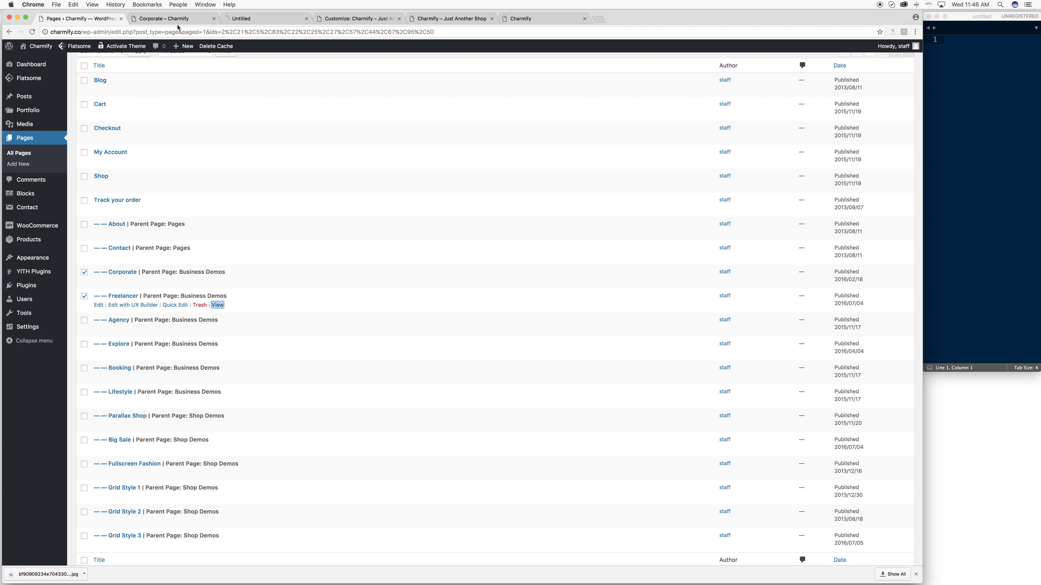
{"action": "left_click", "coordinate": [195, 22]}
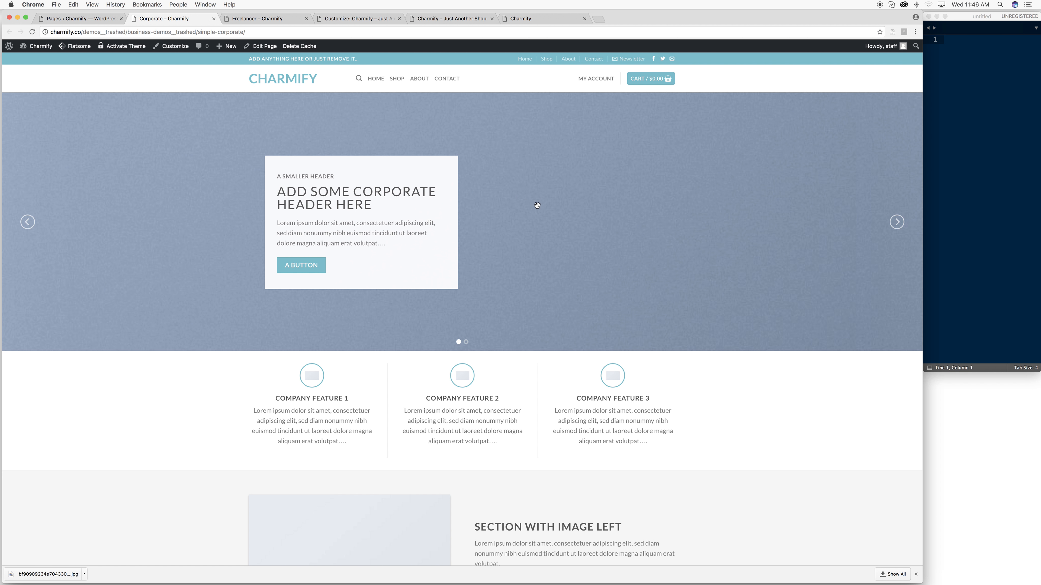
{"action": "scroll", "coordinate": [537, 205], "scroll_direction": "down", "scroll_amount": 3}
{"action": "scroll", "coordinate": [537, 203], "scroll_direction": "up", "scroll_amount": 3}
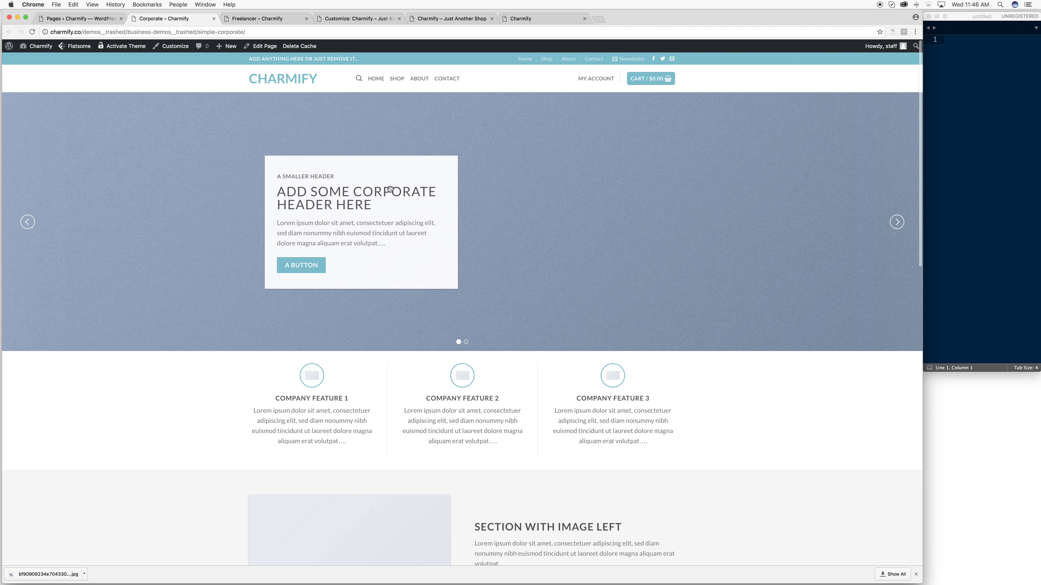
{"action": "scroll", "coordinate": [419, 123], "scroll_direction": "down", "scroll_amount": 10}
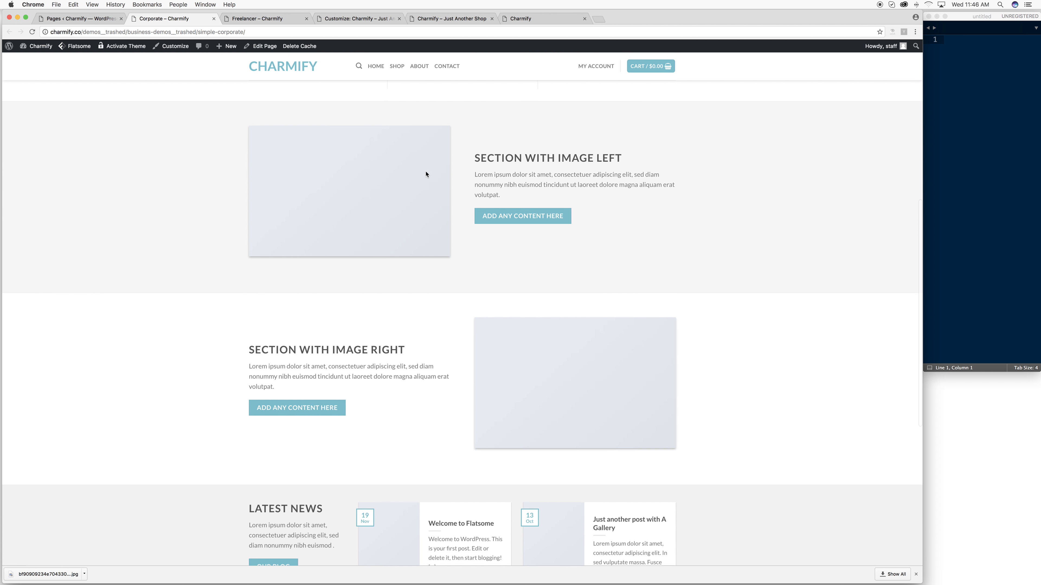
{"action": "scroll", "coordinate": [422, 172], "scroll_direction": "up", "scroll_amount": 2}
{"action": "scroll", "coordinate": [417, 171], "scroll_direction": "up", "scroll_amount": 7}
{"action": "scroll", "coordinate": [415, 188], "scroll_direction": "down", "scroll_amount": 2}
{"action": "scroll", "coordinate": [406, 185], "scroll_direction": "up", "scroll_amount": 1}
{"action": "scroll", "coordinate": [410, 188], "scroll_direction": "up", "scroll_amount": 2}
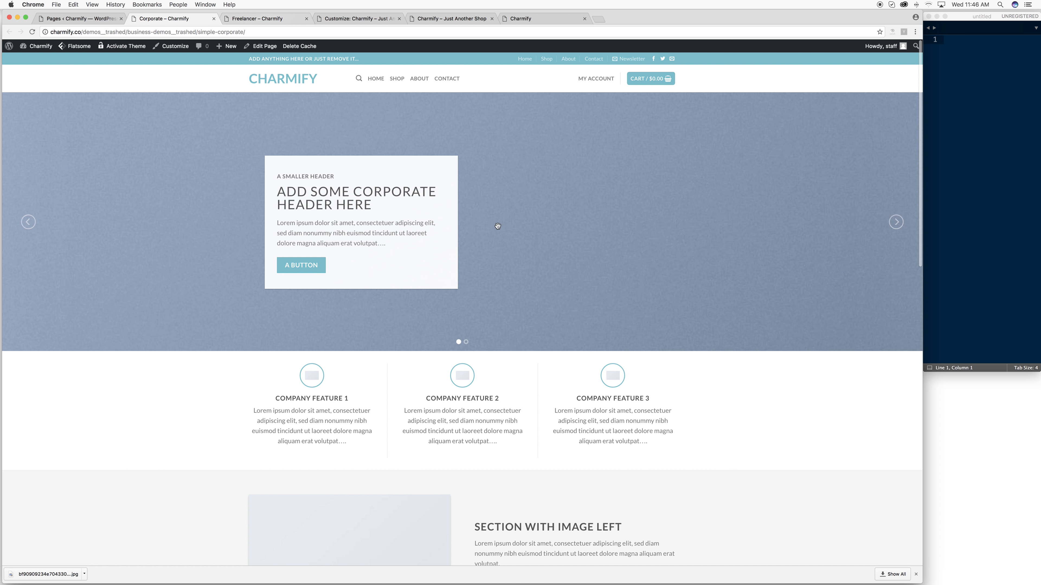
{"action": "left_click", "coordinate": [255, 19]}
{"action": "left_click", "coordinate": [183, 19]}
{"action": "left_click", "coordinate": [107, 19]}
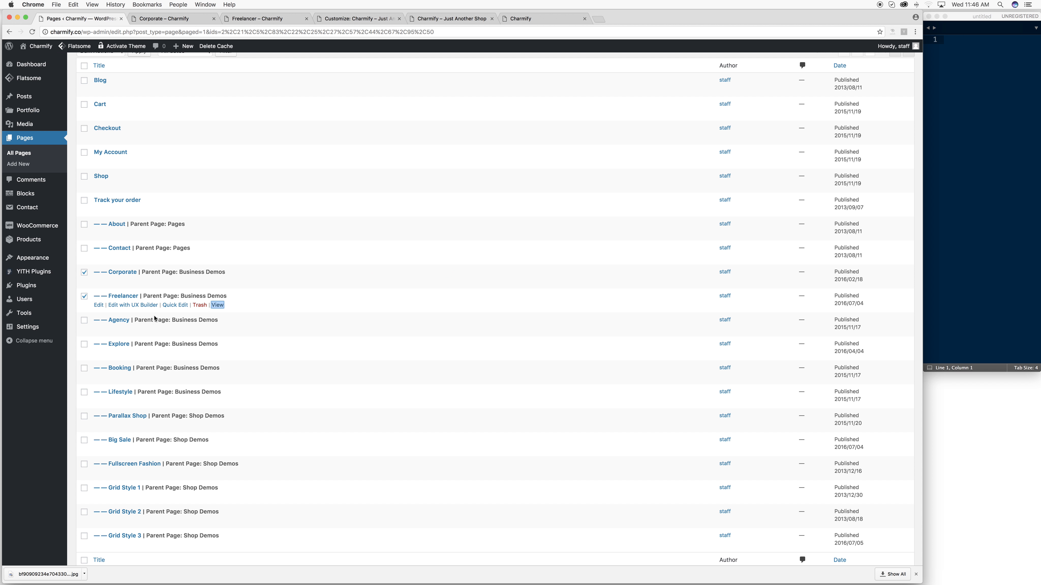
{"action": "scroll", "coordinate": [87, 339], "scroll_direction": "up", "scroll_amount": 1}
- Tick Explore, Grid Style 1-3, Fullscreen Fashion, Big Sale and Lifestyle, and apply Move to Trash
{"action": "left_click", "coordinate": [84, 352]}
{"action": "scroll", "coordinate": [83, 481], "scroll_direction": "down", "scroll_amount": 3}
{"action": "left_click", "coordinate": [83, 485]}
{"action": "left_click", "coordinate": [84, 460]}
{"action": "left_click", "coordinate": [84, 436]}
{"action": "left_click", "coordinate": [85, 413]}
{"action": "left_click", "coordinate": [84, 389]}
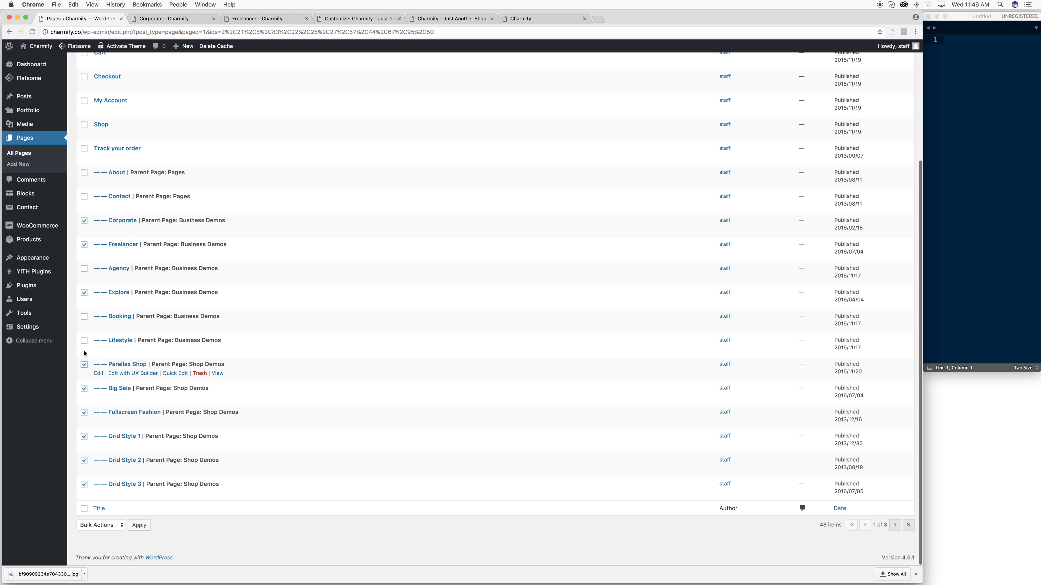
{"action": "left_click", "coordinate": [85, 342]}
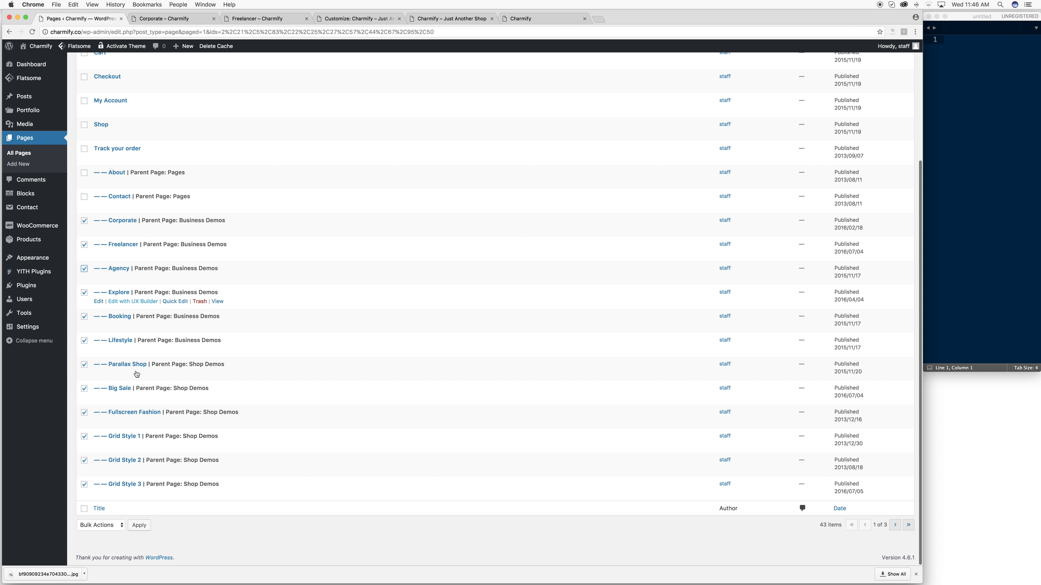
{"action": "left_click", "coordinate": [104, 525]}
{"action": "left_click", "coordinate": [100, 540]}
{"action": "left_click", "coordinate": [139, 525]}
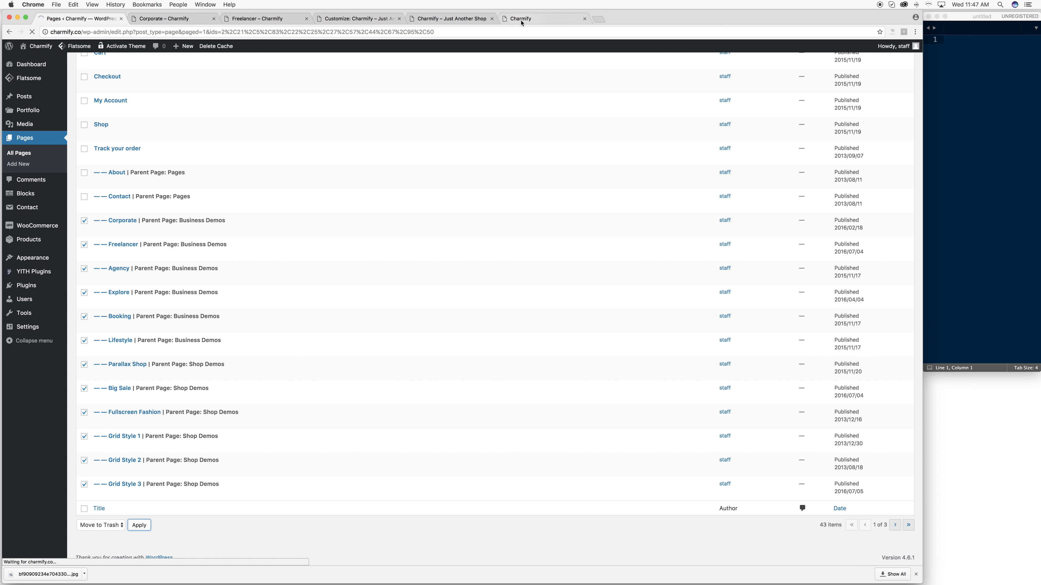
- Close the Corporate, Freelancer and Customizer tabs and reapply Move to Trash, which returns an error
{"action": "left_click", "coordinate": [200, 21]}
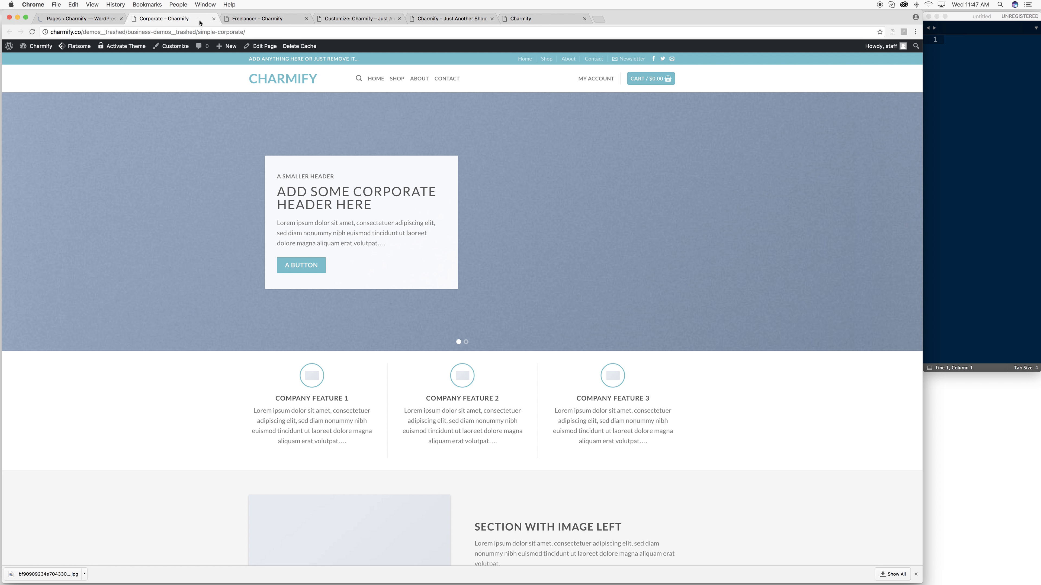
{"action": "left_click", "coordinate": [214, 19]}
{"action": "left_click", "coordinate": [214, 18]}
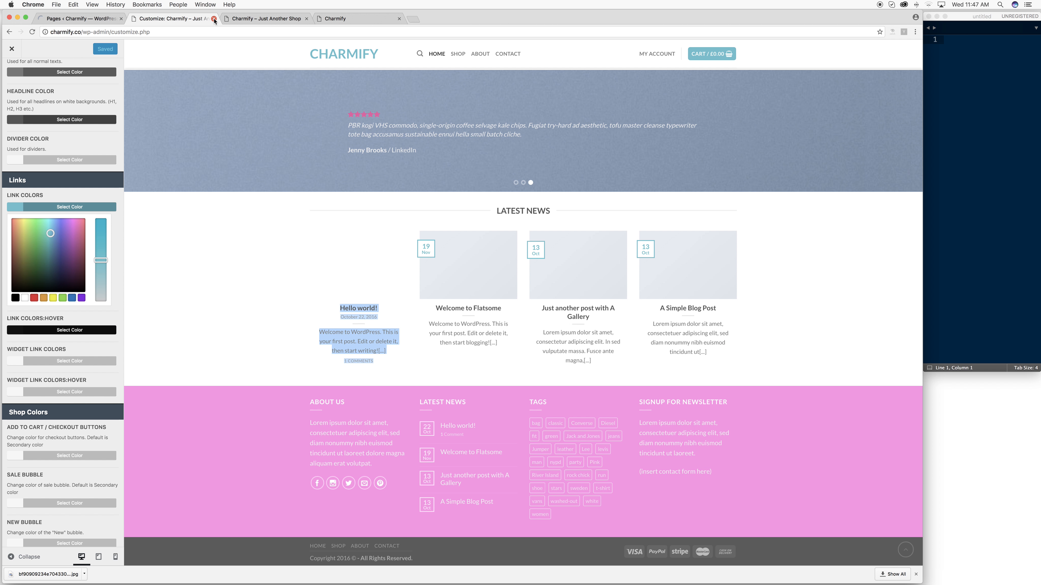
{"action": "left_click", "coordinate": [214, 19]}
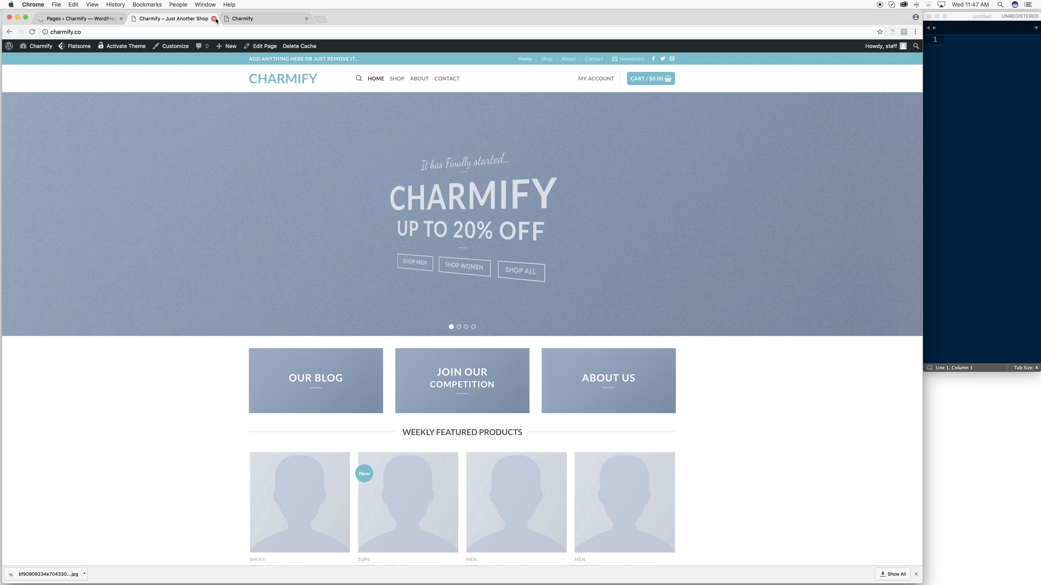
{"action": "left_click", "coordinate": [242, 19]}
{"action": "left_click", "coordinate": [180, 19]}
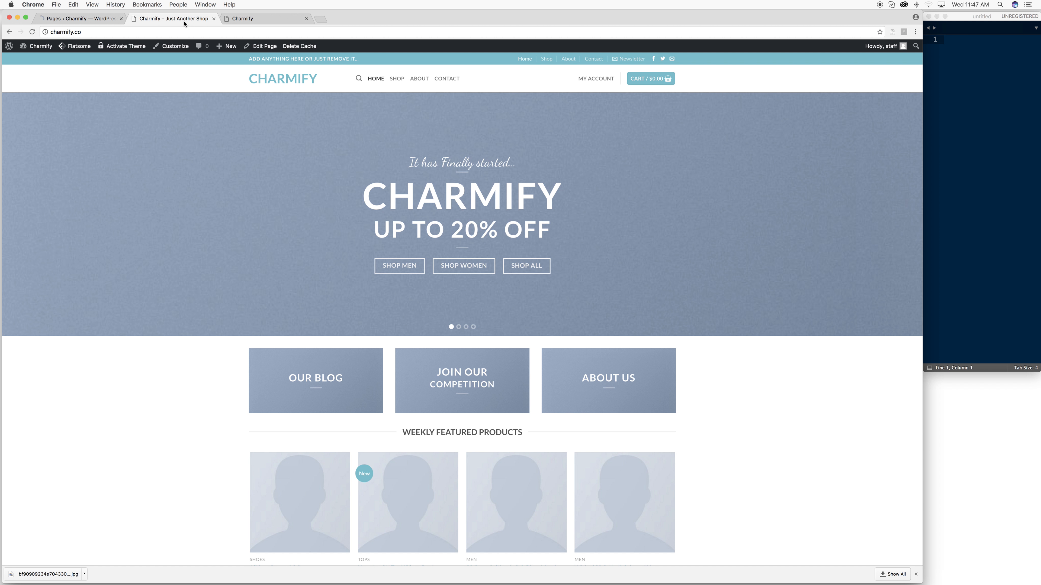
{"action": "left_click", "coordinate": [66, 19]}
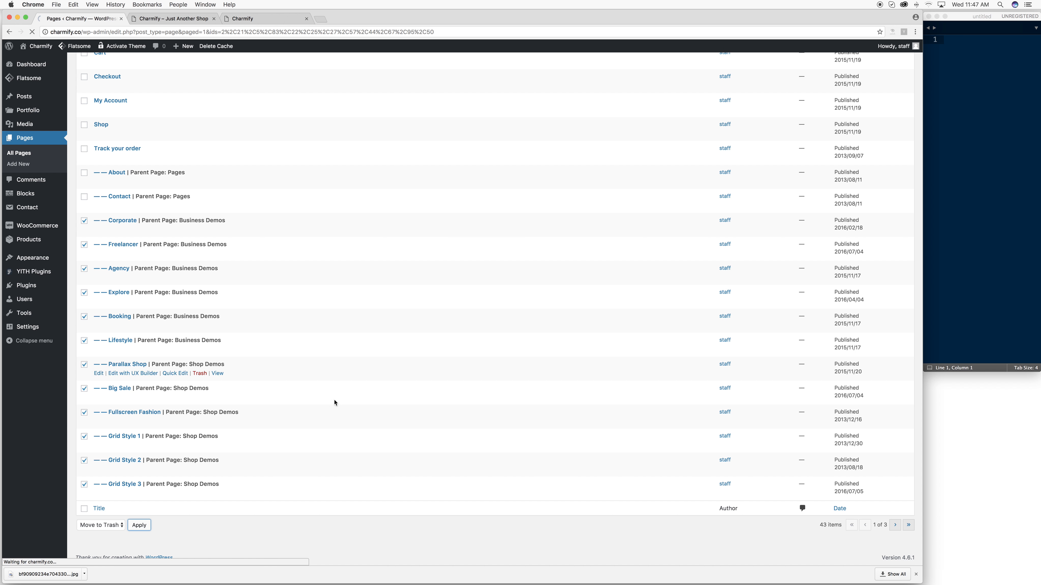
{"action": "left_click", "coordinate": [143, 528]}
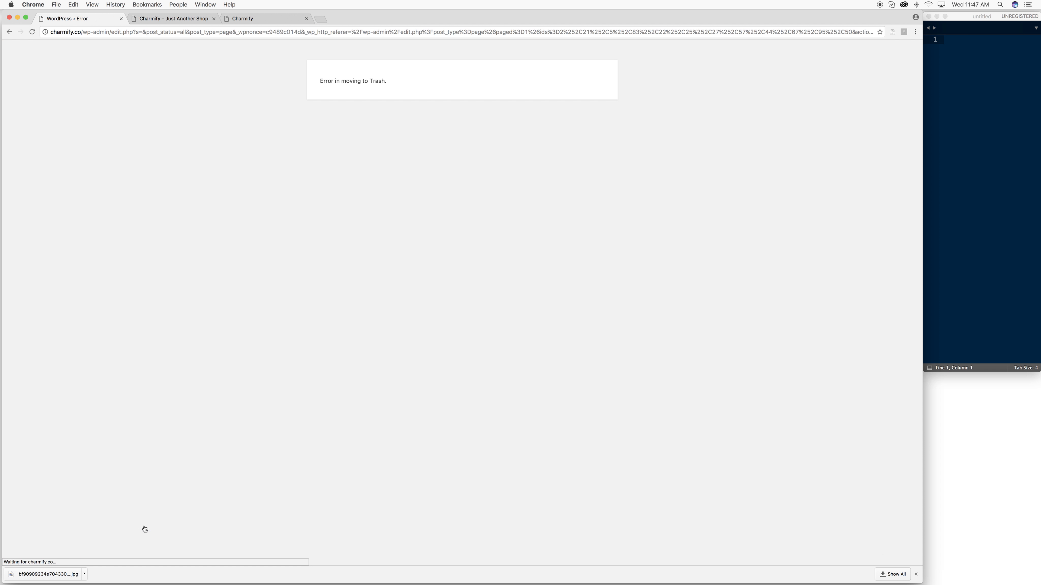
- Load the WordPress dashboard at charmify.co/wp-admin
{"action": "left_click", "coordinate": [106, 31]}
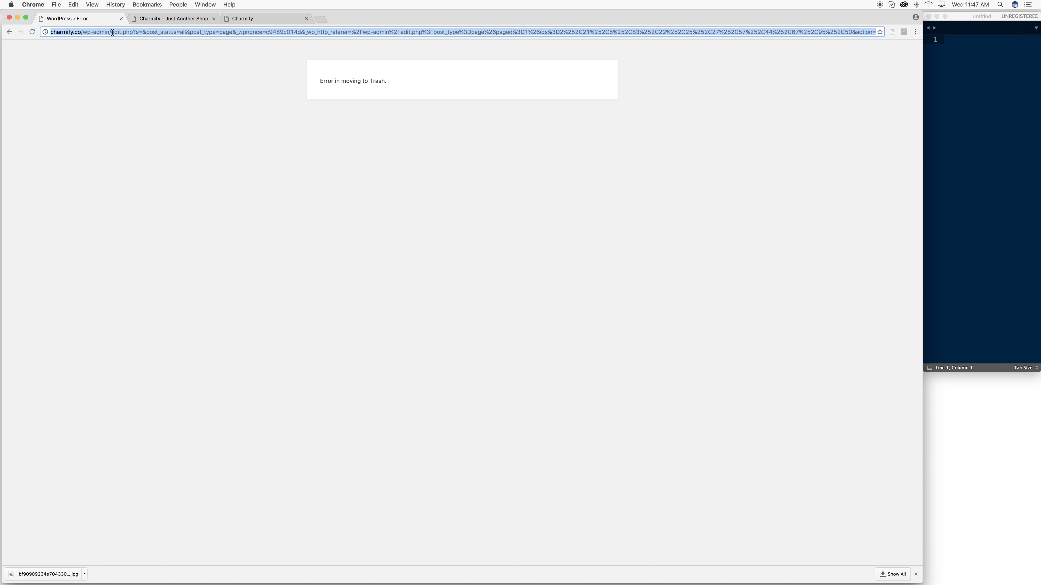
{"action": "left_click", "coordinate": [113, 33]}
{"action": "key", "text": "shift+super+Right"}
{"action": "key", "text": "BackSpace"}
{"action": "key", "text": "Return"}
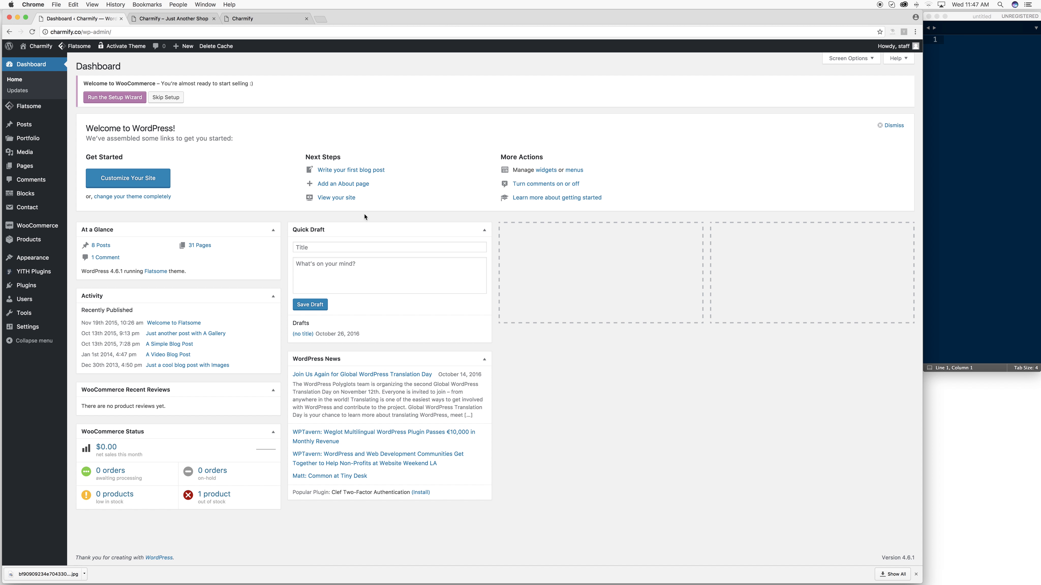
- Bulk-move the 11 Elements pages on the second Pages list page to Trash
{"action": "left_click", "coordinate": [26, 126]}
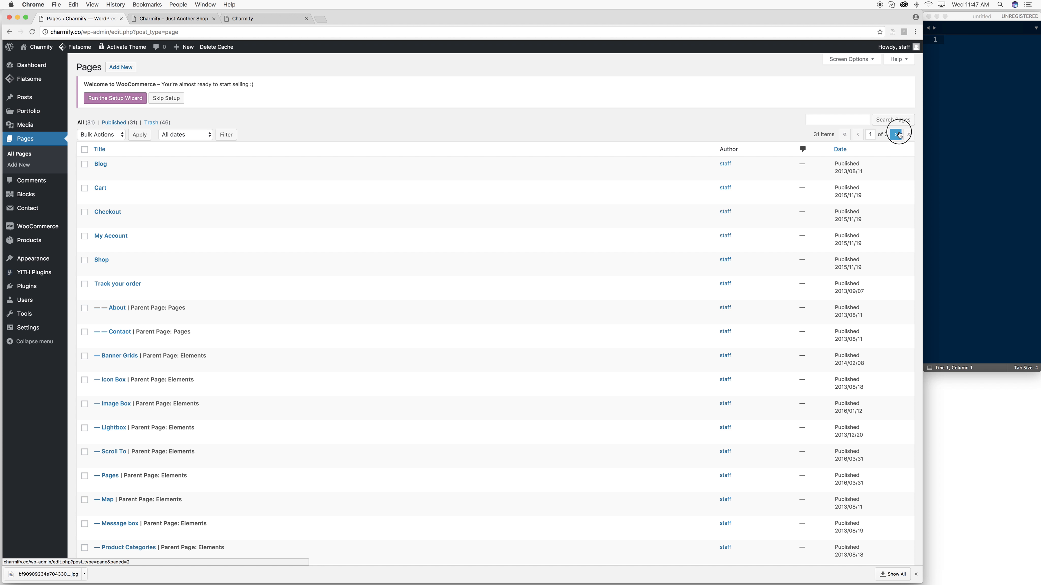
{"action": "left_click", "coordinate": [898, 134]}
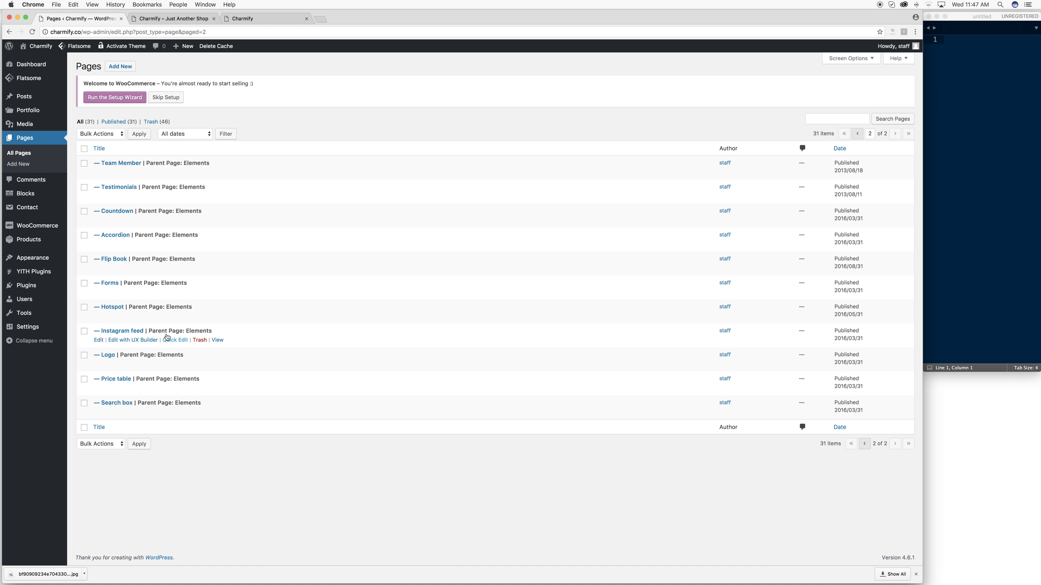
{"action": "left_click", "coordinate": [87, 138]}
{"action": "left_click", "coordinate": [134, 137]}
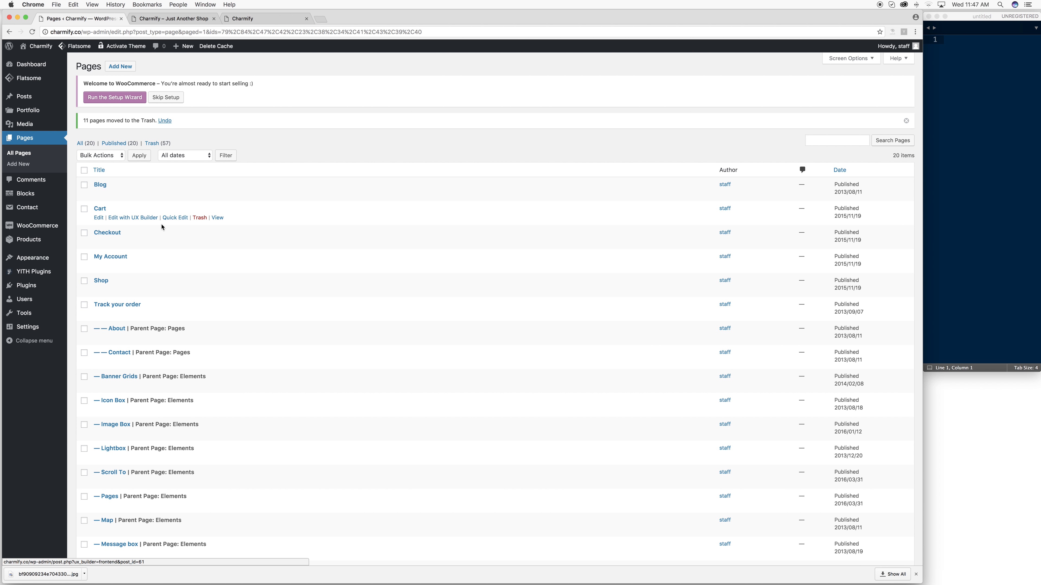
{"action": "scroll", "coordinate": [164, 218], "scroll_direction": "down", "scroll_amount": 3}
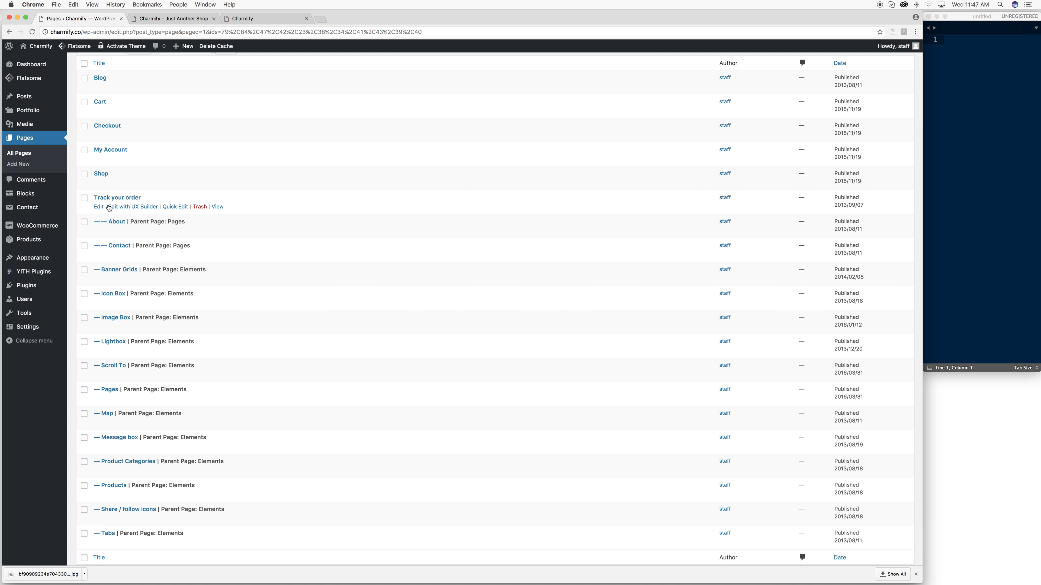
{"action": "scroll", "coordinate": [109, 208], "scroll_direction": "up", "scroll_amount": 3}
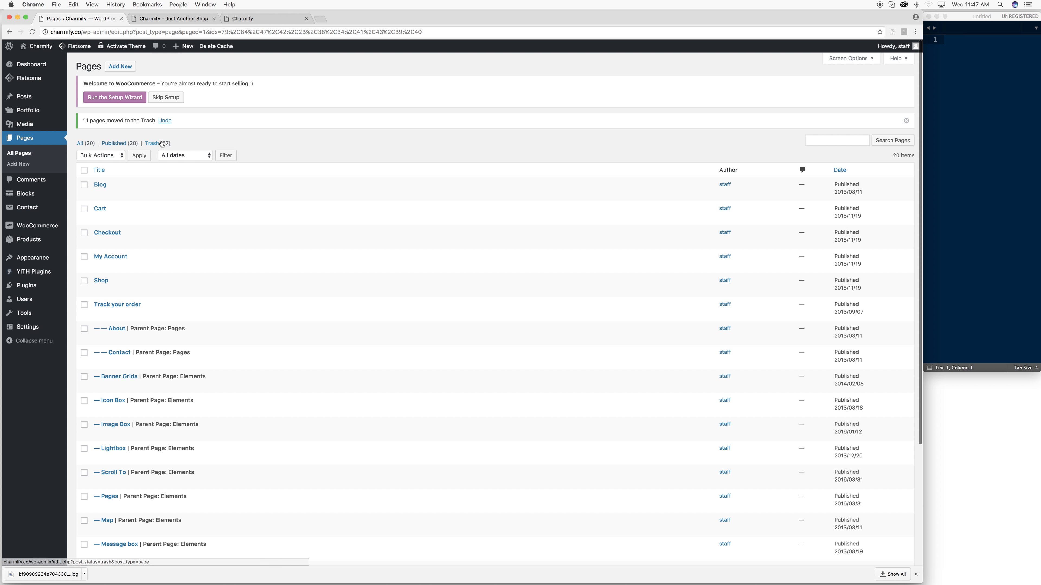
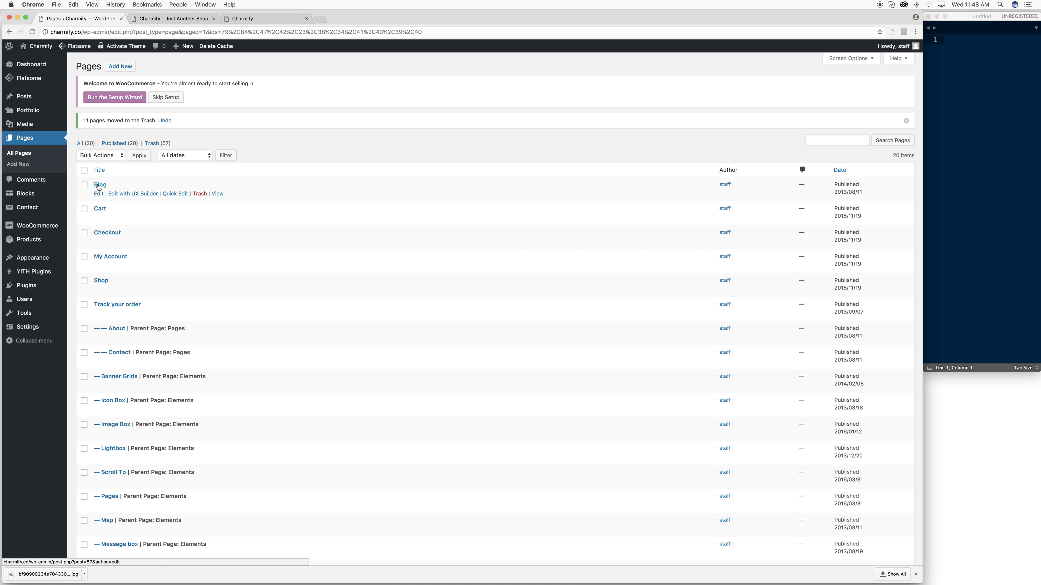
- Tick the leftover Elements pages, from Tabs, Share/follow icons and Products down to Banner Grids
{"action": "scroll", "coordinate": [146, 284], "scroll_direction": "down", "scroll_amount": 5}
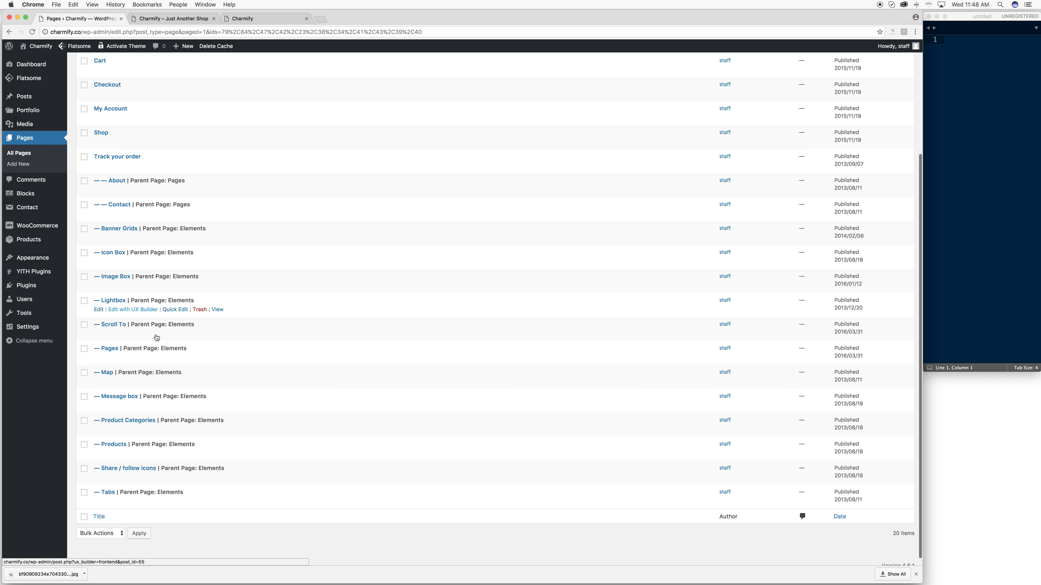
{"action": "left_click", "coordinate": [85, 493]}
{"action": "left_click", "coordinate": [84, 469]}
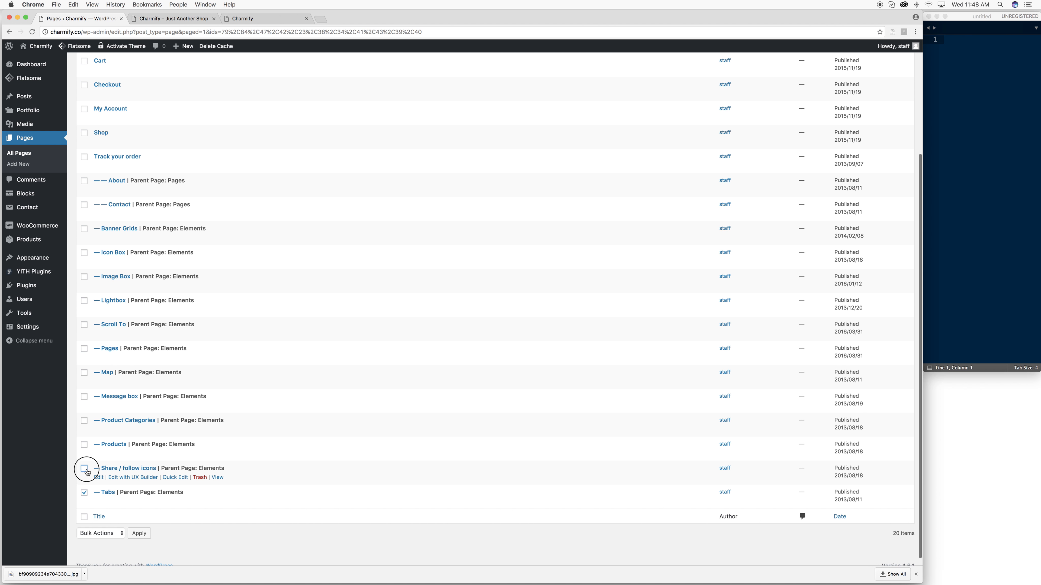
{"action": "left_click", "coordinate": [84, 445]}
{"action": "left_click", "coordinate": [84, 421]}
{"action": "left_click", "coordinate": [84, 397]}
{"action": "left_click", "coordinate": [84, 349]}
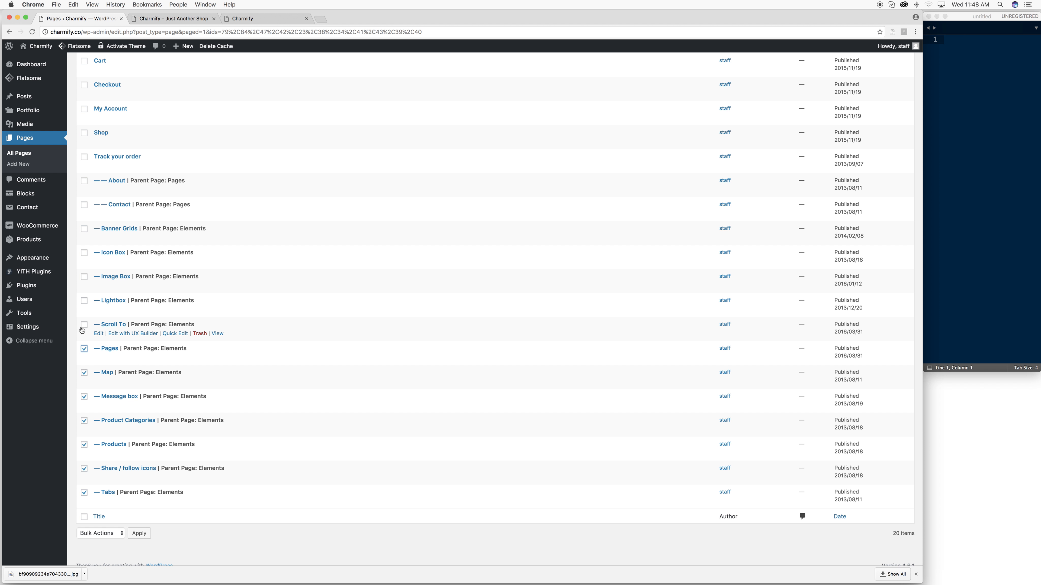
{"action": "left_click", "coordinate": [84, 325]}
{"action": "left_click", "coordinate": [84, 301]}
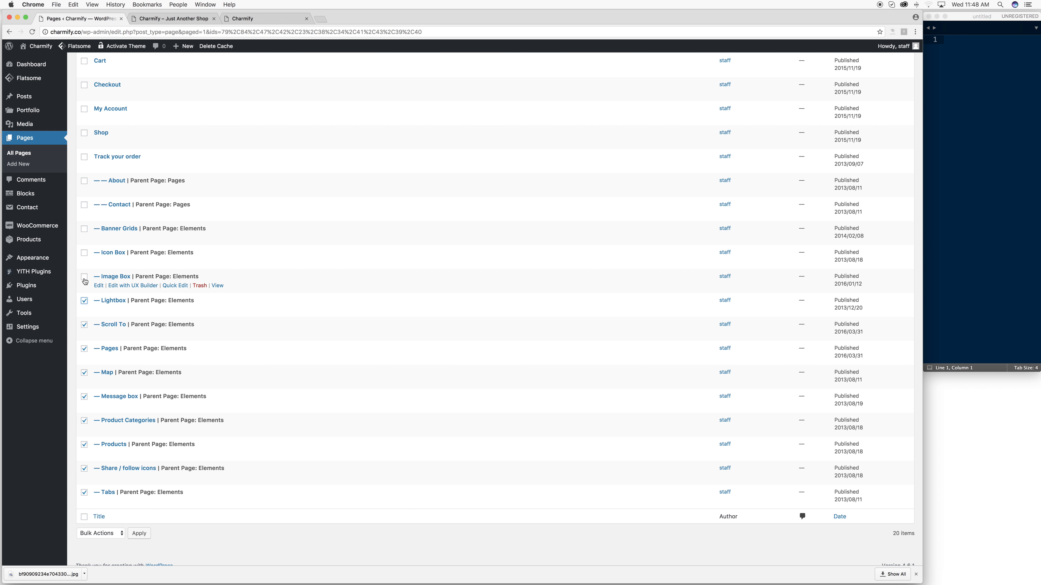
{"action": "left_click", "coordinate": [84, 253]}
{"action": "left_click", "coordinate": [85, 232]}
- Move all the ticked Elements pages to Trash with the Move to Trash bulk action
{"action": "scroll", "coordinate": [109, 216], "scroll_direction": "up", "scroll_amount": 3}
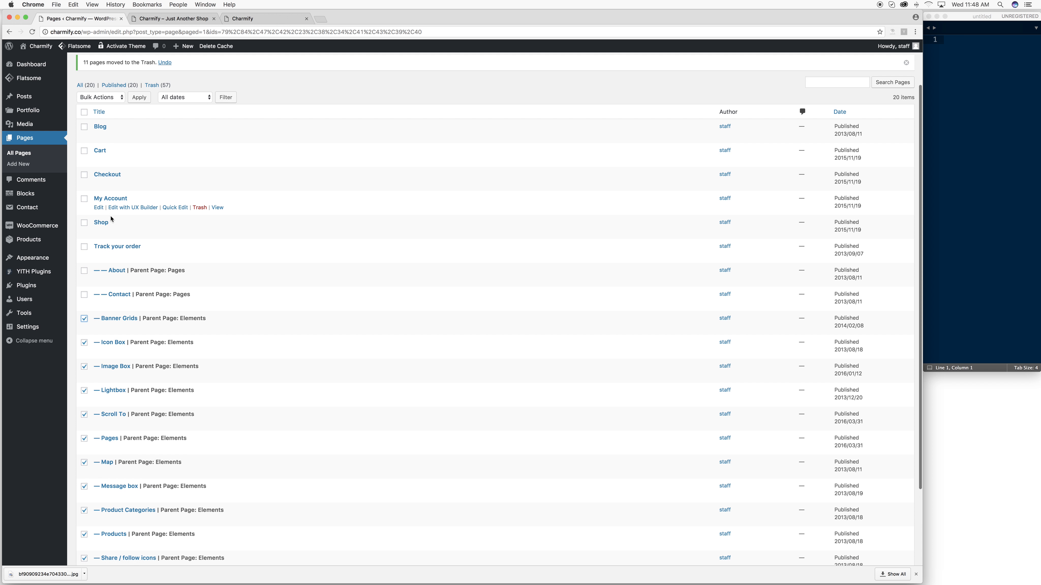
{"action": "scroll", "coordinate": [158, 336], "scroll_direction": "down", "scroll_amount": 5}
{"action": "left_click", "coordinate": [116, 524]}
{"action": "left_click", "coordinate": [99, 541]}
{"action": "left_click", "coordinate": [136, 527]}
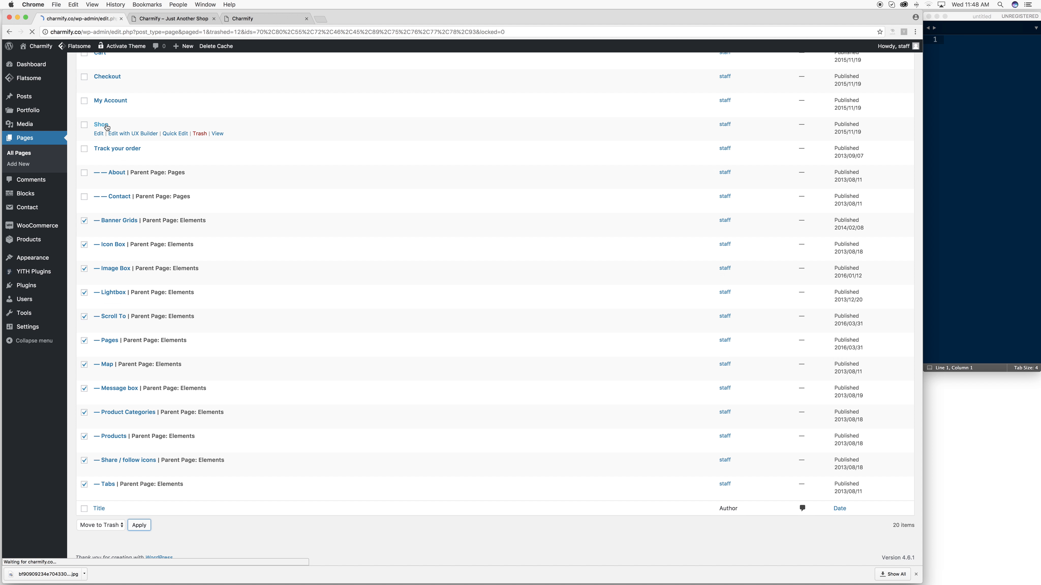
{"action": "mouse_move", "coordinate": [29, 202]}
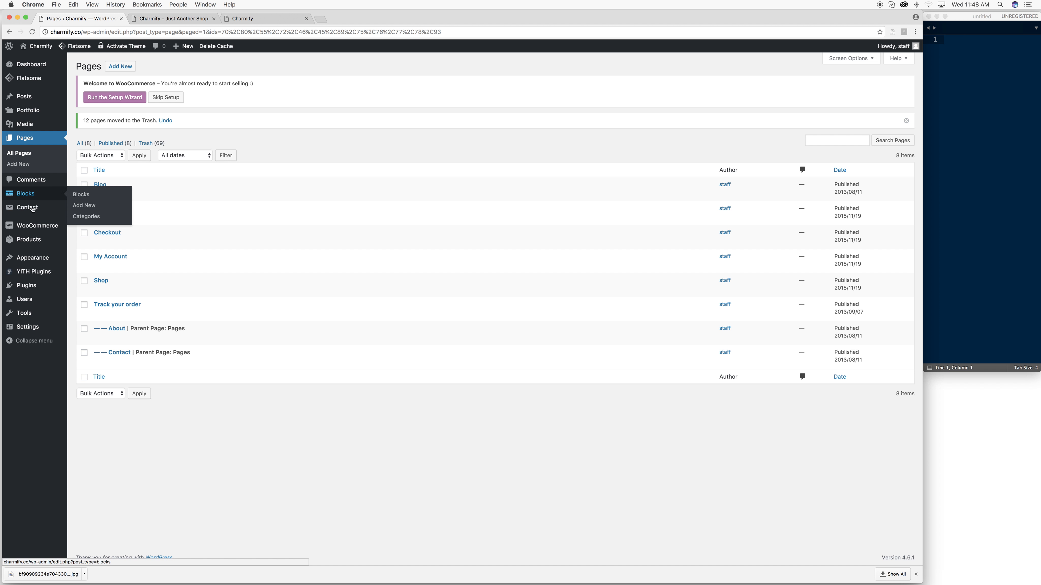
{"action": "mouse_move", "coordinate": [44, 267]}
- Swap Main Navigation's Shop custom link for the Shop page, placed under Home, and save
{"action": "left_click", "coordinate": [85, 294]}
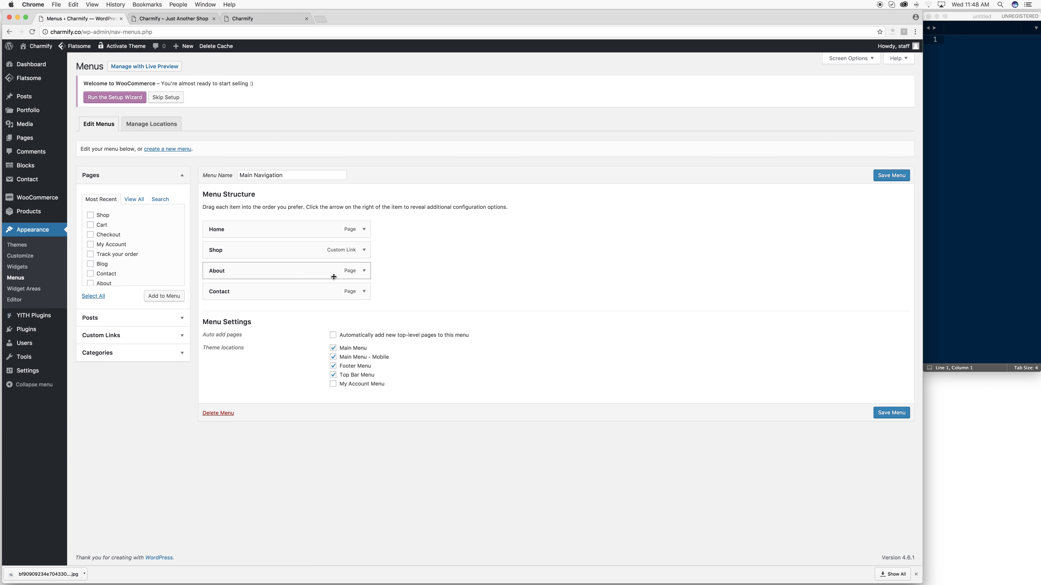
{"action": "left_click", "coordinate": [364, 250]}
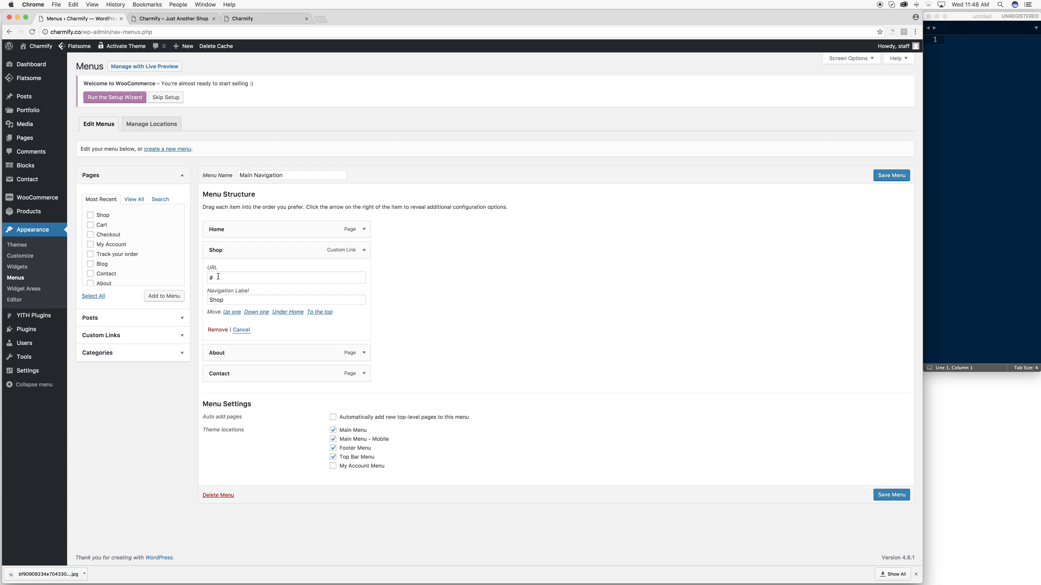
{"action": "left_click", "coordinate": [218, 330]}
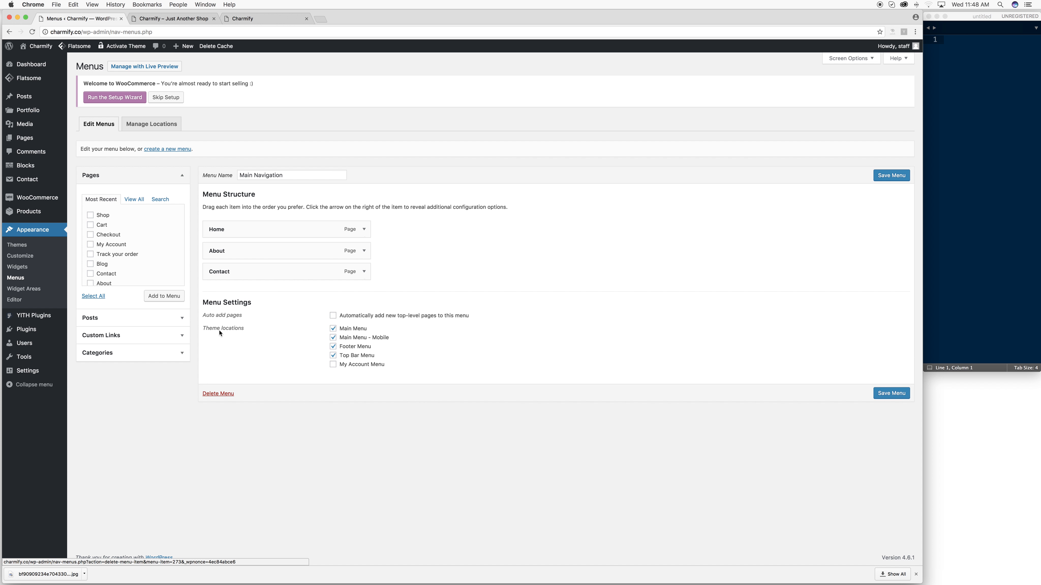
{"action": "left_click", "coordinate": [132, 200]}
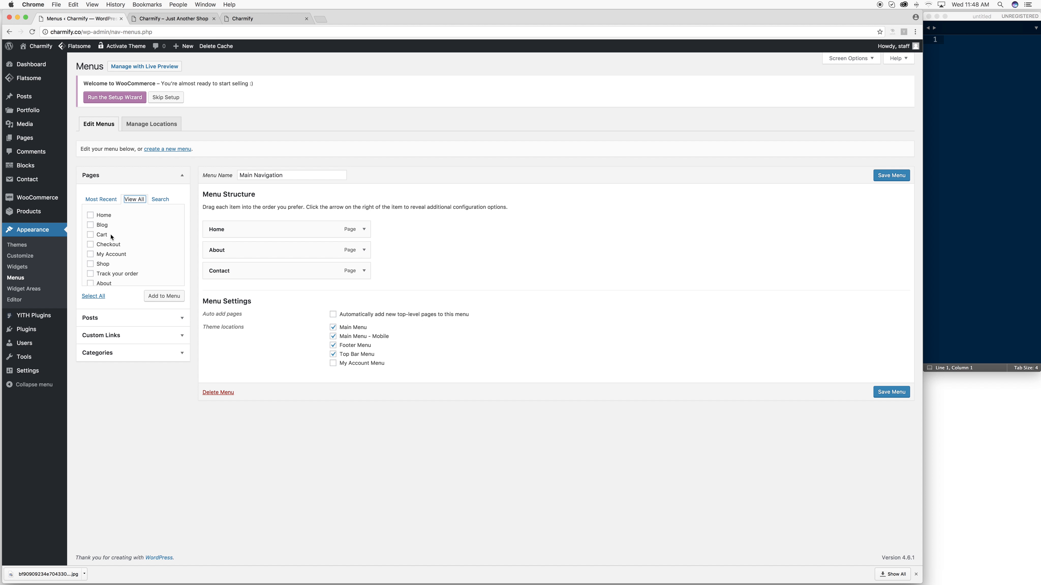
{"action": "left_click", "coordinate": [162, 299]}
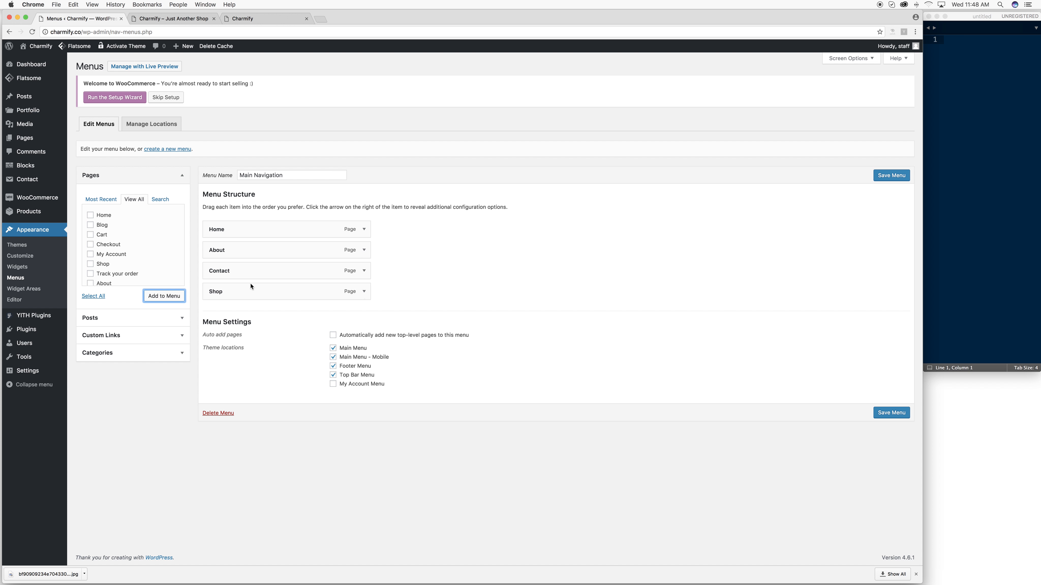
{"action": "left_click_drag", "start_coordinate": [232, 289], "coordinate": [226, 248]}
{"action": "left_click", "coordinate": [878, 417]}
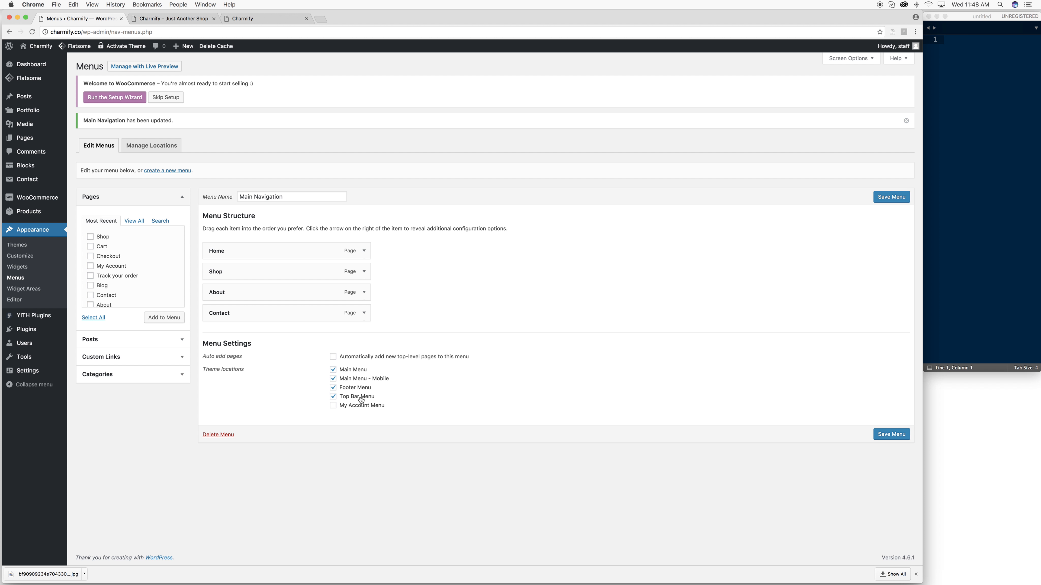
- Reload the Charmify storefront and scroll it to confirm the Home, Shop, About, Contact menu
{"action": "left_click", "coordinate": [240, 21]}
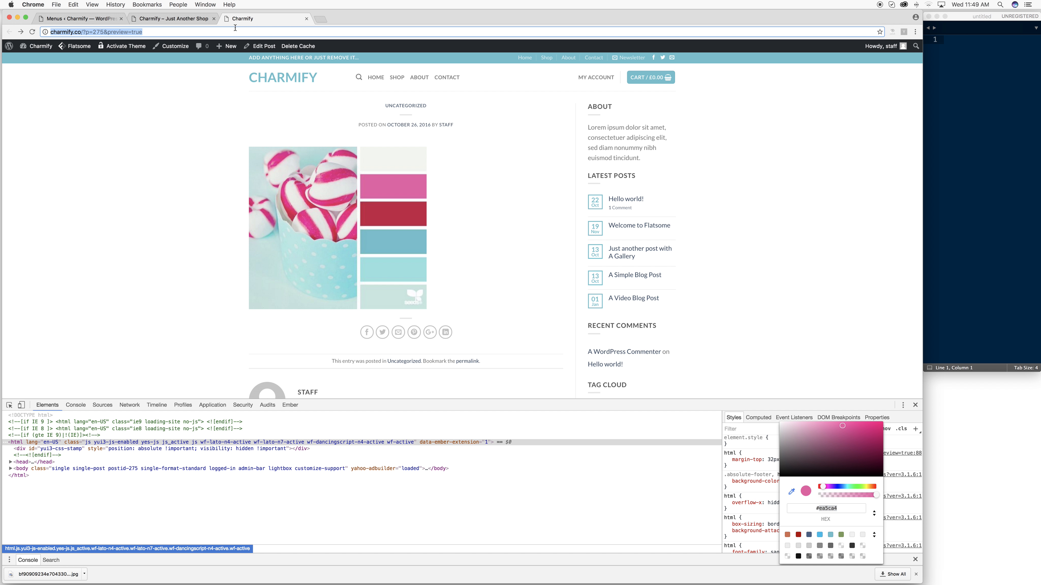
{"action": "left_click", "coordinate": [194, 20]}
{"action": "left_click", "coordinate": [188, 31]}
{"action": "key", "text": "Return"}
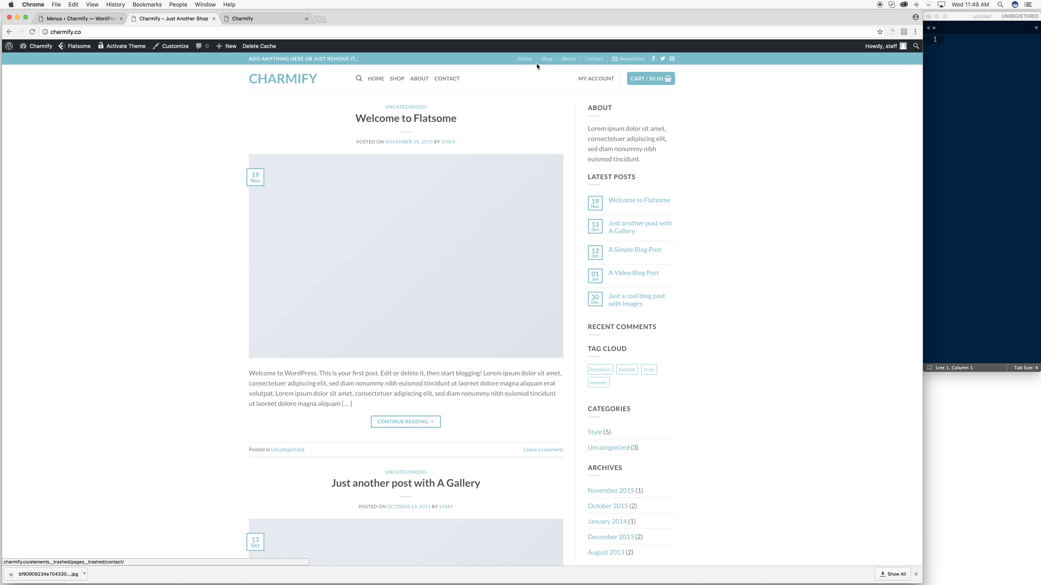
{"action": "scroll", "coordinate": [439, 174], "scroll_direction": "down", "scroll_amount": 15}
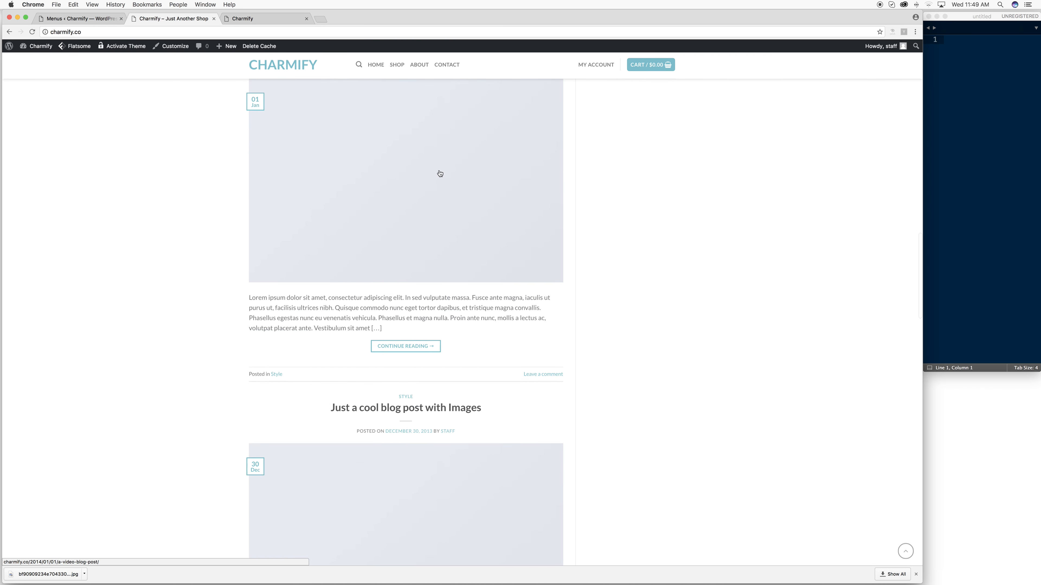
{"action": "scroll", "coordinate": [439, 174], "scroll_direction": "down", "scroll_amount": 10}
{"action": "scroll", "coordinate": [283, 497], "scroll_direction": "up", "scroll_amount": 15}
{"action": "scroll", "coordinate": [289, 497], "scroll_direction": "up", "scroll_amount": 10}
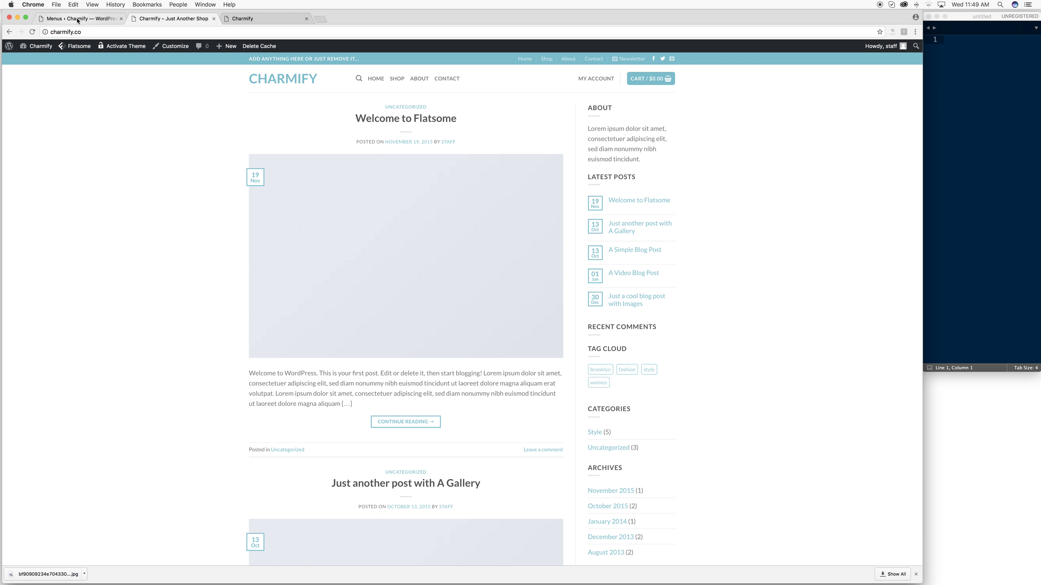
- Restore the Classic Shop page from the Pages Trash list
{"action": "left_click", "coordinate": [99, 19]}
{"action": "left_click", "coordinate": [27, 139]}
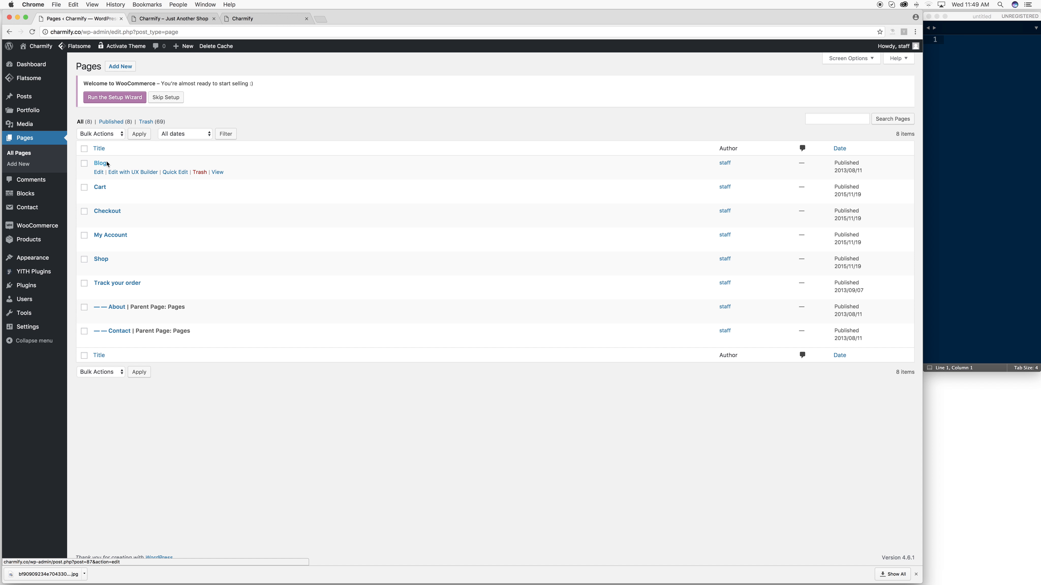
{"action": "left_click", "coordinate": [150, 122]}
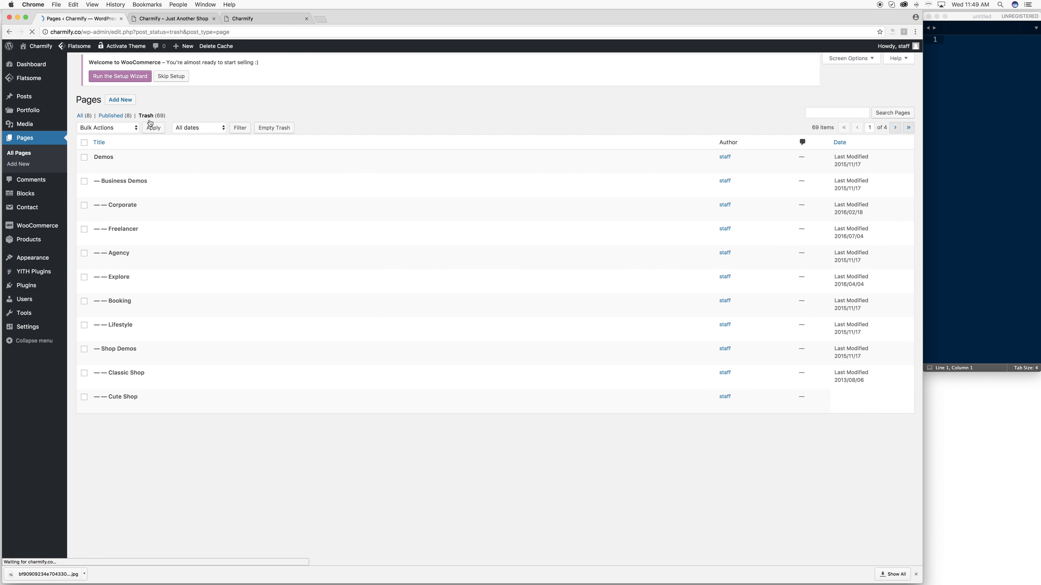
{"action": "scroll", "coordinate": [231, 246], "scroll_direction": "down", "scroll_amount": 5}
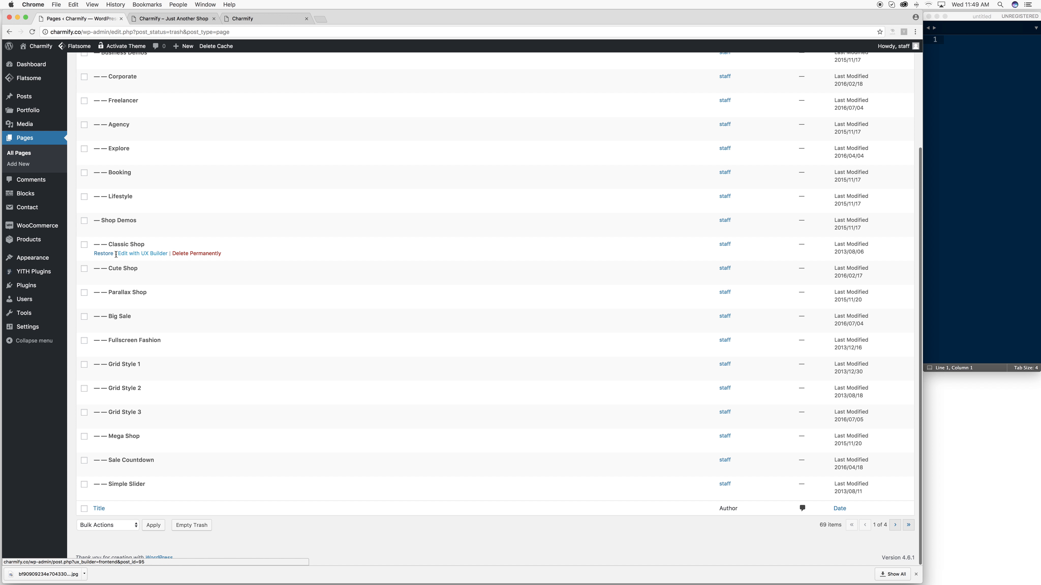
{"action": "left_click", "coordinate": [103, 254]}
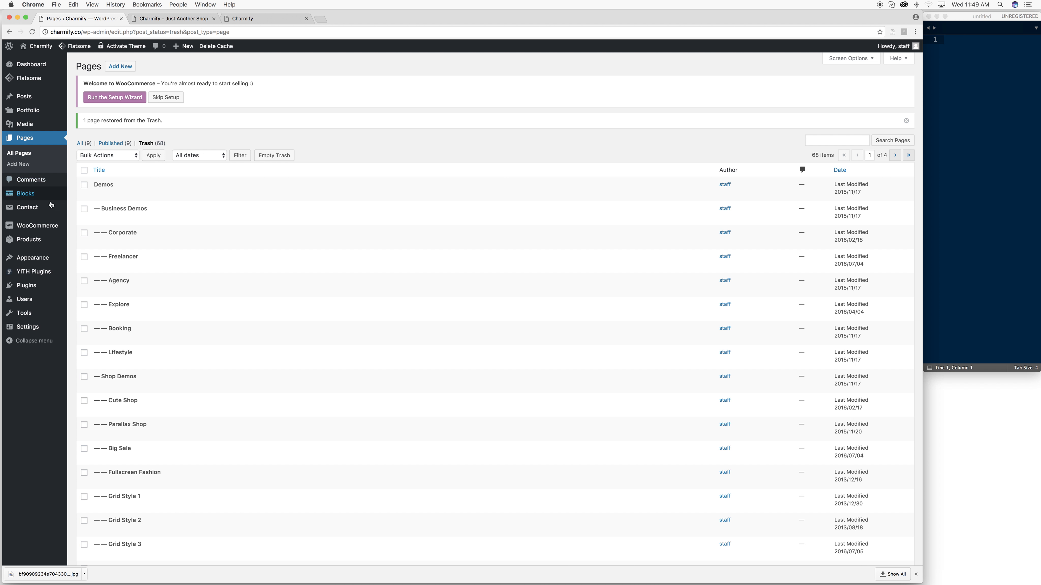
{"action": "mouse_move", "coordinate": [35, 262]}
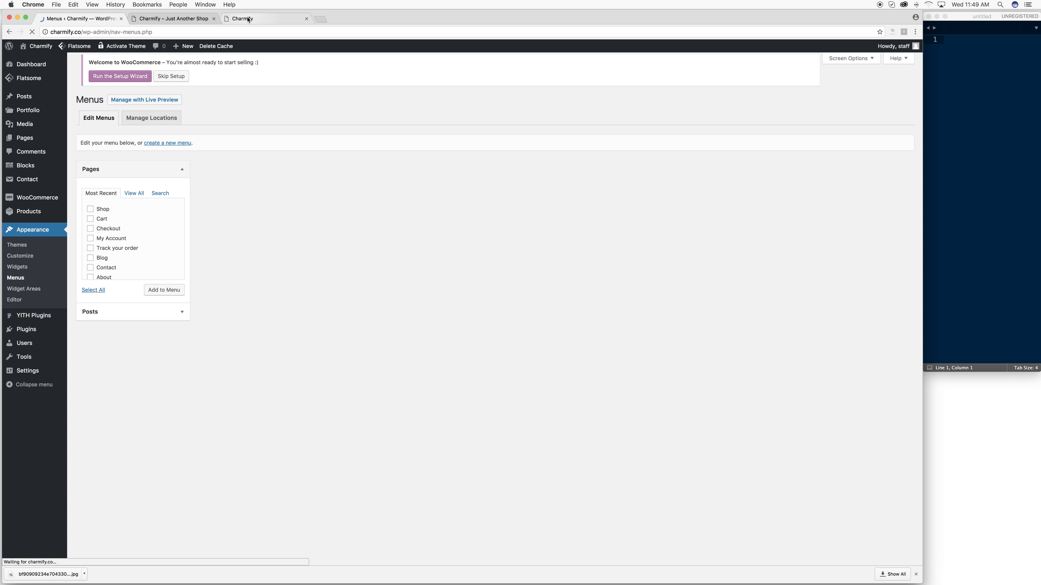
- Reload the Charmify home page in its browser tab
{"action": "left_click", "coordinate": [248, 18]}
{"action": "left_click", "coordinate": [166, 20]}
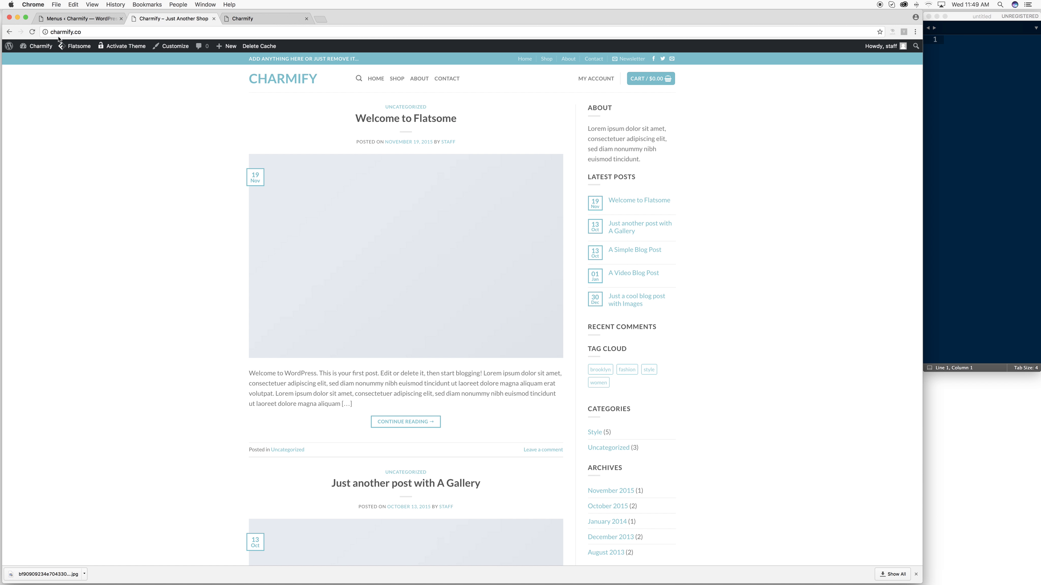
{"action": "left_click", "coordinate": [81, 33]}
{"action": "key", "text": "Return"}
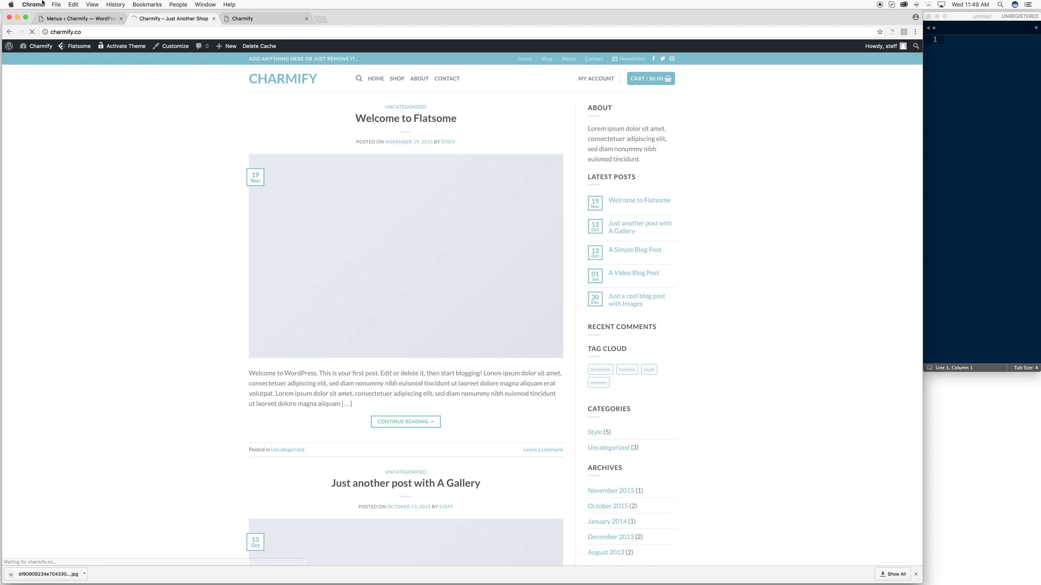
- In the Customizer's Static Front Page settings, choose A static page without picking a page yet
{"action": "mouse_move", "coordinate": [46, 49]}
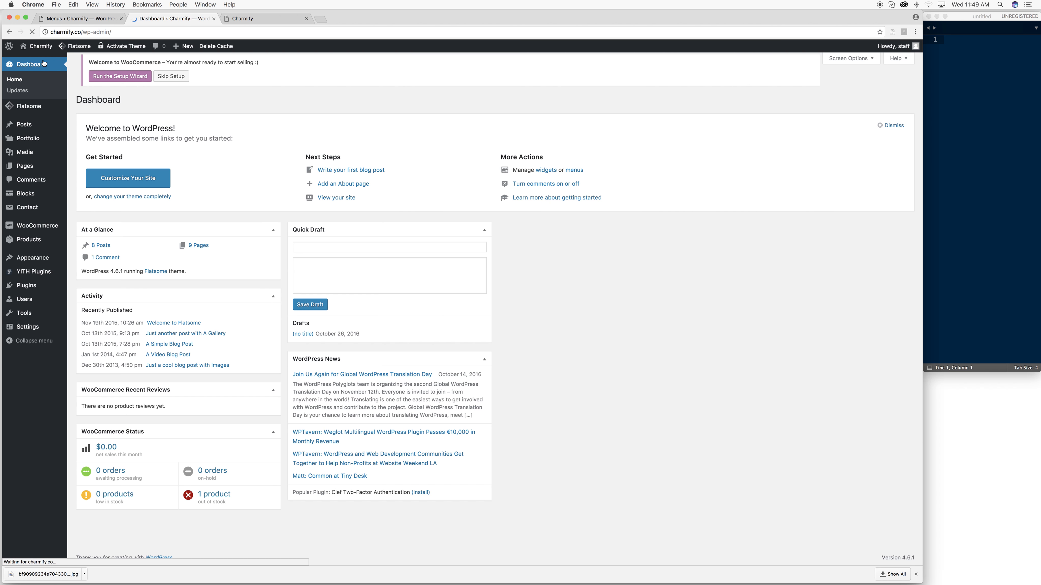
{"action": "mouse_move", "coordinate": [49, 263]}
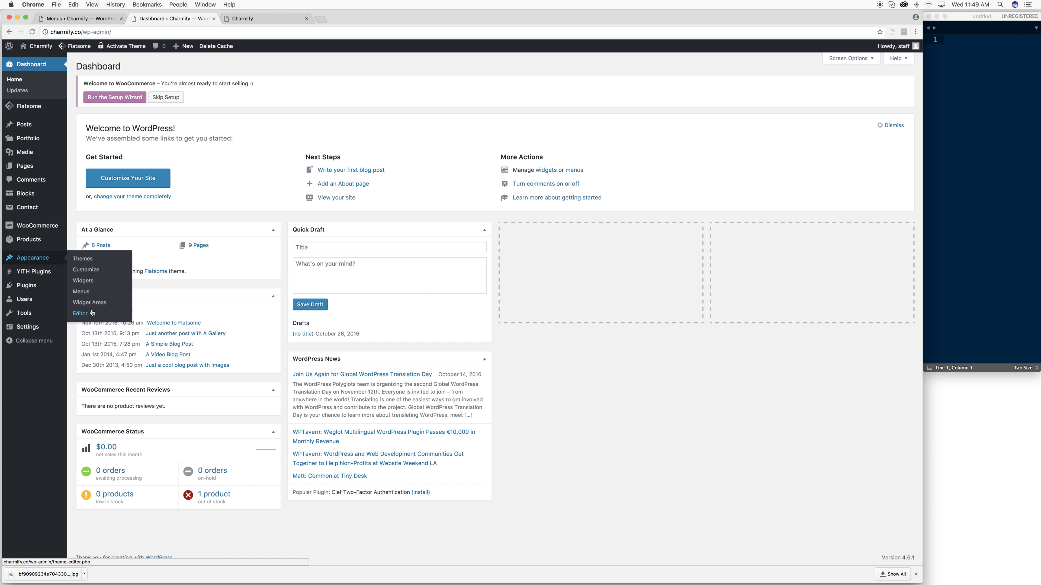
{"action": "left_click", "coordinate": [87, 271]}
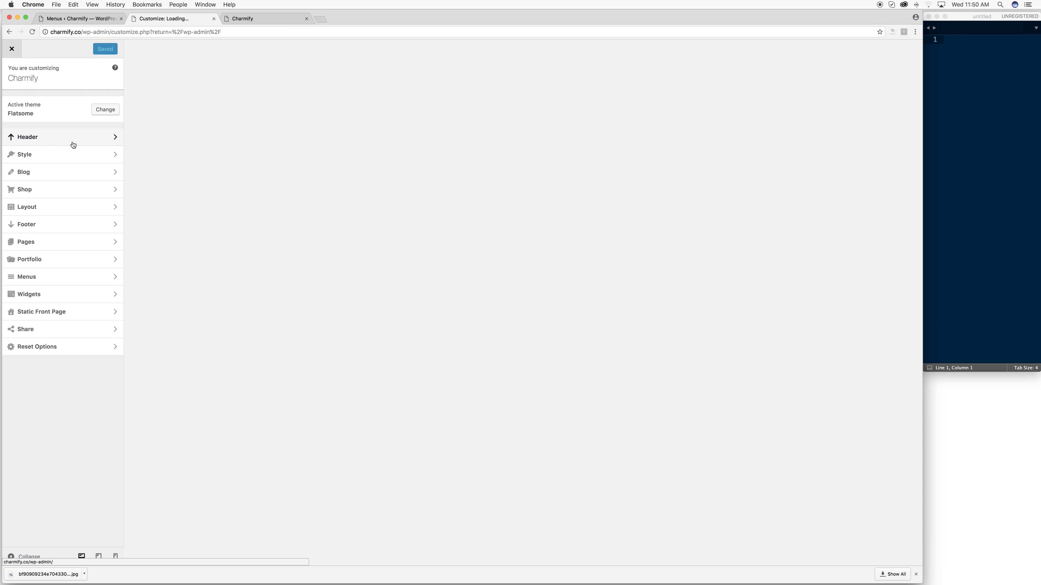
{"action": "left_click", "coordinate": [113, 313]}
{"action": "left_click", "coordinate": [33, 146]}
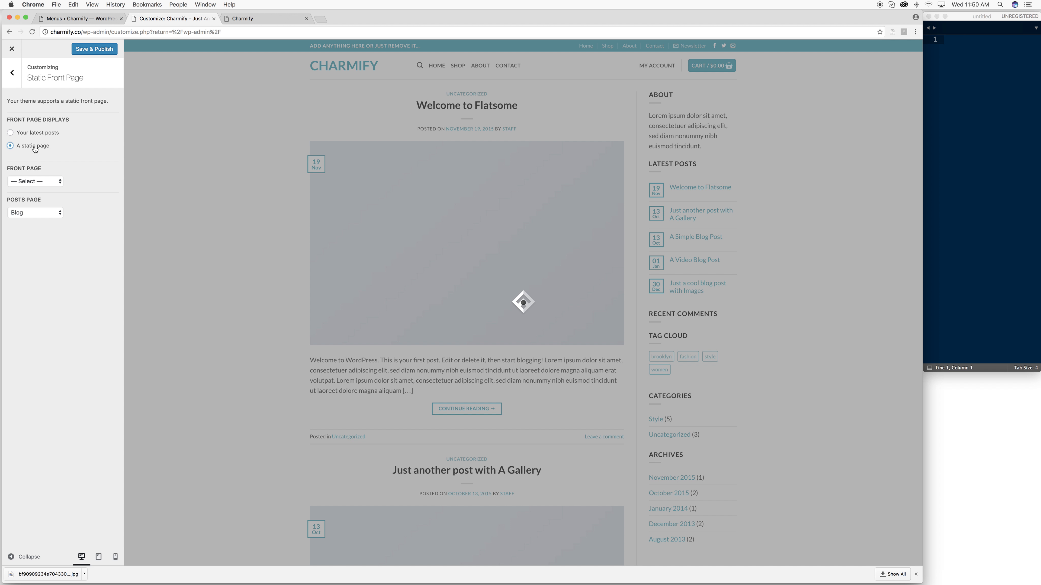
{"action": "left_click", "coordinate": [31, 181]}
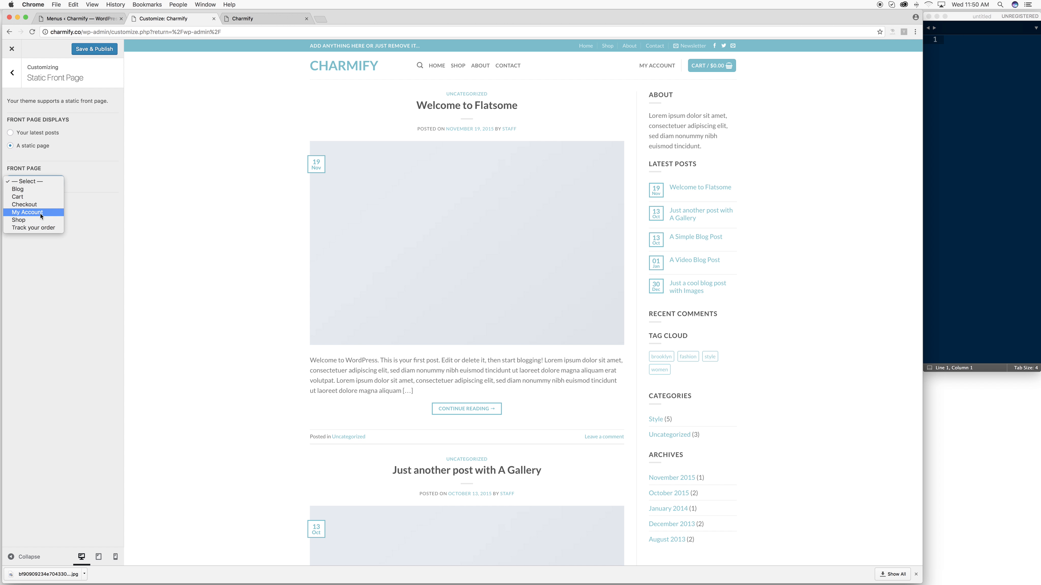
{"action": "left_click", "coordinate": [66, 167]}
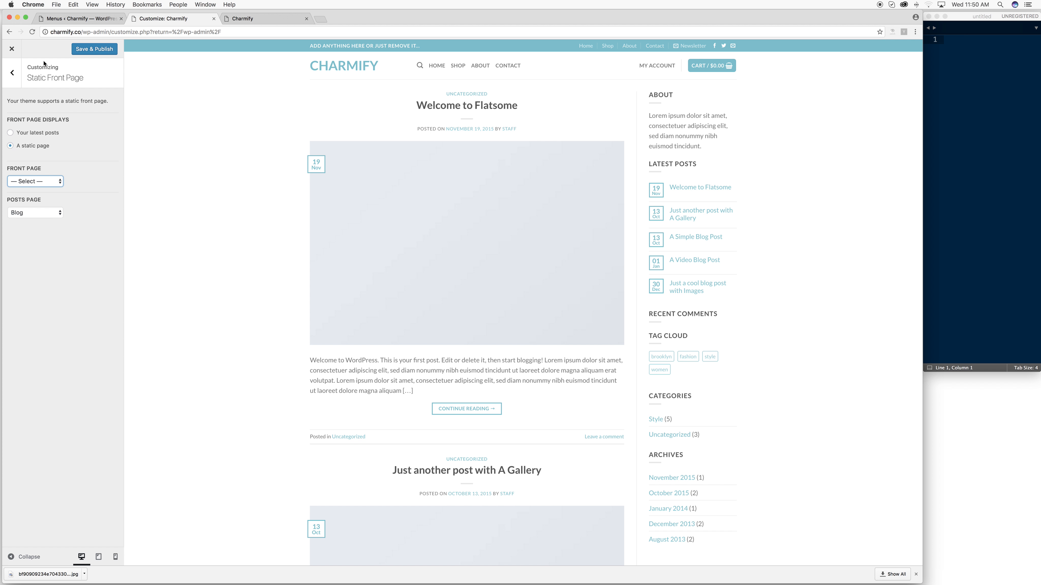
{"action": "left_click", "coordinate": [12, 73]}
{"action": "left_click", "coordinate": [88, 19]}
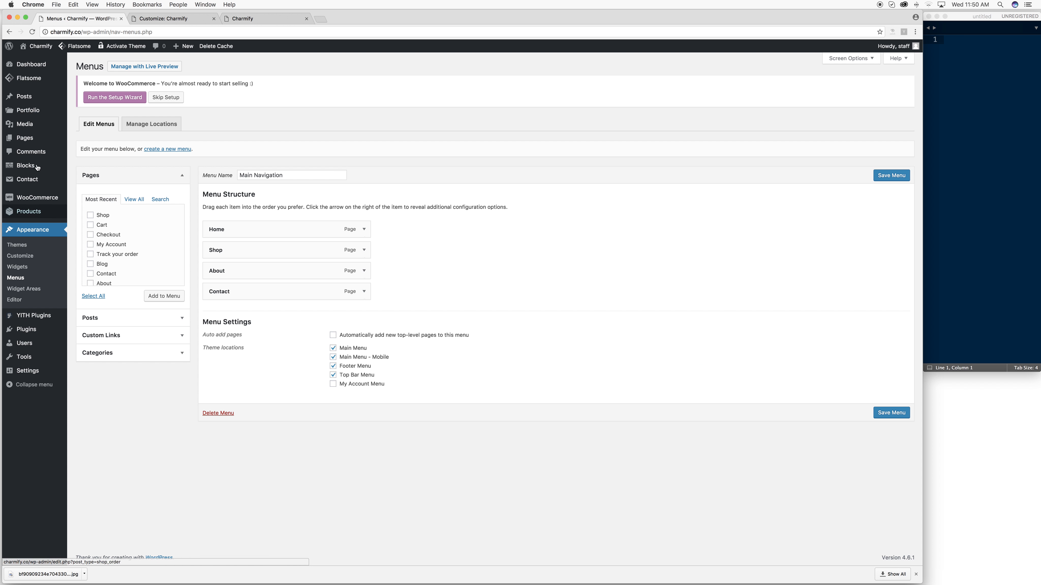
- Update the Classic Shop page from a new Pages tab and view it live
{"action": "right_click", "coordinate": [25, 137]}
{"action": "left_click", "coordinate": [47, 148]}
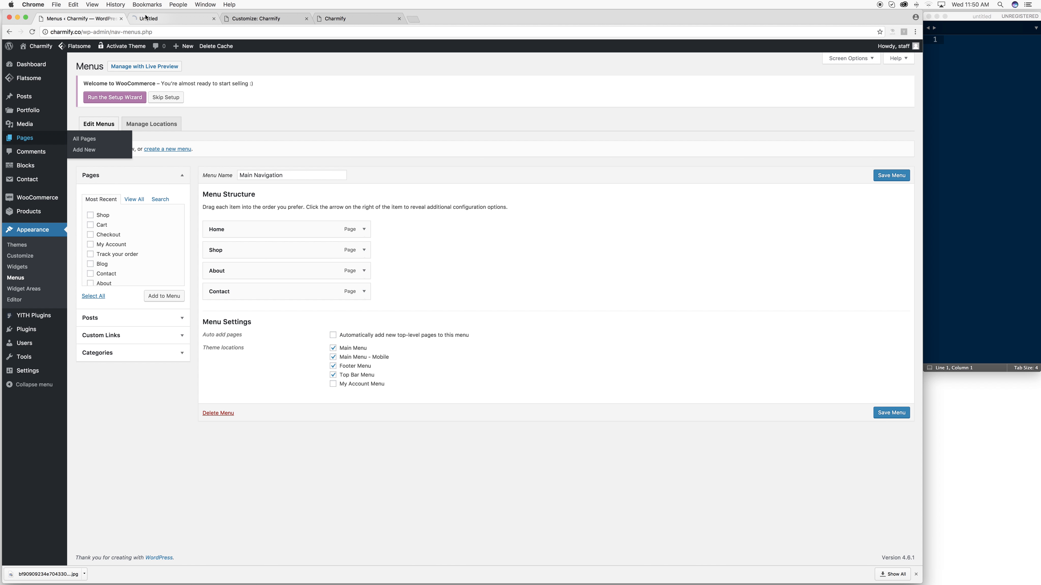
{"action": "left_click", "coordinate": [146, 18]}
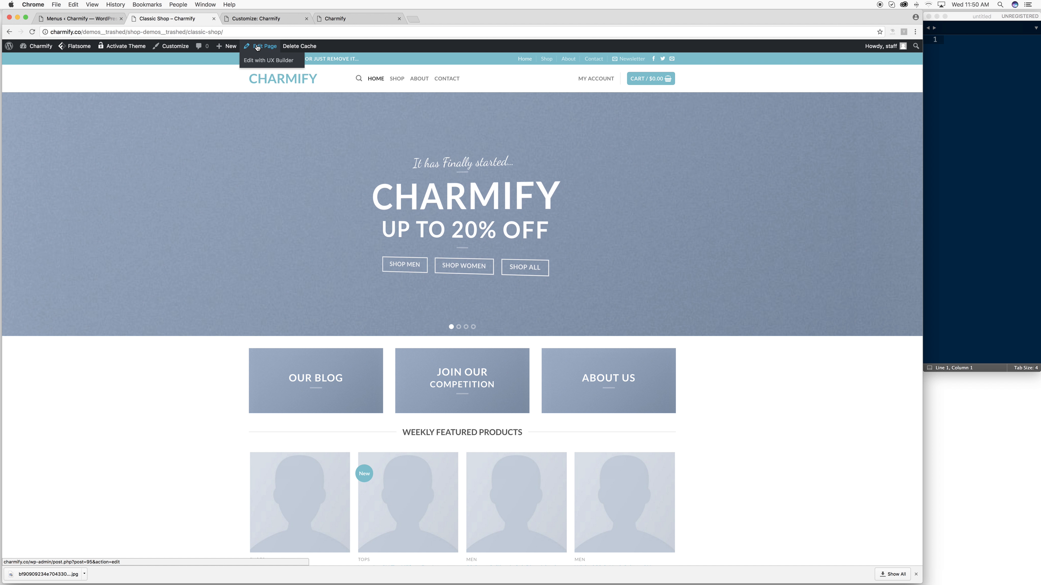
{"action": "left_click", "coordinate": [258, 47]}
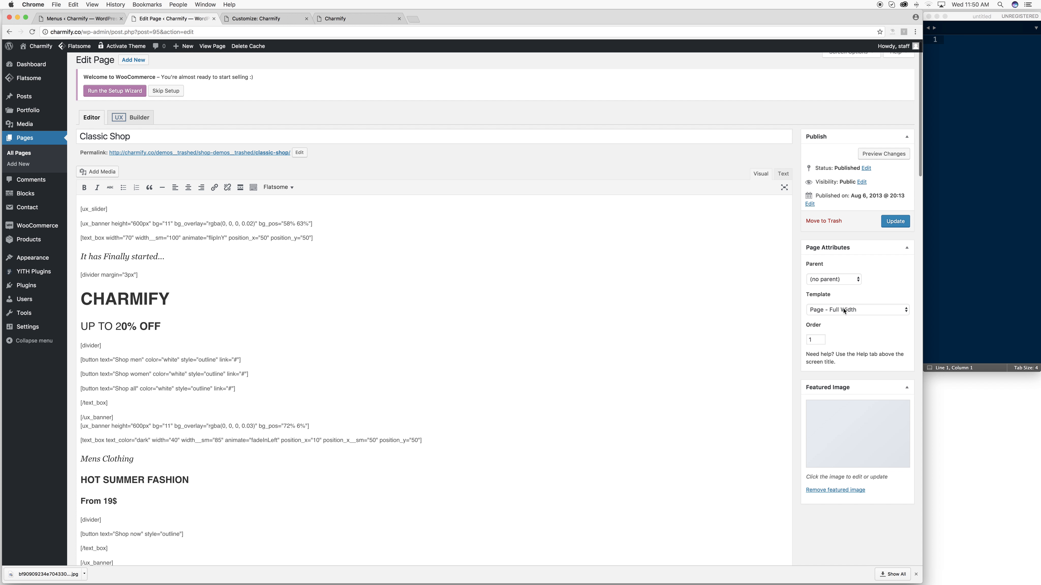
{"action": "left_click", "coordinate": [895, 221]}
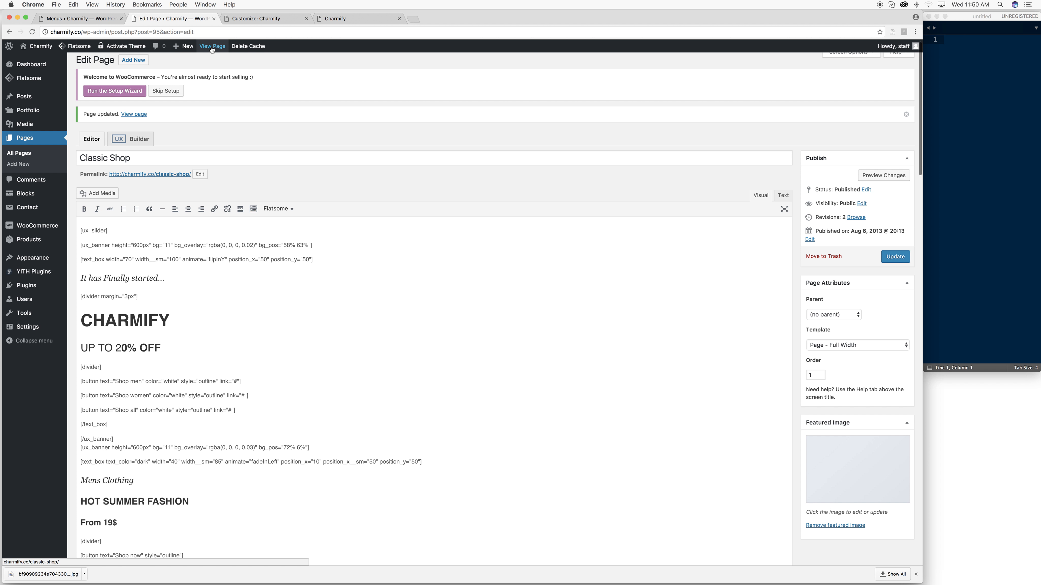
{"action": "left_click", "coordinate": [212, 47]}
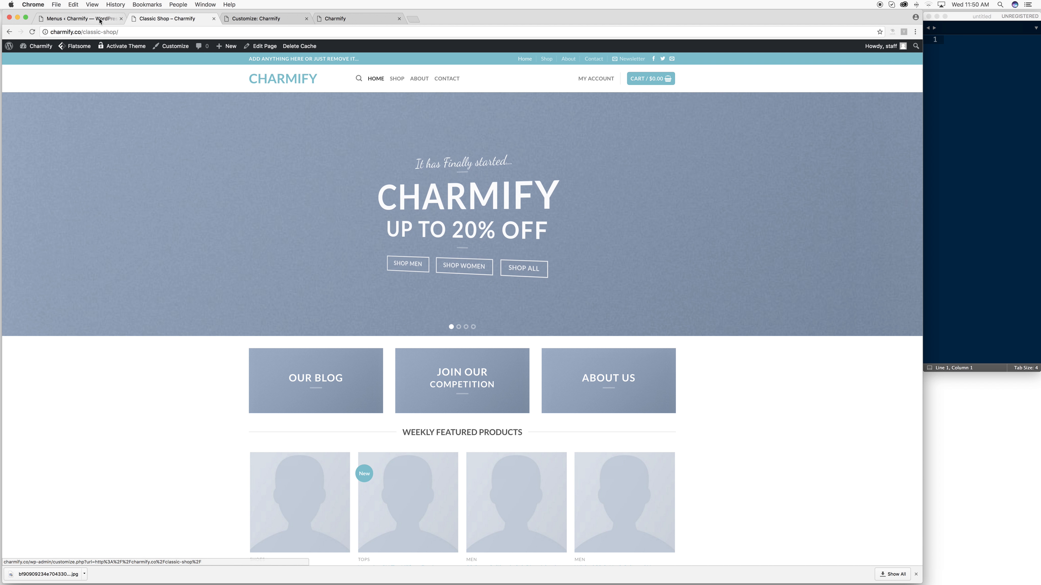
- Close the Customizer, leaving without saving its changes
{"action": "left_click", "coordinate": [100, 21]}
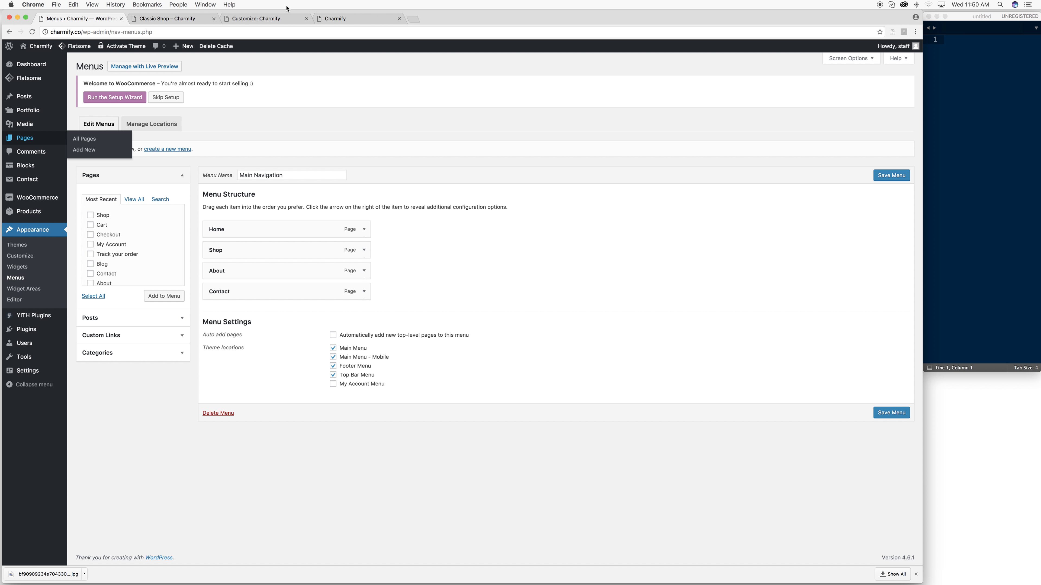
{"action": "left_click", "coordinate": [263, 20]}
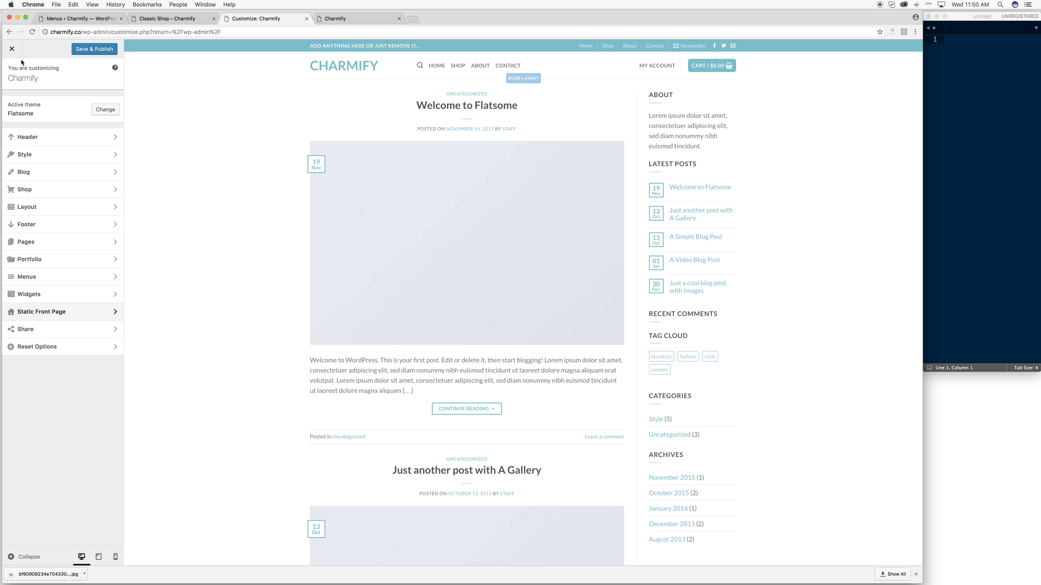
{"action": "left_click", "coordinate": [12, 48]}
{"action": "left_click", "coordinate": [581, 187]}
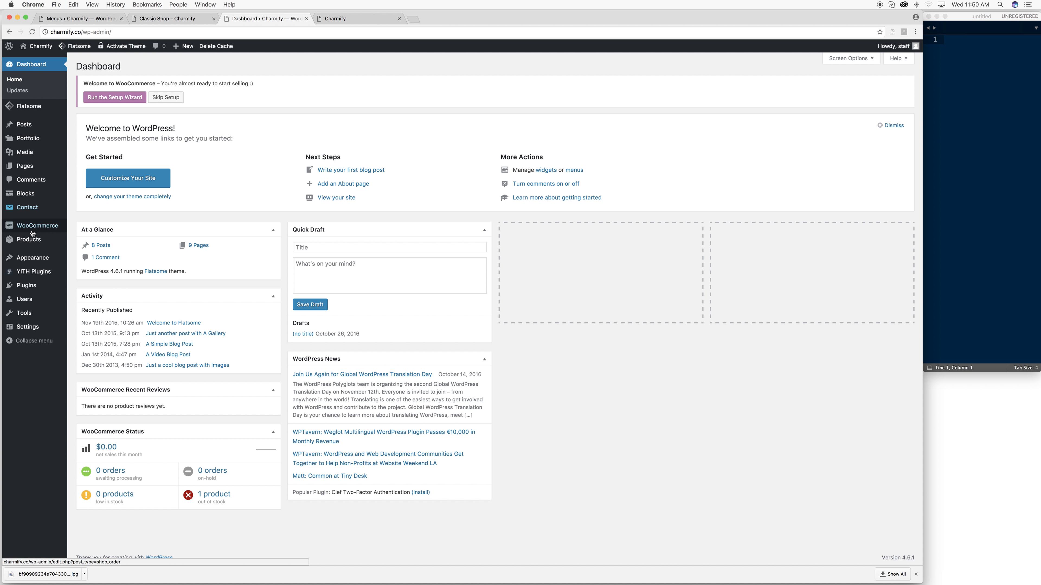
- Set the static front page to Classic Shop in the Customizer and Save & Publish
{"action": "mouse_move", "coordinate": [33, 258]}
{"action": "left_click", "coordinate": [81, 270]}
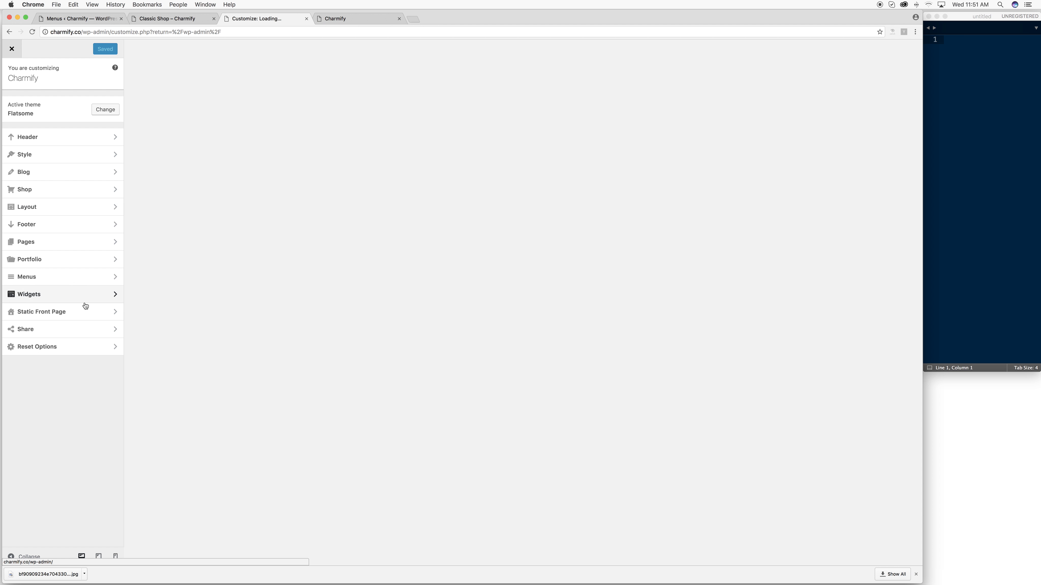
{"action": "left_click", "coordinate": [102, 314]}
{"action": "left_click", "coordinate": [43, 148]}
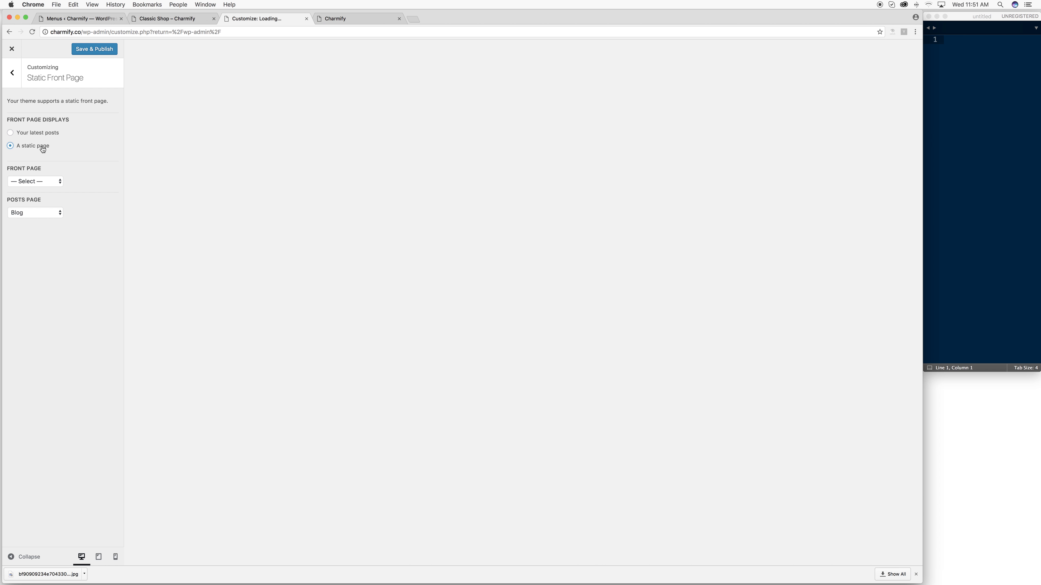
{"action": "left_click", "coordinate": [37, 179]}
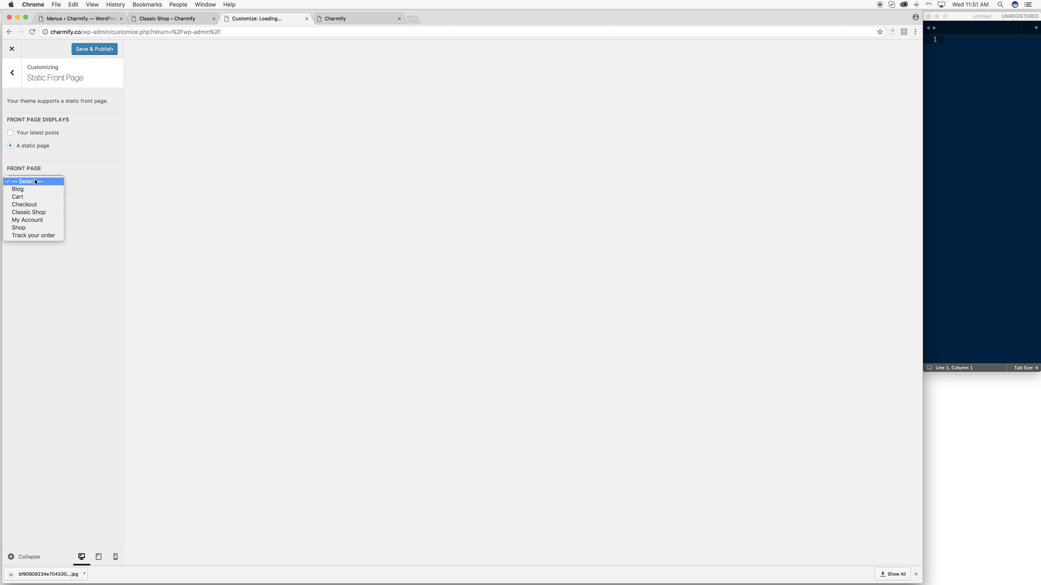
{"action": "left_click", "coordinate": [43, 213]}
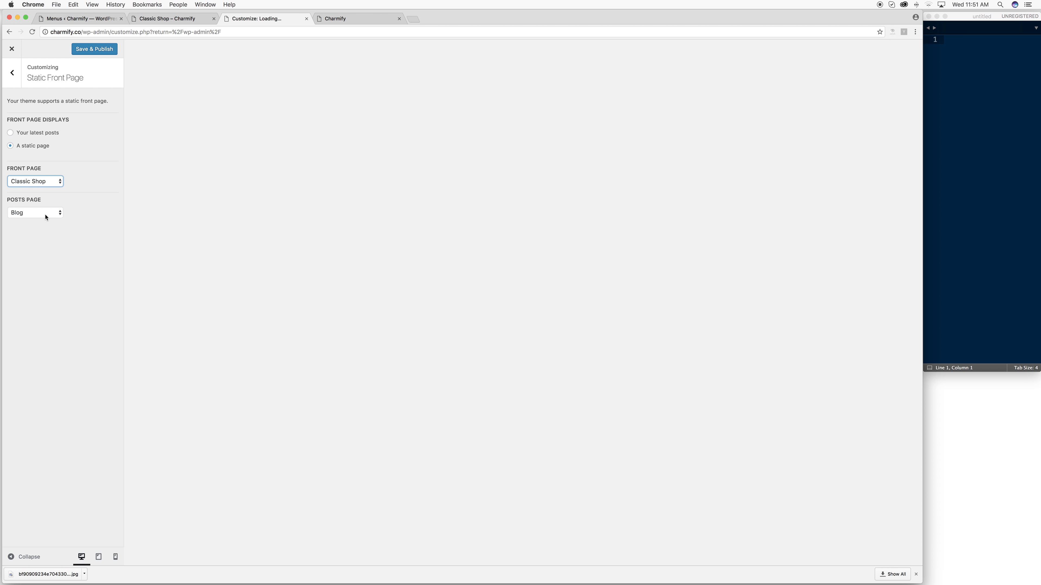
{"action": "left_click", "coordinate": [93, 52]}
- Load the charmify.co homepage and scroll through the new Classic Shop front page
{"action": "left_click", "coordinate": [340, 20]}
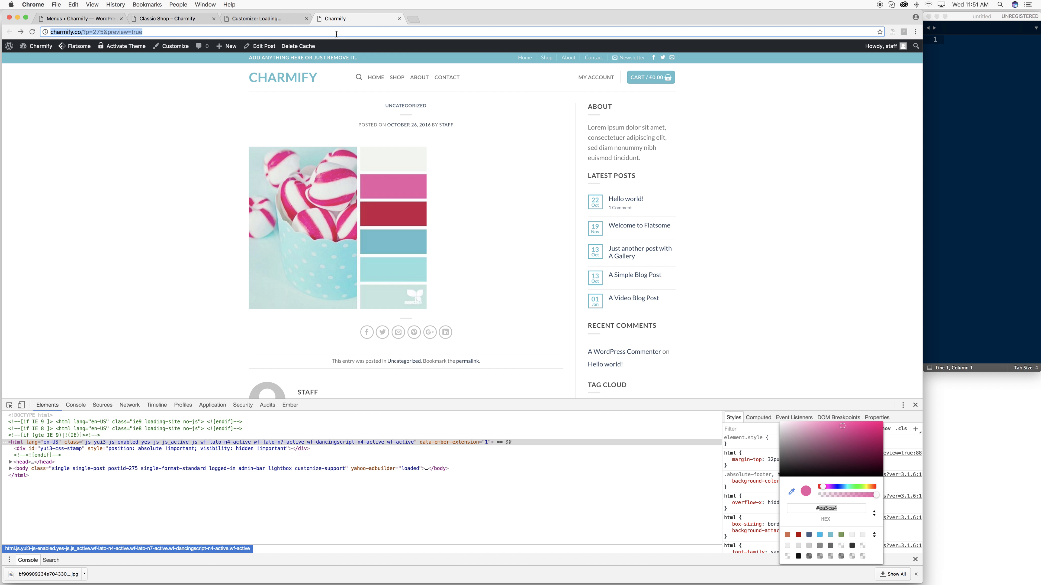
{"action": "left_click", "coordinate": [167, 19]}
{"action": "left_click", "coordinate": [282, 81]}
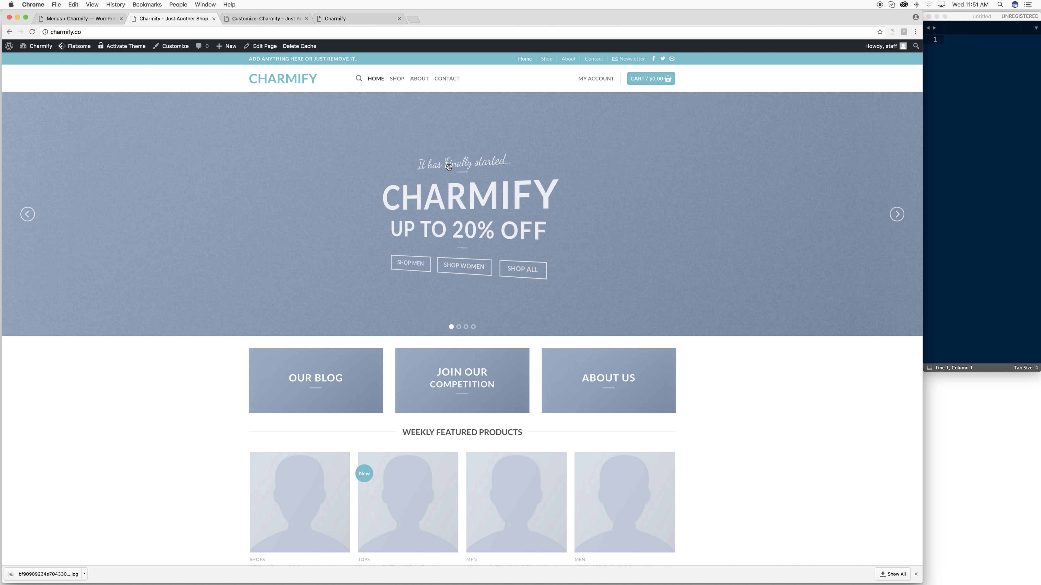
{"action": "scroll", "coordinate": [451, 171], "scroll_direction": "down", "scroll_amount": 15}
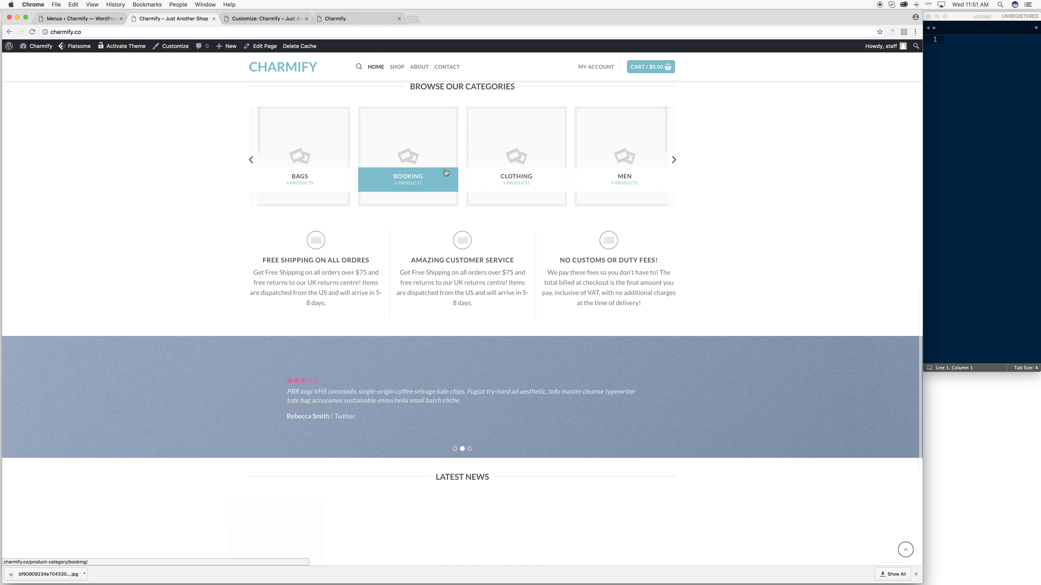
{"action": "scroll", "coordinate": [446, 173], "scroll_direction": "down", "scroll_amount": 6}
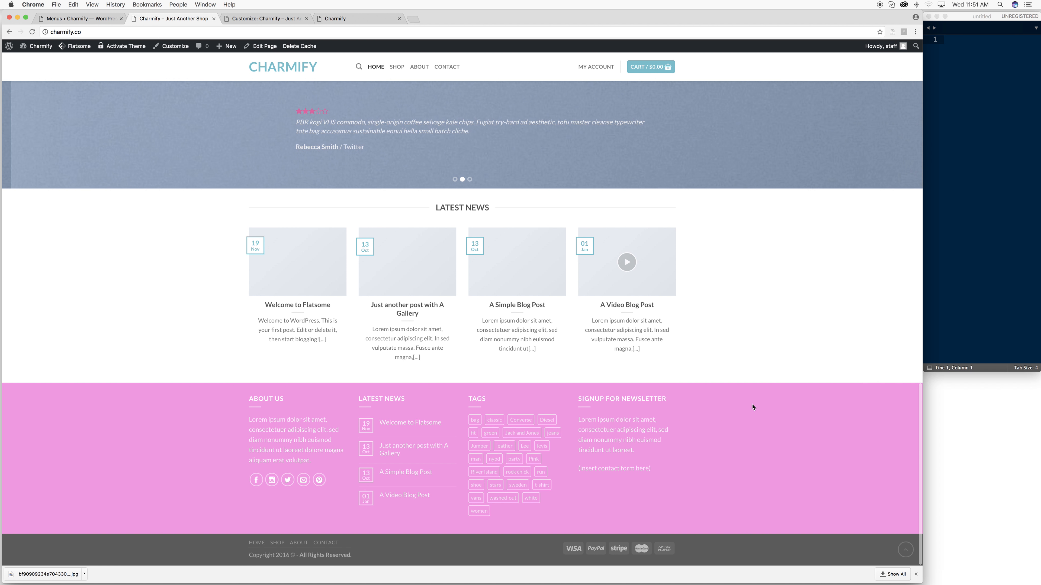
{"action": "scroll", "coordinate": [416, 431], "scroll_direction": "up", "scroll_amount": 10}
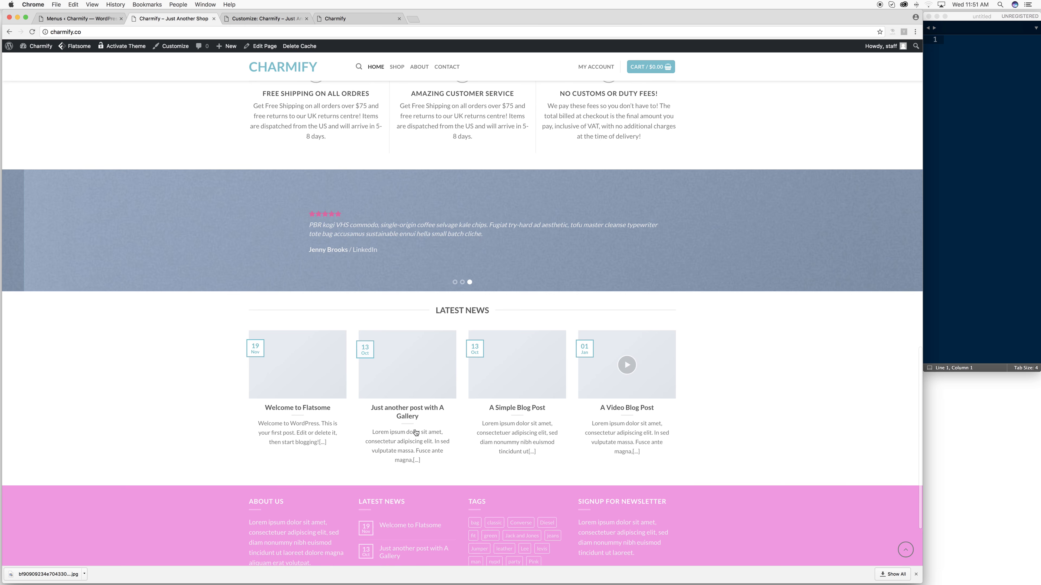
{"action": "scroll", "coordinate": [417, 431], "scroll_direction": "up", "scroll_amount": 2}
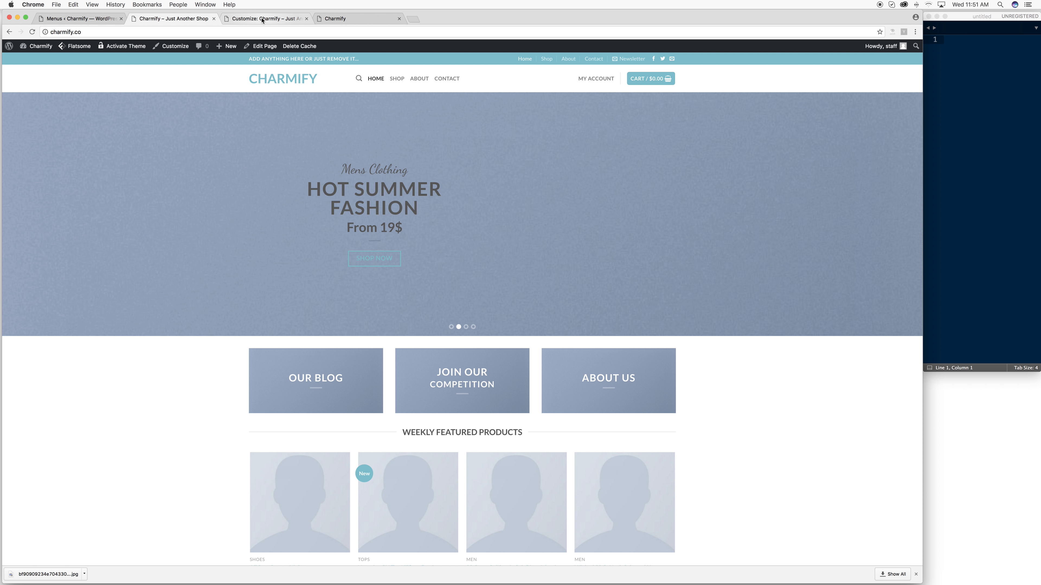
{"action": "scroll", "coordinate": [325, 96], "scroll_direction": "down", "scroll_amount": 2}
{"action": "scroll", "coordinate": [360, 88], "scroll_direction": "up", "scroll_amount": 2}
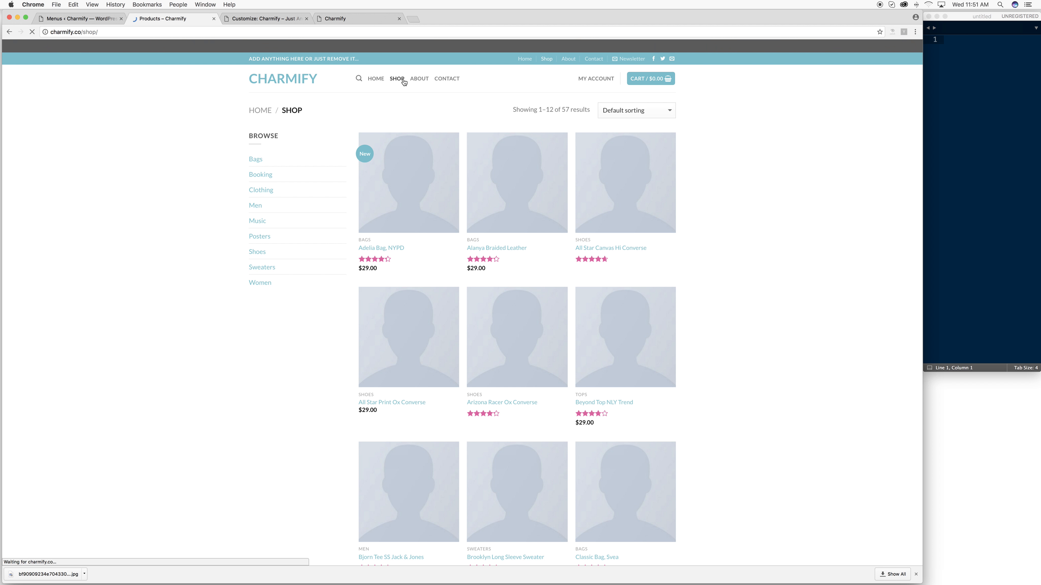
- Browse the About and Contact pages from the nav, then return to the admin Pages list
{"action": "left_click", "coordinate": [419, 79]}
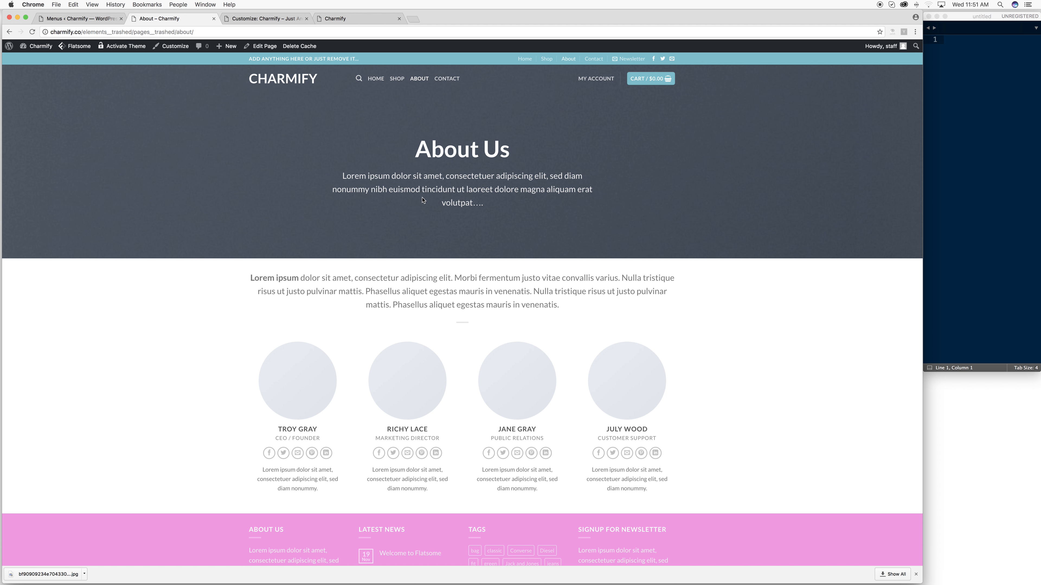
{"action": "scroll", "coordinate": [426, 200], "scroll_direction": "down", "scroll_amount": 4}
{"action": "scroll", "coordinate": [426, 197], "scroll_direction": "up", "scroll_amount": 4}
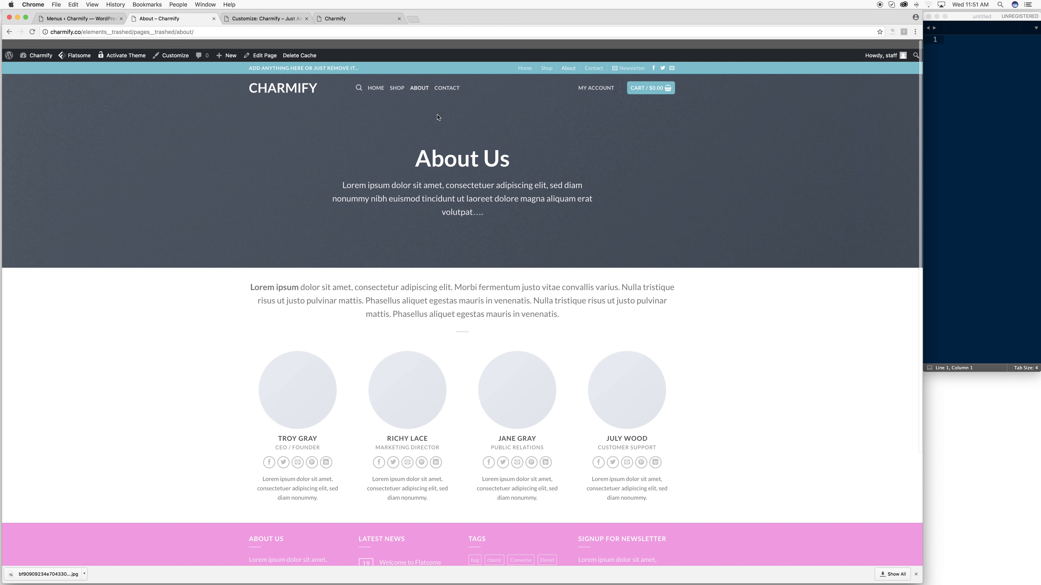
{"action": "left_click", "coordinate": [451, 84]}
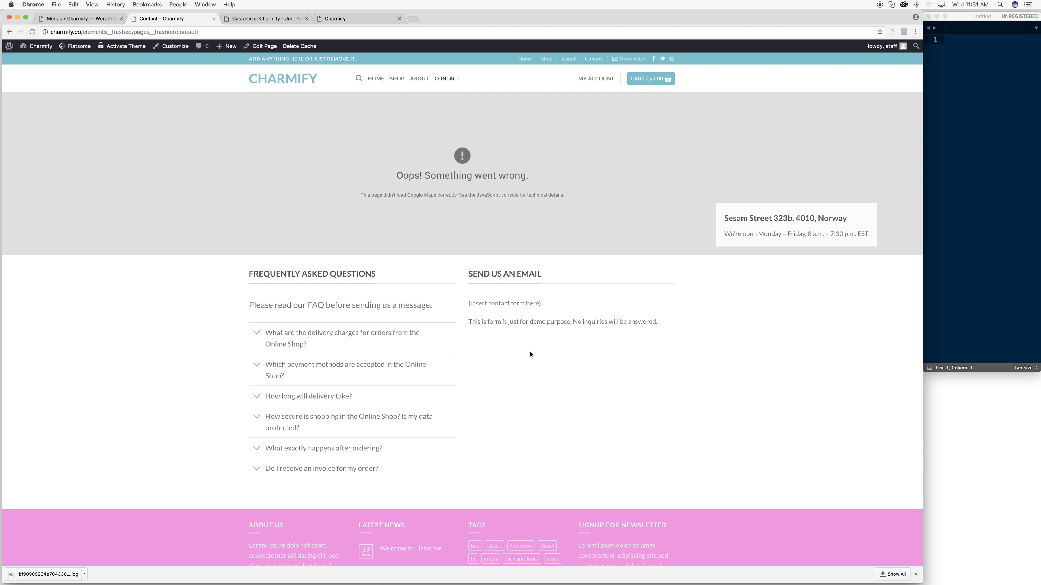
{"action": "scroll", "coordinate": [522, 388], "scroll_direction": "down", "scroll_amount": 3}
{"action": "scroll", "coordinate": [520, 262], "scroll_direction": "up", "scroll_amount": 4}
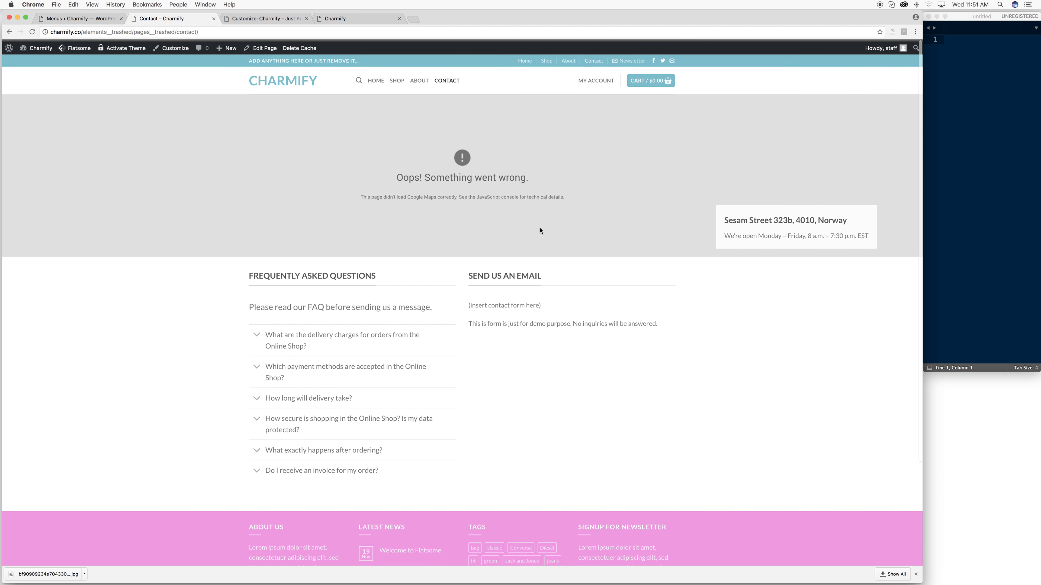
{"action": "left_click", "coordinate": [273, 79]}
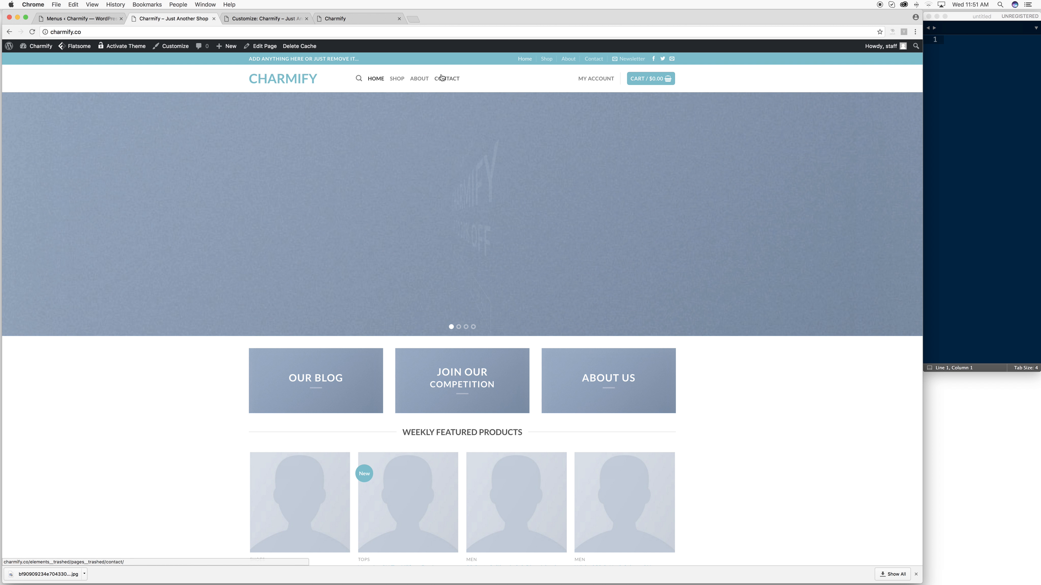
{"action": "left_click", "coordinate": [446, 81]}
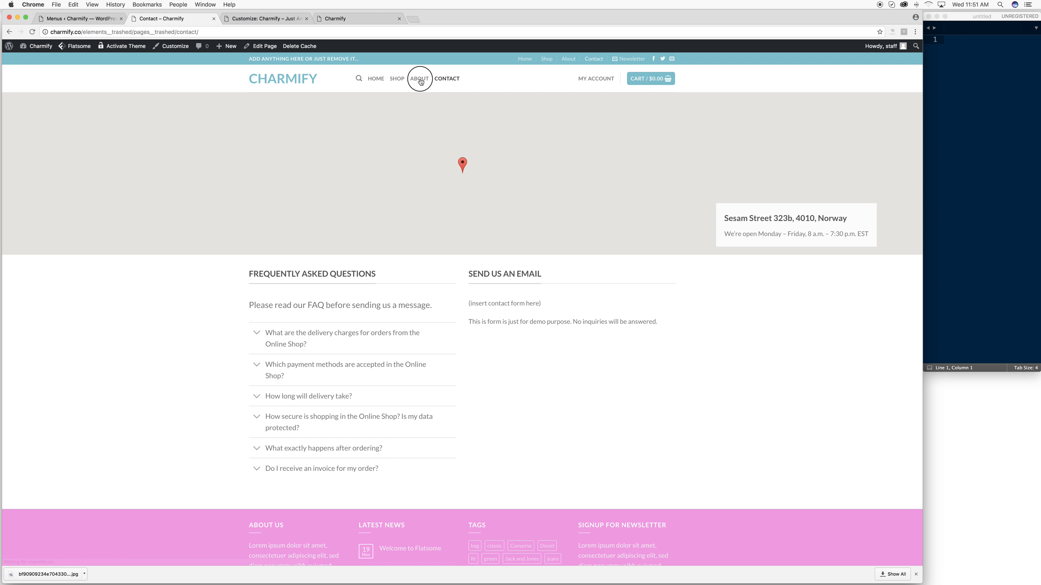
{"action": "left_click", "coordinate": [419, 79]}
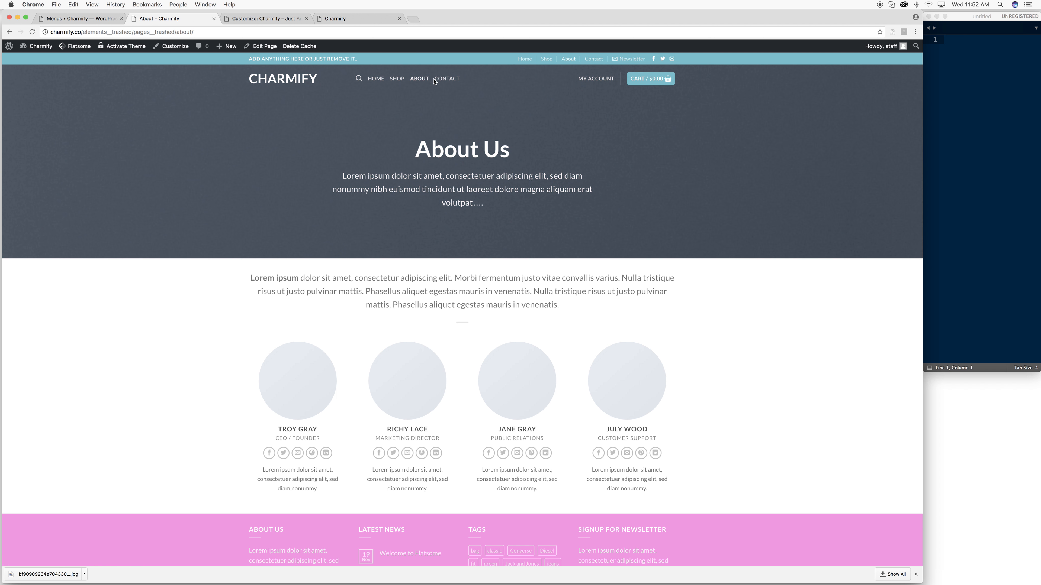
{"action": "left_click", "coordinate": [81, 19]}
{"action": "mouse_move", "coordinate": [32, 140]}
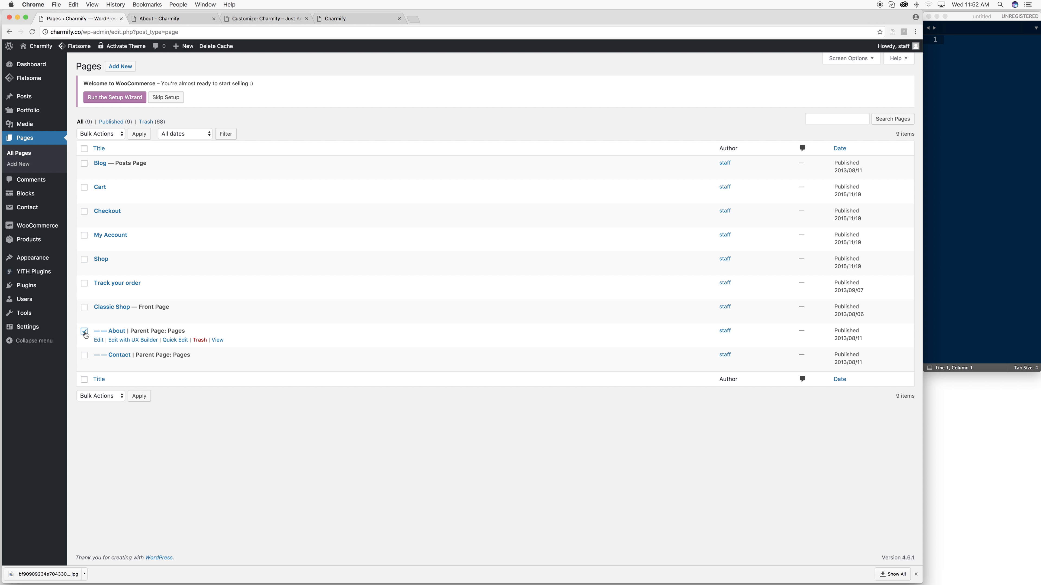
- Open the About and Contact page editors in new tabs and Update both
{"action": "right_click", "coordinate": [123, 333]}
{"action": "left_click", "coordinate": [135, 337]}
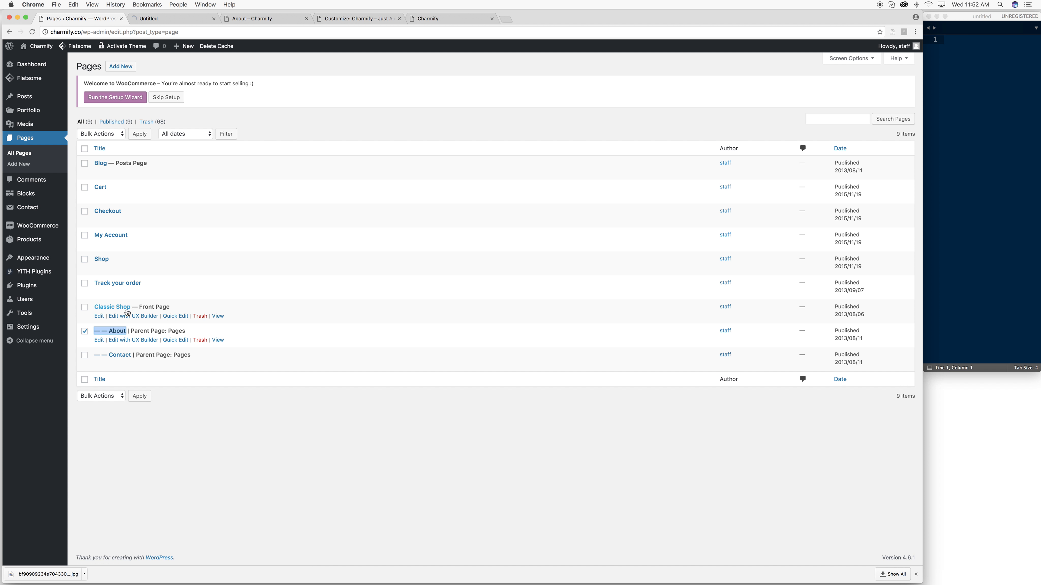
{"action": "right_click", "coordinate": [121, 354]}
{"action": "left_click", "coordinate": [136, 357]}
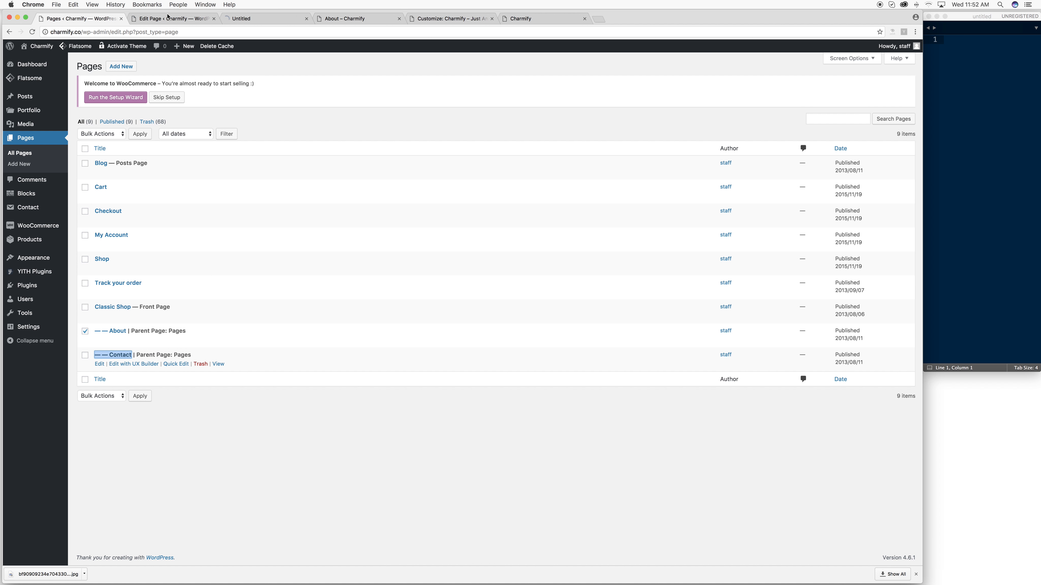
{"action": "left_click", "coordinate": [168, 18]}
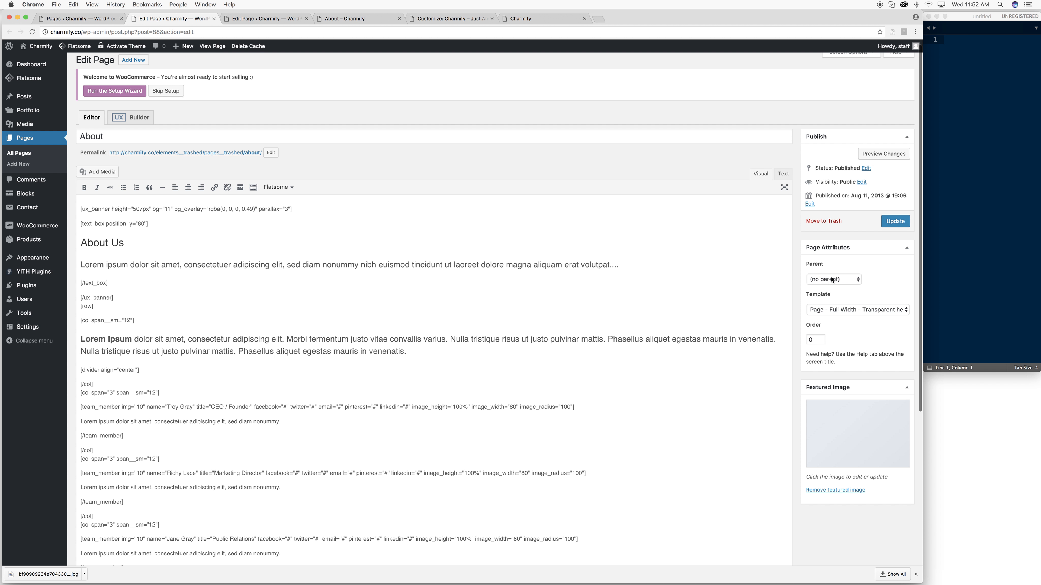
{"action": "left_click", "coordinate": [891, 221]}
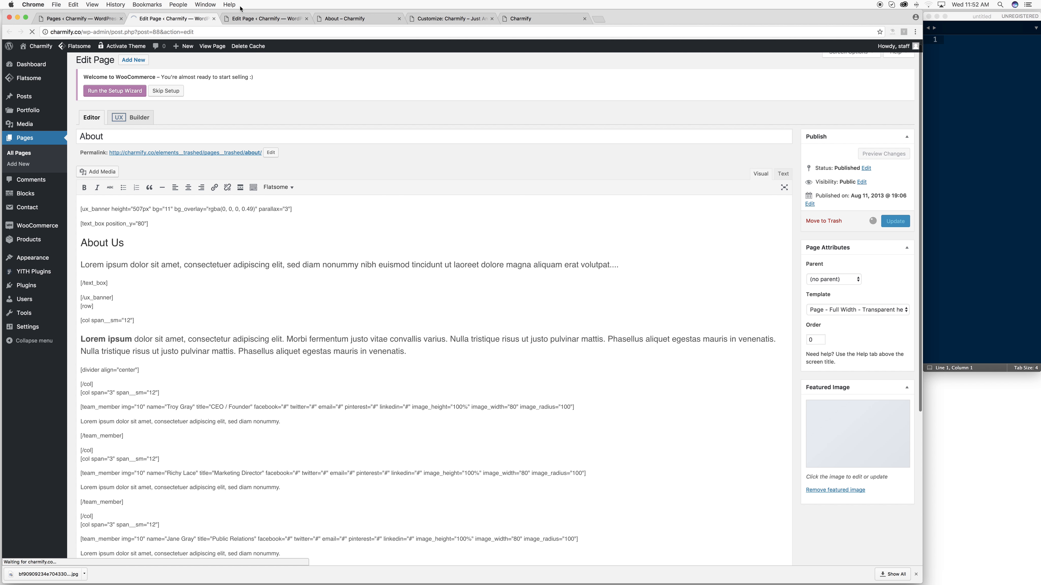
{"action": "left_click", "coordinate": [262, 19]}
{"action": "left_click", "coordinate": [893, 221]}
- Close the About, Contact and storefront tabs, leaving the Customizer visible
{"action": "left_click", "coordinate": [207, 19]}
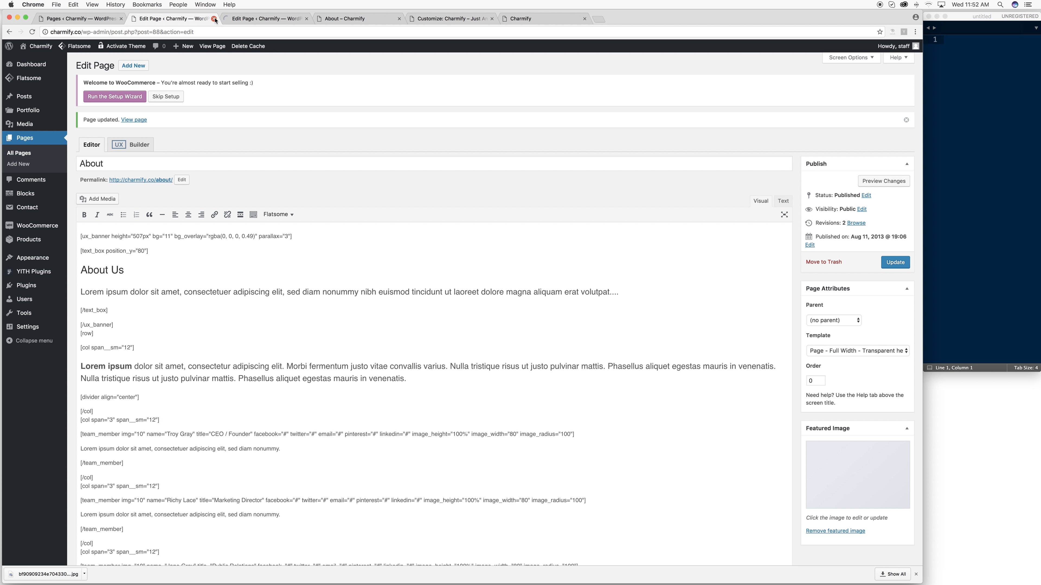
{"action": "left_click", "coordinate": [214, 19]}
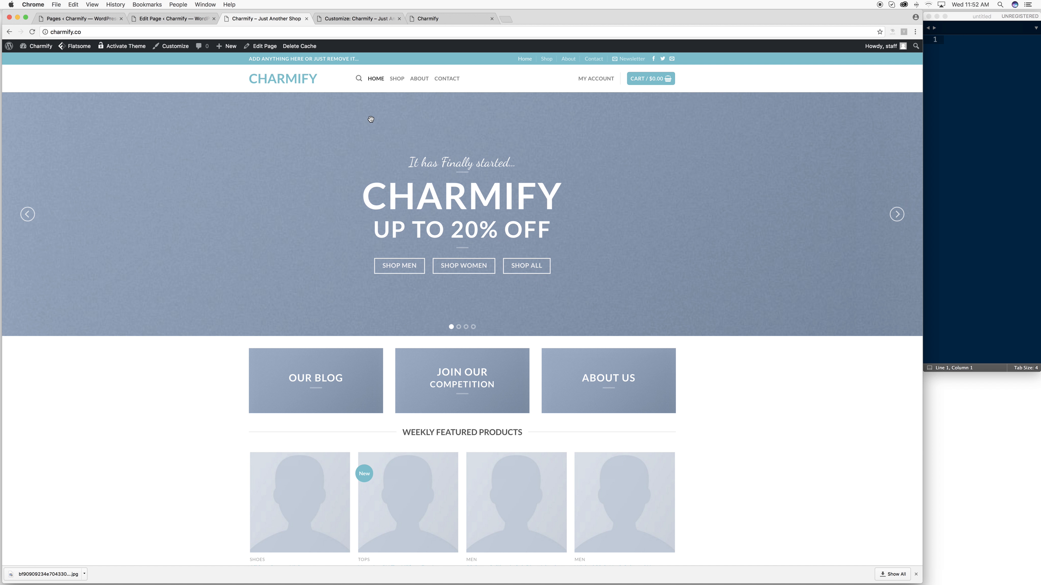
{"action": "mouse_move", "coordinate": [653, 82]}
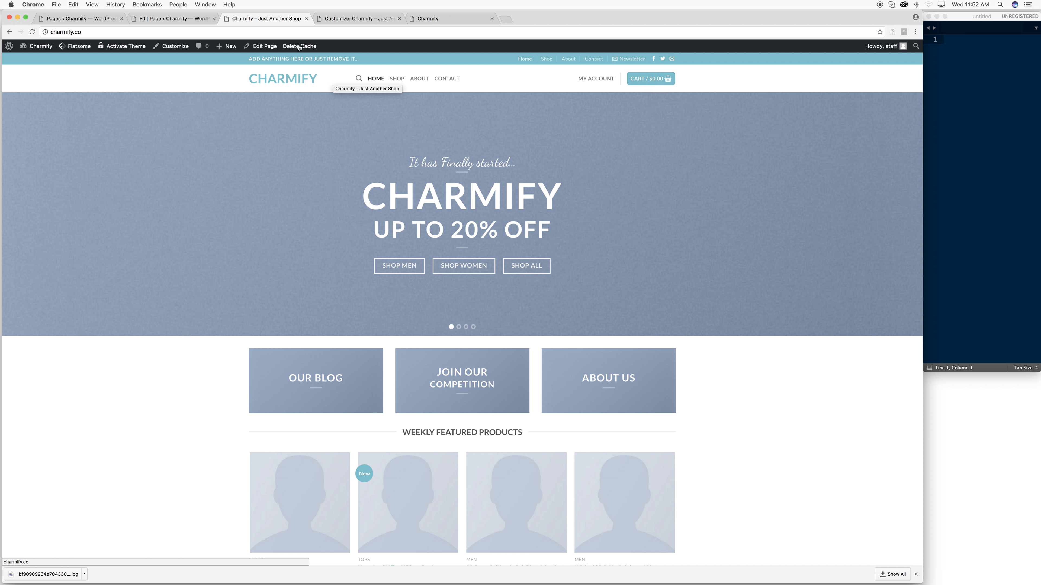
{"action": "left_click", "coordinate": [130, 18]}
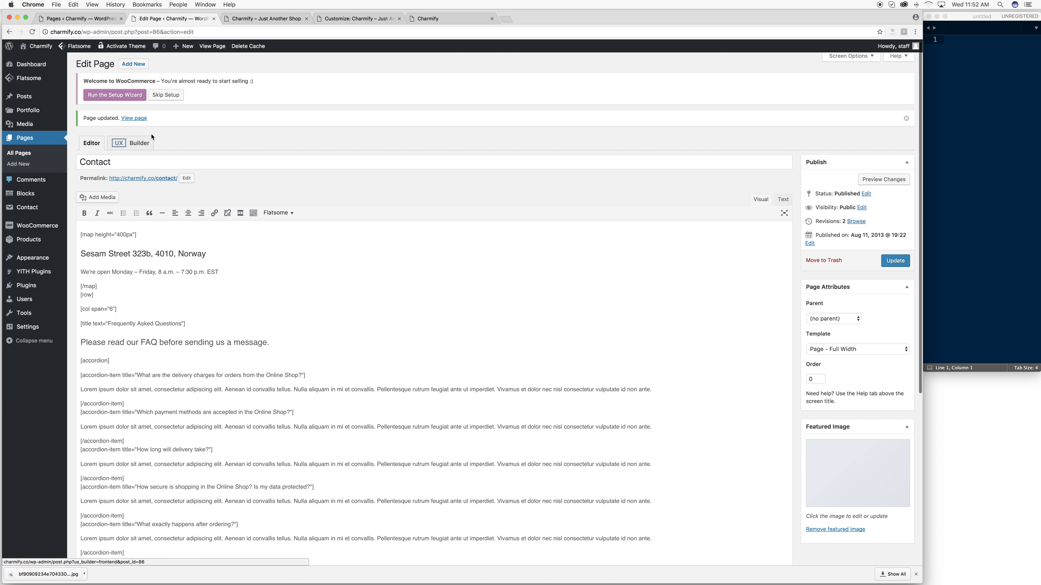
{"action": "left_click", "coordinate": [213, 19]}
{"action": "left_click", "coordinate": [213, 19]}
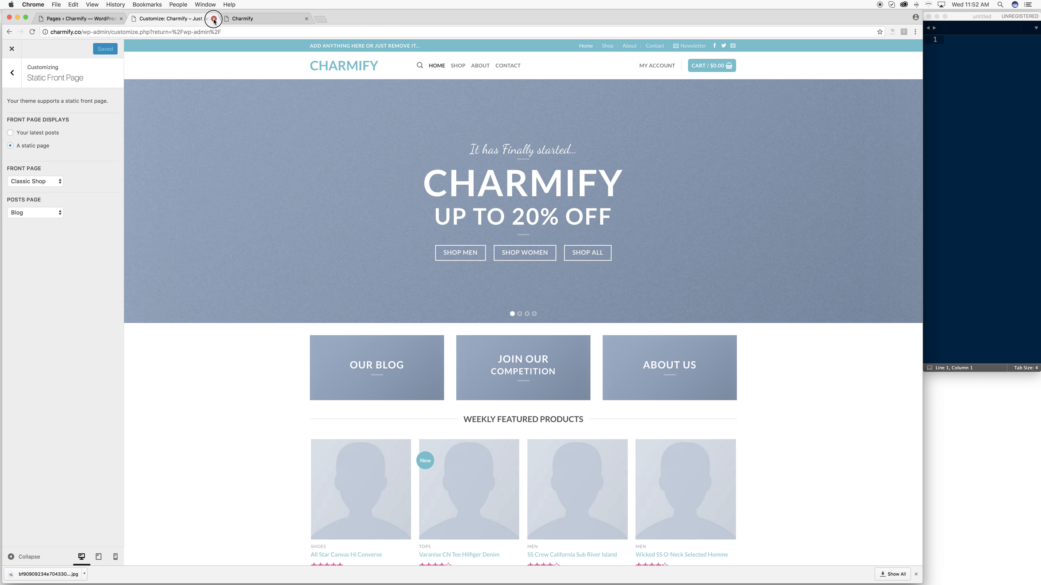
- Go to the Products > Categories page in the admin
{"action": "left_click", "coordinate": [213, 19]}
{"action": "left_click", "coordinate": [73, 21]}
{"action": "mouse_move", "coordinate": [22, 98]}
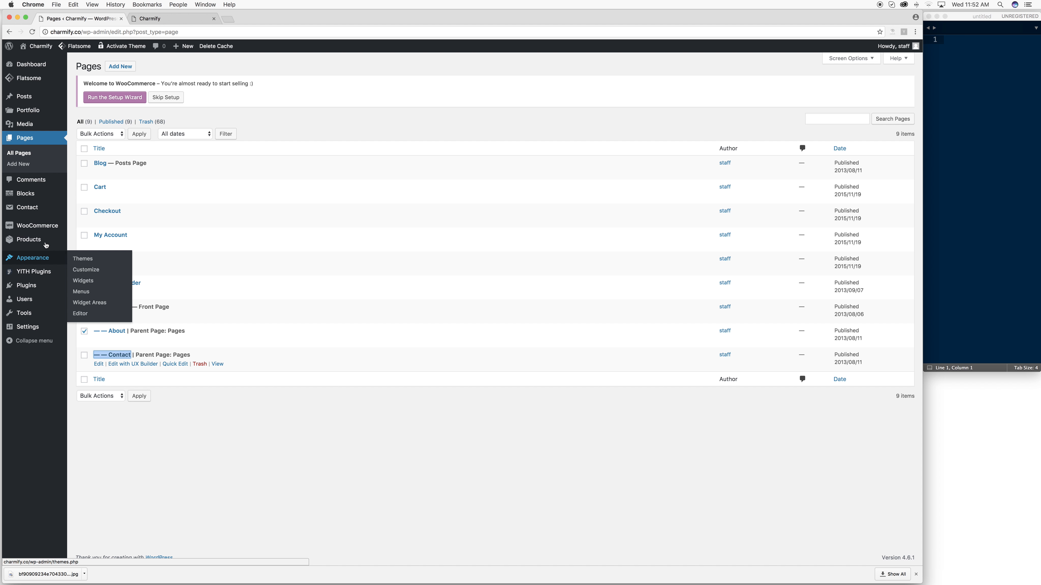
{"action": "mouse_move", "coordinate": [33, 227]}
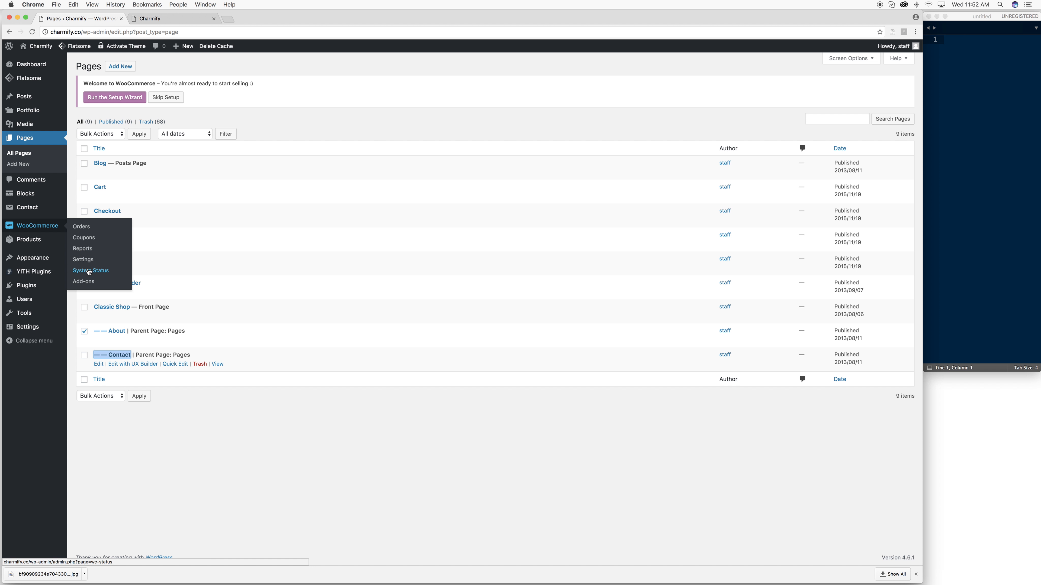
{"action": "left_click", "coordinate": [79, 257]}
{"action": "mouse_move", "coordinate": [29, 240]}
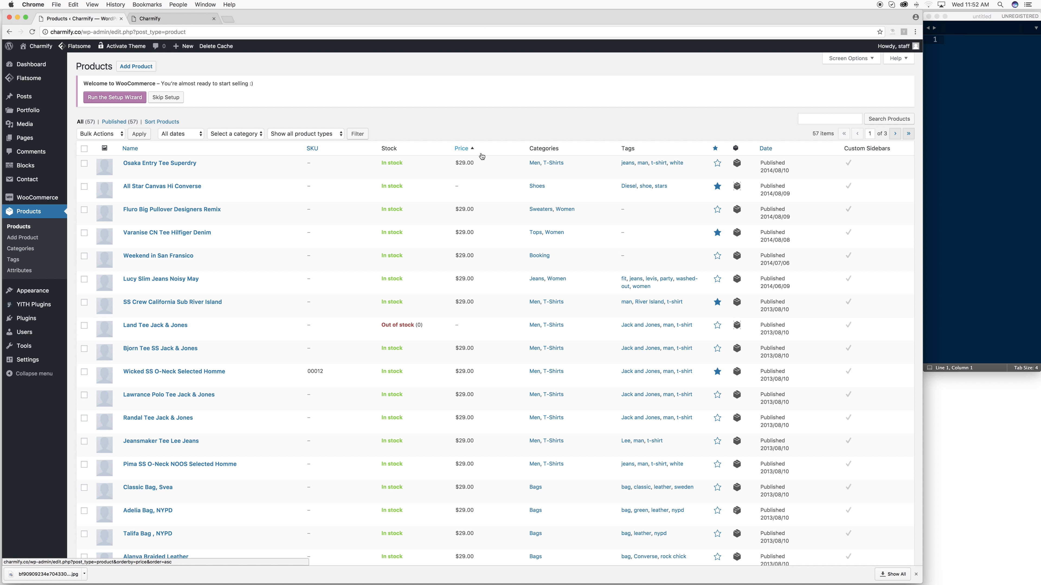
{"action": "left_click", "coordinate": [21, 249]}
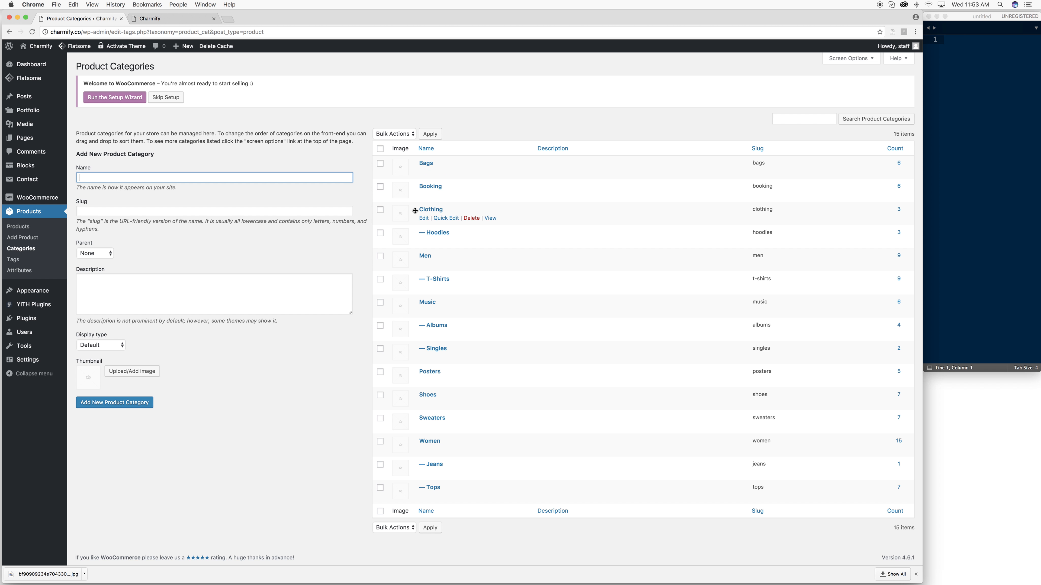
- Select all 15 product categories and bulk-delete them
{"action": "left_click", "coordinate": [379, 148]}
{"action": "left_click", "coordinate": [394, 133]}
{"action": "left_click", "coordinate": [393, 142]}
{"action": "left_click", "coordinate": [436, 135]}
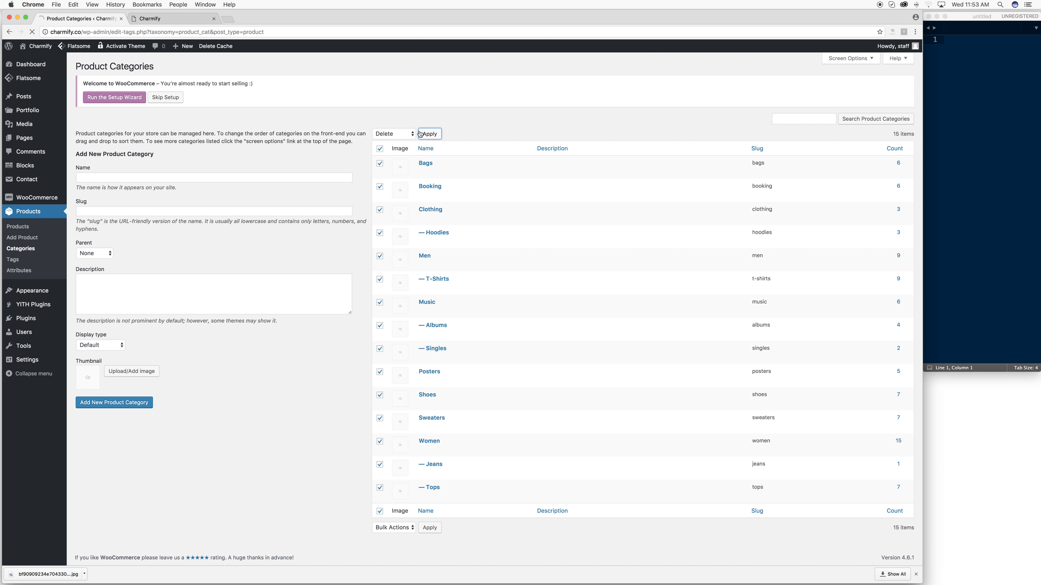
{"action": "left_click", "coordinate": [172, 18]}
{"action": "left_click", "coordinate": [119, 22]}
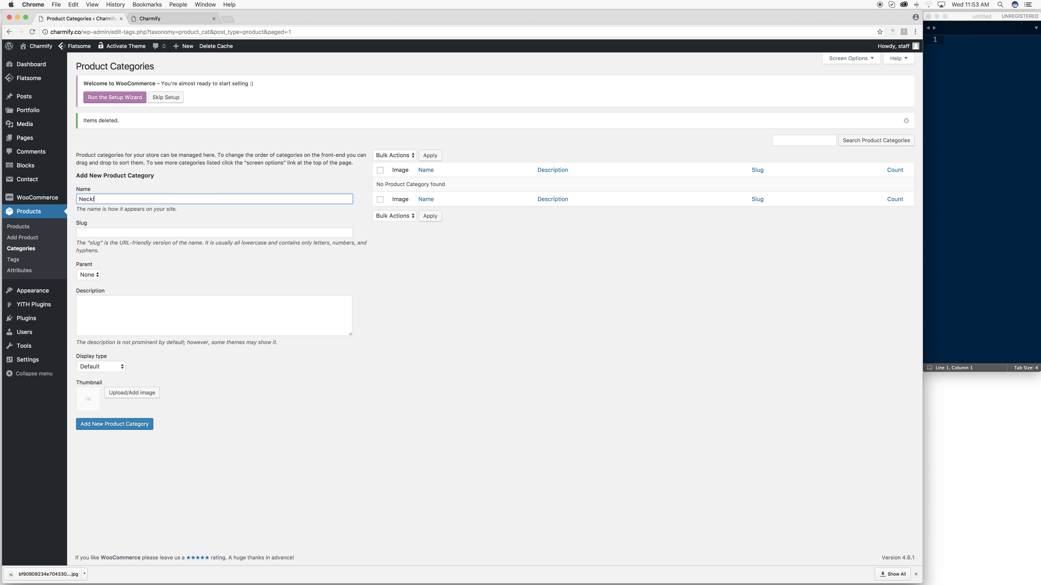
- Add four product categories: Necklaces, Rings, Bracelets and Charms, each entered in Name
{"action": "key", "text": "Return"}
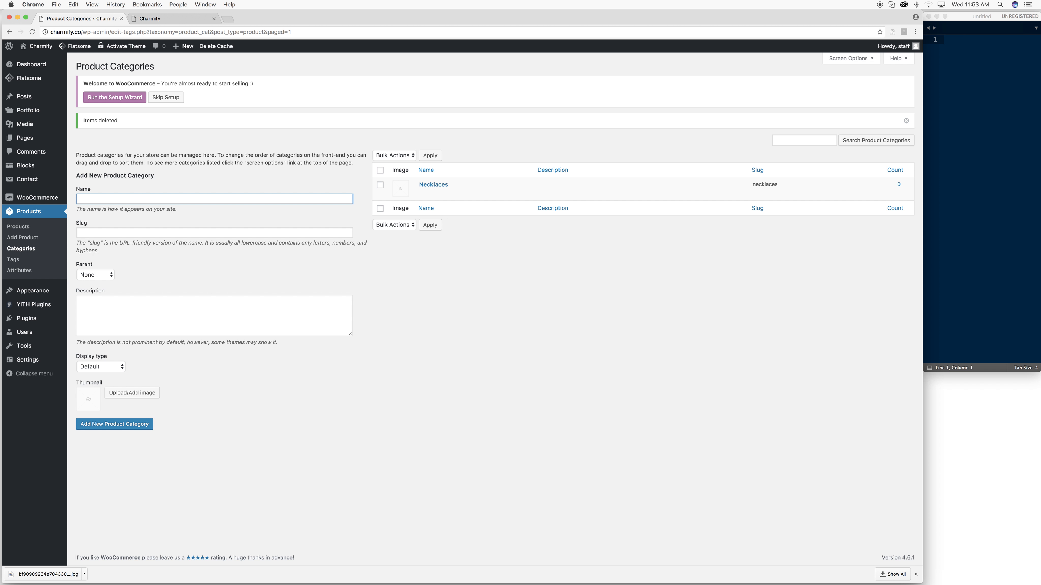
{"action": "type", "text": "Rings"}
{"action": "key", "text": "Return"}
{"action": "type", "text": "Bracelets"}
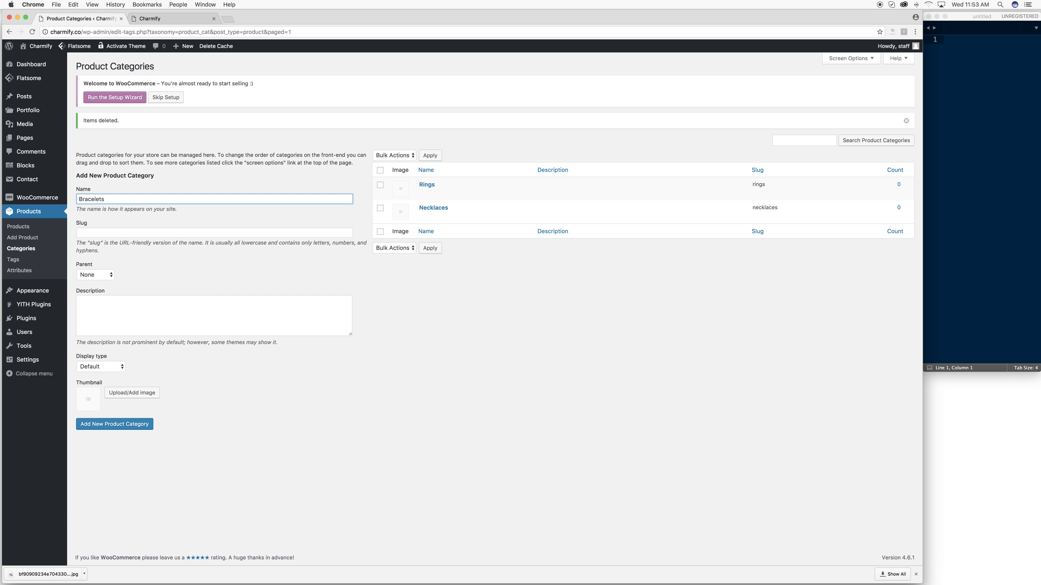
{"action": "key", "text": "Return"}
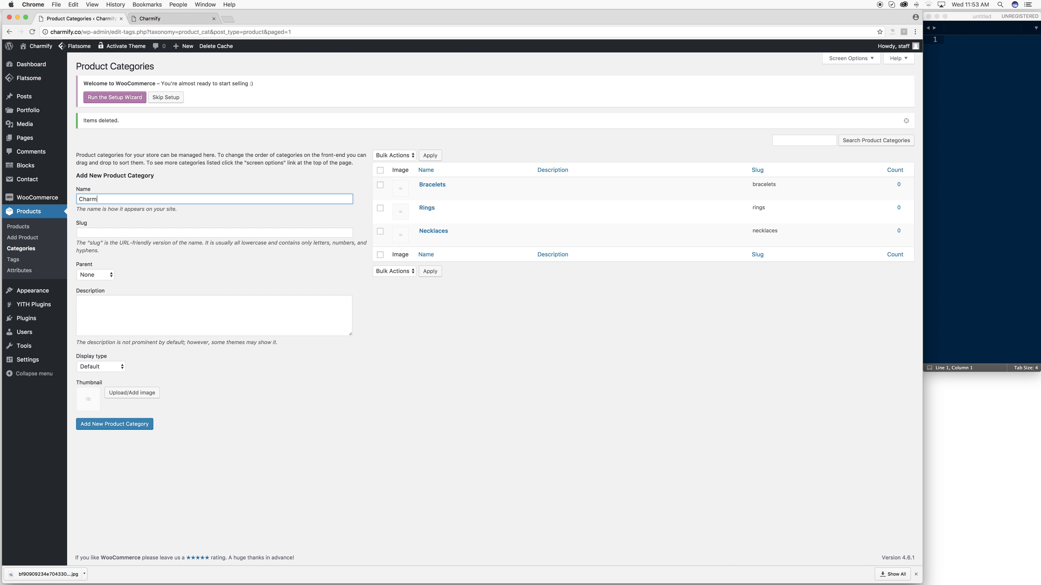
{"action": "key", "text": "Return"}
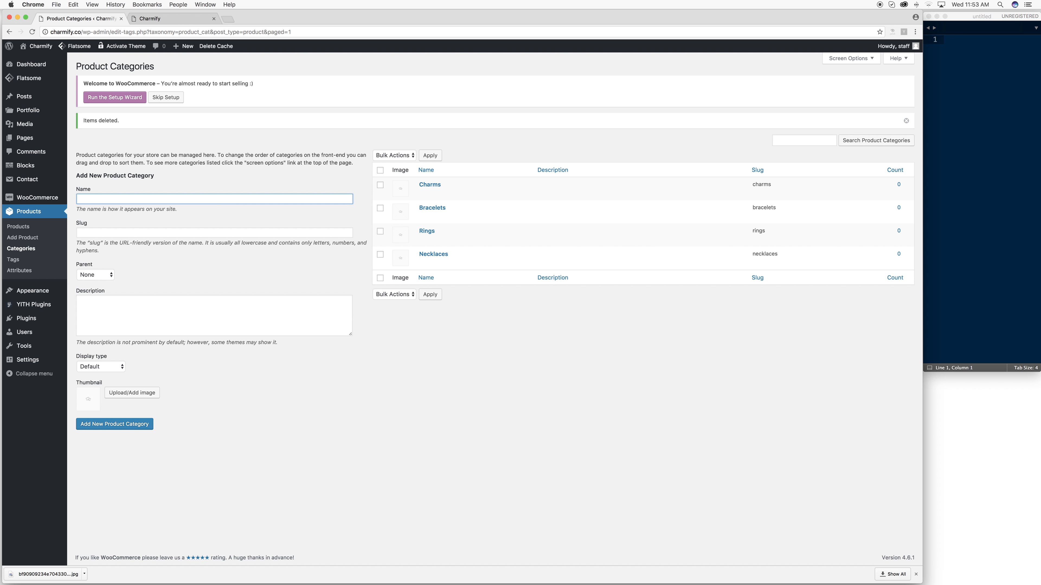
{"action": "mouse_move", "coordinate": [31, 203]}
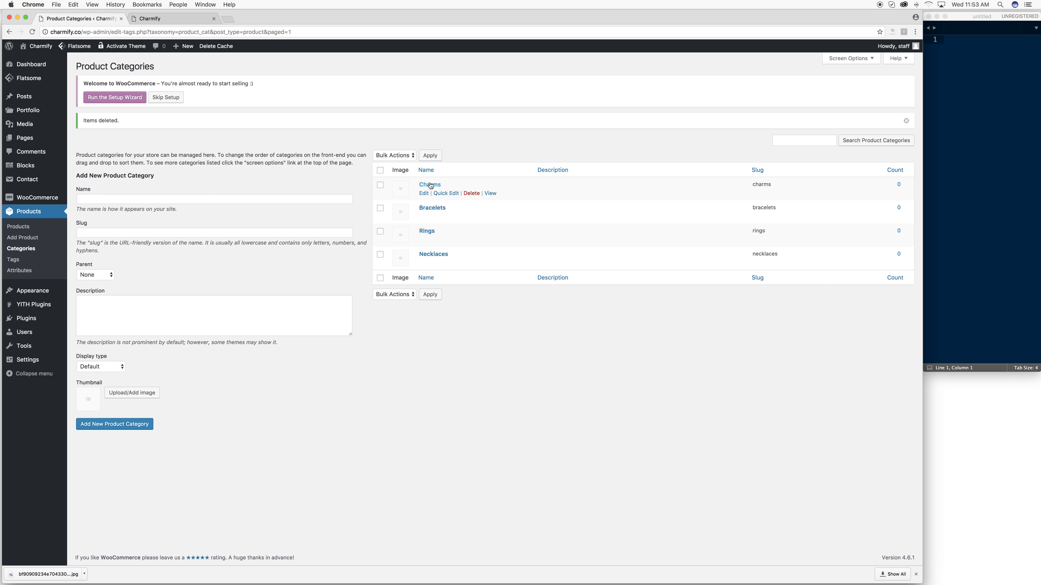
- Open the Charms, Bracelets, Rings and Necklaces category pages each in a new tab
{"action": "right_click", "coordinate": [492, 195]}
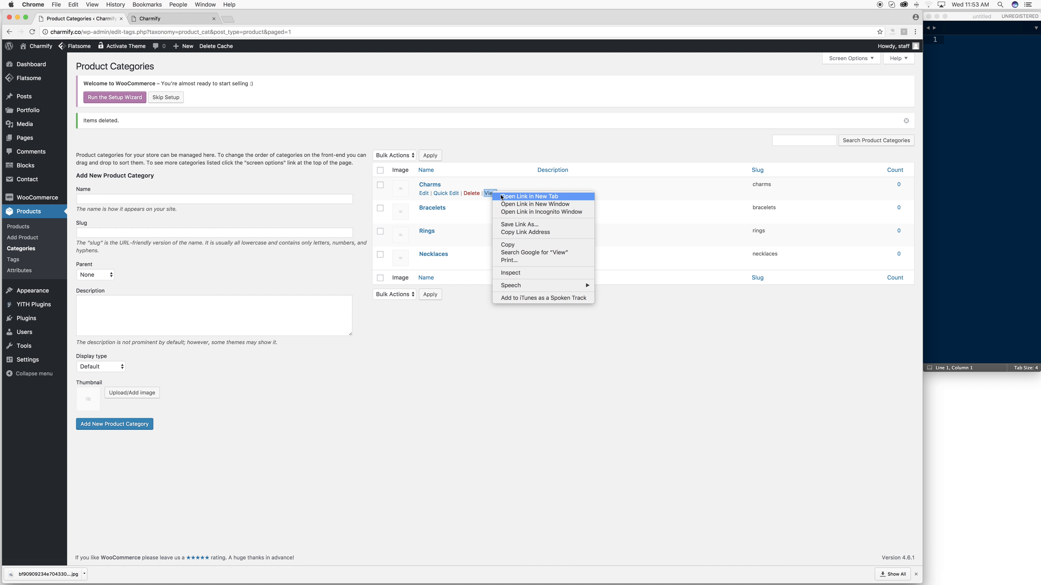
{"action": "left_click", "coordinate": [516, 197]}
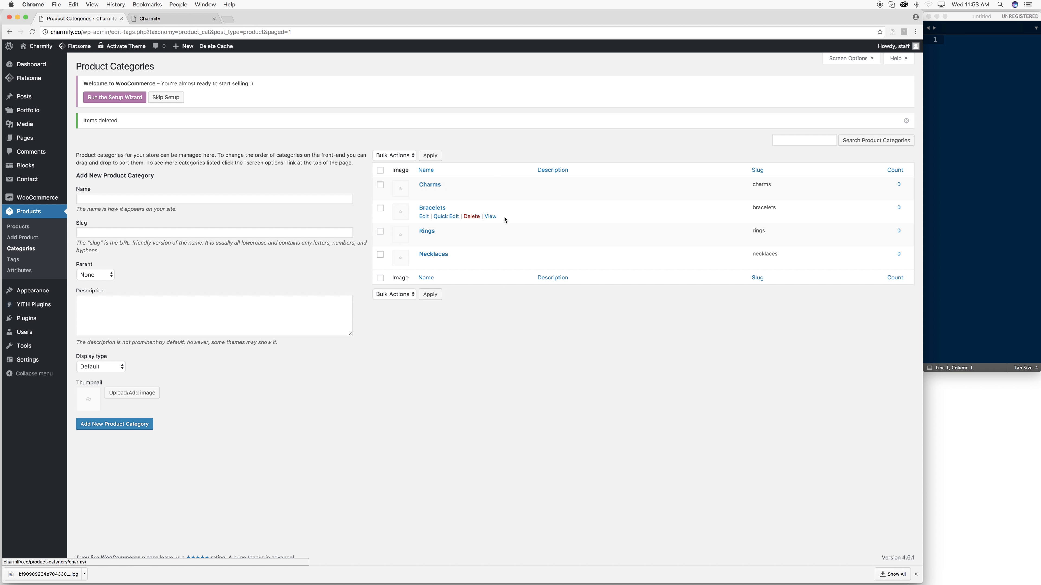
{"action": "right_click", "coordinate": [491, 216]}
{"action": "left_click", "coordinate": [508, 220]}
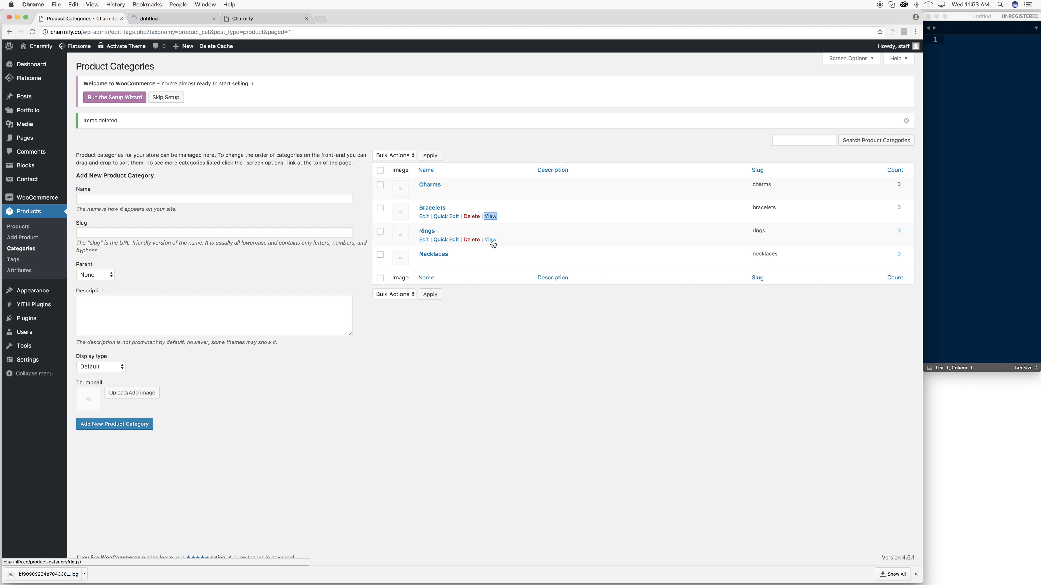
{"action": "right_click", "coordinate": [490, 239]}
{"action": "left_click", "coordinate": [509, 243]}
{"action": "right_click", "coordinate": [490, 263]}
{"action": "left_click", "coordinate": [508, 267]}
- Review the Bracelets, Rings and Necklaces tabs, then visit the live Charmify storefront
{"action": "left_click", "coordinate": [191, 21]}
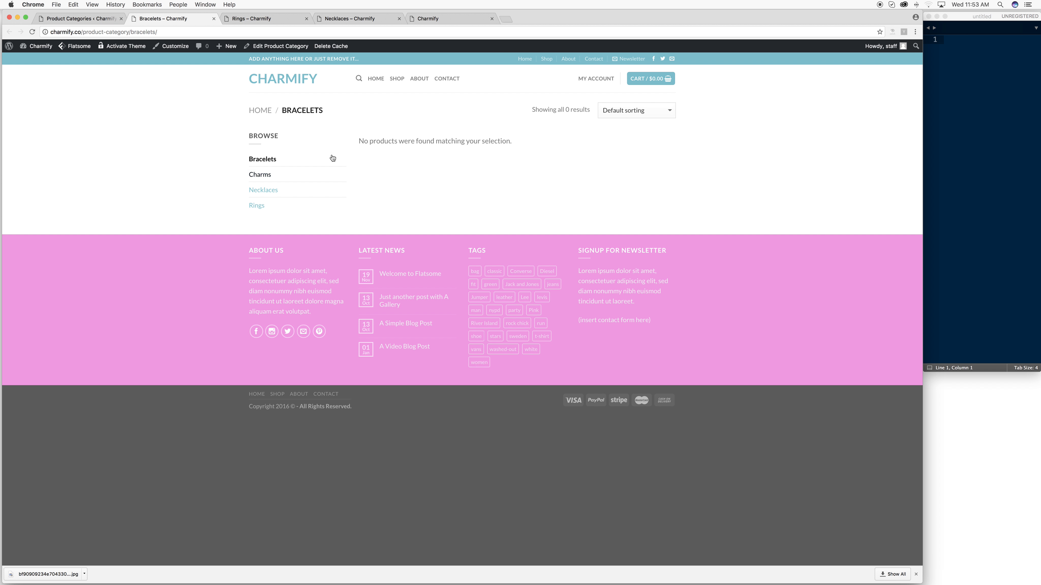
{"action": "left_click", "coordinate": [255, 19]}
{"action": "left_click", "coordinate": [337, 19]}
{"action": "left_click", "coordinate": [179, 20]}
{"action": "left_click", "coordinate": [255, 19]}
{"action": "left_click", "coordinate": [348, 19]}
{"action": "left_click", "coordinate": [84, 19]}
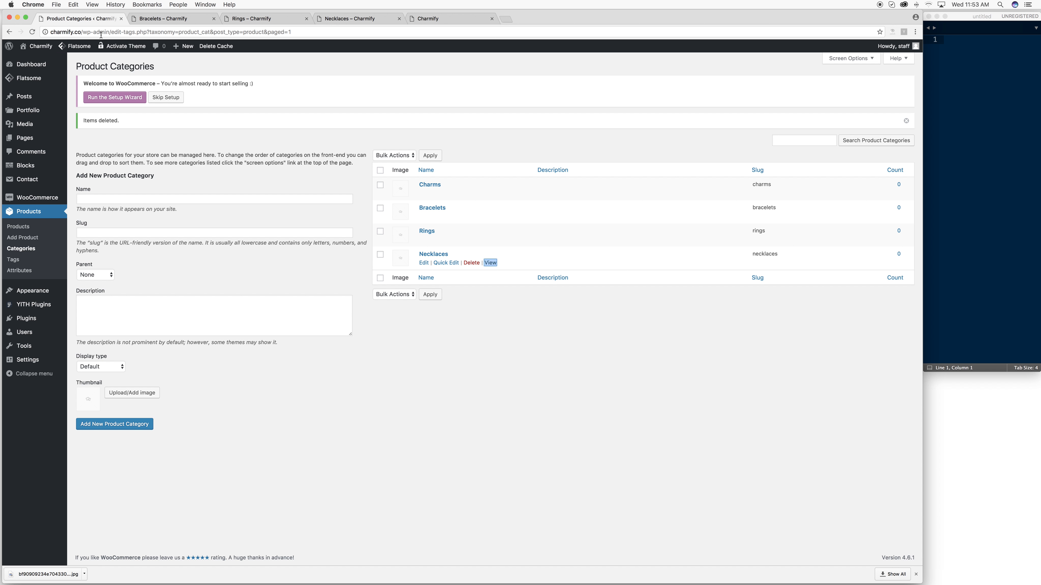
{"action": "left_click", "coordinate": [36, 61]}
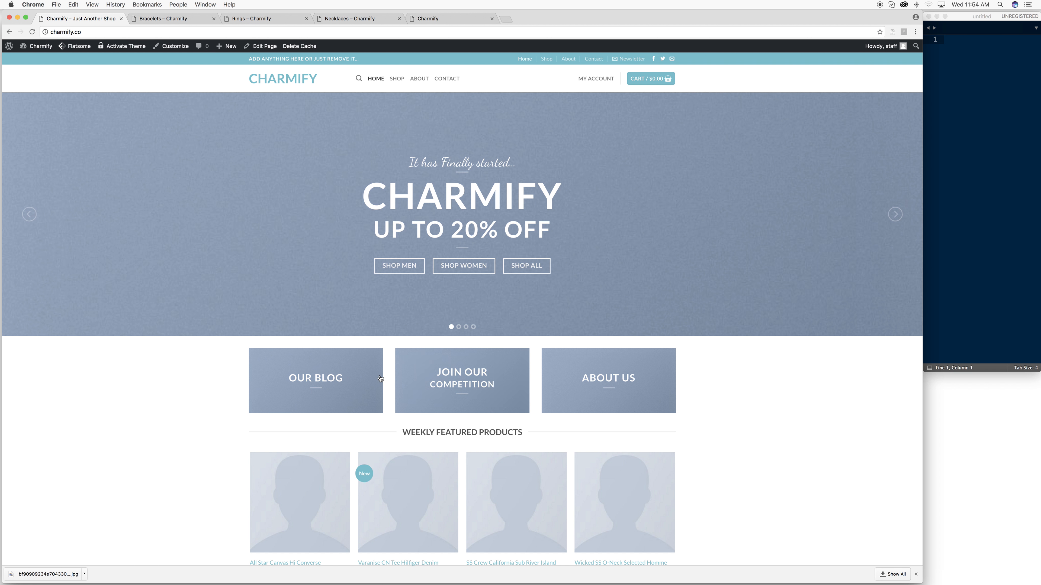
- Open the Classic Shop home page with Edit with UX Builder from the admin bar
{"action": "left_click_drag", "start_coordinate": [344, 357], "coordinate": [292, 375]}
{"action": "mouse_move", "coordinate": [260, 50]}
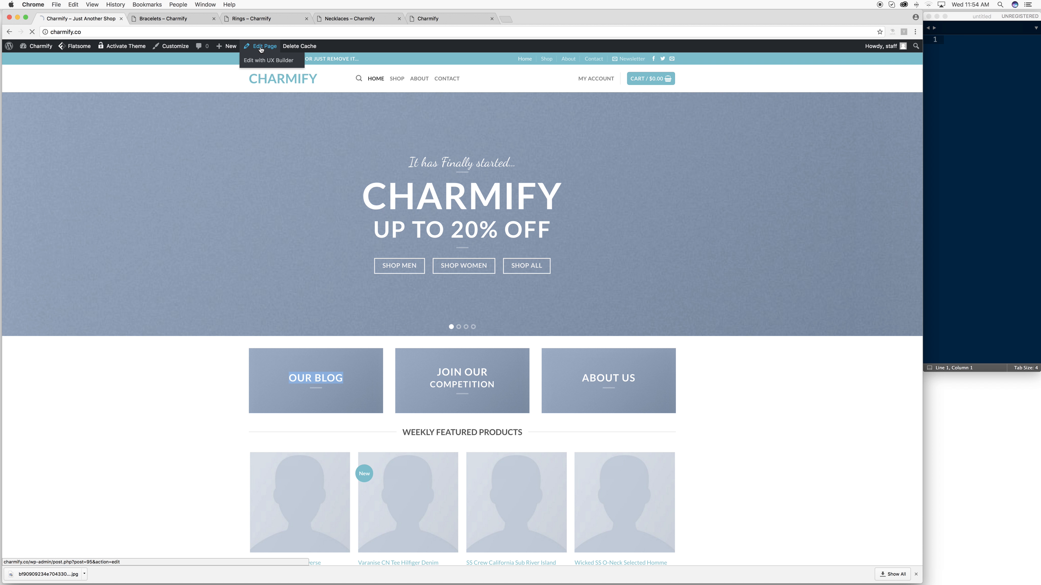
{"action": "left_click", "coordinate": [267, 63]}
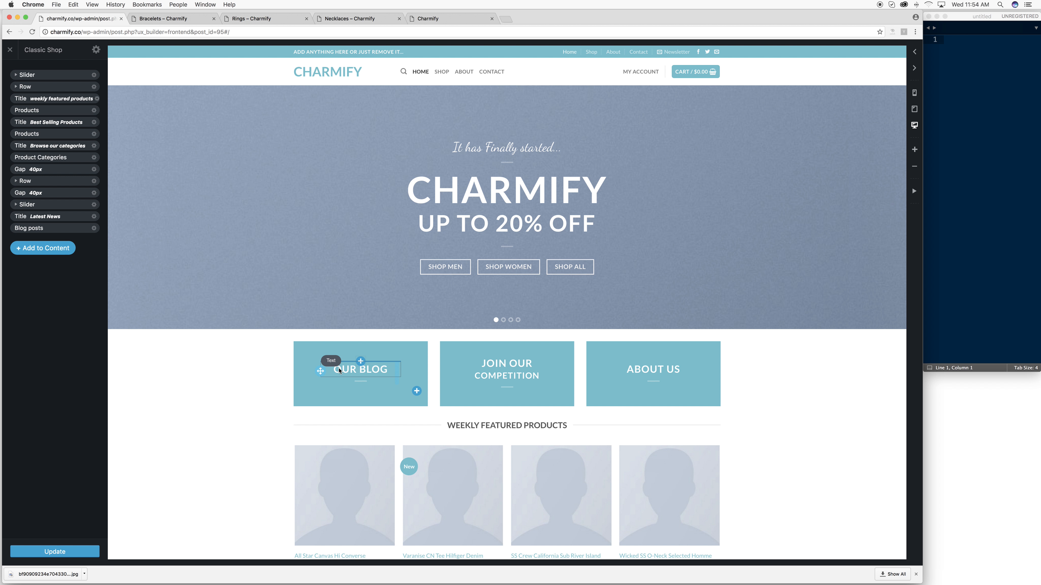
- Replace the left banner's OUR BLOG heading with BRACELETES as a Heading 1
{"action": "left_click", "coordinate": [354, 371]}
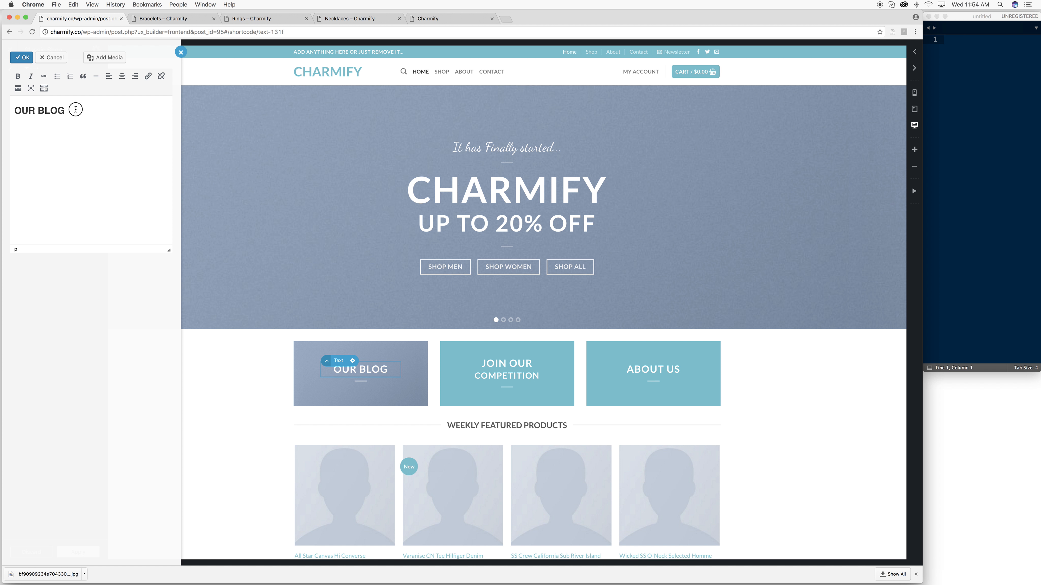
{"action": "triple_click", "coordinate": [76, 110]}
{"action": "type", "text": "BRACELETES"}
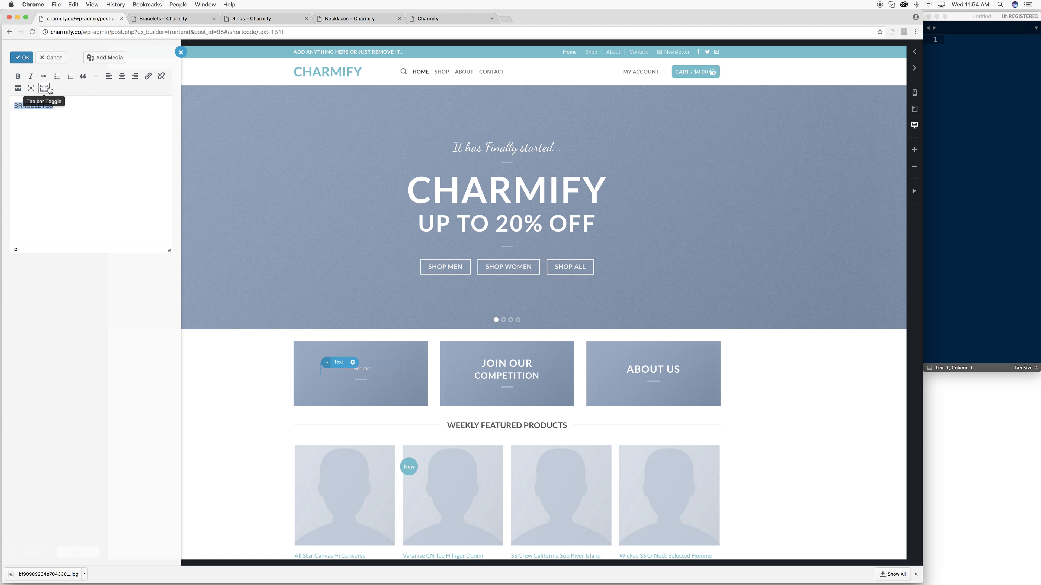
{"action": "left_click", "coordinate": [44, 88]}
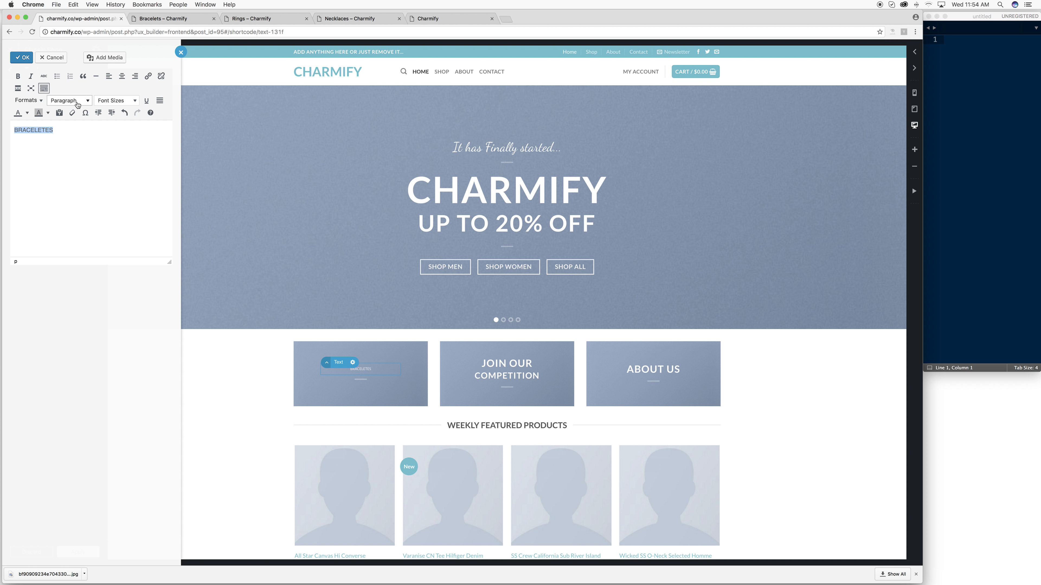
{"action": "left_click", "coordinate": [72, 100]}
{"action": "left_click", "coordinate": [80, 131]}
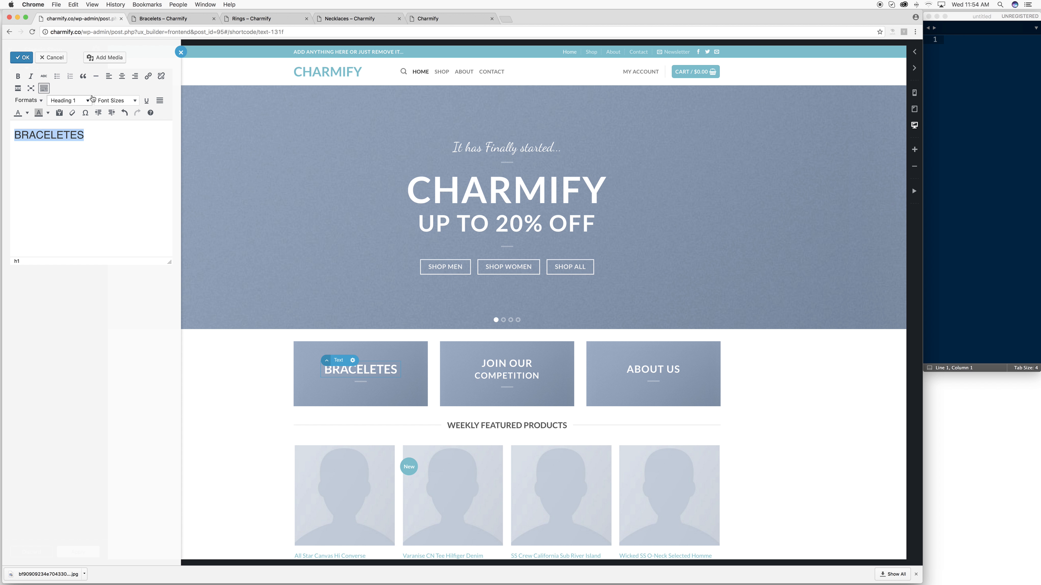
{"action": "left_click", "coordinate": [23, 57]}
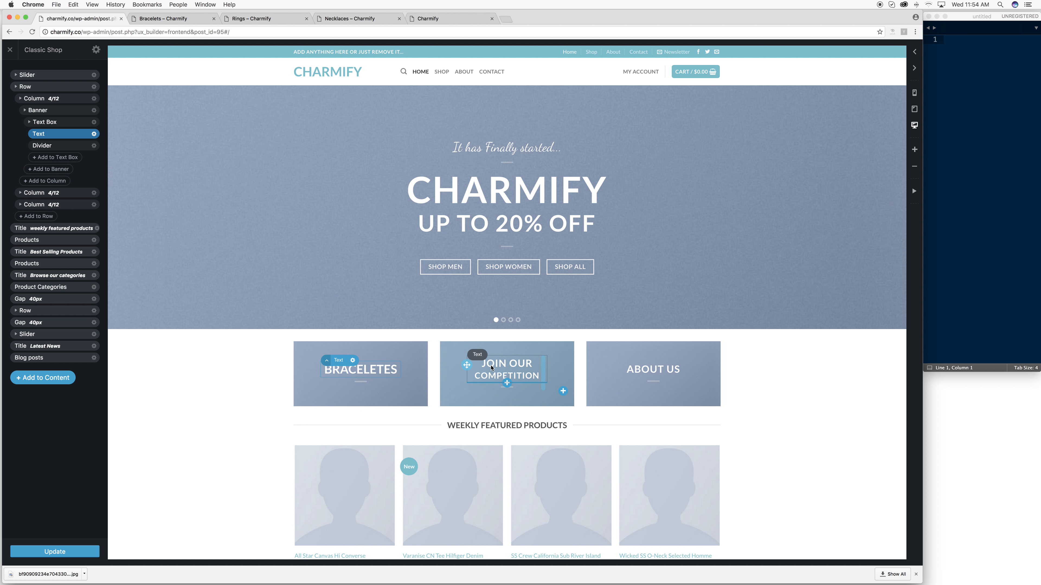
- Replace the middle banner's JOIN OUR COMPETITION heading with RINGS formatted as Heading 1
{"action": "left_click", "coordinate": [506, 368]}
{"action": "double_click", "coordinate": [505, 368]}
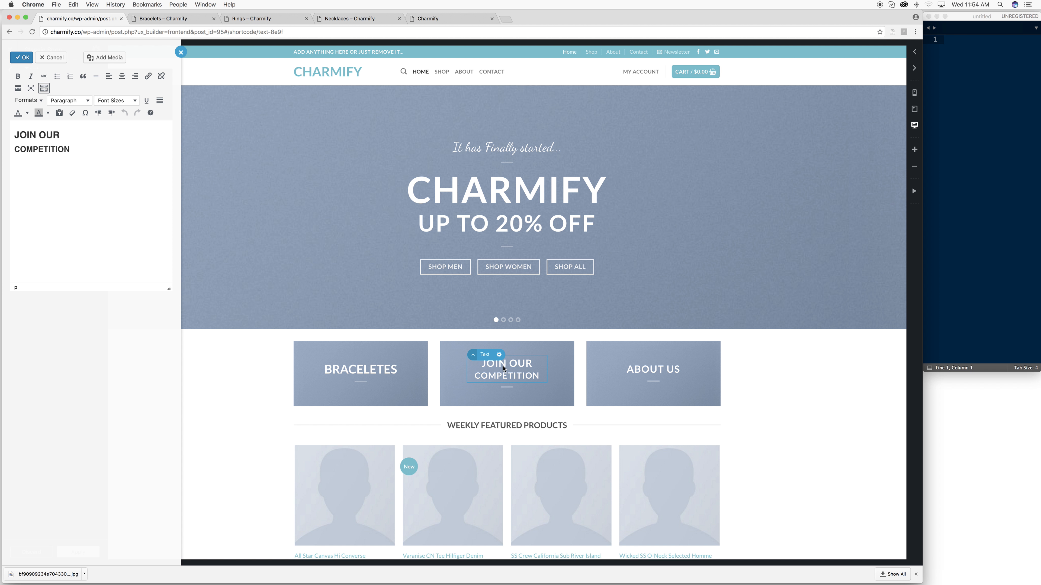
{"action": "double_click", "coordinate": [71, 151]}
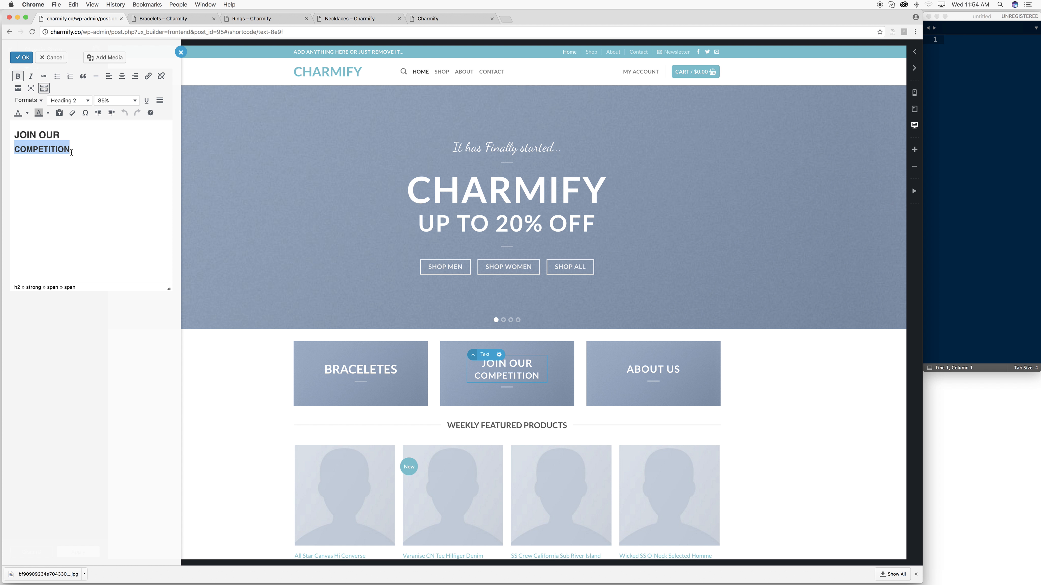
{"action": "left_click_drag", "start_coordinate": [71, 151], "coordinate": [2, 129]}
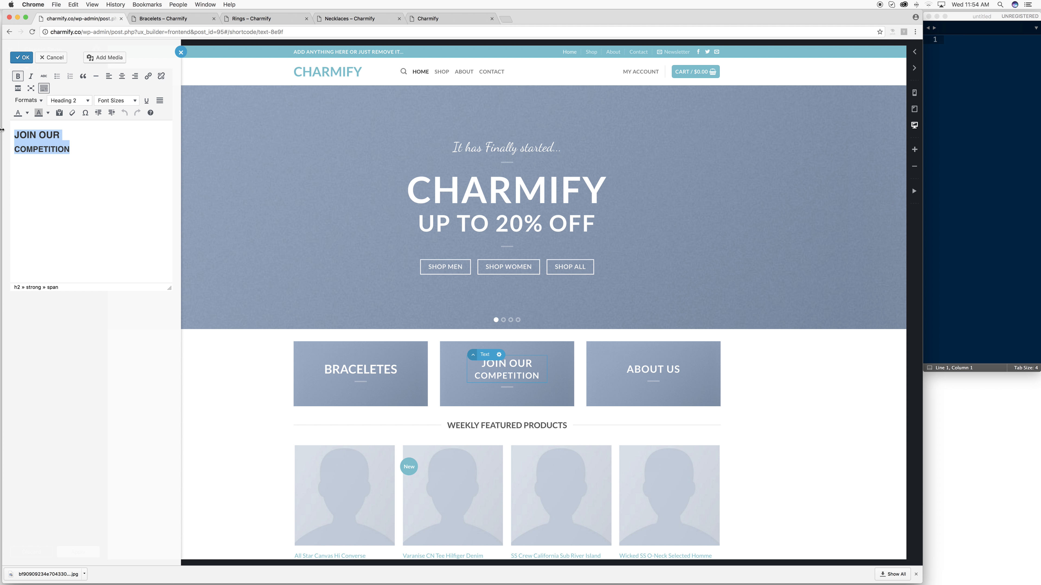
{"action": "key", "text": "BackSpace"}
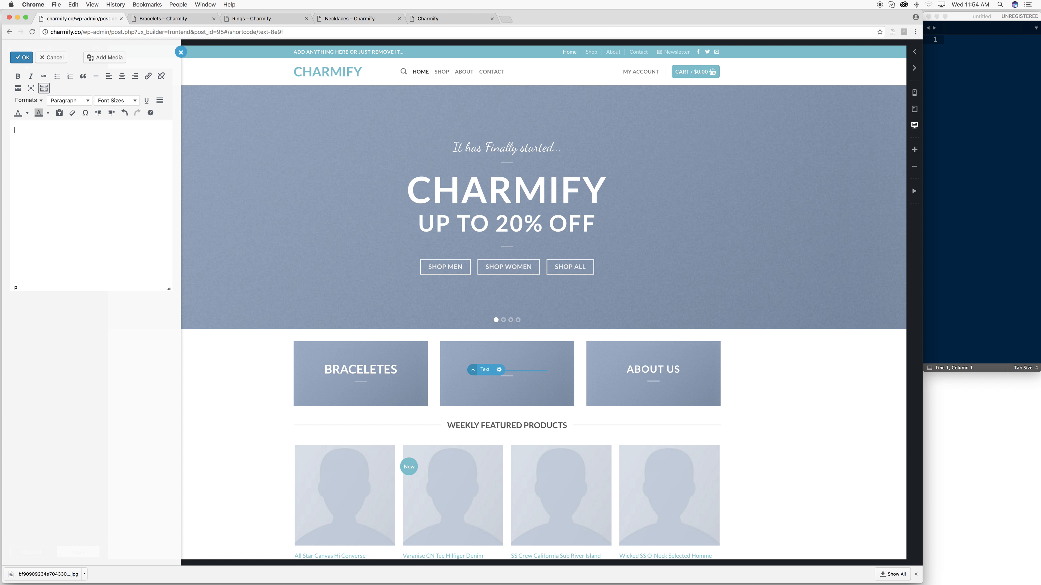
{"action": "type", "text": "RINGS"}
{"action": "double_click", "coordinate": [22, 130]}
{"action": "left_click", "coordinate": [69, 101]}
{"action": "left_click", "coordinate": [74, 130]}
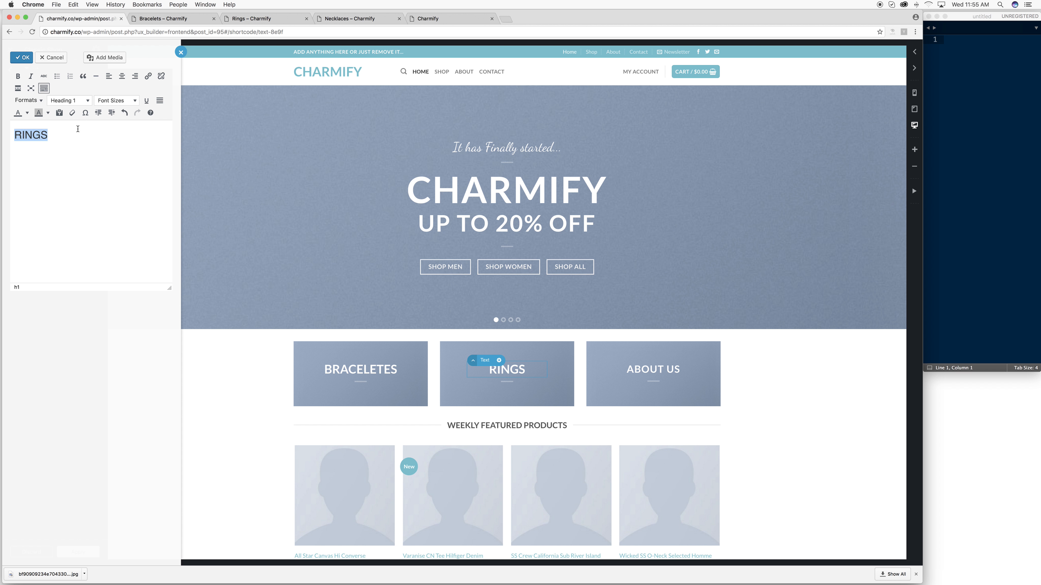
{"action": "left_click", "coordinate": [633, 373]}
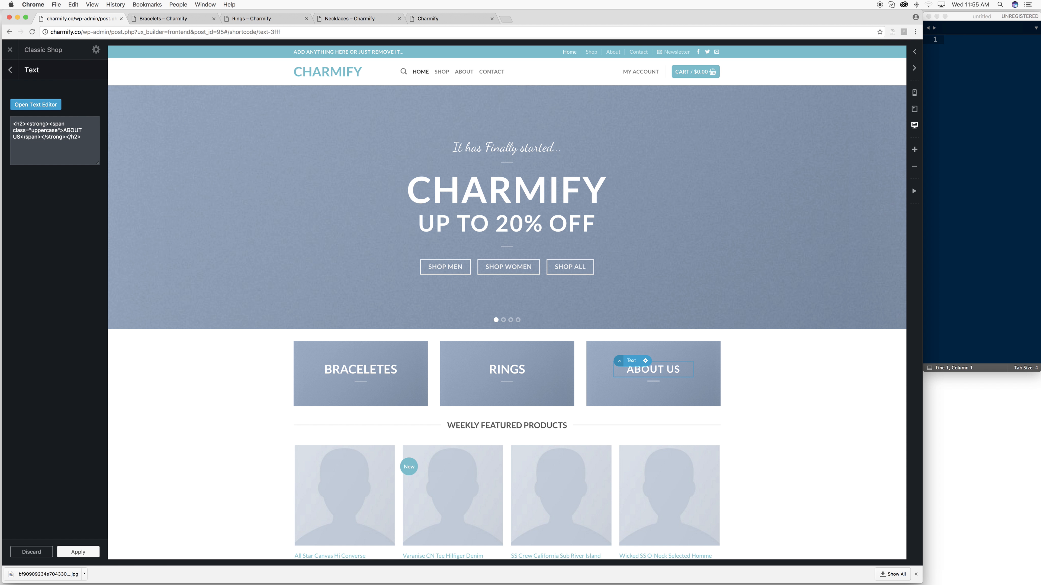
- Replace the right banner's ABOUT US text with Necklaces as a Heading 1
{"action": "left_click", "coordinate": [36, 104]}
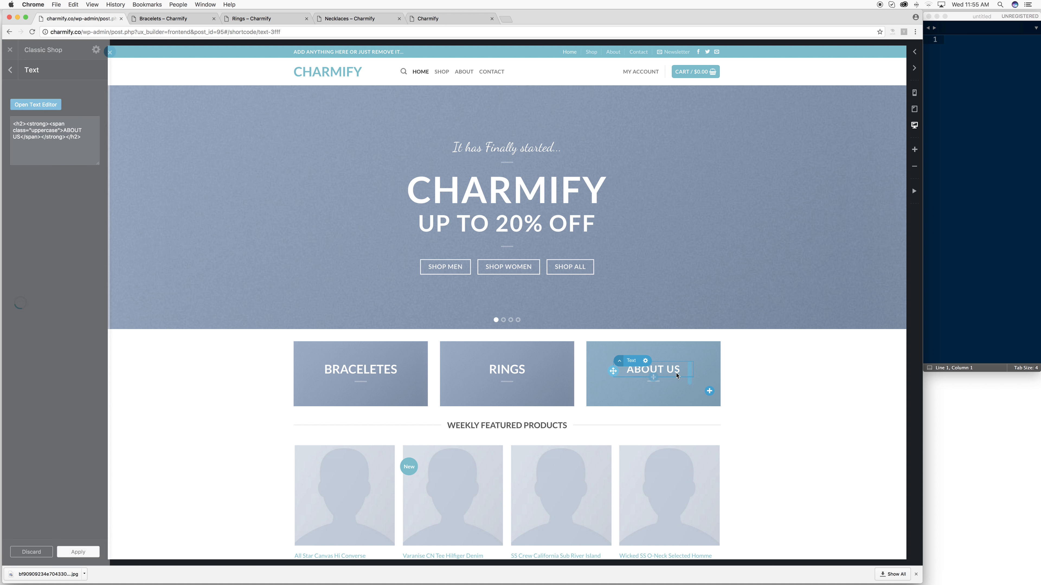
{"action": "triple_click", "coordinate": [78, 137]}
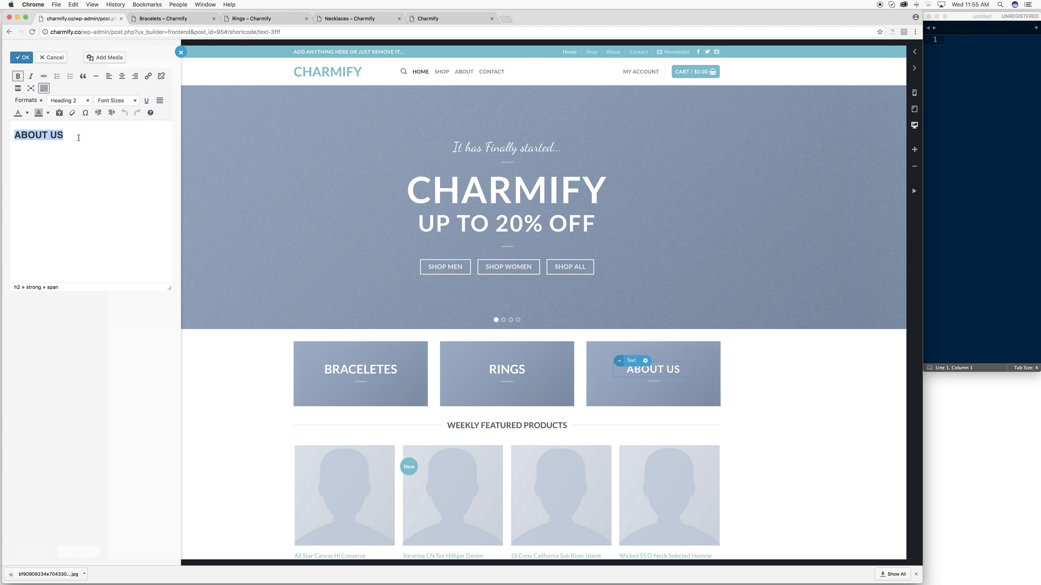
{"action": "key", "text": "BackSpace"}
{"action": "type", "text": "d"}
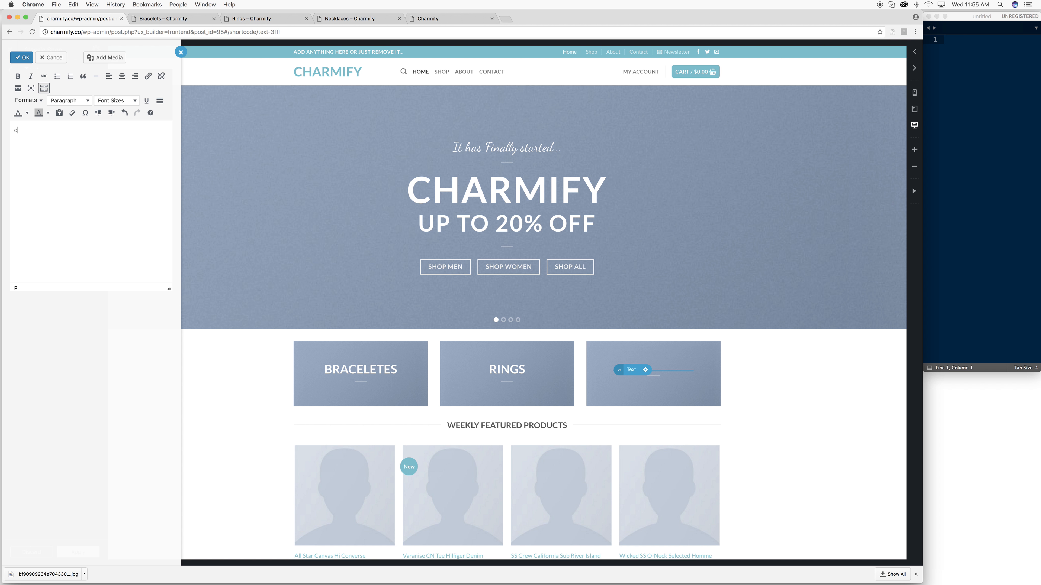
{"action": "key", "text": "BackSpace"}
{"action": "type", "text": "Necklac"}
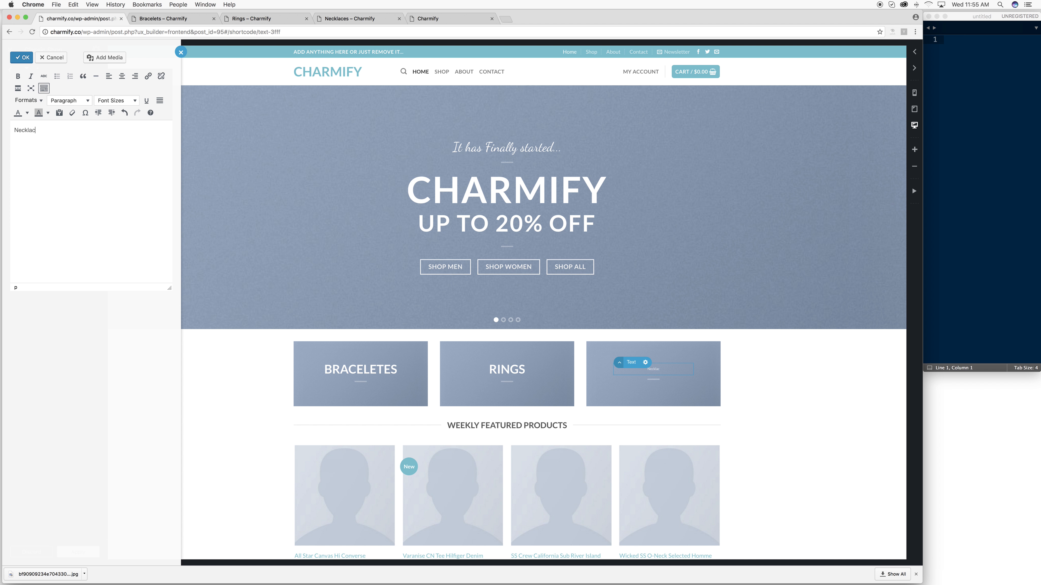
{"action": "triple_click", "coordinate": [72, 131]}
{"action": "left_click", "coordinate": [68, 100]}
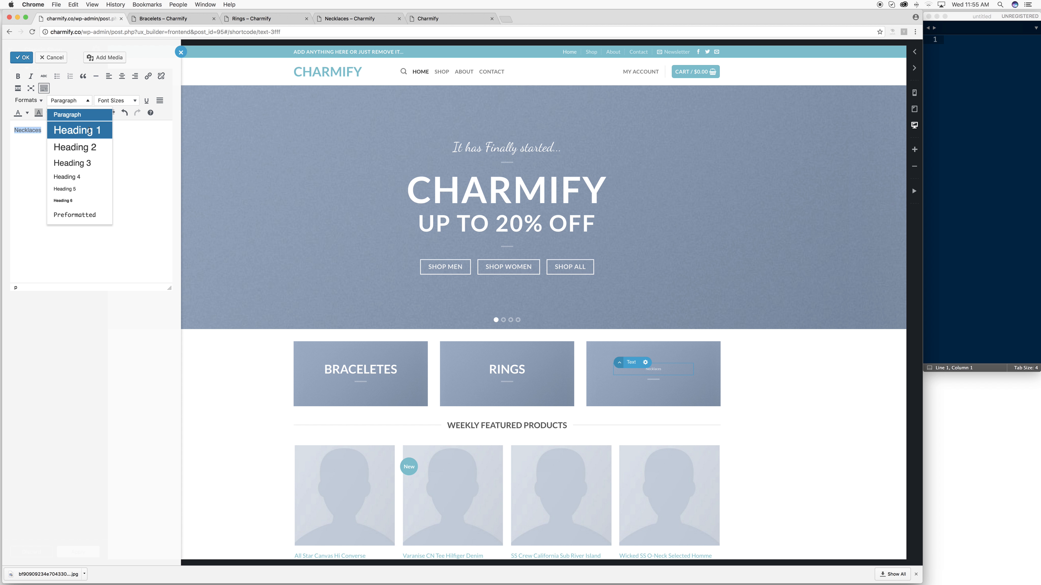
{"action": "left_click", "coordinate": [90, 131]}
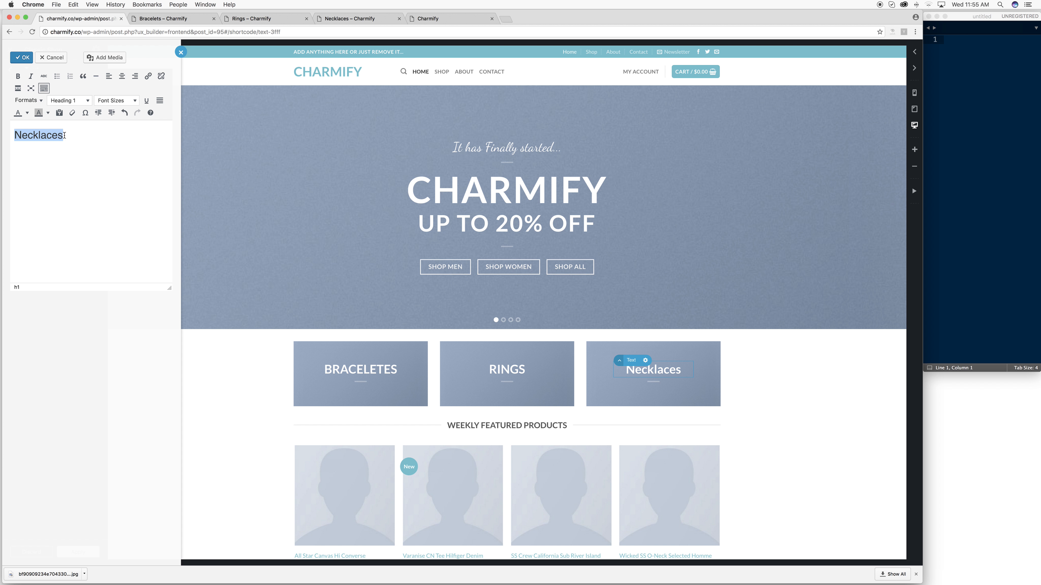
- Retype the heading as uppercase NECKLACES in Heading 1, close the editor and apply
{"action": "type", "text": "NECKL"}
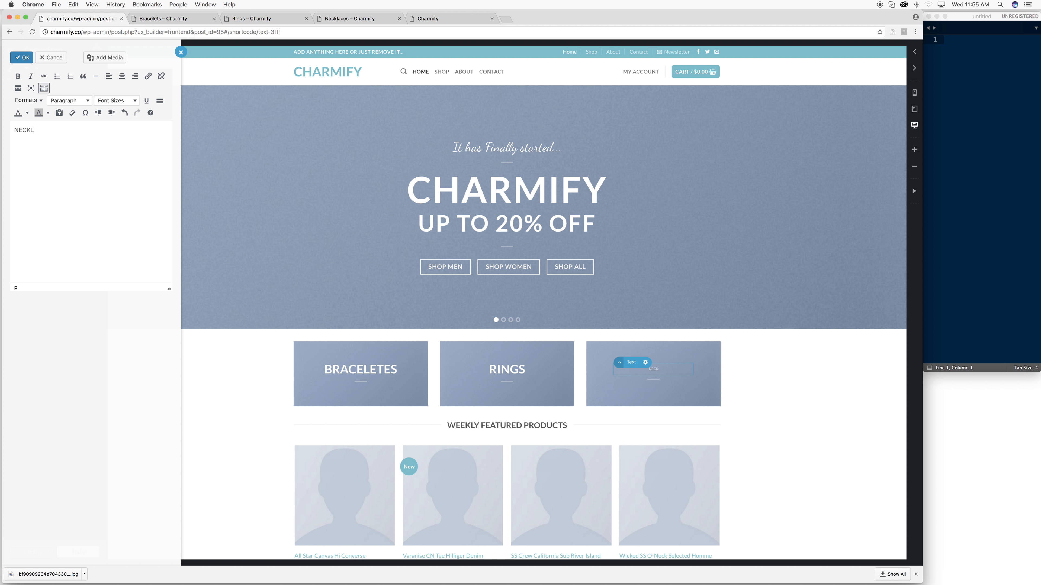
{"action": "type", "text": "ACES"}
{"action": "triple_click", "coordinate": [55, 132]}
{"action": "left_click", "coordinate": [69, 101]}
{"action": "left_click", "coordinate": [81, 132]}
{"action": "left_click", "coordinate": [94, 148]}
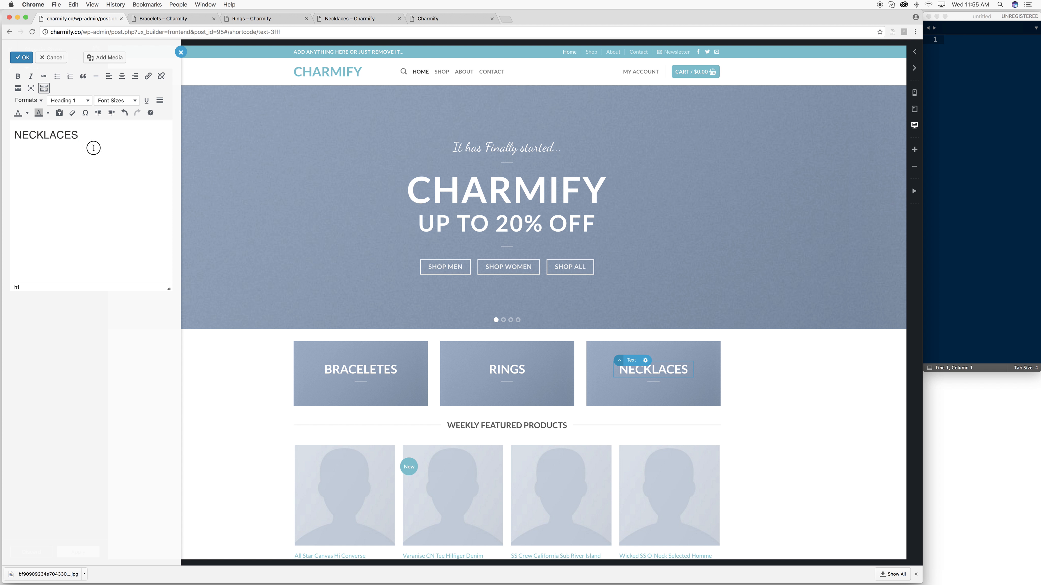
{"action": "left_click", "coordinate": [741, 377]}
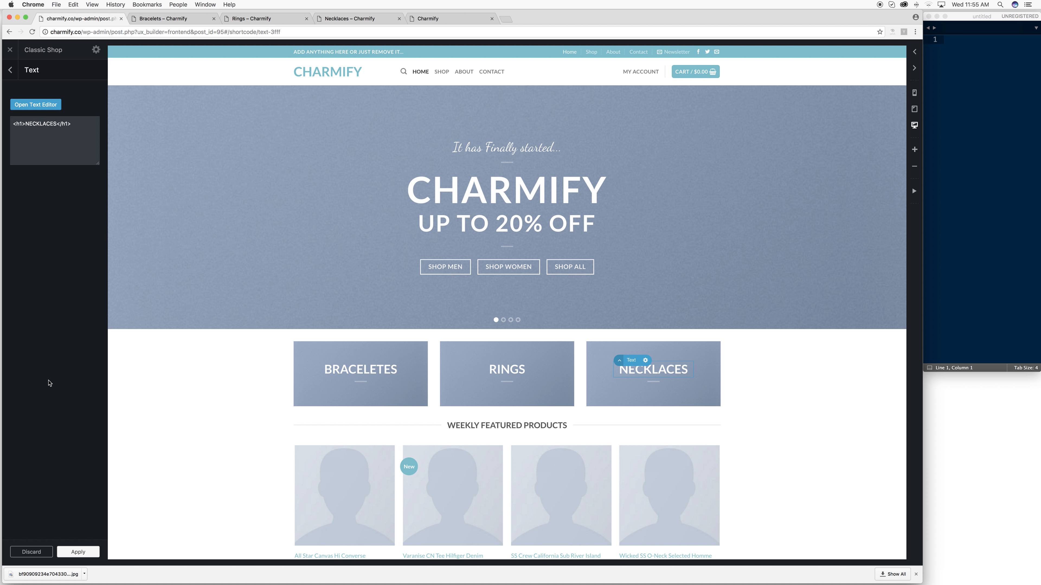
{"action": "left_click", "coordinate": [79, 551]}
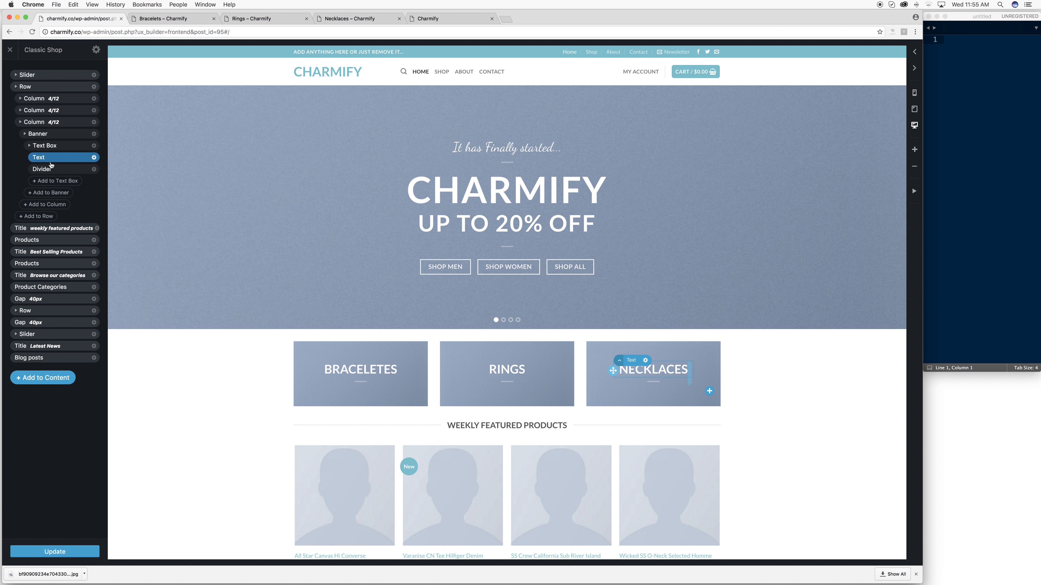
- Review the Necklaces banner's settings from its layer menu
{"action": "left_click", "coordinate": [49, 136]}
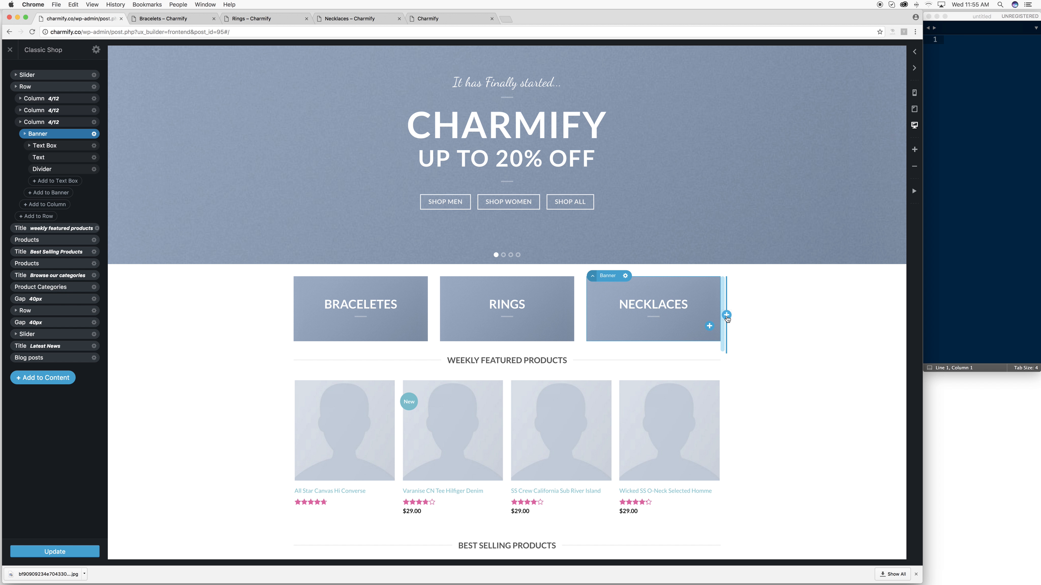
{"action": "left_click", "coordinate": [94, 133]}
{"action": "left_click", "coordinate": [95, 157]}
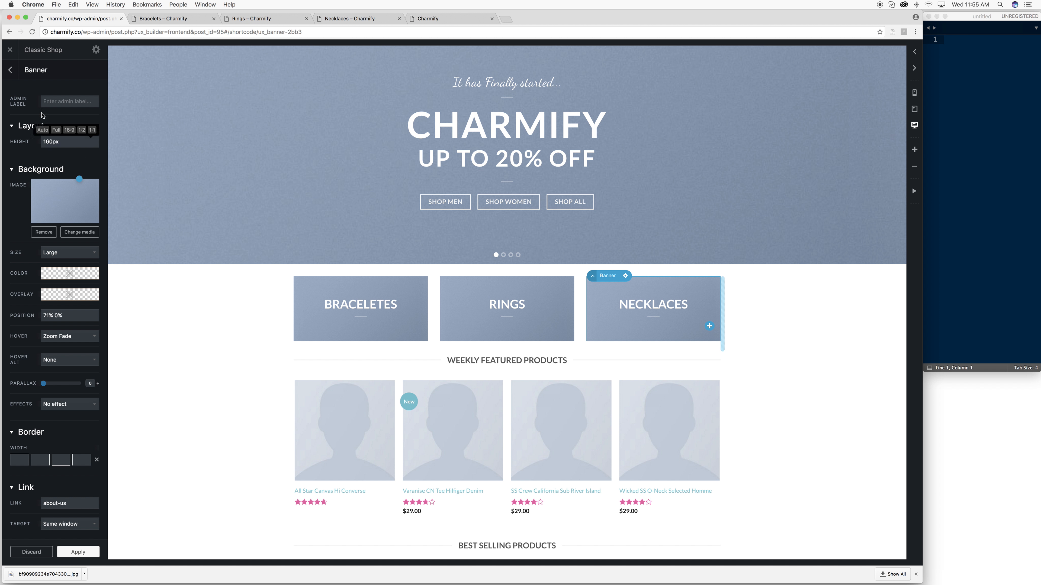
{"action": "left_click", "coordinate": [11, 70]}
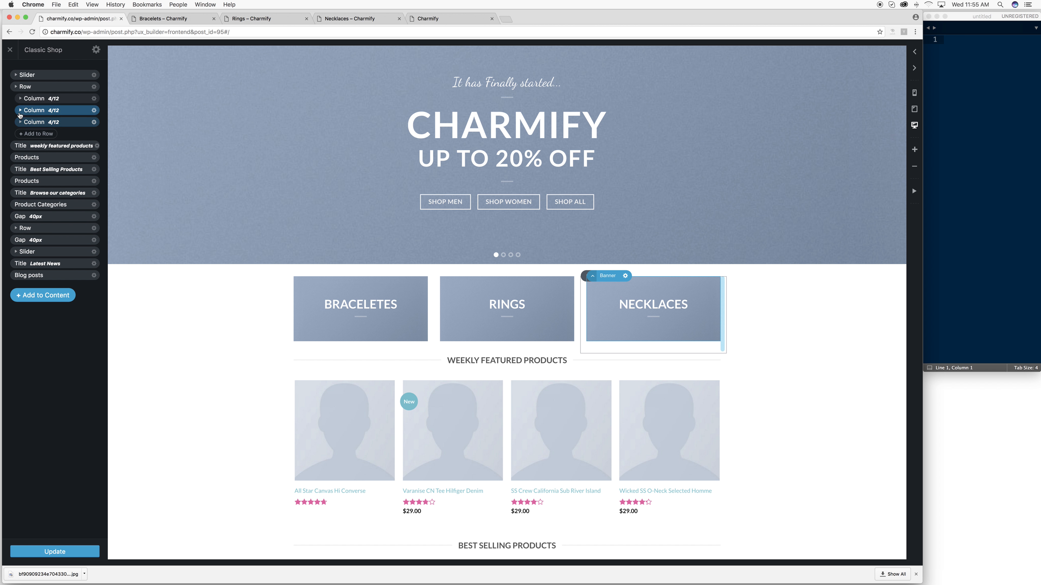
- Expand the element tree down to the Rings banner and its text box
{"action": "left_click", "coordinate": [19, 110]}
{"action": "left_click", "coordinate": [20, 110]}
{"action": "left_click", "coordinate": [20, 101]}
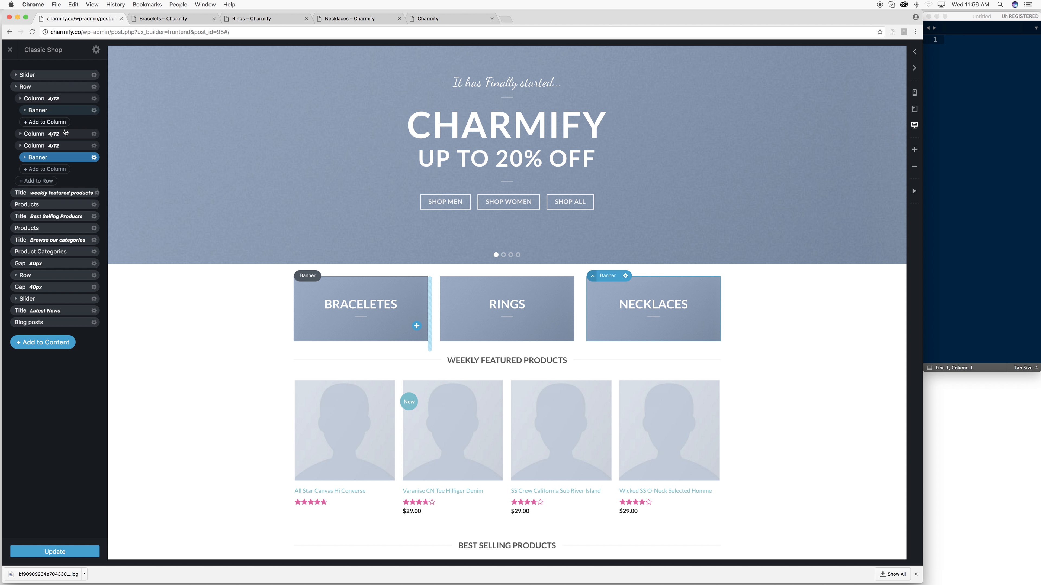
{"action": "left_click", "coordinate": [21, 134]}
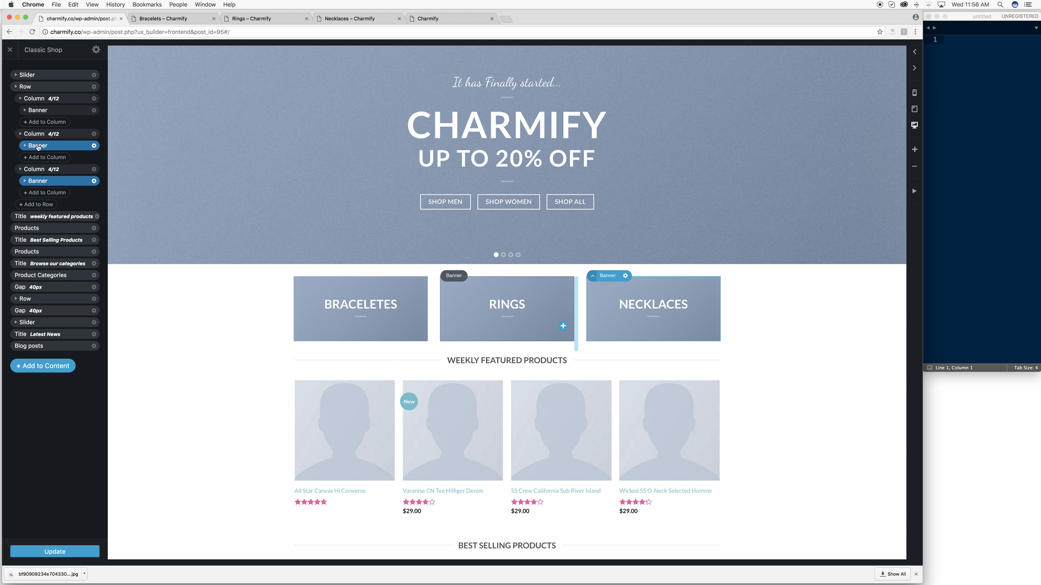
{"action": "left_click", "coordinate": [24, 146]}
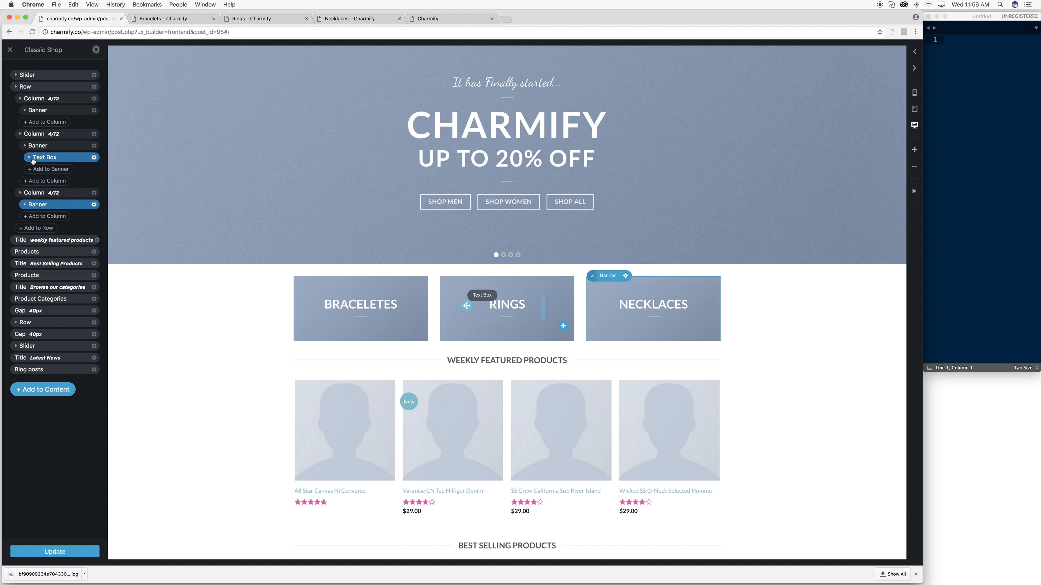
{"action": "left_click", "coordinate": [28, 159]}
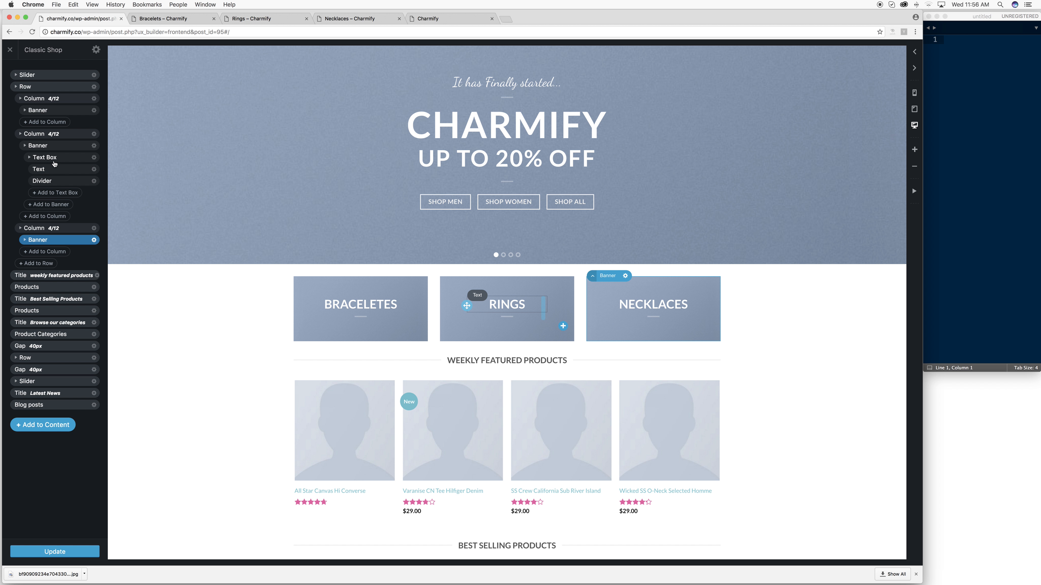
{"action": "left_click", "coordinate": [30, 158]}
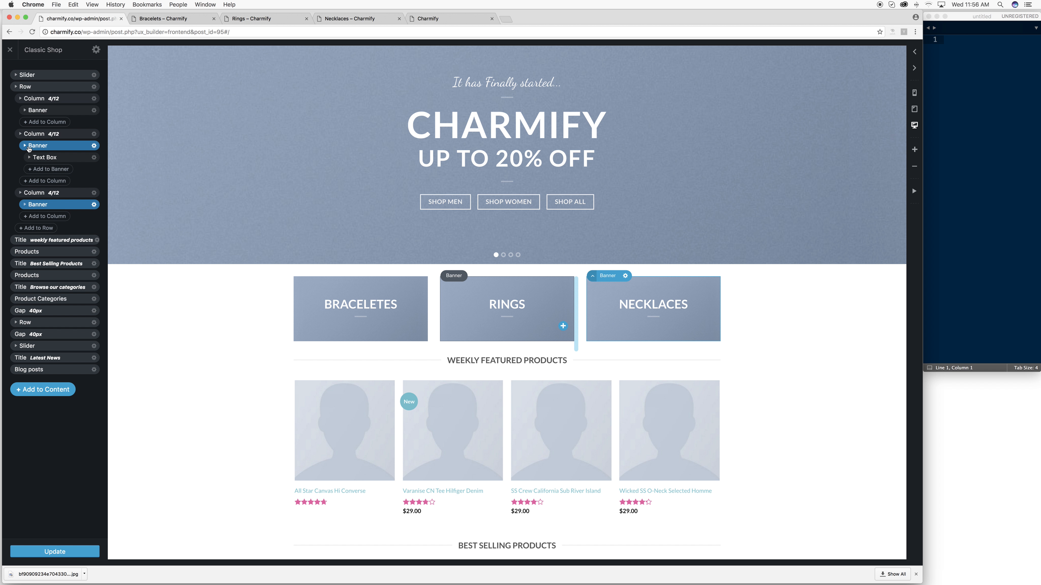
{"action": "left_click", "coordinate": [28, 147]}
{"action": "left_click", "coordinate": [29, 147]}
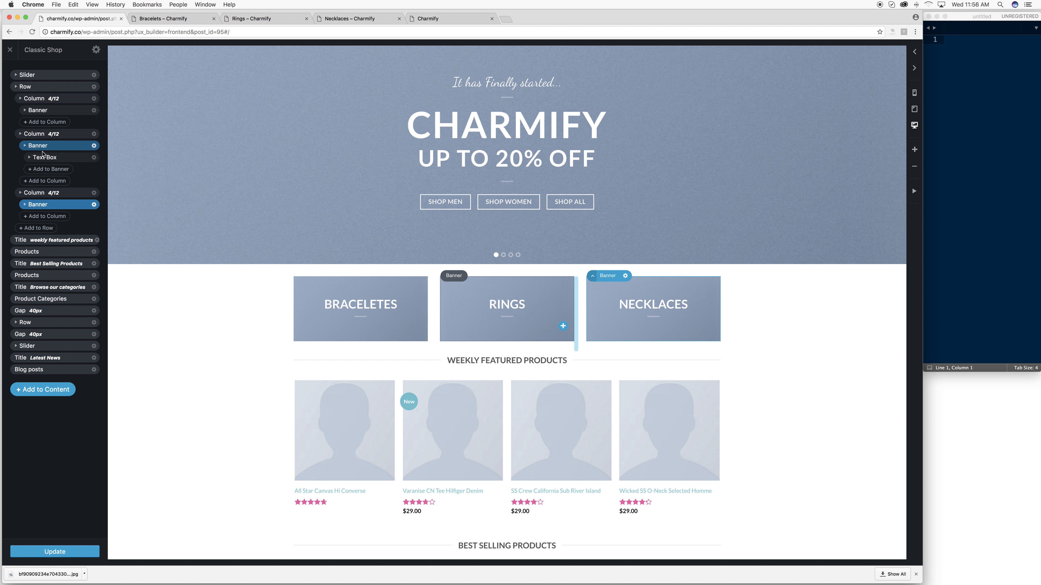
- Check the Rings banner's settings, then save the front page with Update
{"action": "left_click", "coordinate": [93, 147]}
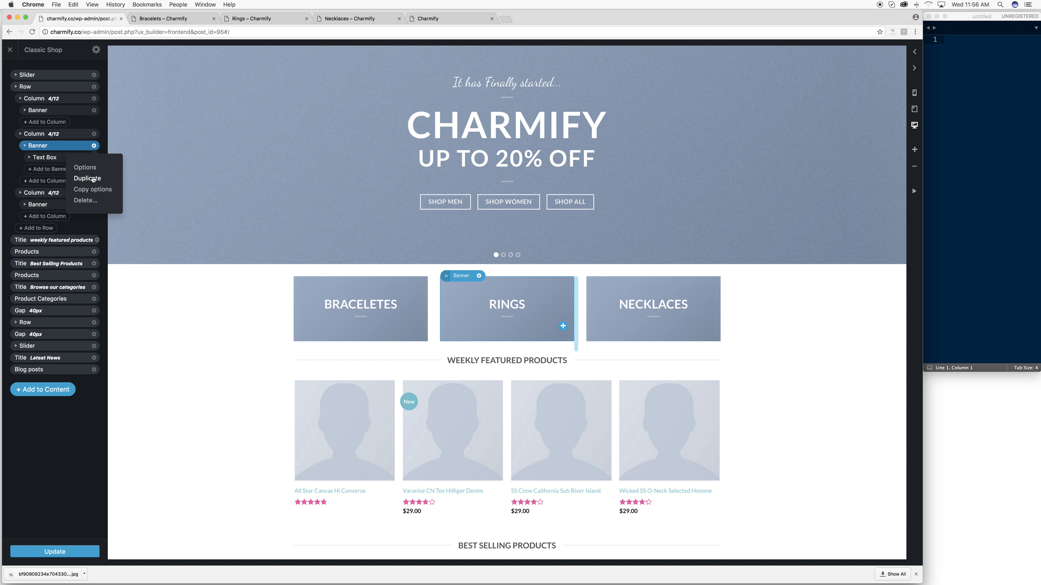
{"action": "left_click", "coordinate": [94, 169]}
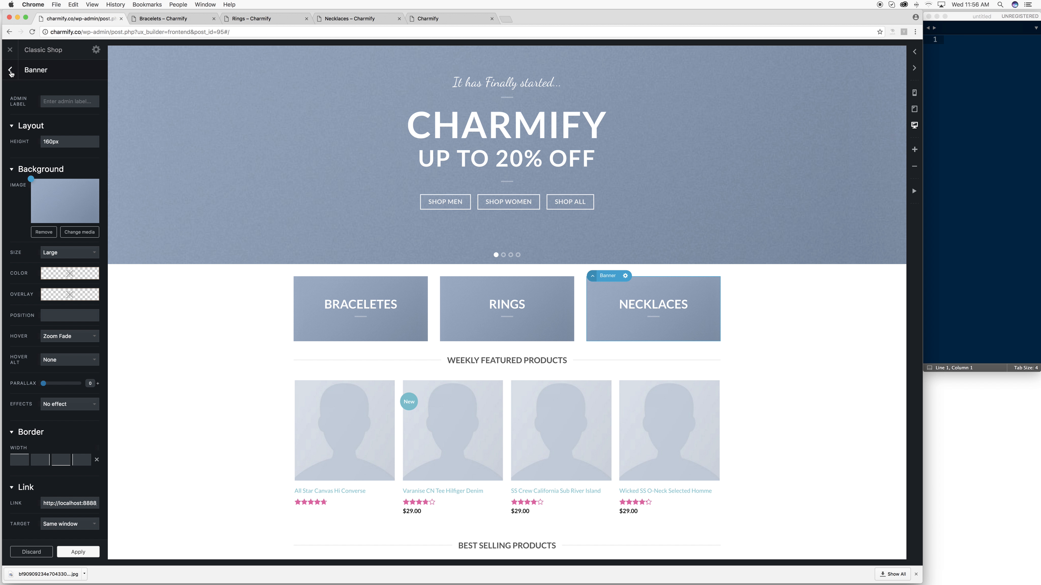
{"action": "left_click", "coordinate": [11, 70]}
{"action": "left_click", "coordinate": [61, 552]}
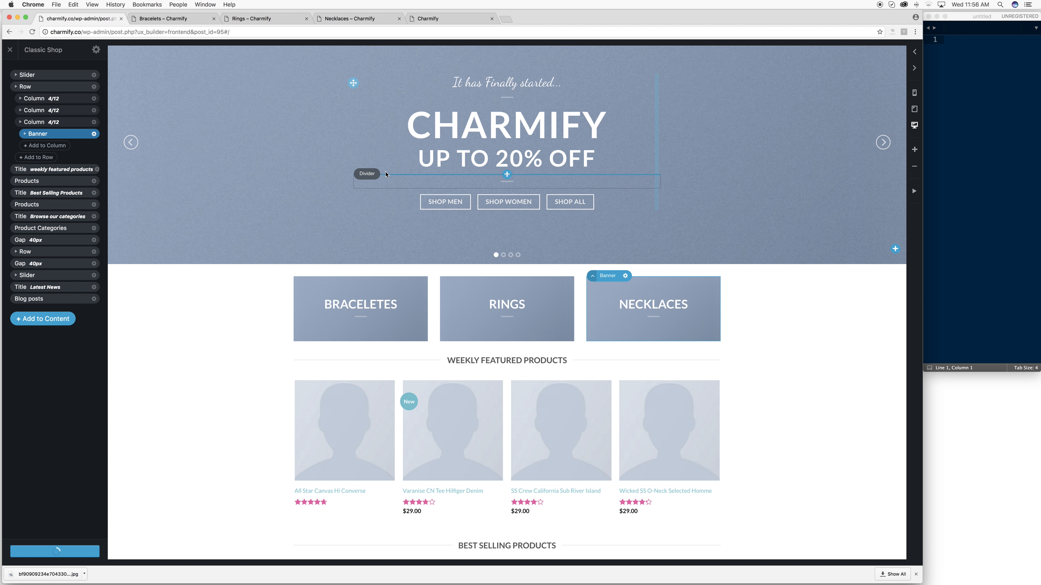
{"action": "left_click", "coordinate": [381, 306]}
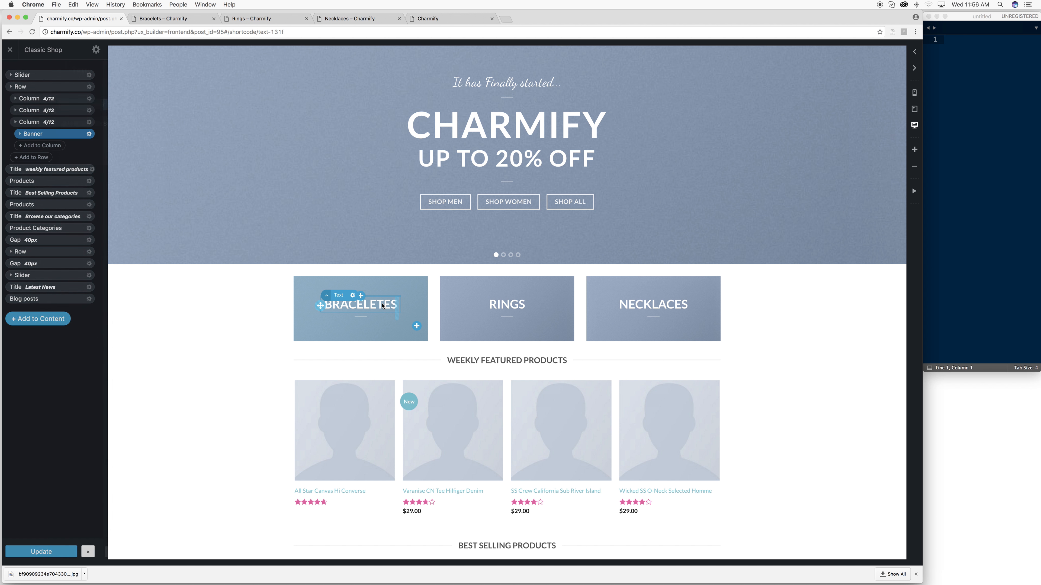
- Select the first Column 4/12 holding the BRACELETES banner and open its options
{"action": "left_click", "coordinate": [36, 105]}
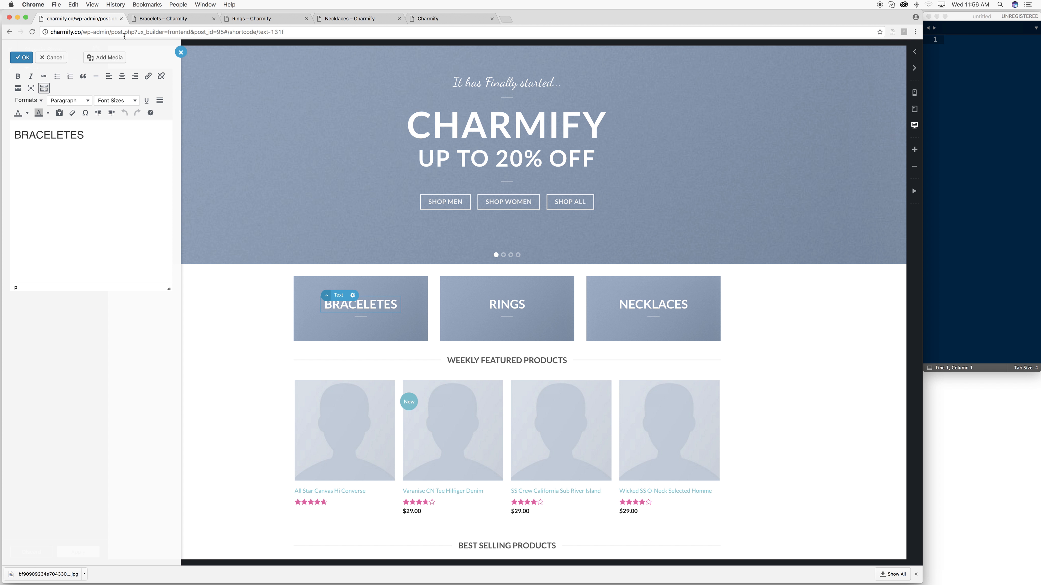
{"action": "left_click", "coordinate": [181, 52]}
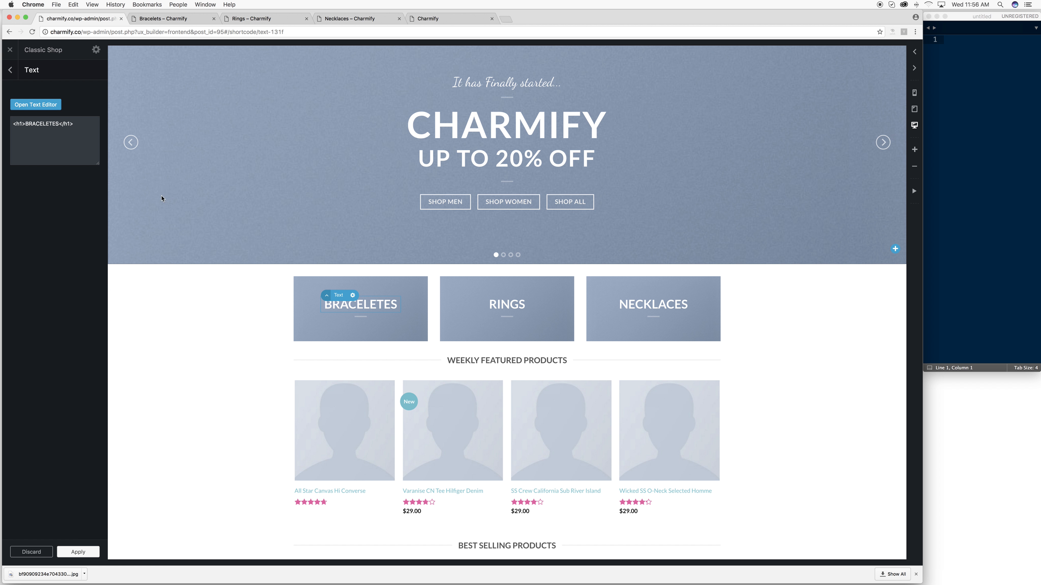
{"action": "left_click", "coordinate": [10, 70]}
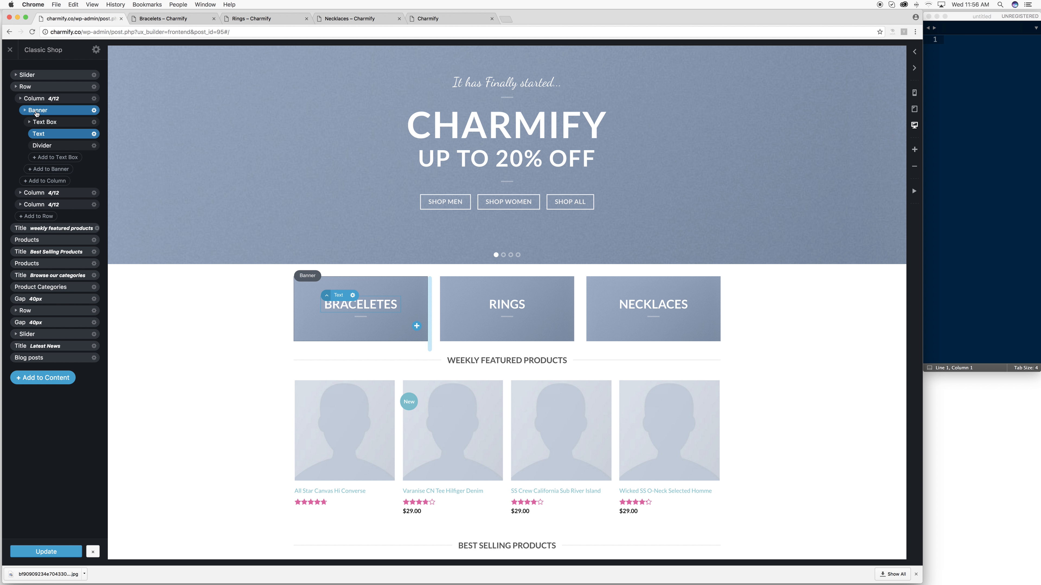
{"action": "left_click", "coordinate": [36, 111]}
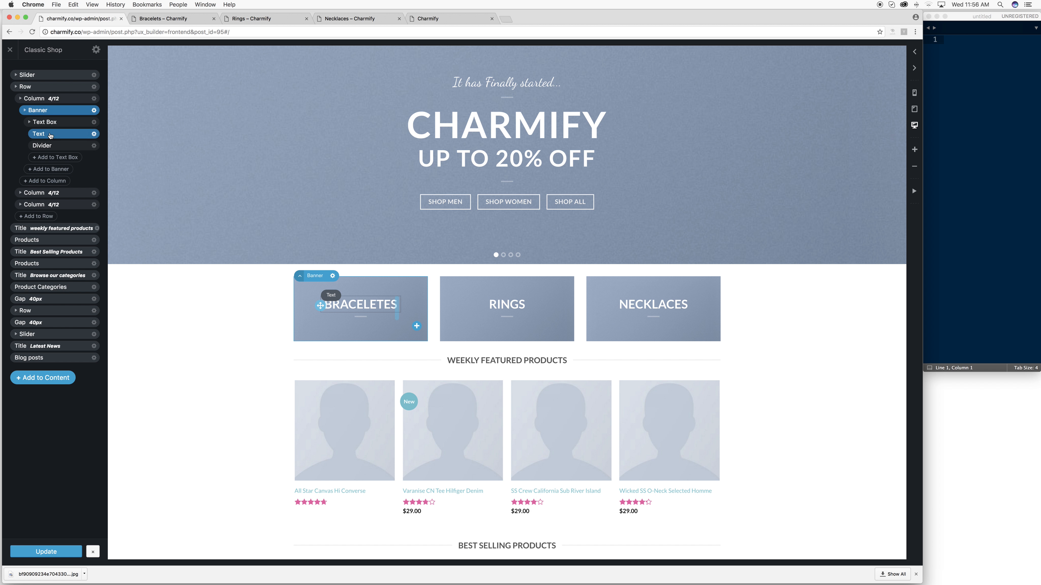
{"action": "left_click", "coordinate": [63, 100]}
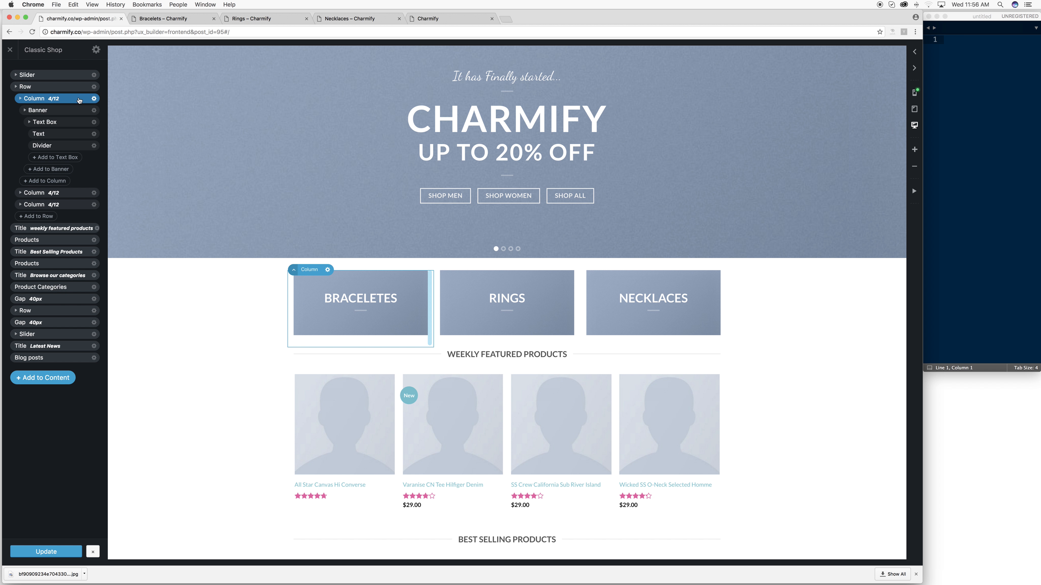
{"action": "left_click", "coordinate": [94, 99]}
{"action": "left_click", "coordinate": [94, 123]}
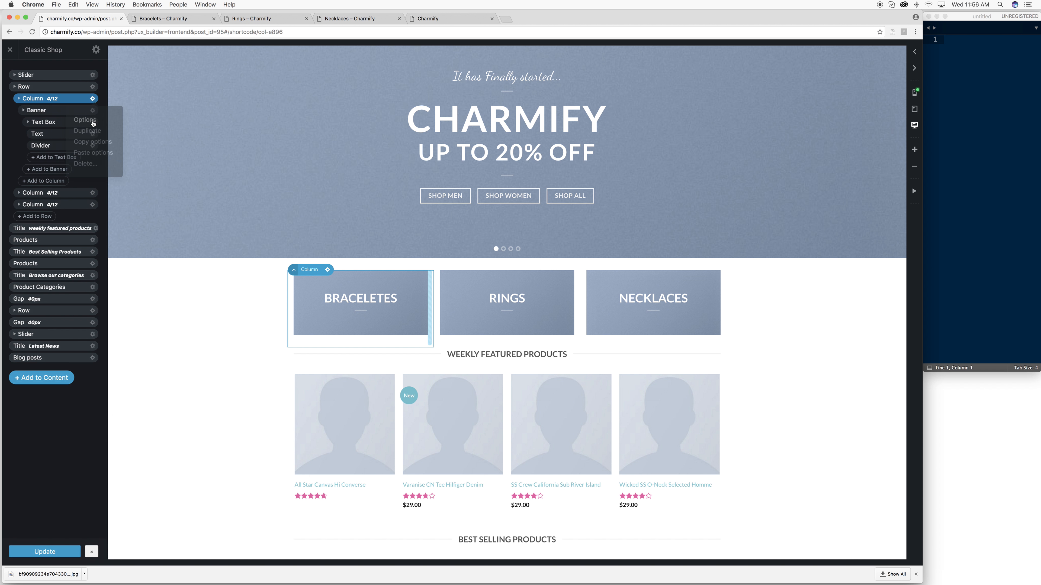
- Review the column's settings, return to the element tree and save the front page
{"action": "scroll", "coordinate": [67, 192], "scroll_direction": "down", "scroll_amount": 1}
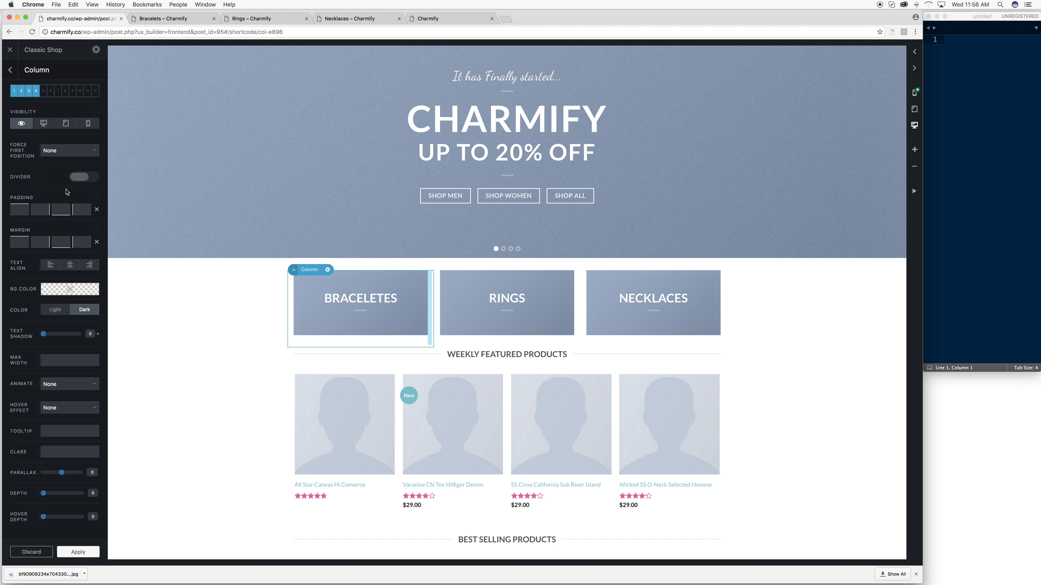
{"action": "scroll", "coordinate": [66, 191], "scroll_direction": "up", "scroll_amount": 1}
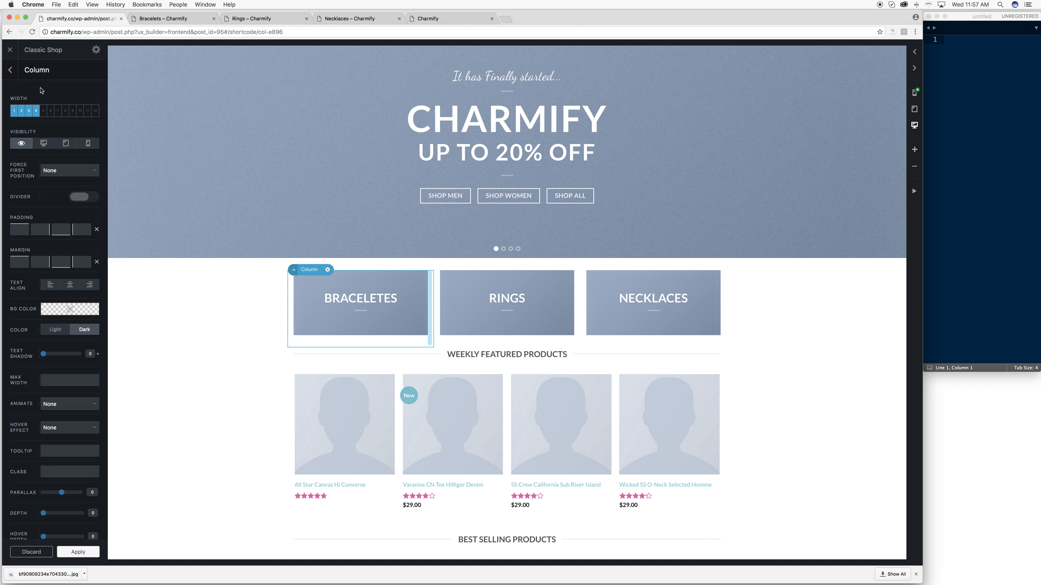
{"action": "scroll", "coordinate": [42, 135], "scroll_direction": "down", "scroll_amount": 1}
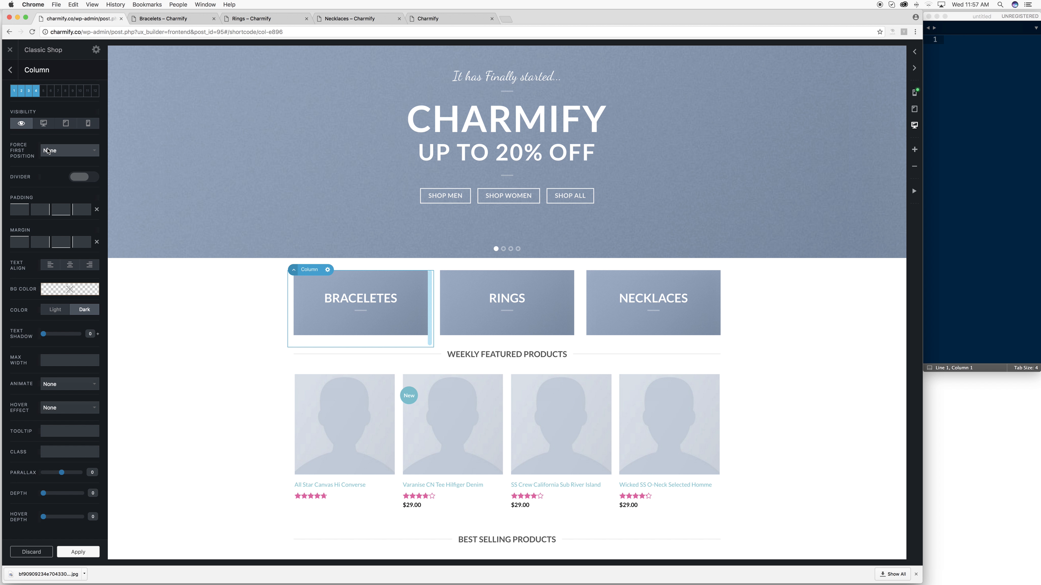
{"action": "left_click", "coordinate": [9, 70]}
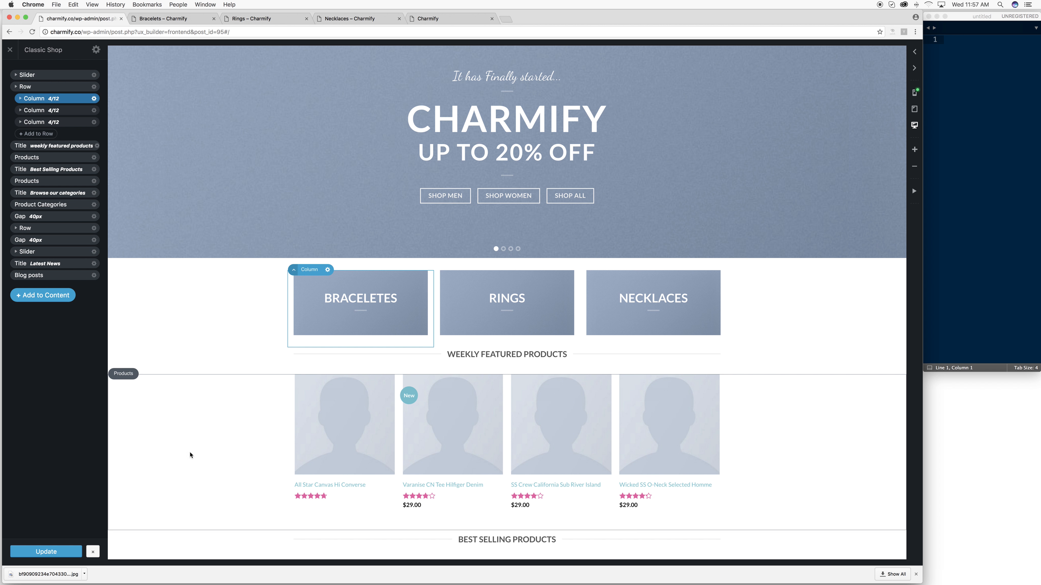
{"action": "left_click", "coordinate": [45, 550]}
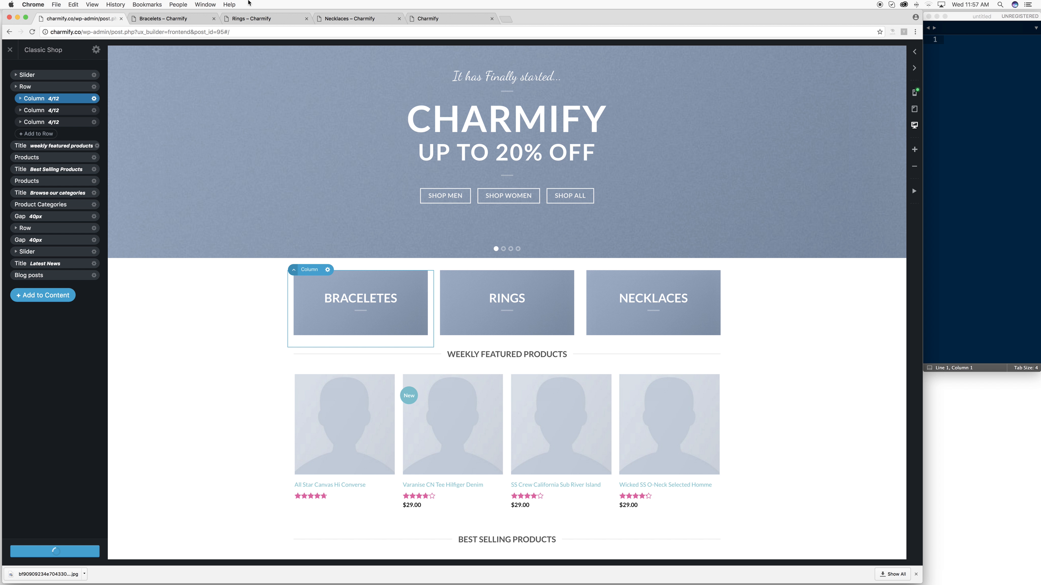
- Reload and review the Bracelets category page, then go to the Charmify post with the pink palette
{"action": "left_click", "coordinate": [193, 18]}
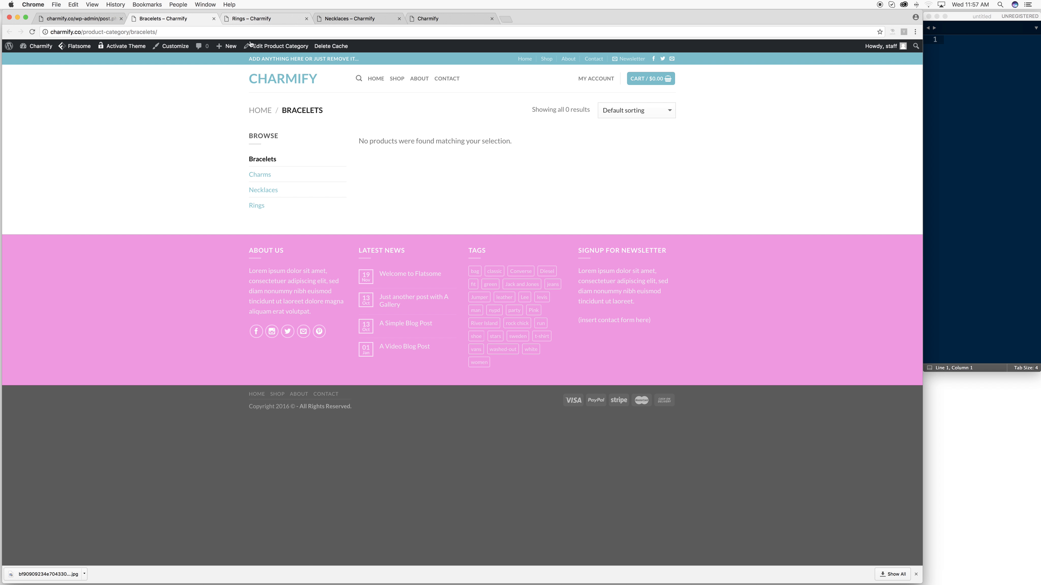
{"action": "key", "text": "super+r"}
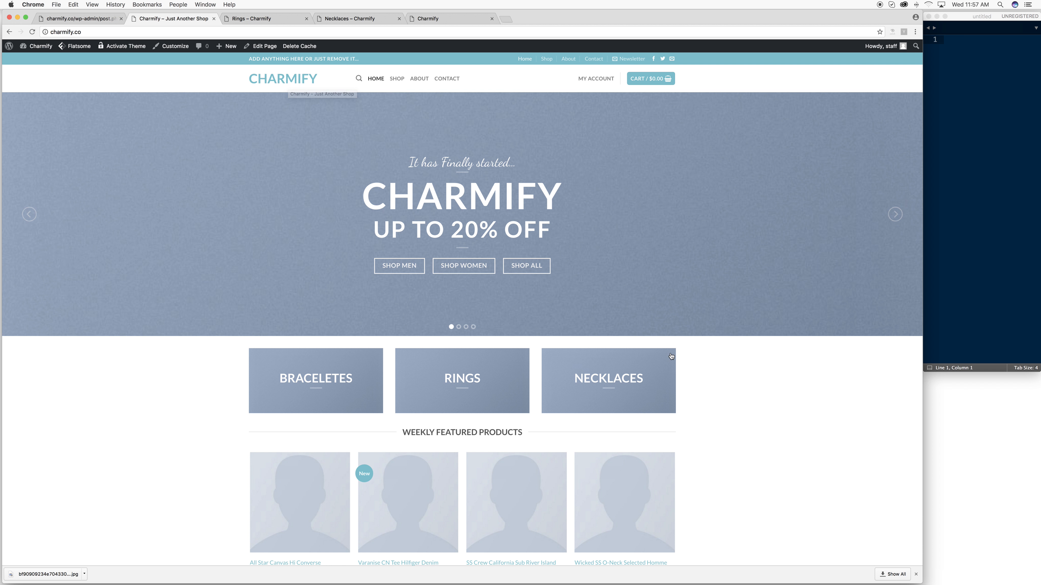
{"action": "mouse_move", "coordinate": [667, 84]}
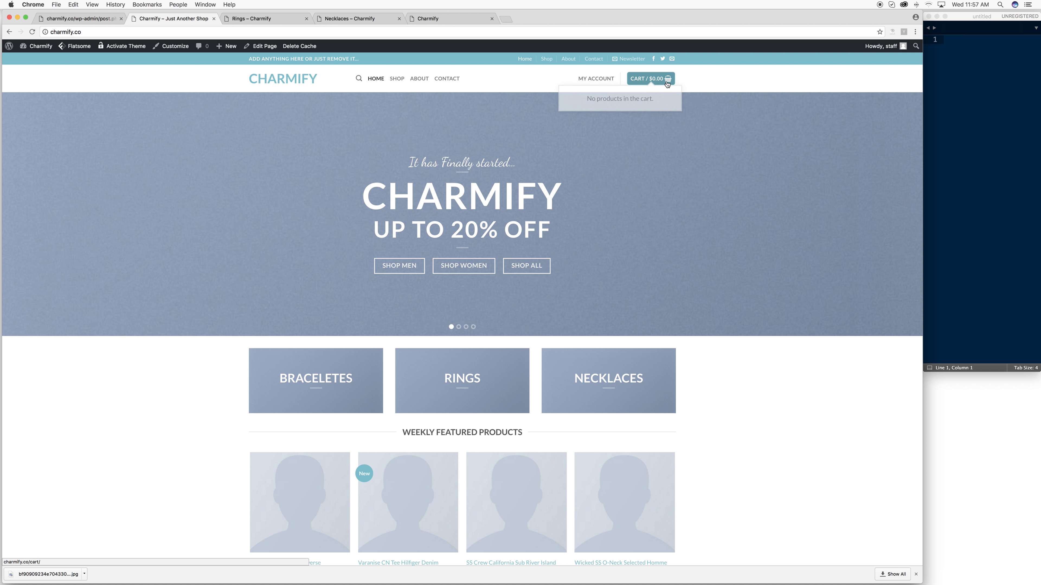
{"action": "left_click_drag", "start_coordinate": [363, 59], "coordinate": [253, 56]}
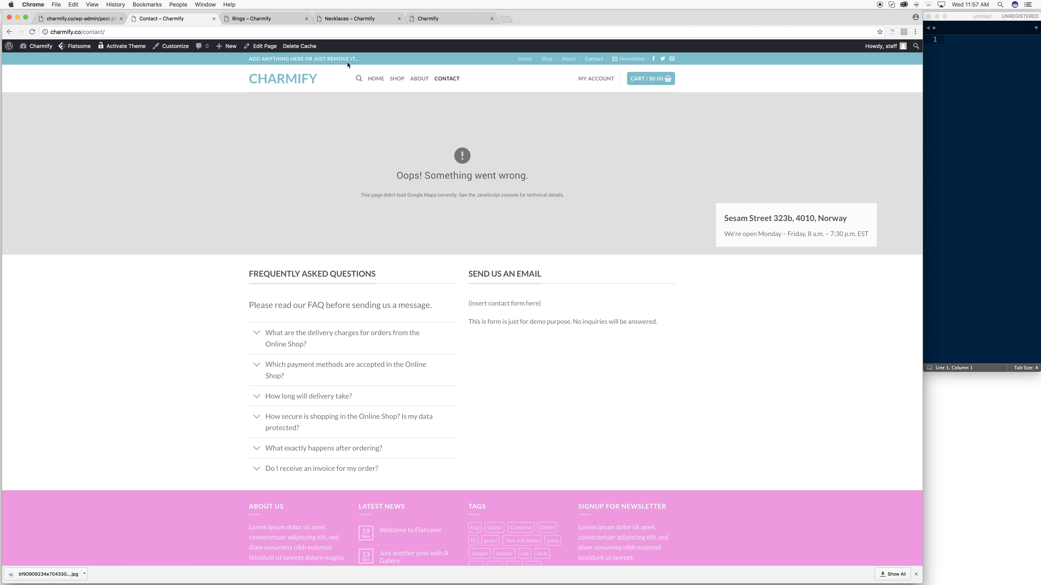
{"action": "scroll", "coordinate": [711, 70], "scroll_direction": "down", "scroll_amount": 1}
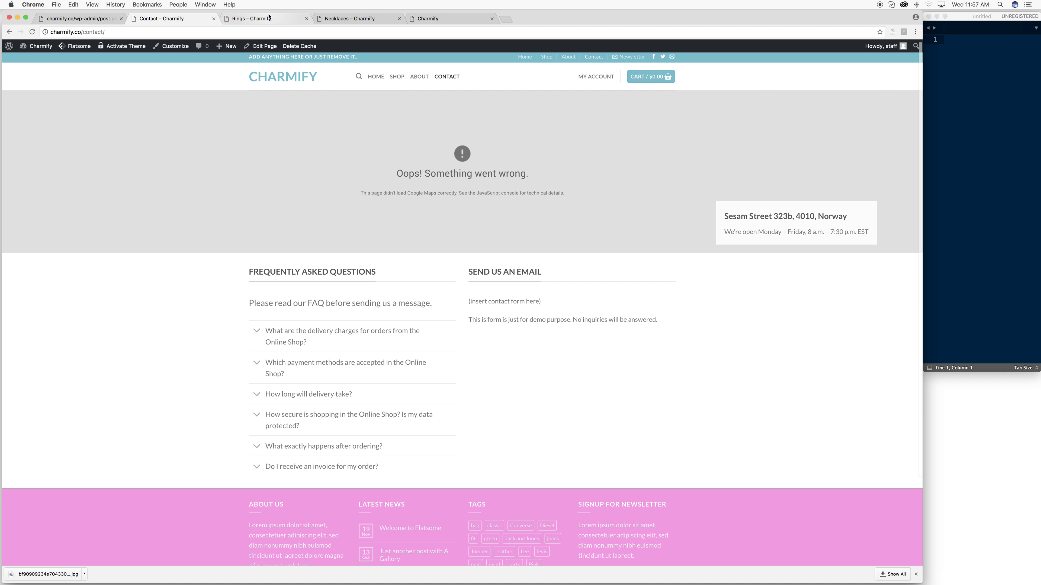
{"action": "left_click", "coordinate": [350, 18]}
{"action": "left_click", "coordinate": [431, 18]}
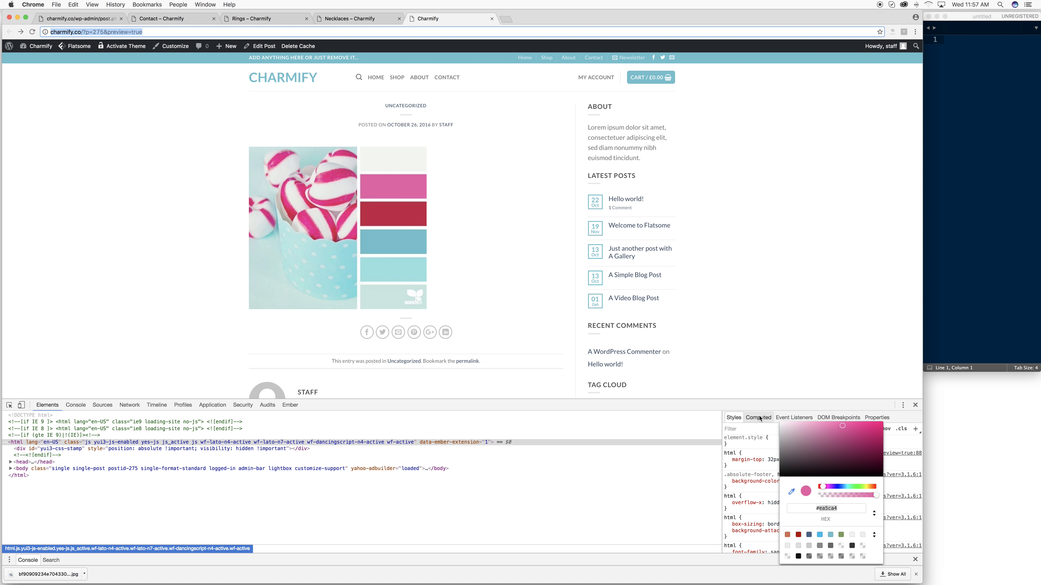
- Search Google Images for 'blue color palette' and preview the ocean blue and misty forest palettes
{"action": "type", "text": "pink pallete seed"}
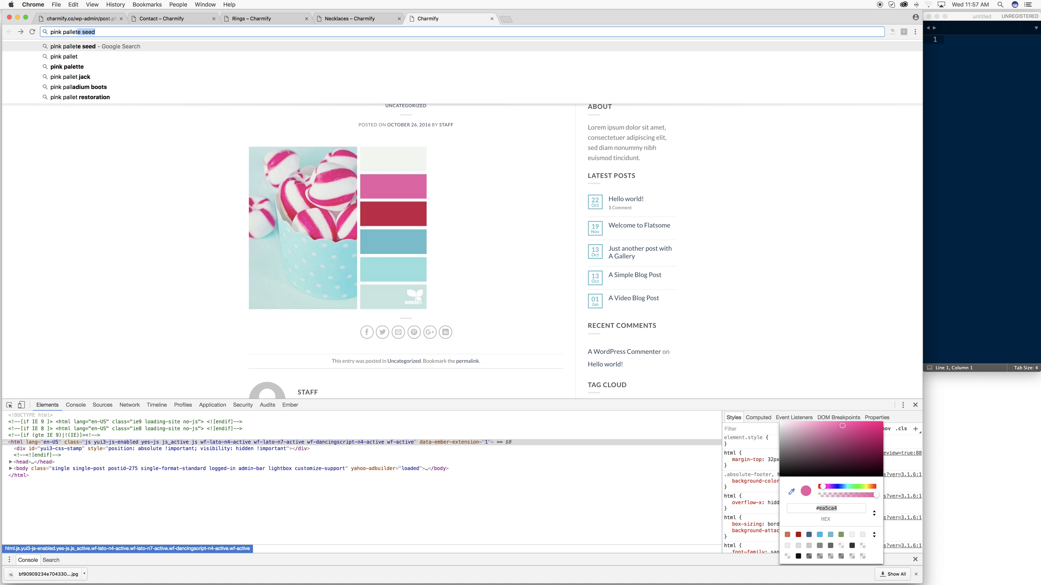
{"action": "key", "text": "BackSpace"}
{"action": "key", "text": "BackSpace"}
{"action": "key", "text": "BackSpace"}
{"action": "key", "text": "BackSpace"}
{"action": "key", "text": "BackSpace"}
{"action": "key", "text": "BackSpace"}
{"action": "key", "text": "BackSpace"}
{"action": "key", "text": "BackSpace"}
{"action": "key", "text": "BackSpace"}
{"action": "key", "text": "BackSpace"}
{"action": "key", "text": "BackSpace"}
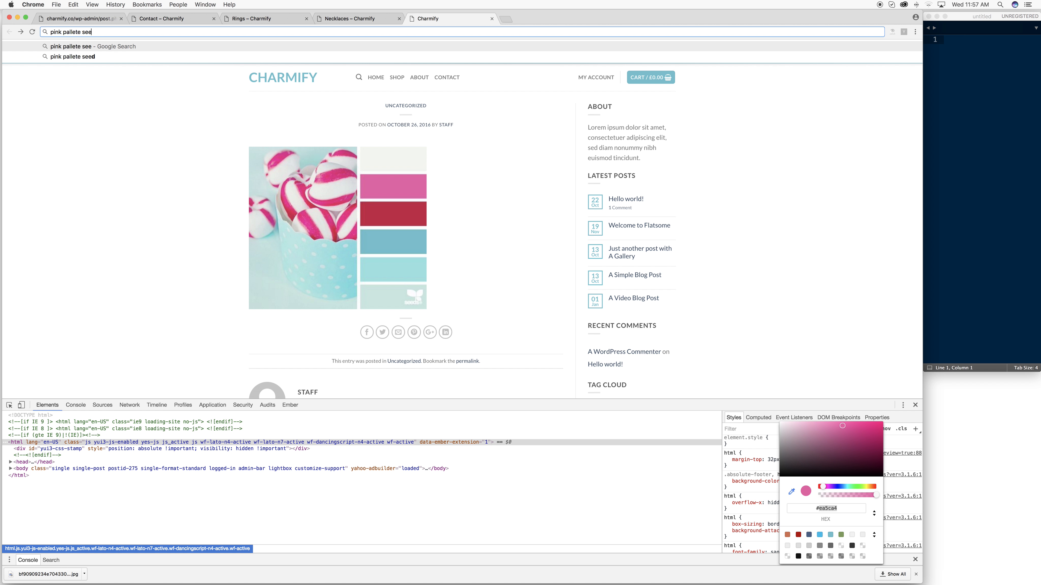
{"action": "key", "text": "BackSpace"}
{"action": "type", "text": "blue color see"}
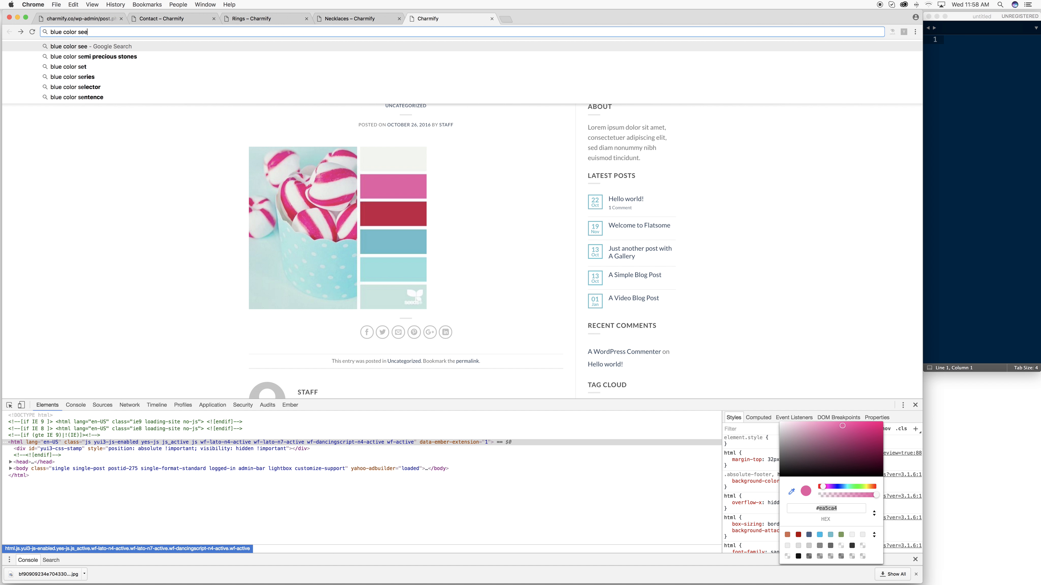
{"action": "type", "text": "dpalett"}
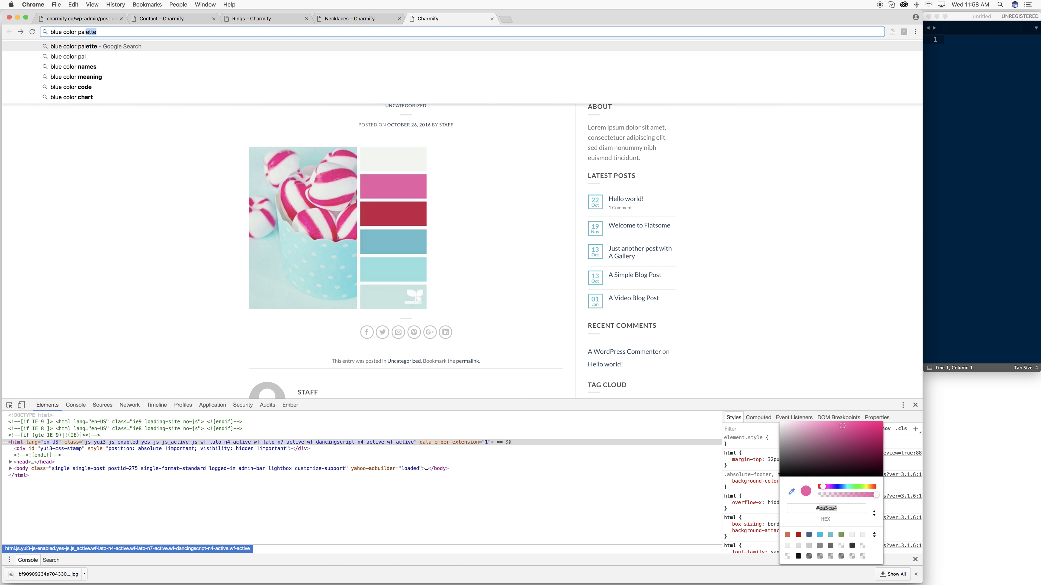
{"action": "key", "text": "Return"}
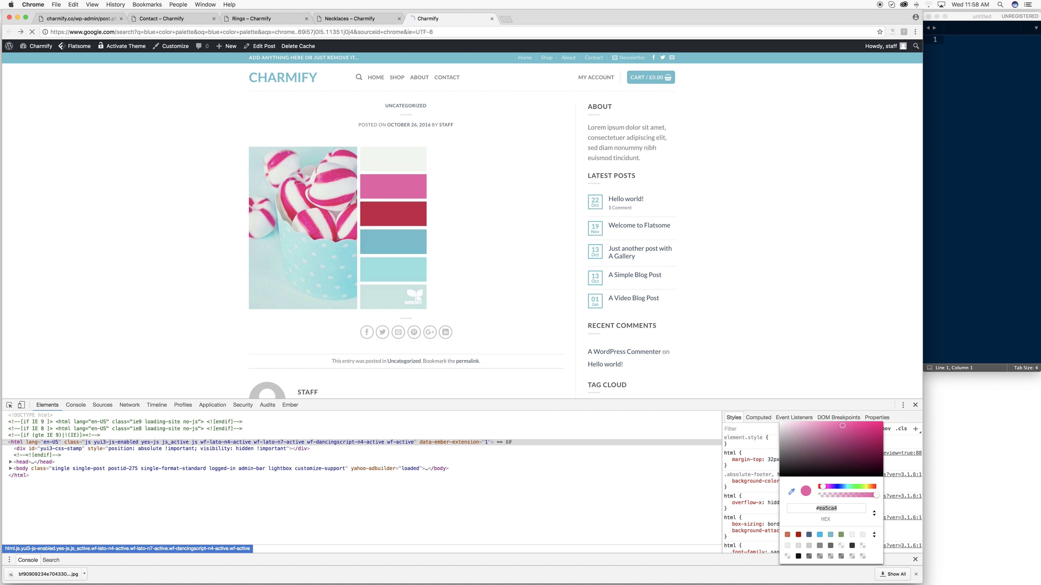
{"action": "left_click", "coordinate": [99, 80]}
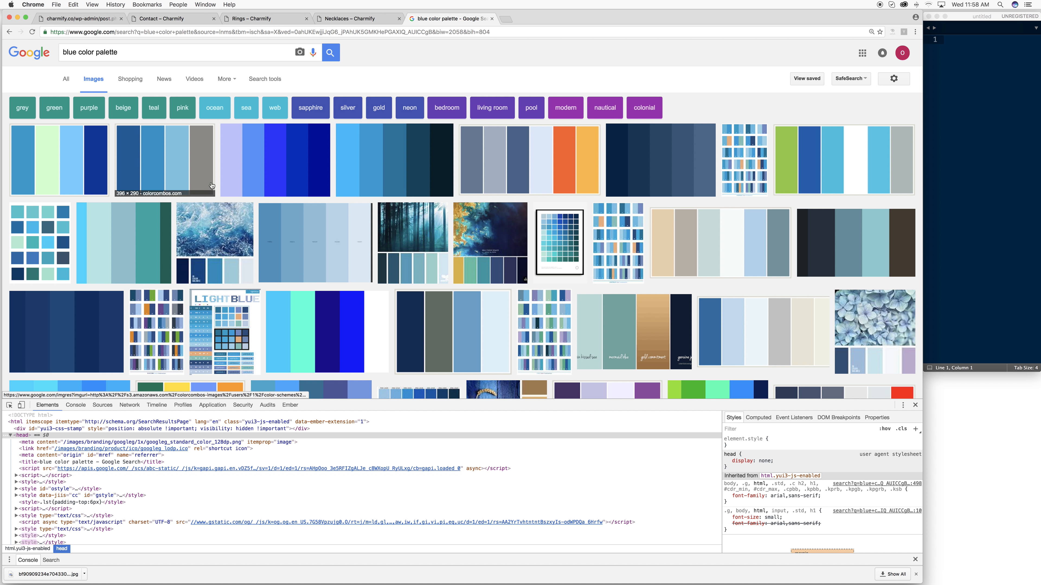
{"action": "left_click", "coordinate": [217, 273]}
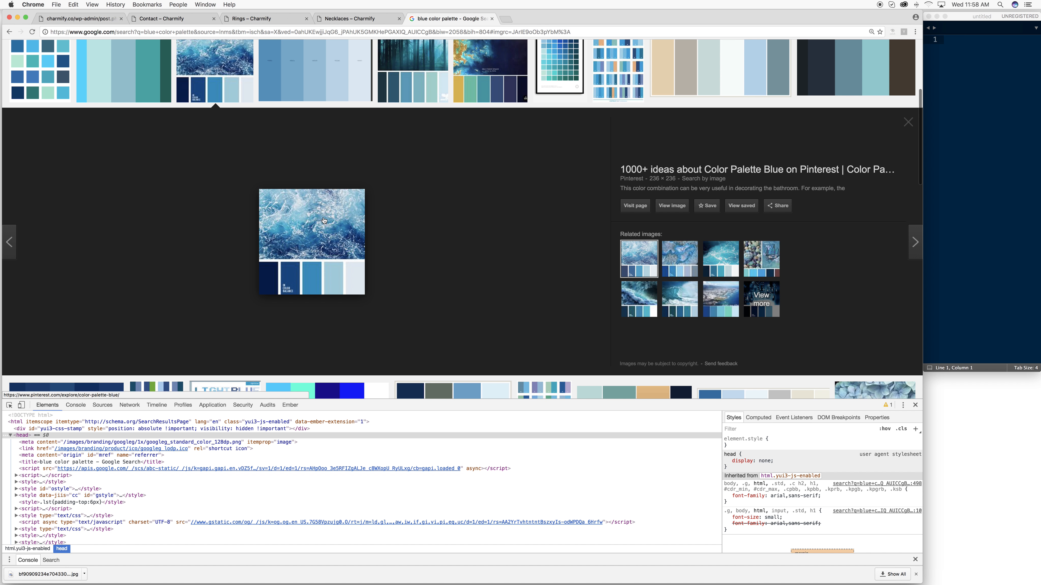
{"action": "scroll", "coordinate": [379, 198], "scroll_direction": "up", "scroll_amount": 5}
{"action": "left_click", "coordinate": [409, 196]}
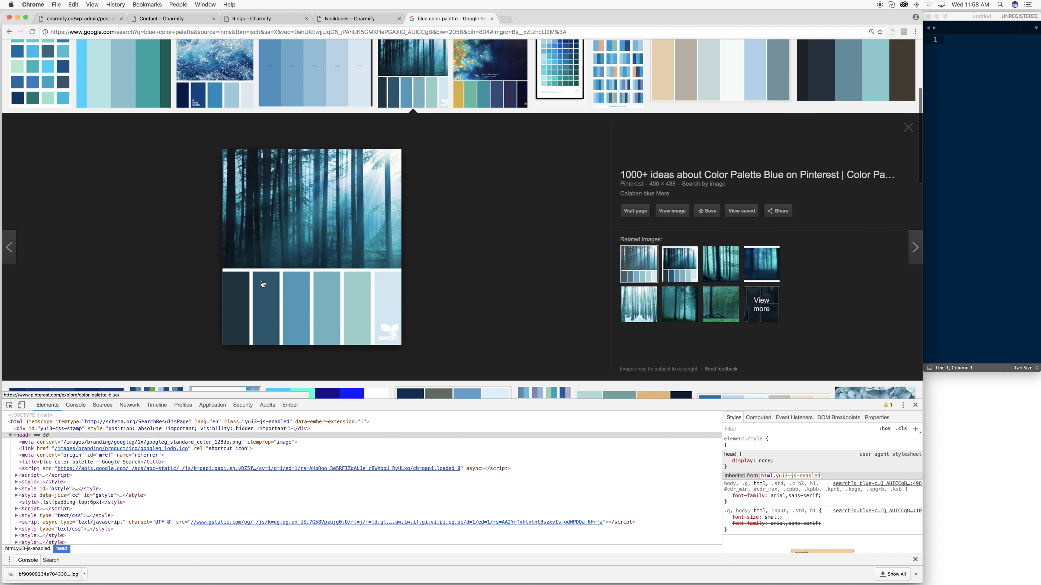
{"action": "scroll", "coordinate": [109, 146], "scroll_direction": "up", "scroll_amount": 5}
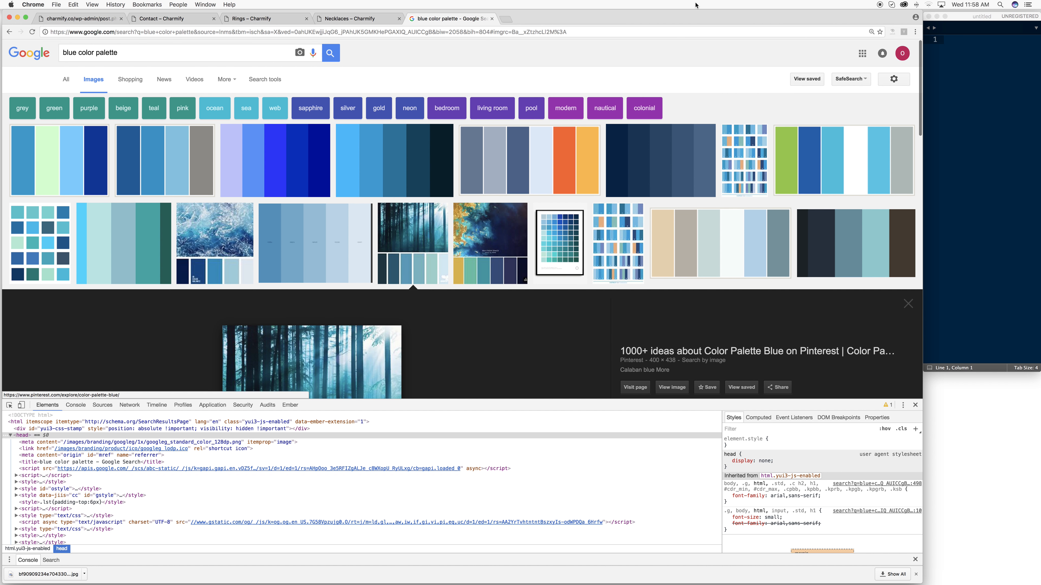
- Scroll through the live Charmify home page, then bring up the Rings category page
{"action": "left_click", "coordinate": [357, 18]}
{"action": "left_click", "coordinate": [272, 19]}
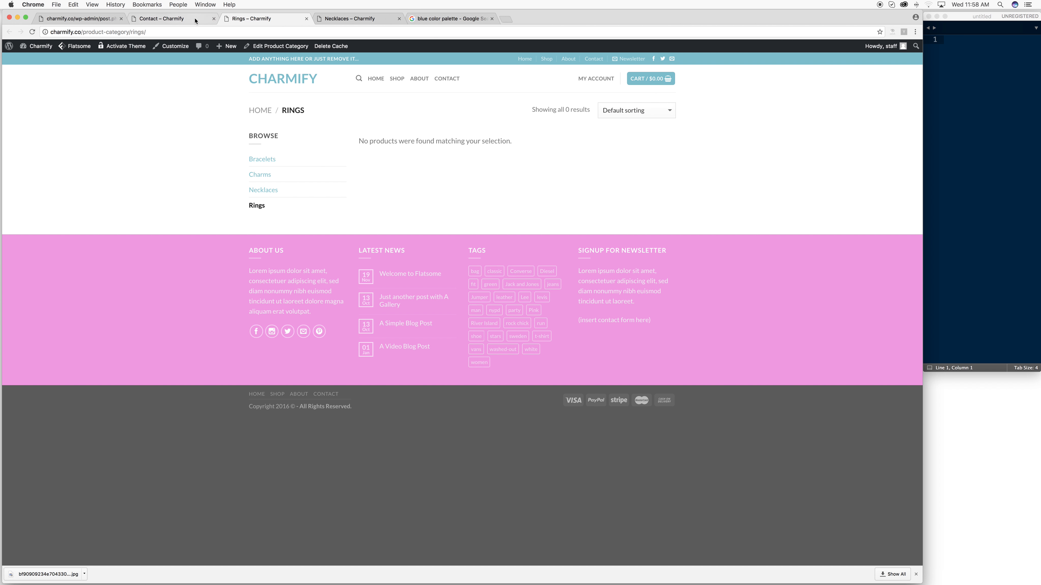
{"action": "left_click", "coordinate": [172, 19]}
{"action": "left_click", "coordinate": [280, 84]}
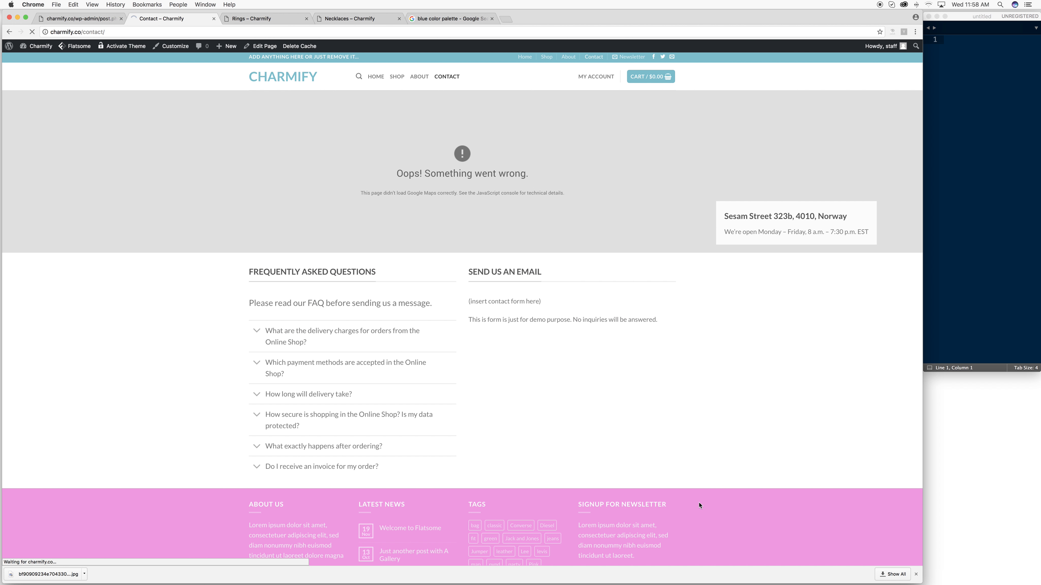
{"action": "scroll", "coordinate": [657, 490], "scroll_direction": "down", "scroll_amount": 15}
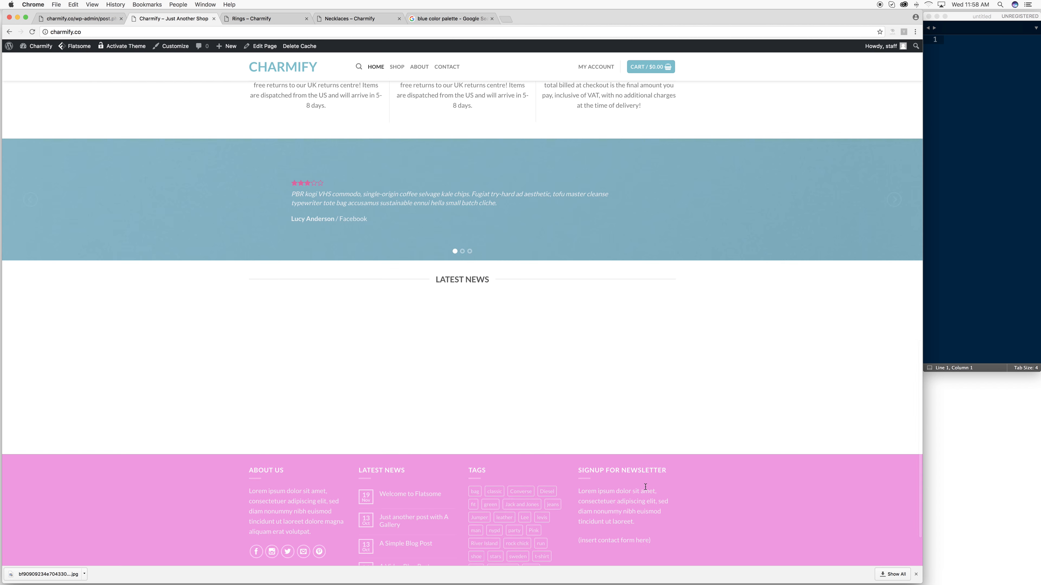
{"action": "scroll", "coordinate": [645, 487], "scroll_direction": "up", "scroll_amount": 20}
{"action": "scroll", "coordinate": [644, 485], "scroll_direction": "down", "scroll_amount": 20}
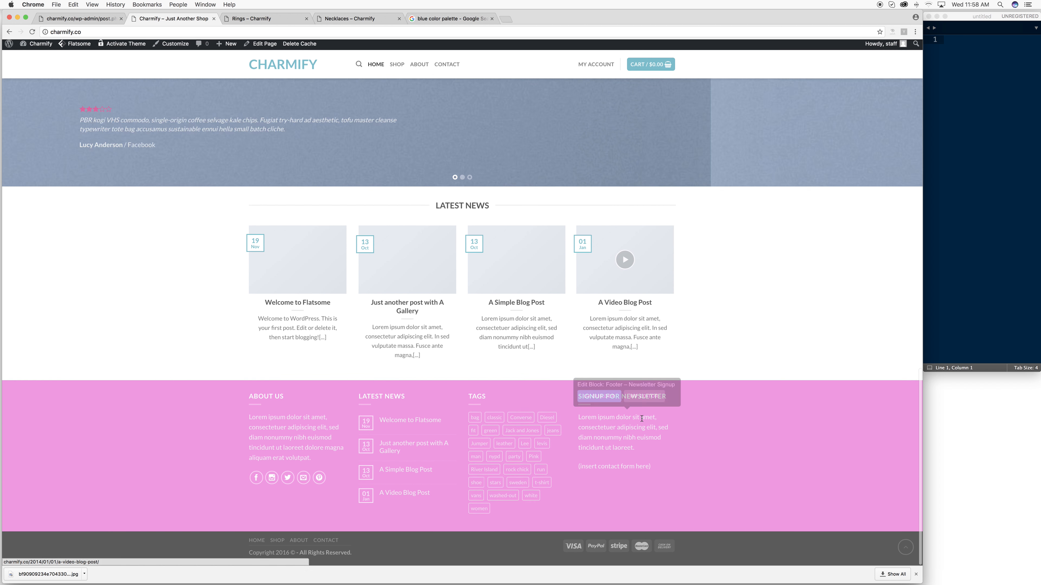
{"action": "scroll", "coordinate": [627, 408], "scroll_direction": "up", "scroll_amount": 20}
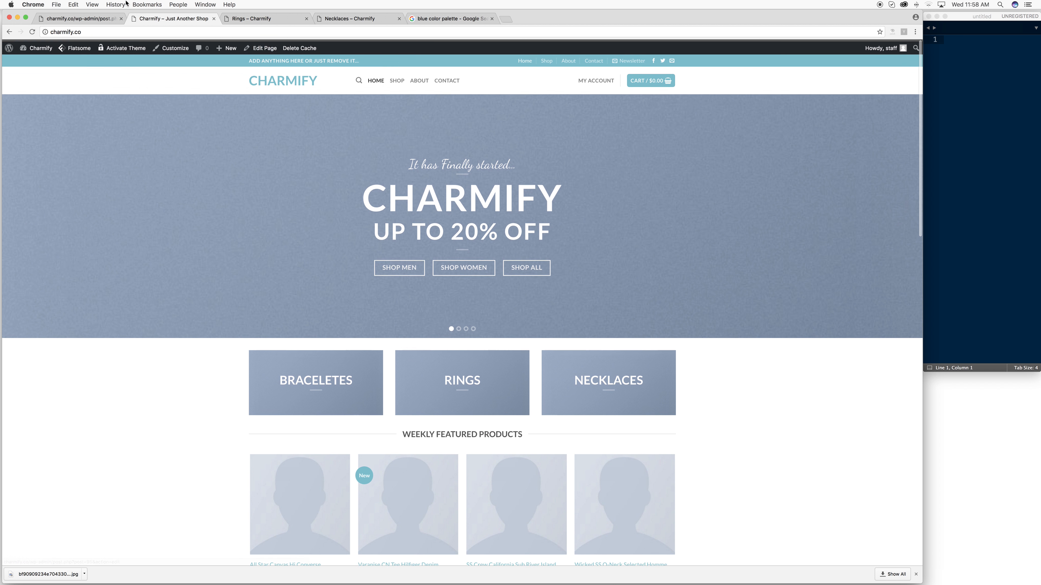
{"action": "left_click", "coordinate": [254, 19]}
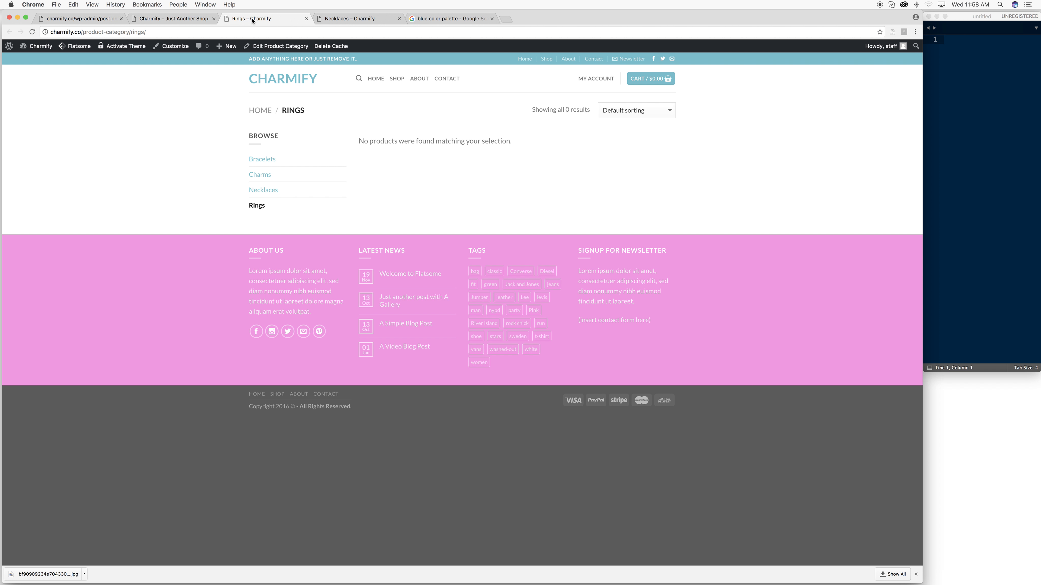